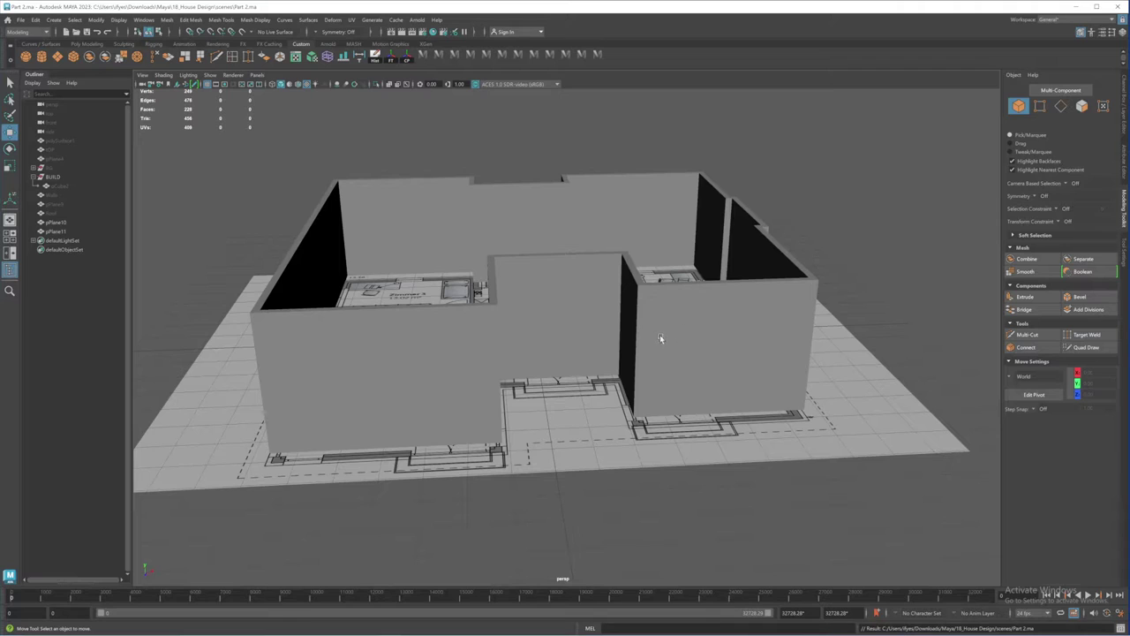
# Step: Select the house wall mesh and make its lambert1 material semi-transparent so the floor plan shows through
pyautogui.keyDown('alt'); pyautogui.moveTo(538, 357); pyautogui.dragTo(631, 404); pyautogui.keyUp('alt')
pyautogui.click(520, 335)
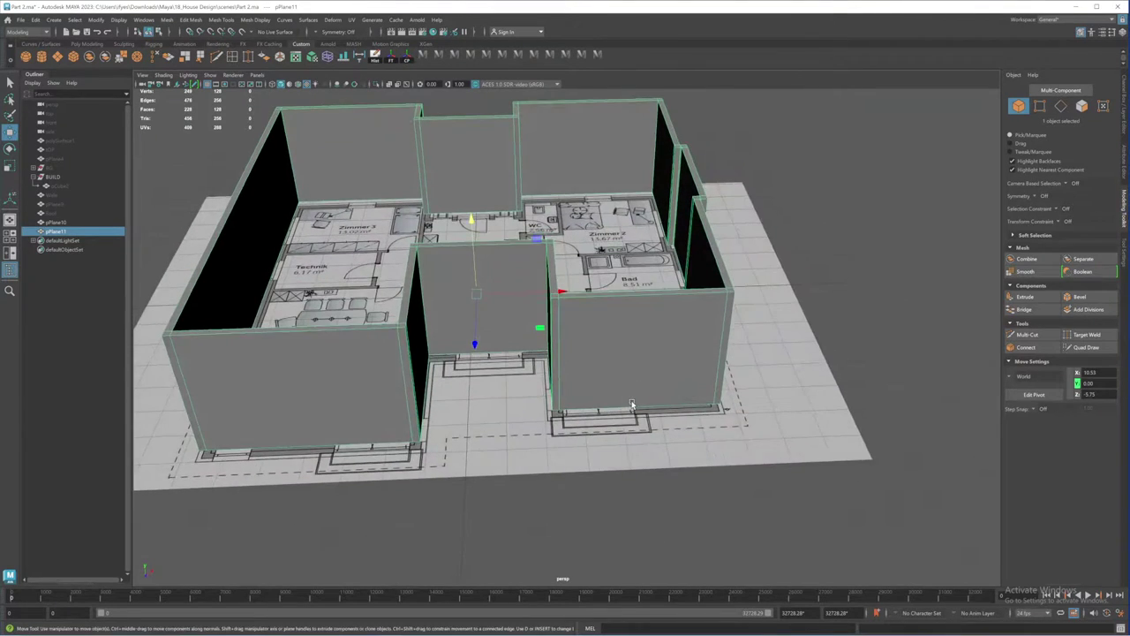
pyautogui.keyDown('alt'); pyautogui.moveTo(630, 404); pyautogui.dragTo(629, 364, button='middle'); pyautogui.keyUp('alt')
pyautogui.keyDown('alt'); pyautogui.moveTo(629, 371); pyautogui.dragTo(681, 406, button='right'); pyautogui.keyUp('alt')
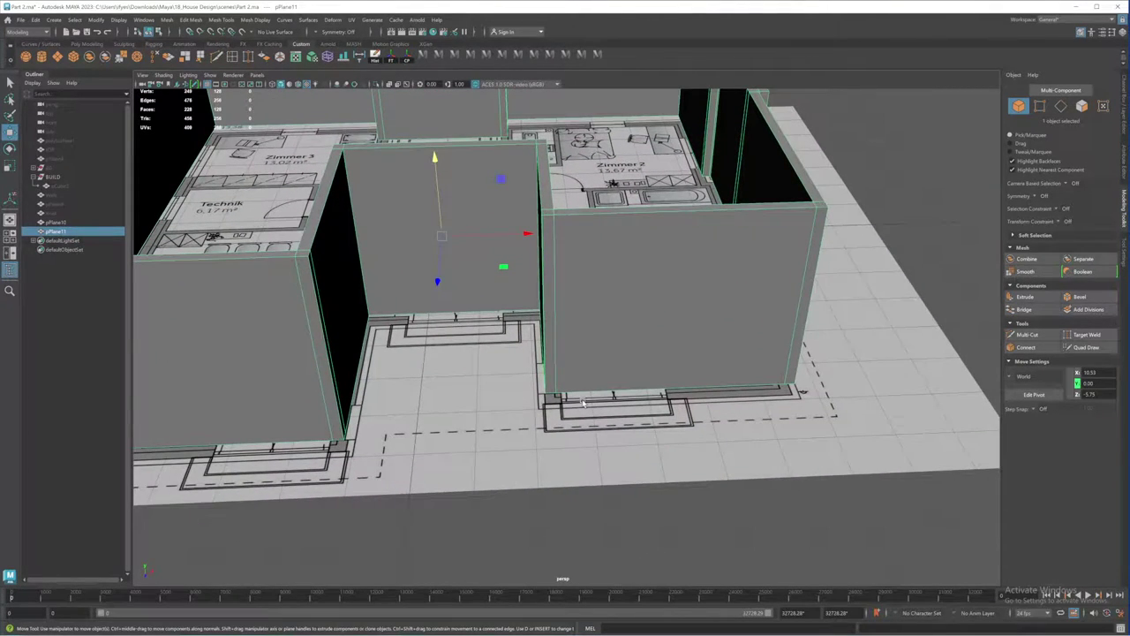
pyautogui.keyDown('alt'); pyautogui.moveTo(583, 403); pyautogui.dragTo(668, 389); pyautogui.keyUp('alt')
pyautogui.keyDown('alt'); pyautogui.moveTo(698, 394); pyautogui.dragTo(733, 274, button='right'); pyautogui.keyUp('alt')
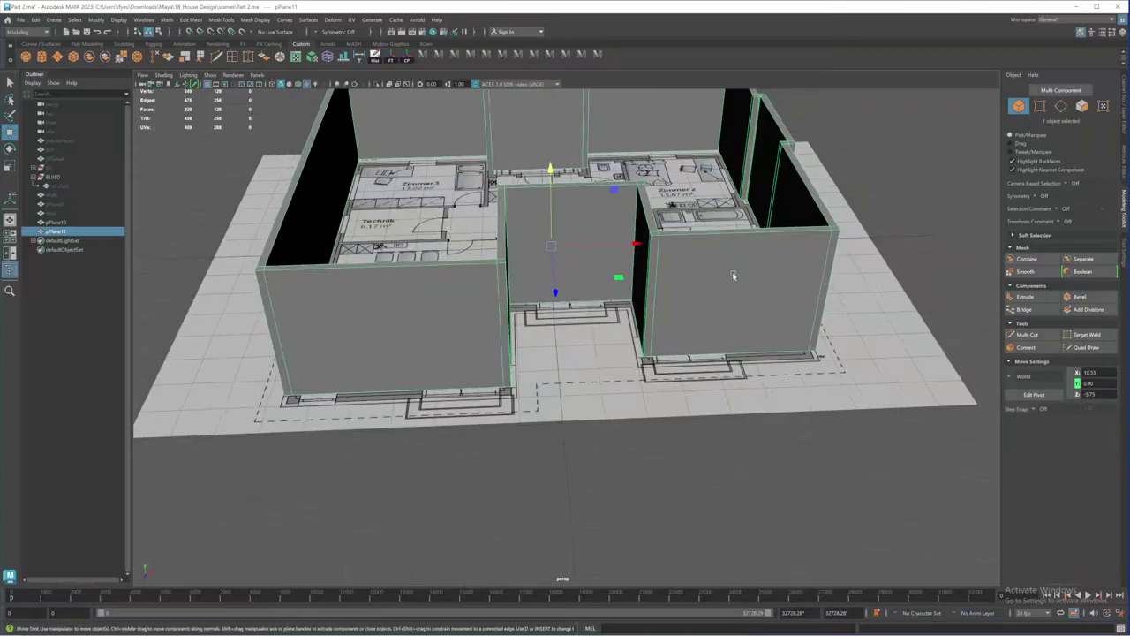
pyautogui.keyDown('alt'); pyautogui.moveTo(812, 320); pyautogui.dragTo(604, 344); pyautogui.keyUp('alt')
pyautogui.scroll(-4, 764, 339)
pyautogui.keyDown('alt'); pyautogui.moveTo(603, 344); pyautogui.dragTo(619, 342, button='middle'); pyautogui.keyUp('alt')
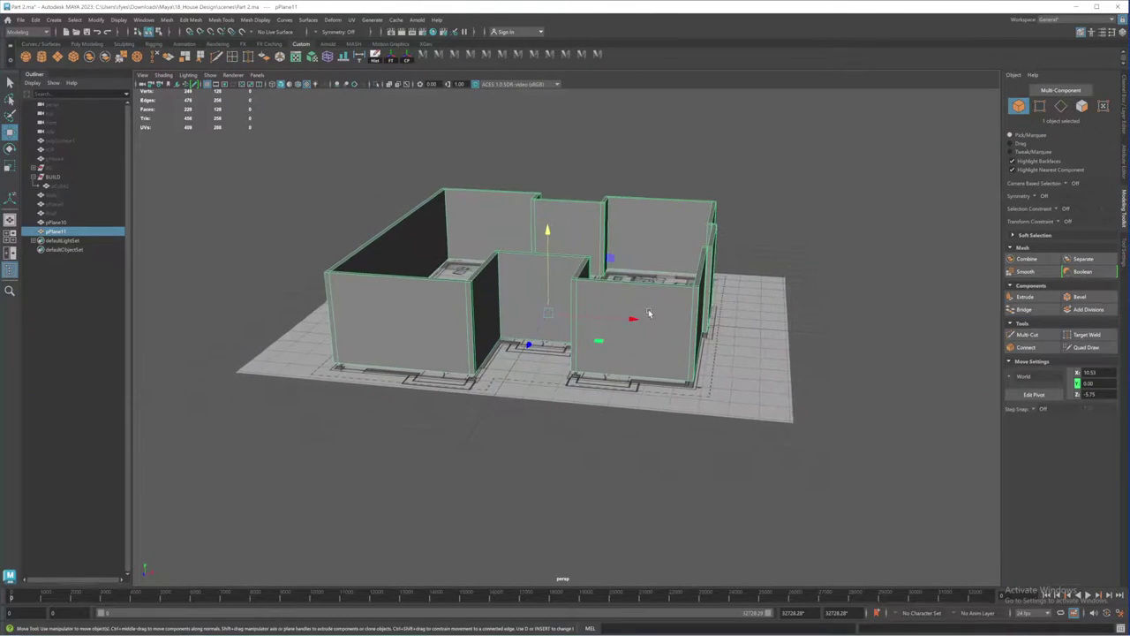
pyautogui.keyDown('alt'); pyautogui.moveTo(648, 315); pyautogui.dragTo(638, 365); pyautogui.keyUp('alt')
pyautogui.keyDown('alt'); pyautogui.moveTo(639, 365); pyautogui.dragTo(630, 369, button='middle'); pyautogui.keyUp('alt')
pyautogui.scroll(2, 630, 370)
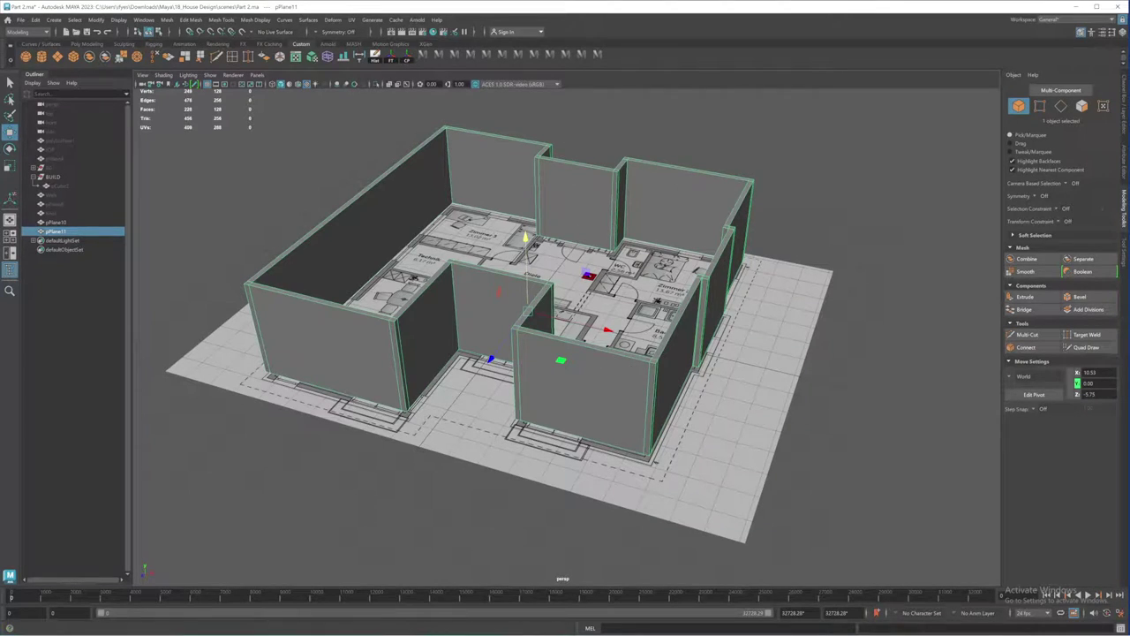
pyautogui.click(1125, 164)
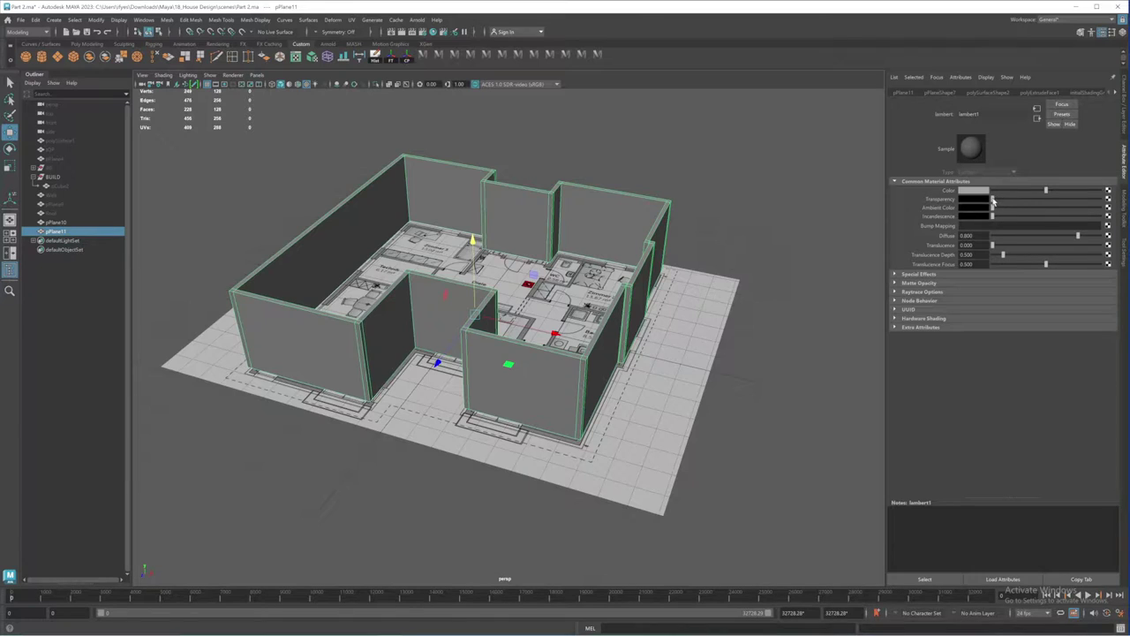
pyautogui.moveTo(993, 201); pyautogui.dragTo(1028, 205)
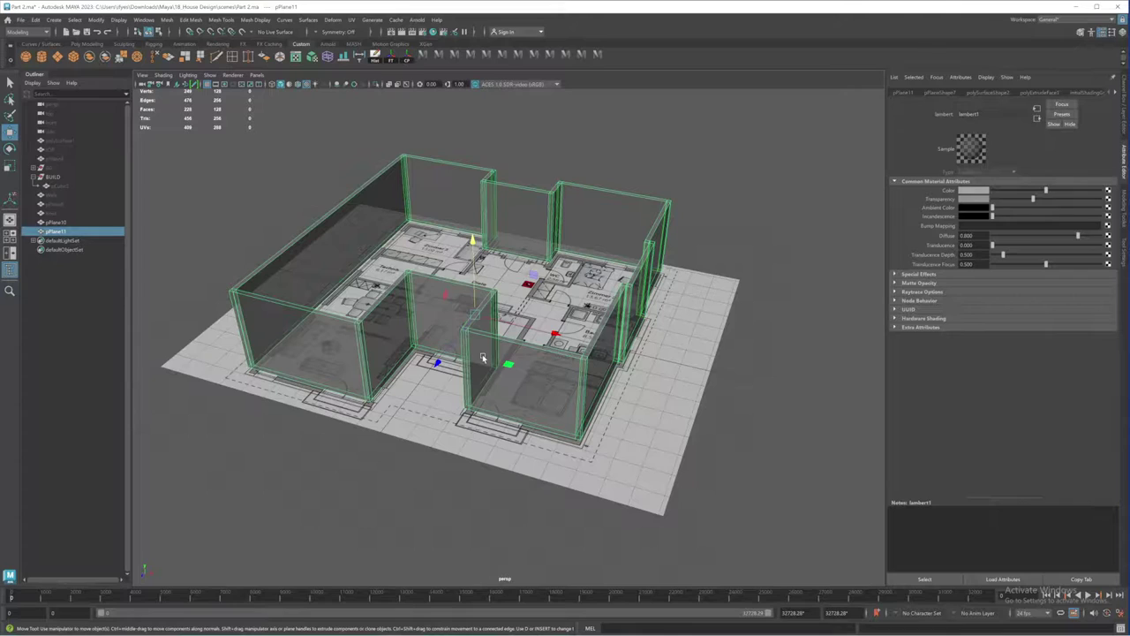
# Step: Examine the plan's front window and door openings against the walls in the top view
pyautogui.press('space')
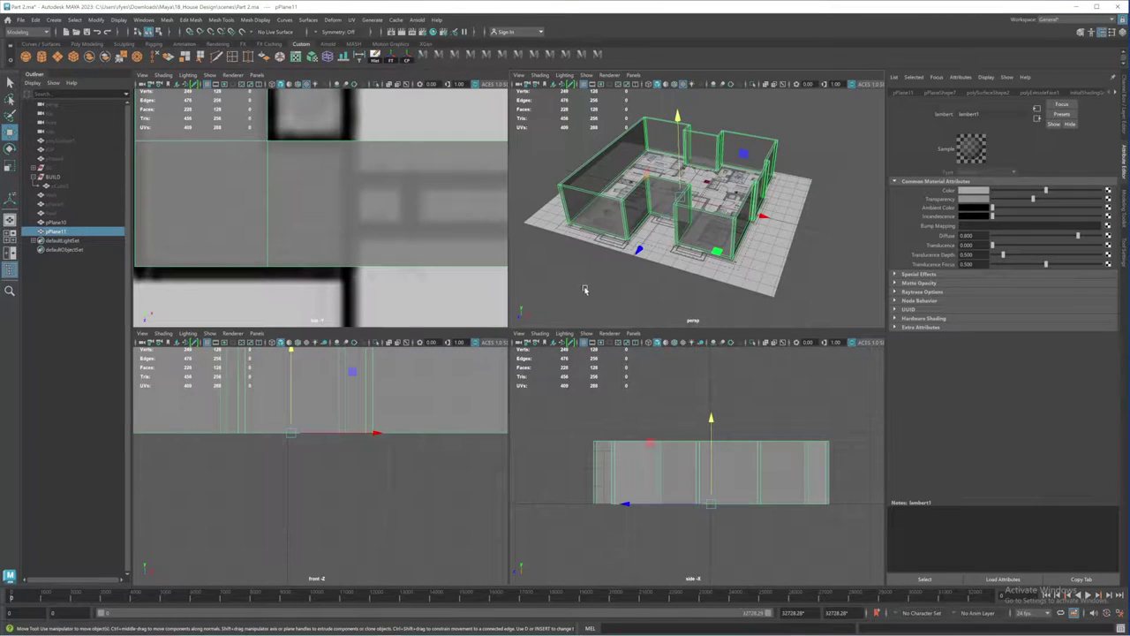
pyautogui.scroll(-8, 362, 190)
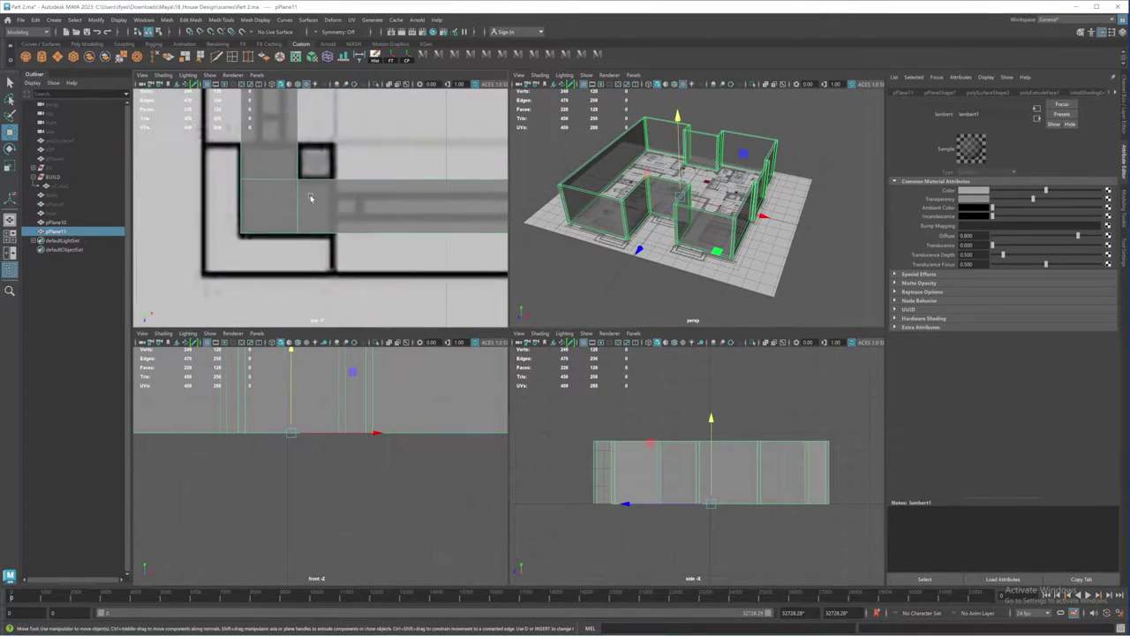
pyautogui.press('space')
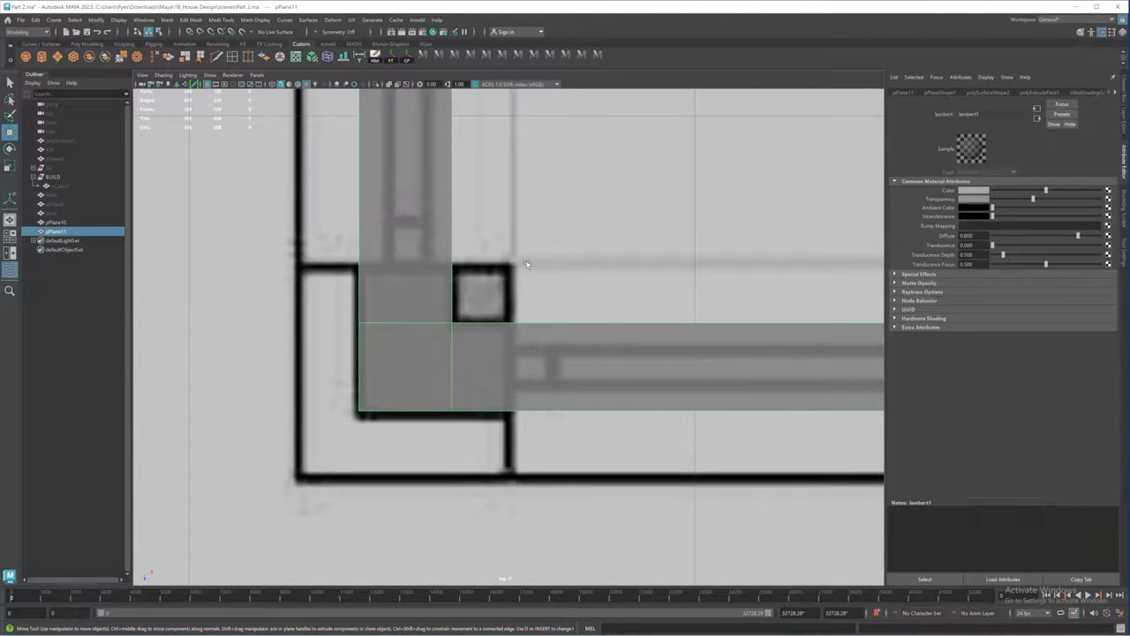
pyautogui.keyDown('alt'); pyautogui.moveTo(570, 250); pyautogui.dragTo(452, 311, button='middle'); pyautogui.keyUp('alt')
pyautogui.scroll(-8, 351, 258)
pyautogui.keyDown('alt'); pyautogui.moveTo(569, 254); pyautogui.dragTo(372, 330, button='middle'); pyautogui.keyUp('alt')
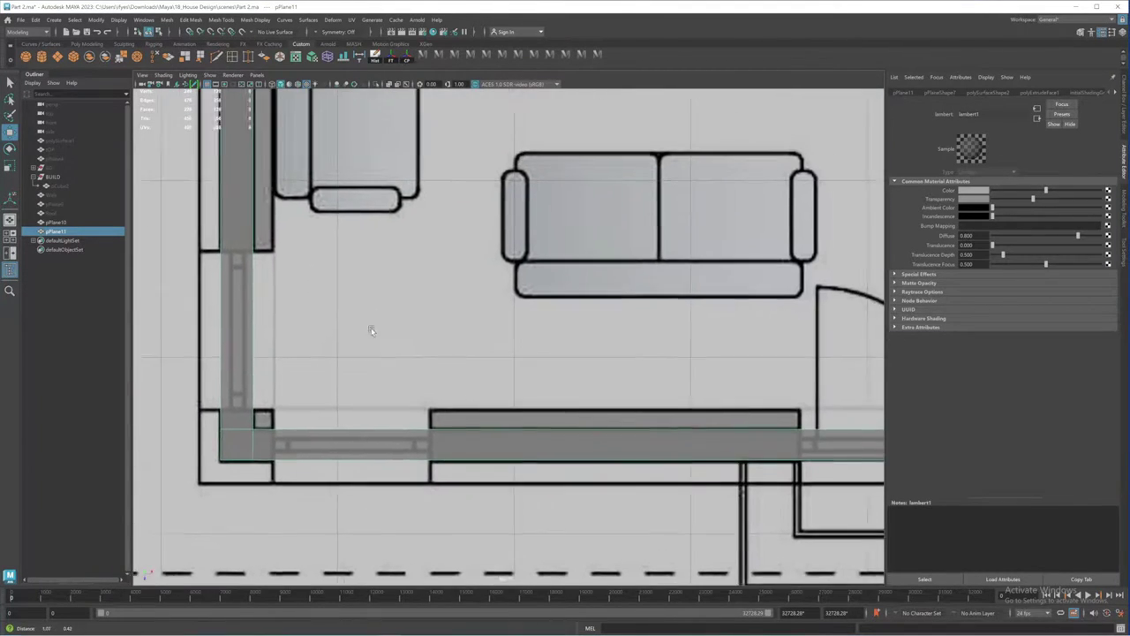
pyautogui.scroll(-8, 596, 293)
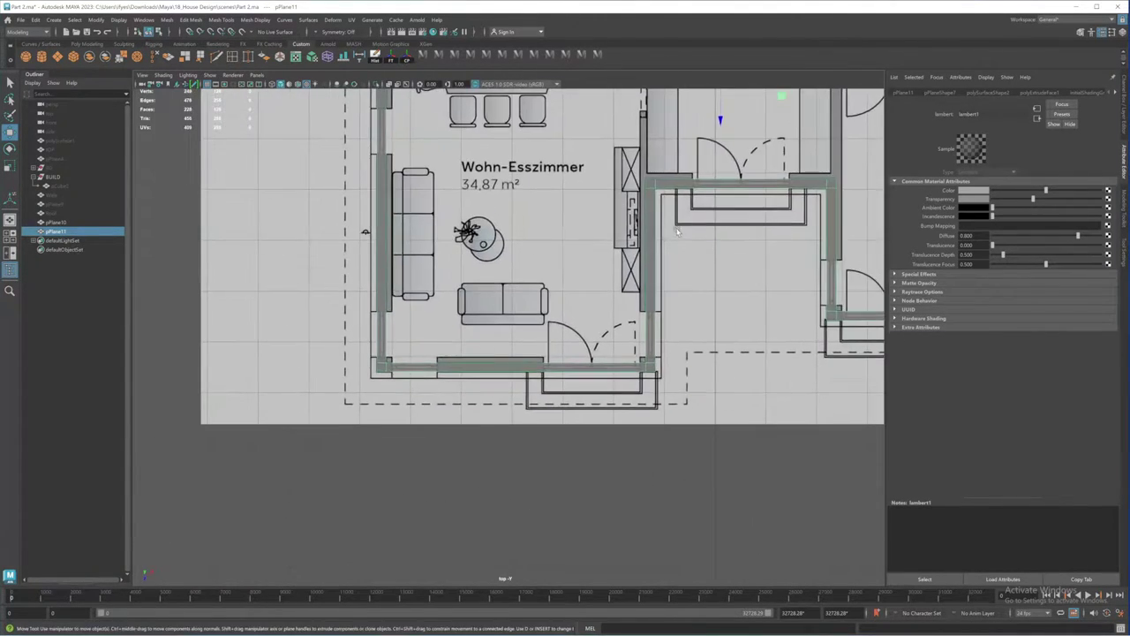
pyautogui.keyDown('alt'); pyautogui.moveTo(692, 230); pyautogui.dragTo(442, 276, button='middle'); pyautogui.keyUp('alt')
pyautogui.keyDown('alt'); pyautogui.moveTo(655, 295); pyautogui.dragTo(546, 300, button='middle'); pyautogui.keyUp('alt')
pyautogui.keyDown('alt'); pyautogui.moveTo(502, 283); pyautogui.dragTo(659, 342, button='right'); pyautogui.keyUp('alt')
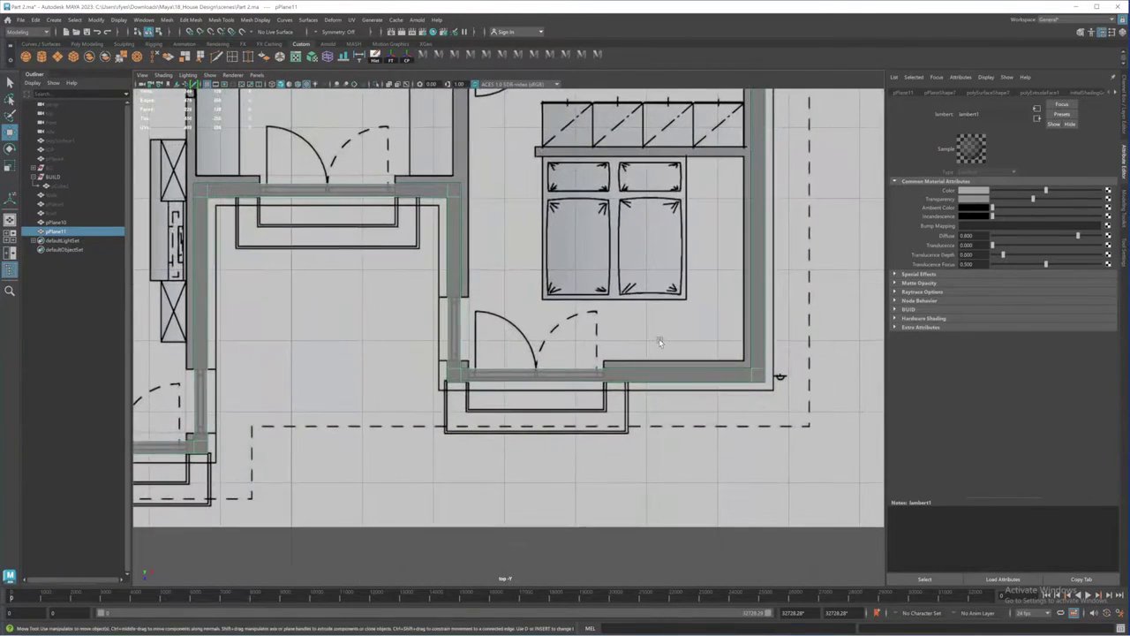
pyautogui.keyDown('alt'); pyautogui.moveTo(633, 372); pyautogui.dragTo(654, 347, button='middle'); pyautogui.keyUp('alt')
pyautogui.keyDown('alt'); pyautogui.moveTo(592, 318); pyautogui.dragTo(615, 328, button='right'); pyautogui.keyUp('alt')
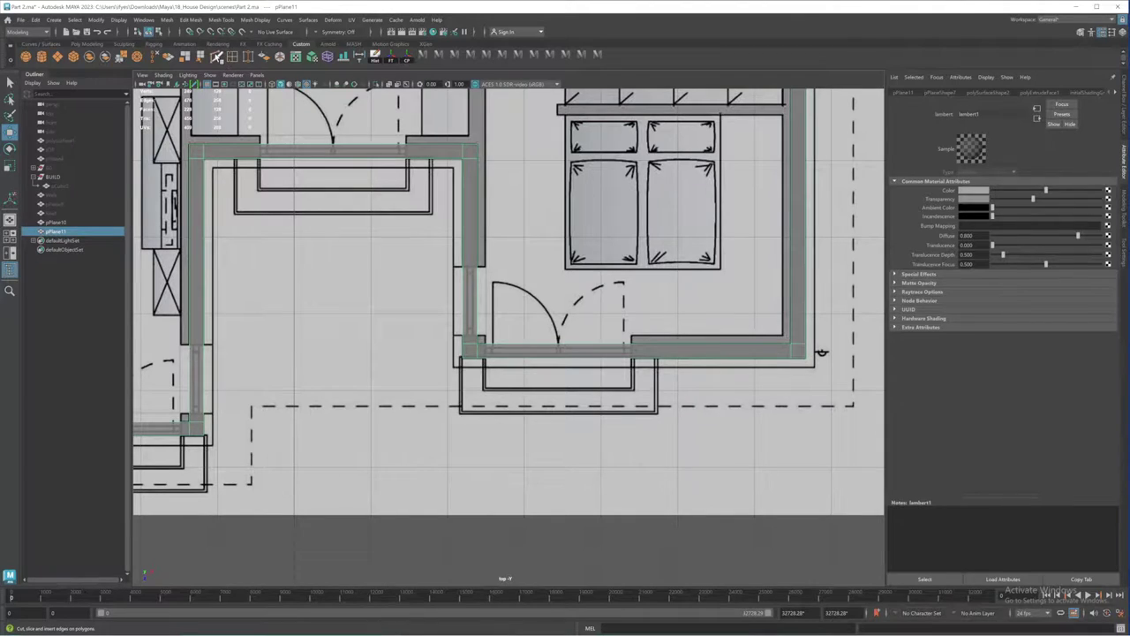
# Step: Insert Multi-Cut edge loops in the walls at the front bedroom's door and side window and the recessed wall's double door
pyautogui.click(217, 56)
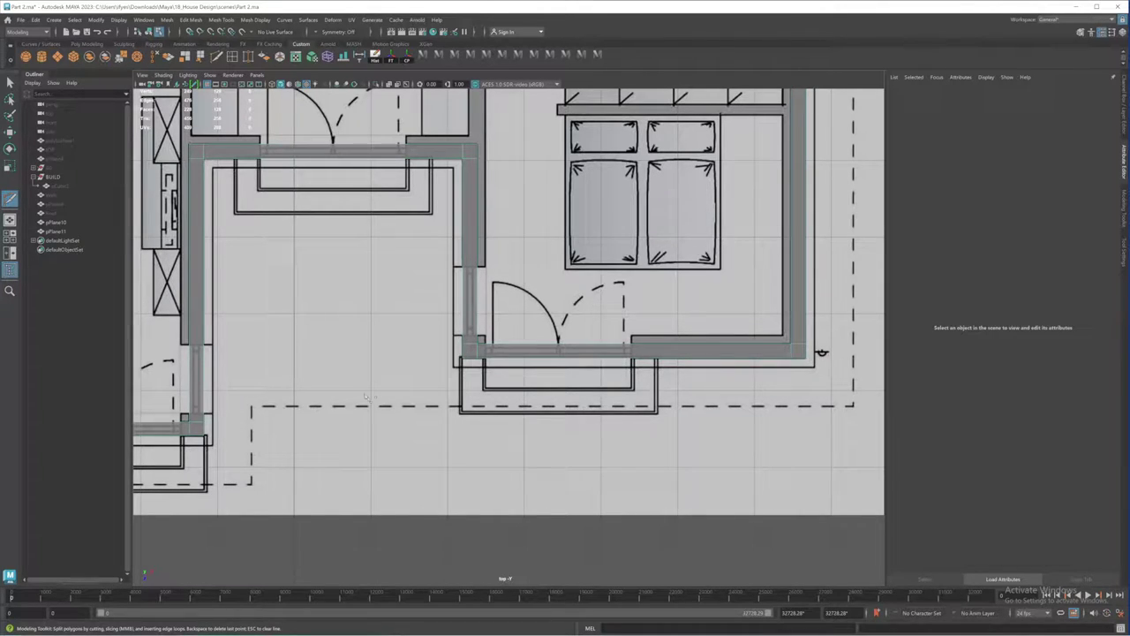
pyautogui.keyDown('alt'); pyautogui.moveTo(329, 359); pyautogui.dragTo(505, 362, button='middle'); pyautogui.keyUp('alt')
pyautogui.keyDown('alt'); pyautogui.moveTo(667, 283); pyautogui.dragTo(434, 322, button='middle'); pyautogui.keyUp('alt')
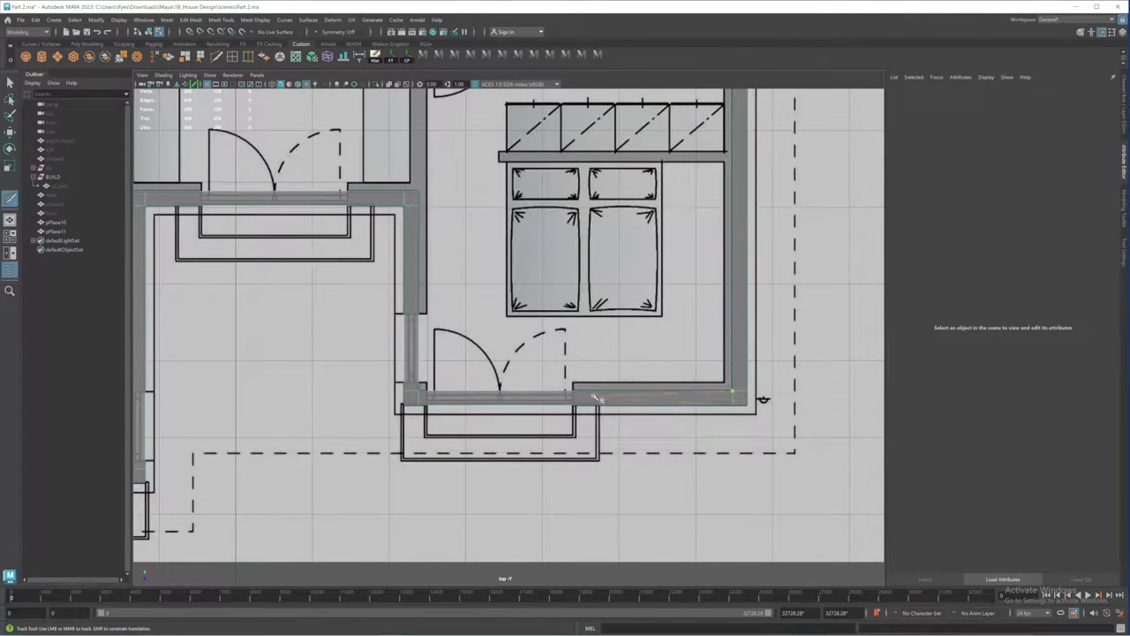
pyautogui.scroll(3, 618, 371)
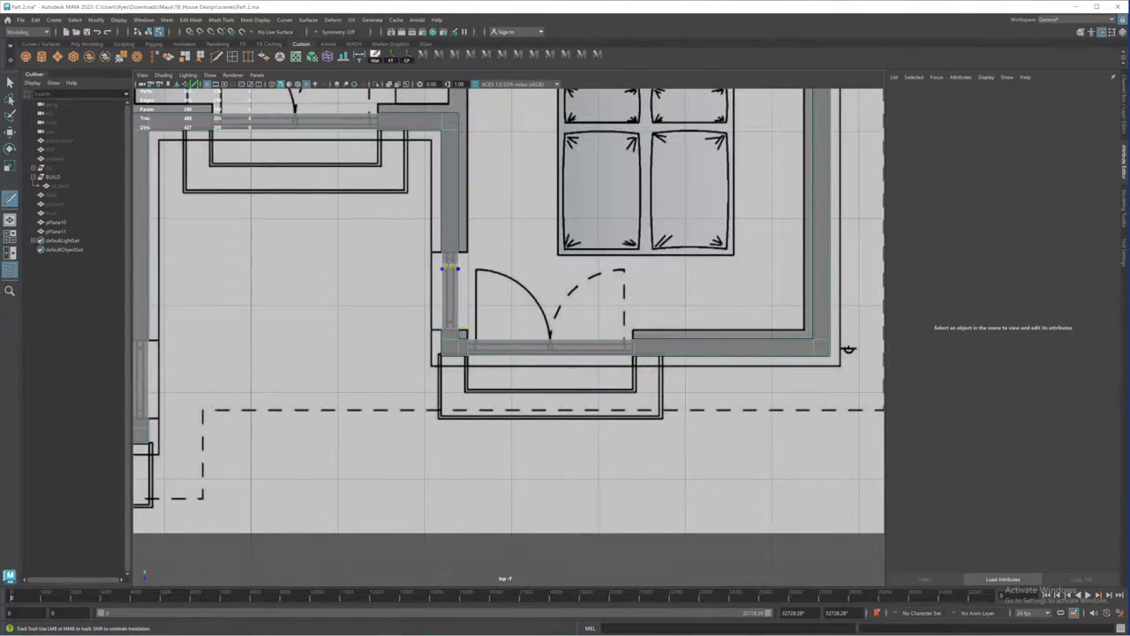
pyautogui.keyDown('ctrl'); pyautogui.click(456, 253); pyautogui.keyUp('ctrl')
pyautogui.keyDown('ctrl'); pyautogui.click(380, 121); pyautogui.keyUp('ctrl')
# Step: Insert edge loops at the Wohn-Esszimmer's window and door openings and check the cuts in the perspective view
pyautogui.keyDown('alt'); pyautogui.moveTo(464, 262); pyautogui.dragTo(773, 333, button='middle'); pyautogui.keyUp('alt')
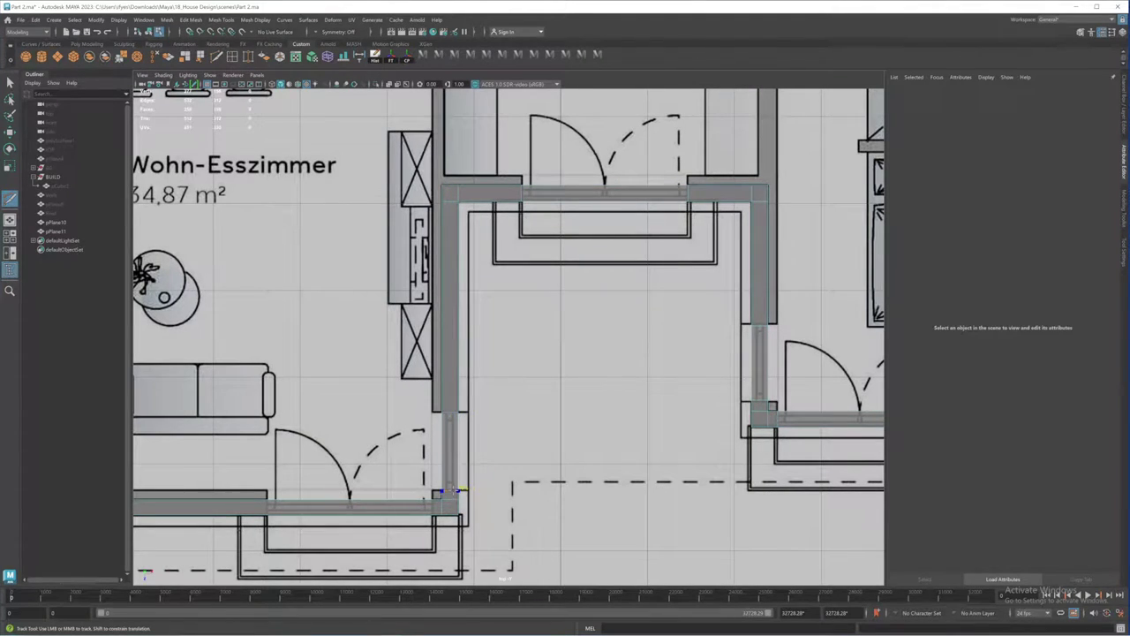
pyautogui.keyDown('alt'); pyautogui.moveTo(420, 449); pyautogui.dragTo(595, 288, button='middle'); pyautogui.keyUp('alt')
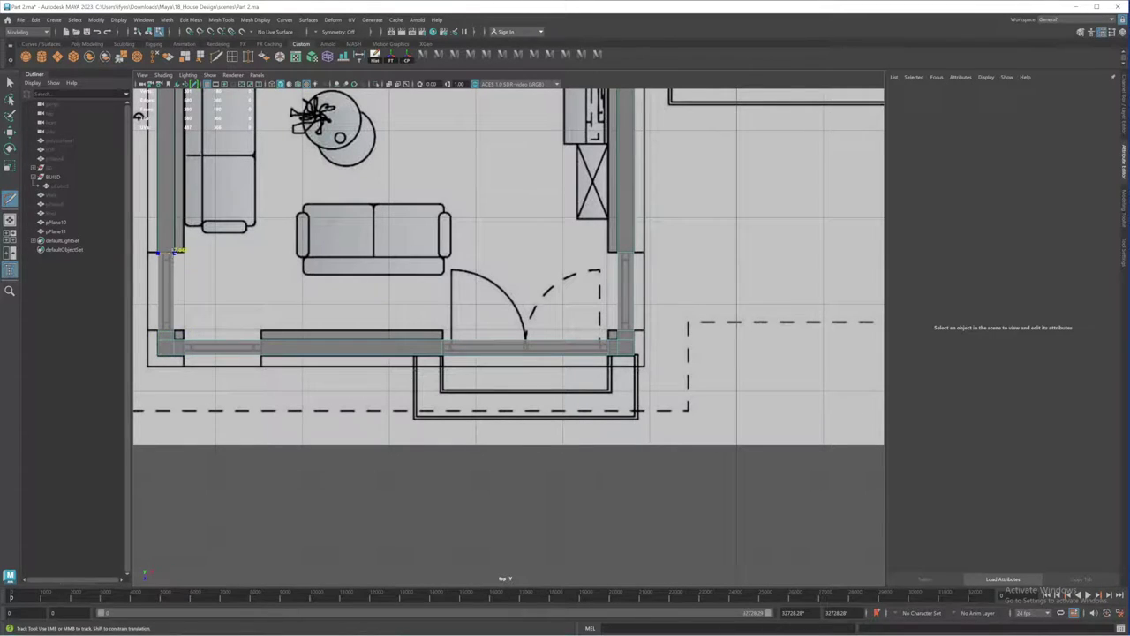
pyautogui.keyDown('alt'); pyautogui.moveTo(365, 232); pyautogui.dragTo(641, 521, button='middle'); pyautogui.keyUp('alt')
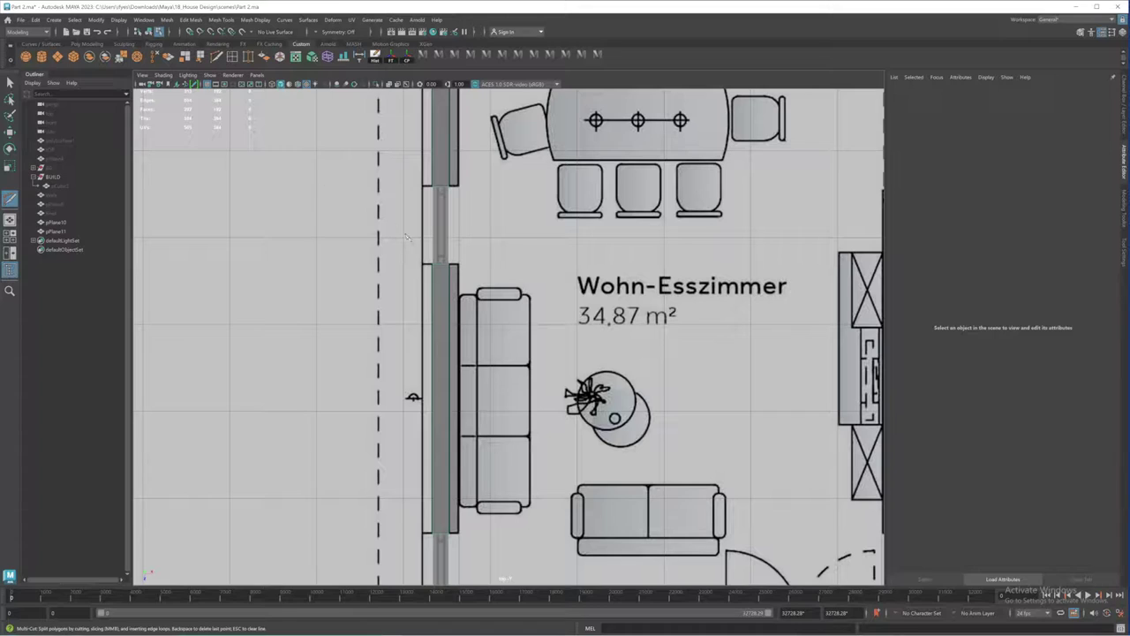
pyautogui.scroll(-3, 556, 333)
pyautogui.press('space')
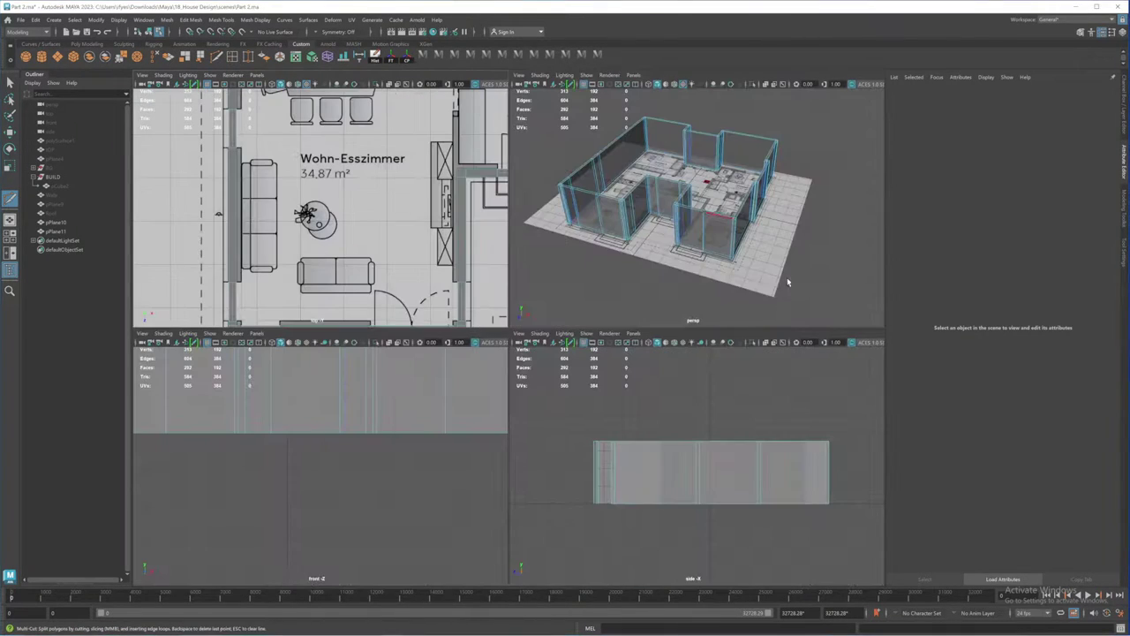
pyautogui.press('space')
pyautogui.keyDown('alt'); pyautogui.moveTo(547, 340); pyautogui.dragTo(590, 337); pyautogui.keyUp('alt')
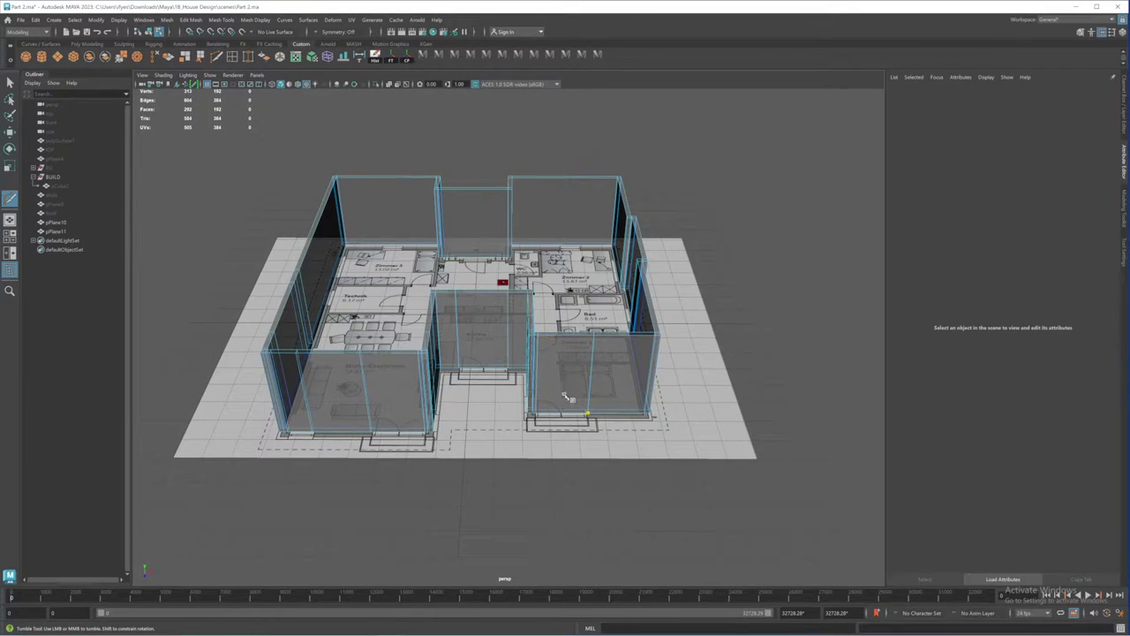
pyautogui.press('space')
pyautogui.press('space')
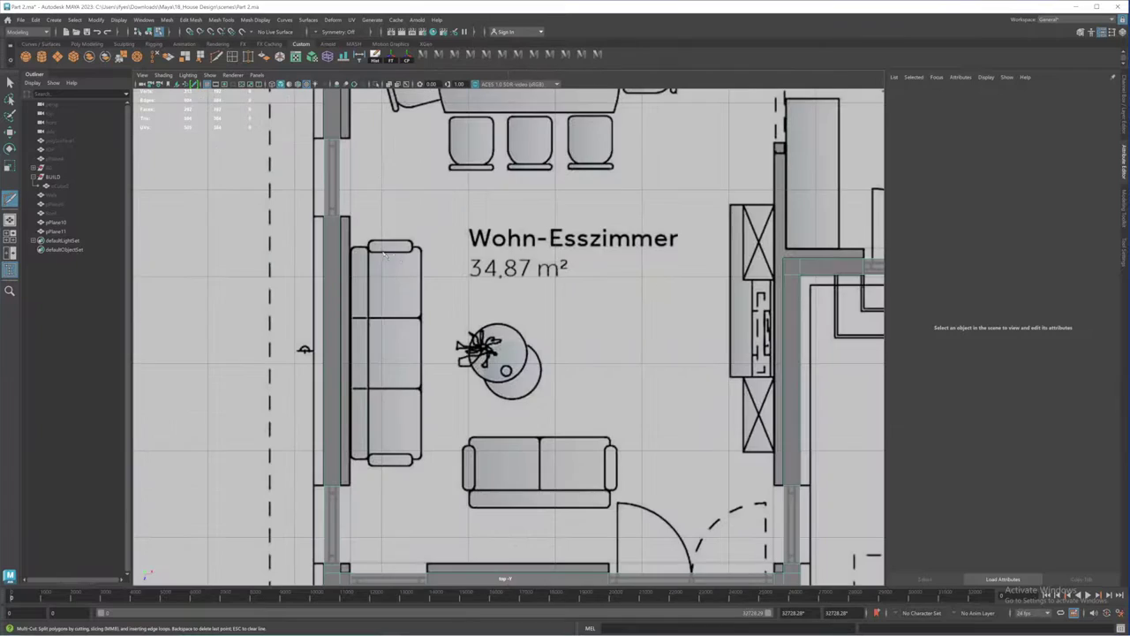
# Step: Insert edge loops in the outer walls at the window openings of Technik and Zimmer 3
pyautogui.keyDown('alt'); pyautogui.moveTo(446, 215); pyautogui.dragTo(481, 495, button='middle'); pyautogui.keyUp('alt')
pyautogui.keyDown('alt'); pyautogui.moveTo(427, 225); pyautogui.dragTo(467, 405, button='middle'); pyautogui.keyUp('alt')
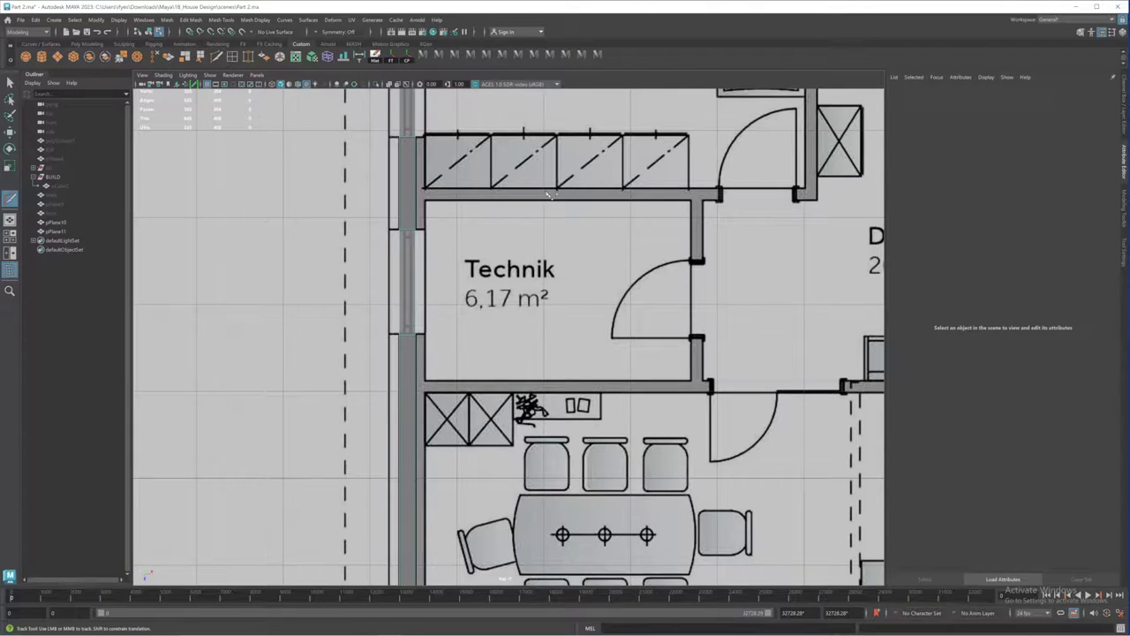
pyautogui.keyDown('alt'); pyautogui.moveTo(549, 196); pyautogui.dragTo(546, 440, button='middle'); pyautogui.keyUp('alt')
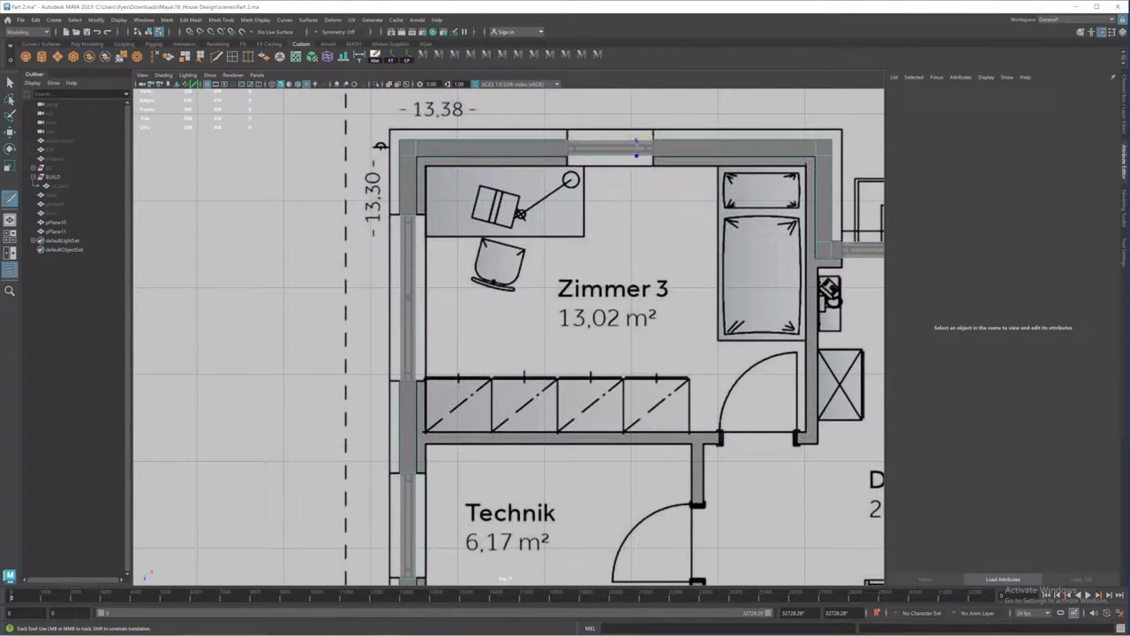
pyautogui.keyDown('ctrl'); pyautogui.click(653, 139); pyautogui.keyUp('ctrl')
# Step: Insert edge loops in the Diele's entrance wall at the edges of the front door and its flanking windows
pyautogui.keyDown('alt'); pyautogui.moveTo(706, 235); pyautogui.dragTo(604, 241, button='middle'); pyautogui.keyUp('alt')
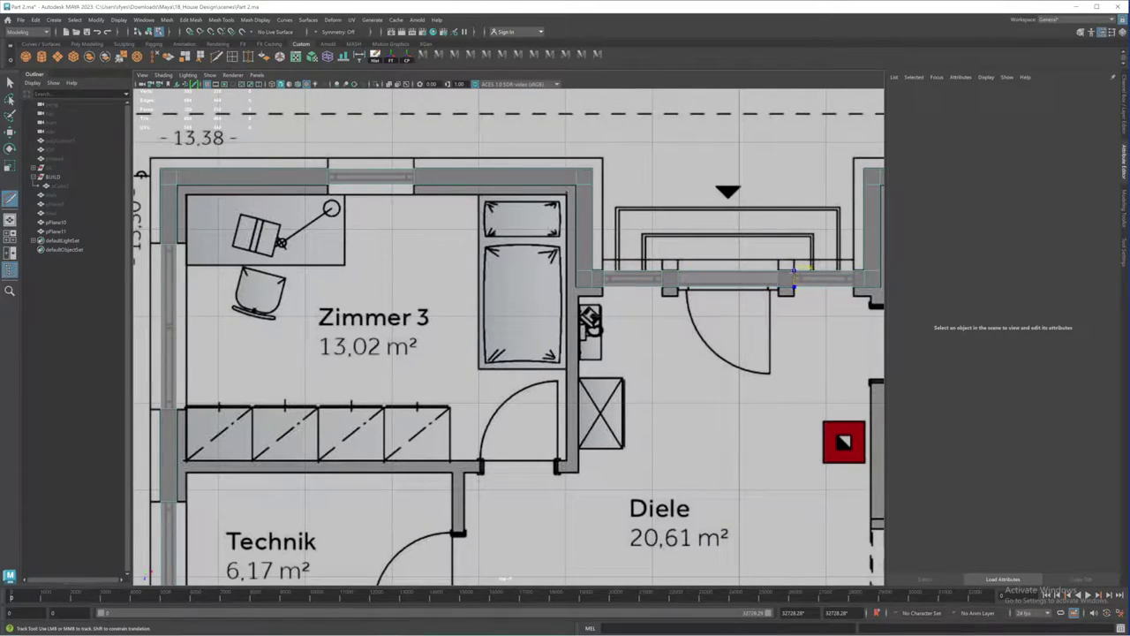
pyautogui.keyDown('alt'); pyautogui.moveTo(794, 274); pyautogui.dragTo(623, 289, button='middle'); pyautogui.keyUp('alt')
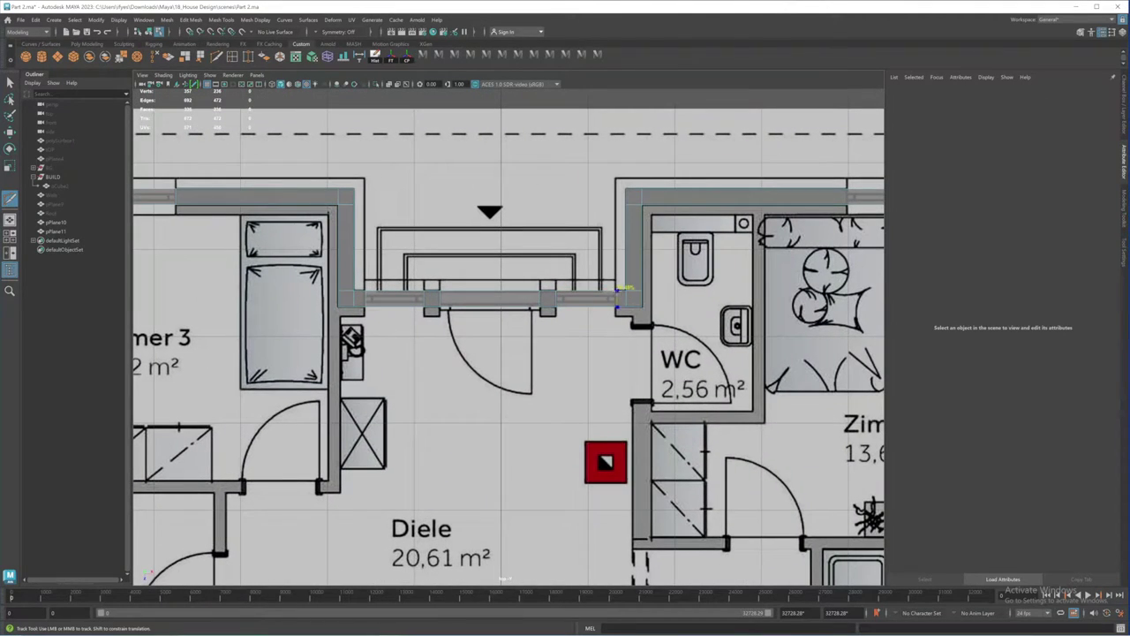
pyautogui.keyDown('ctrl'); pyautogui.click(624, 288); pyautogui.keyUp('ctrl')
# Step: Insert edge loops at the edges of Zimmer 2's rear and side window openings
pyautogui.keyDown('alt'); pyautogui.moveTo(752, 296); pyautogui.dragTo(583, 276, button='middle'); pyautogui.keyUp('alt')
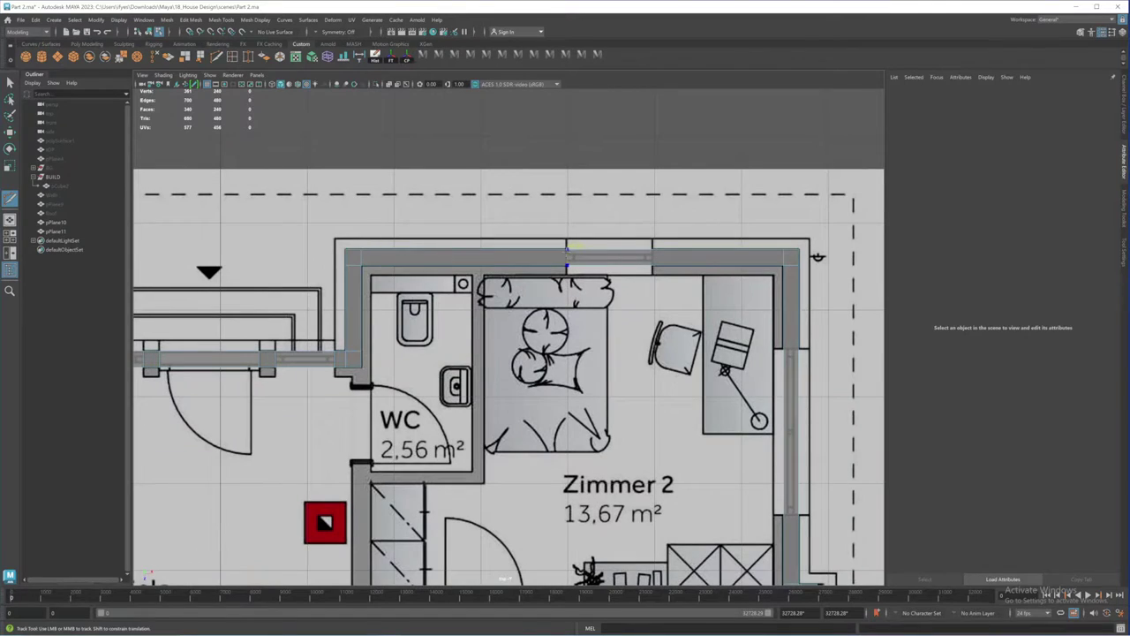
pyautogui.keyDown('ctrl'); pyautogui.click(568, 251); pyautogui.keyUp('ctrl')
pyautogui.keyDown('ctrl'); pyautogui.click(653, 256); pyautogui.keyUp('ctrl')
pyautogui.keyDown('ctrl'); pyautogui.click(793, 348); pyautogui.keyUp('ctrl')
# Step: Insert edge loops at both edges of the Bad's window opening in the outer side wall
pyautogui.keyDown('alt'); pyautogui.moveTo(770, 501); pyautogui.dragTo(648, 191, button='middle'); pyautogui.keyUp('alt')
pyautogui.keyDown('ctrl'); pyautogui.click(692, 386); pyautogui.keyUp('ctrl')
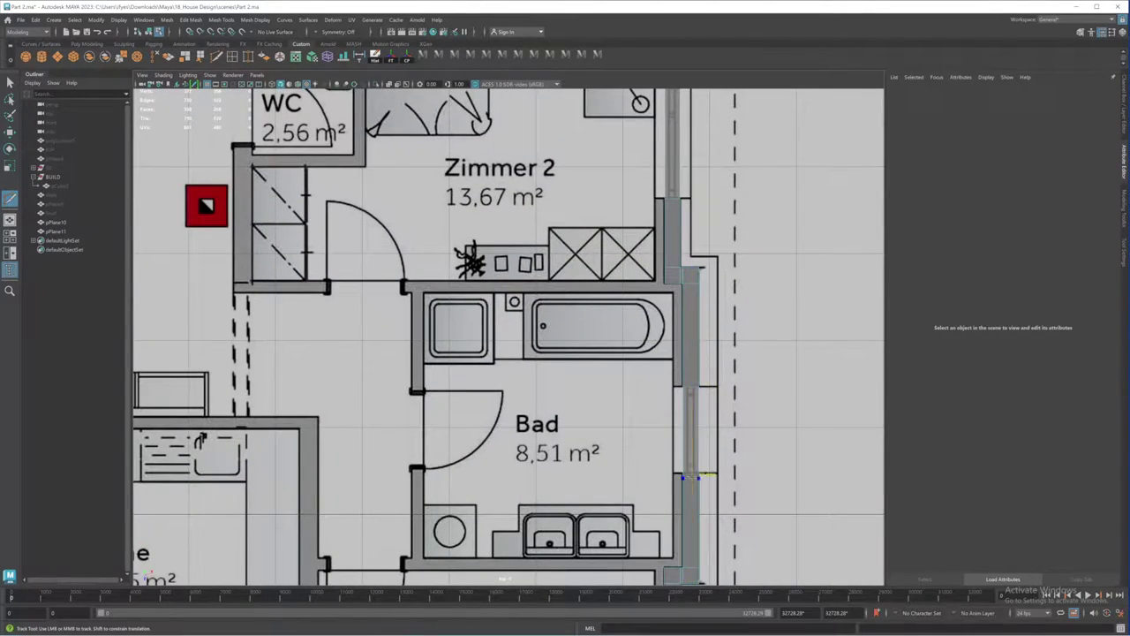
pyautogui.keyDown('ctrl'); pyautogui.click(691, 474); pyautogui.keyUp('ctrl')
# Step: Check the outer wall beside Zimmer 1 for further openings and review all edge loops in the perspective view
pyautogui.keyDown('alt'); pyautogui.moveTo(663, 438); pyautogui.dragTo(663, 139, button='middle'); pyautogui.keyUp('alt')
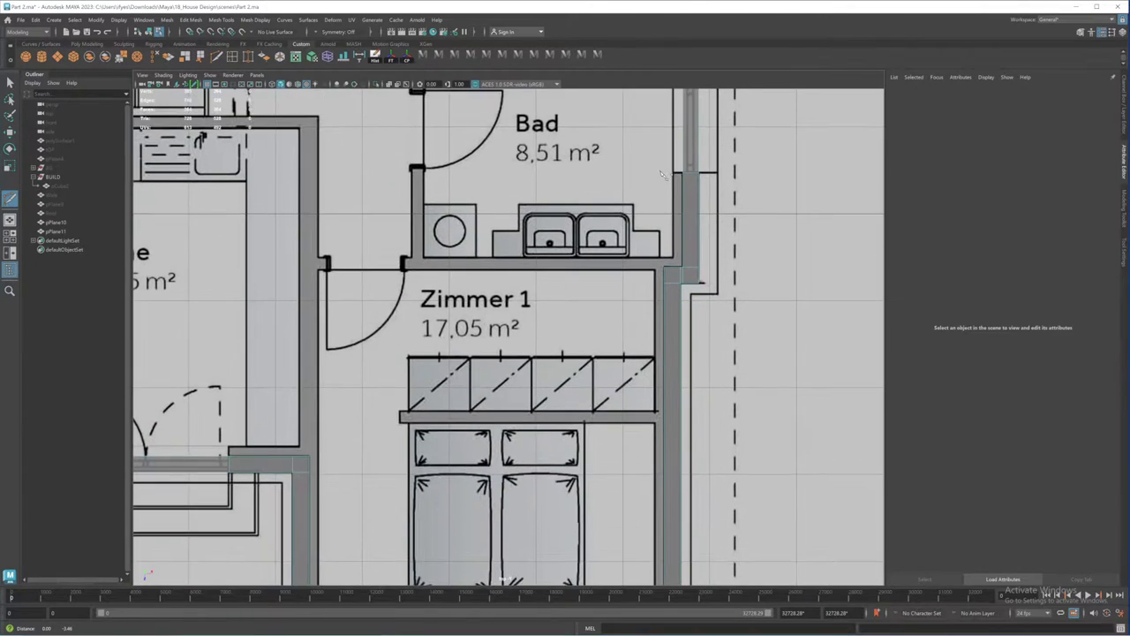
pyautogui.keyDown('alt'); pyautogui.moveTo(689, 536); pyautogui.dragTo(708, 327, button='middle'); pyautogui.keyUp('alt')
pyautogui.keyDown('alt'); pyautogui.moveTo(693, 476); pyautogui.dragTo(707, 395, button='middle'); pyautogui.keyUp('alt')
pyautogui.scroll(-1, 571, 343)
pyautogui.keyDown('alt'); pyautogui.moveTo(571, 343); pyautogui.dragTo(607, 399, button='middle'); pyautogui.keyUp('alt')
pyautogui.press('space')
pyautogui.press('space')
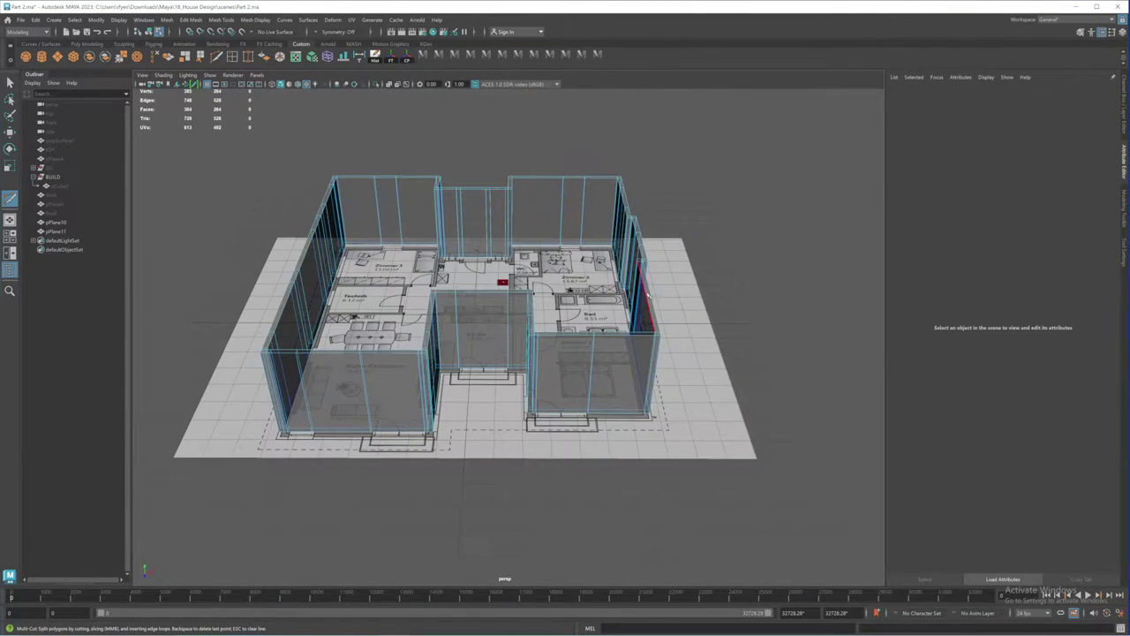
pyautogui.keyDown('alt'); pyautogui.moveTo(649, 265); pyautogui.dragTo(651, 305); pyautogui.keyUp('alt')
# Step: Leave Multi-Cut, select the wall mesh, make its lambert1 material fully opaque and delete the mesh's construction history
pyautogui.press('q')
pyautogui.moveTo(652, 305); pyautogui.dragTo(636, 335, button='right')
pyautogui.moveTo(636, 335)
pyautogui.keyDown('alt'); pyautogui.mouseDown()
pyautogui.moveTo(586, 329)
pyautogui.moveTo(620, 339)
pyautogui.mouseUp(); pyautogui.keyUp('alt')
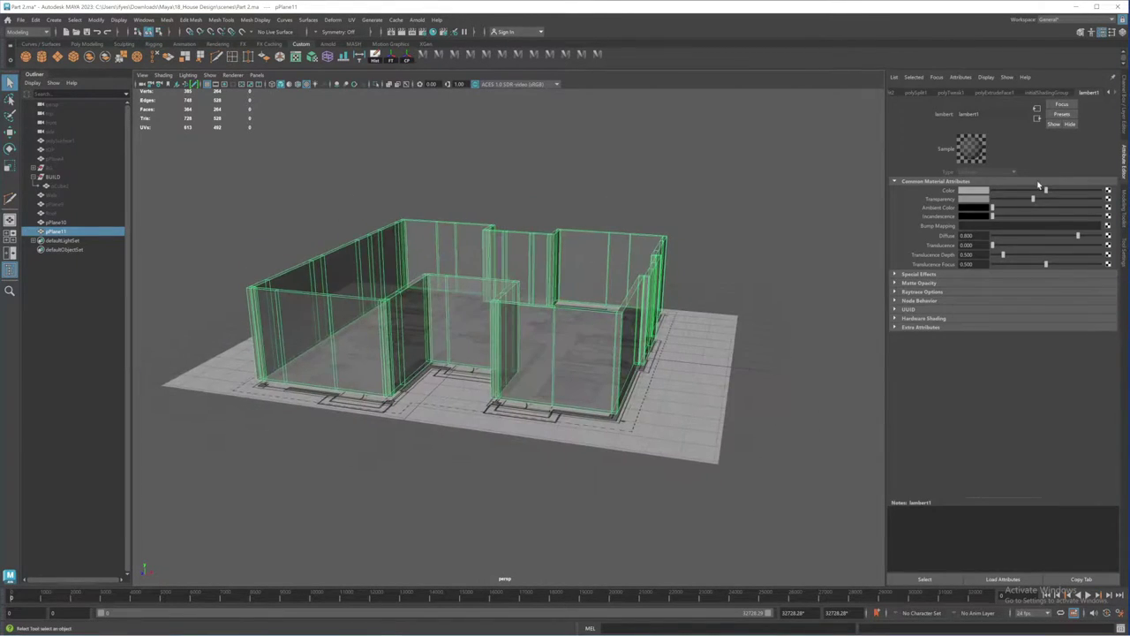
pyautogui.moveTo(1032, 200); pyautogui.dragTo(987, 202)
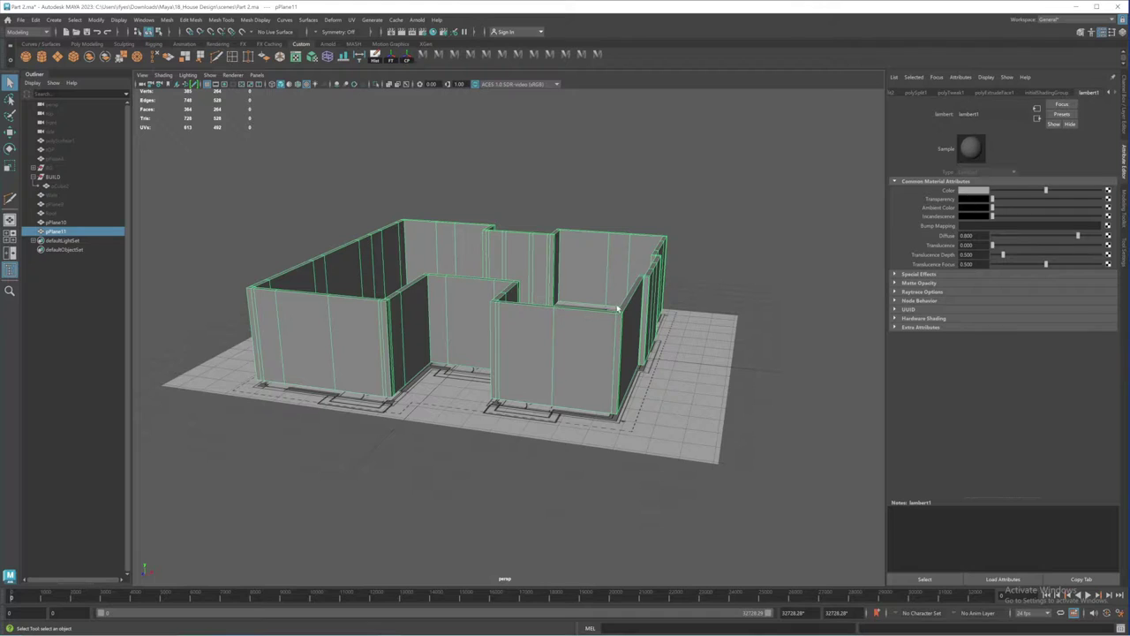
pyautogui.keyDown('alt'); pyautogui.moveTo(618, 309); pyautogui.dragTo(530, 323); pyautogui.keyUp('alt')
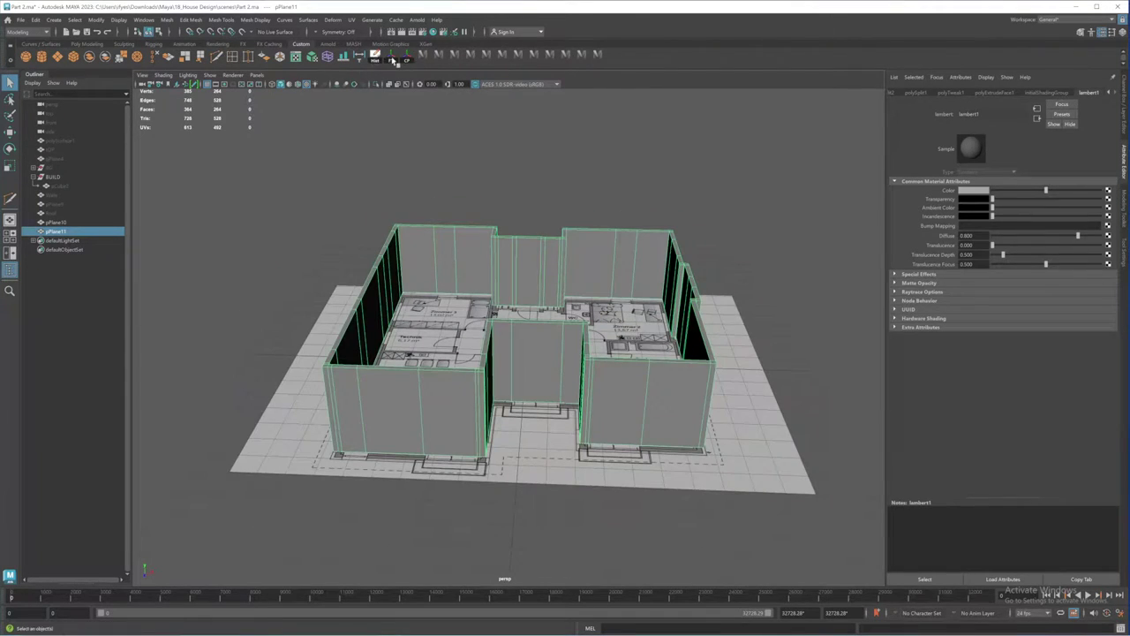
pyautogui.keyDown('alt'); pyautogui.moveTo(550, 380); pyautogui.dragTo(545, 305); pyautogui.keyUp('alt')
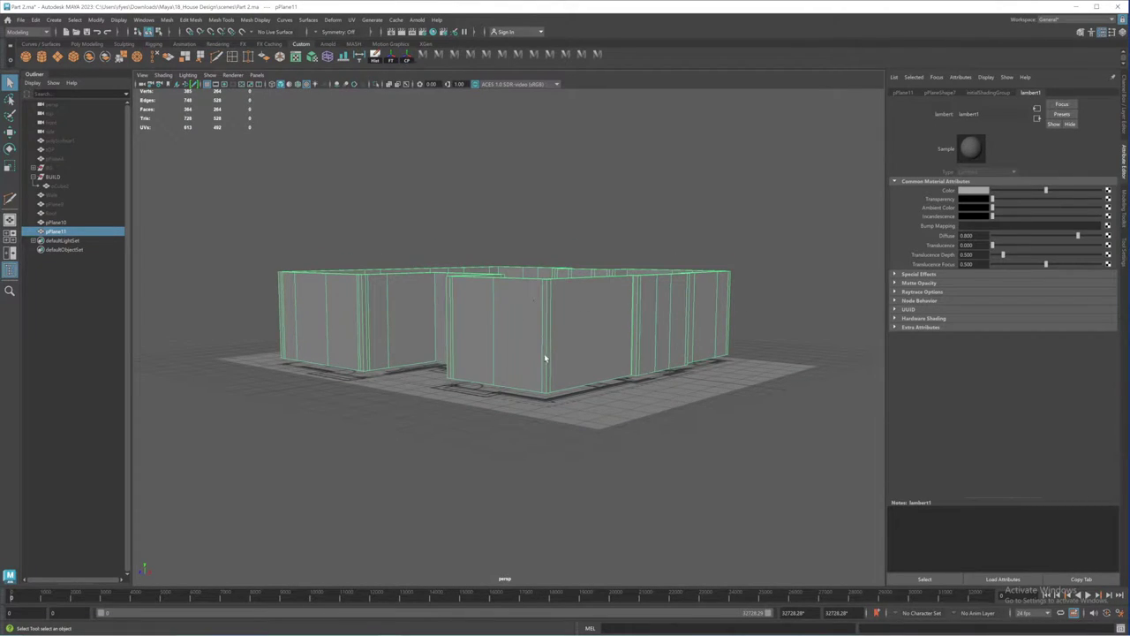
# Step: Compare the walls with the exterior reference photo FEATURED-IMAGE-5.jpg and return to the Maya model
pyautogui.keyDown('alt'); pyautogui.moveTo(545, 357); pyautogui.dragTo(587, 400); pyautogui.keyUp('alt')
pyautogui.hotkey('alt', 'Tab')
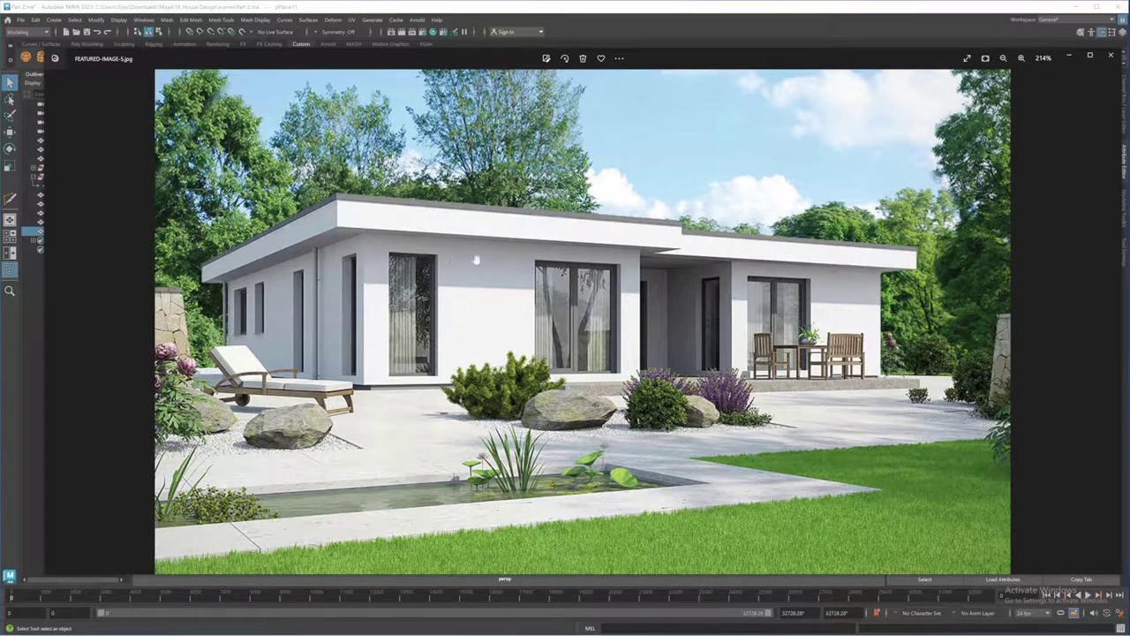
pyautogui.scroll(1, 765, 314)
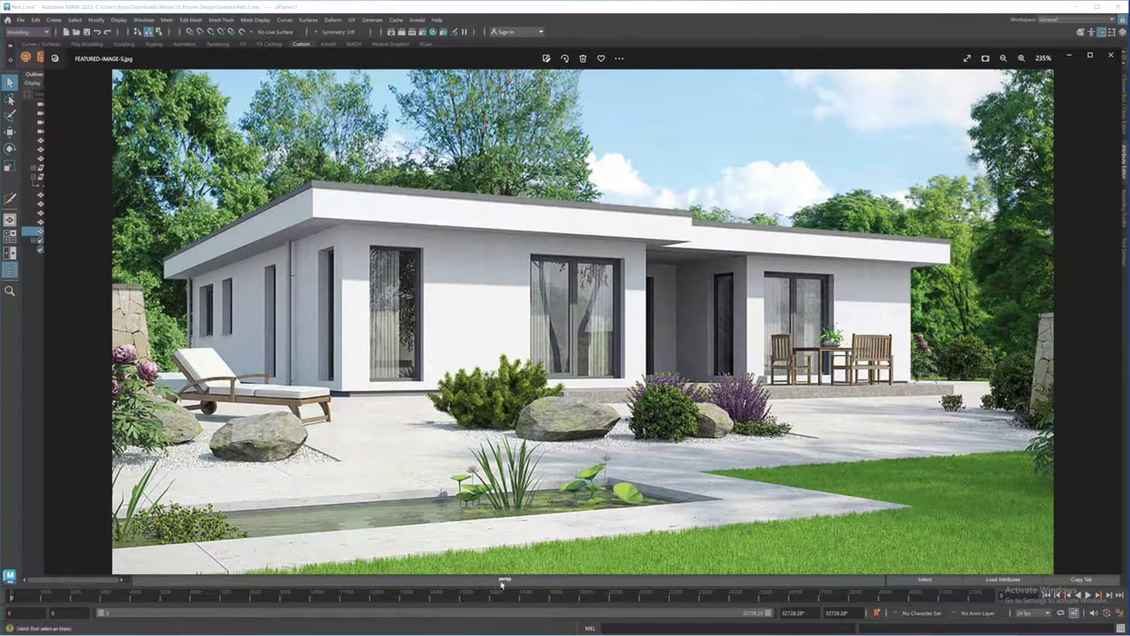
pyautogui.click(1070, 56)
pyautogui.keyDown('alt'); pyautogui.moveTo(627, 364); pyautogui.dragTo(581, 351); pyautogui.keyUp('alt')
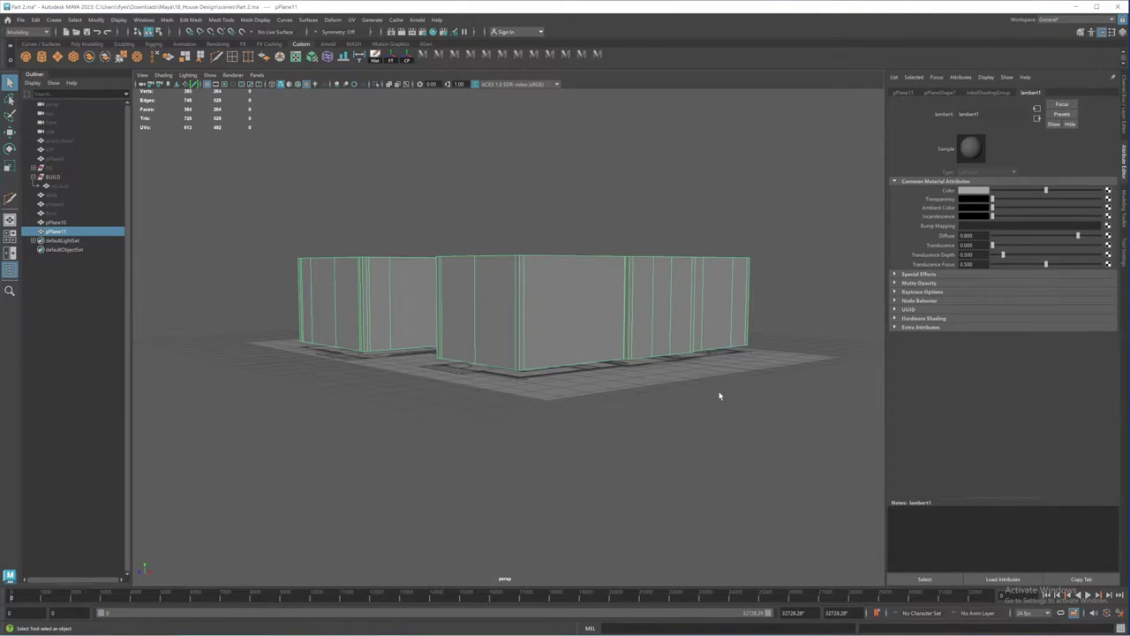
# Step: In the side view, slice a straight horizontal cut through all exterior walls just above their base with Multi-Cut
pyautogui.press('space')
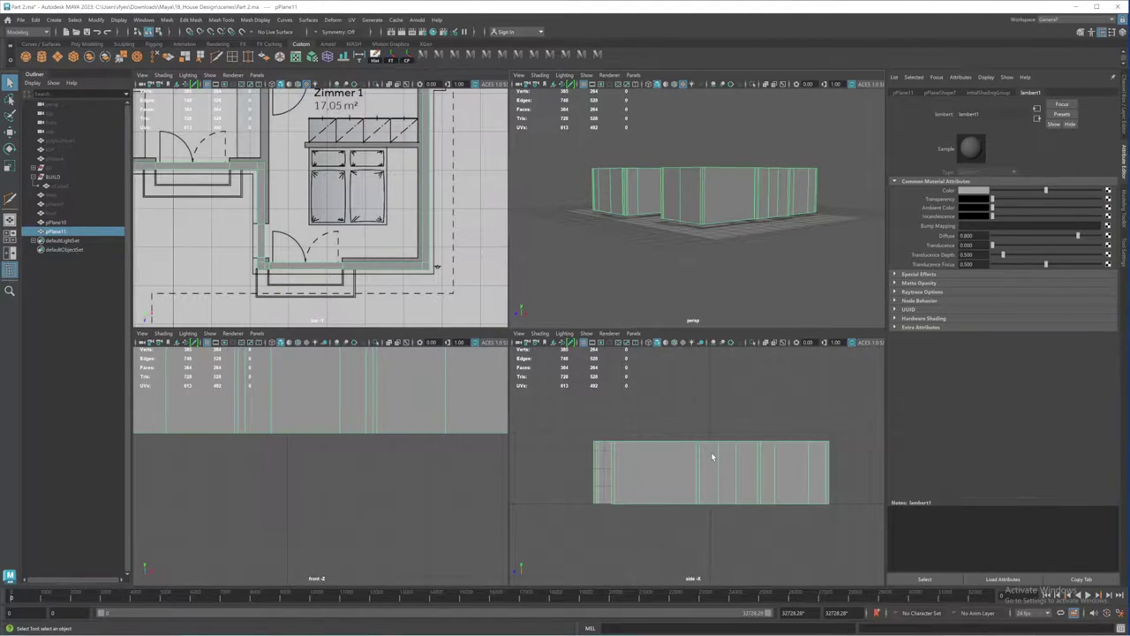
pyautogui.press('space')
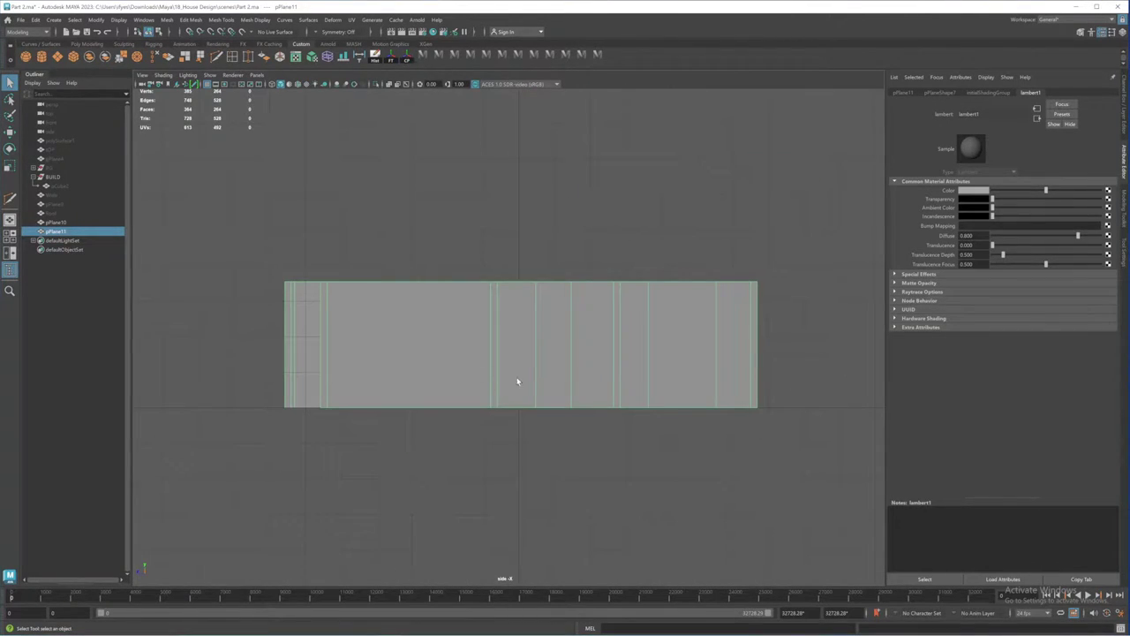
pyautogui.keyDown('alt'); pyautogui.moveTo(476, 358); pyautogui.dragTo(492, 339, button='middle'); pyautogui.keyUp('alt')
pyautogui.scroll(1, 425, 338)
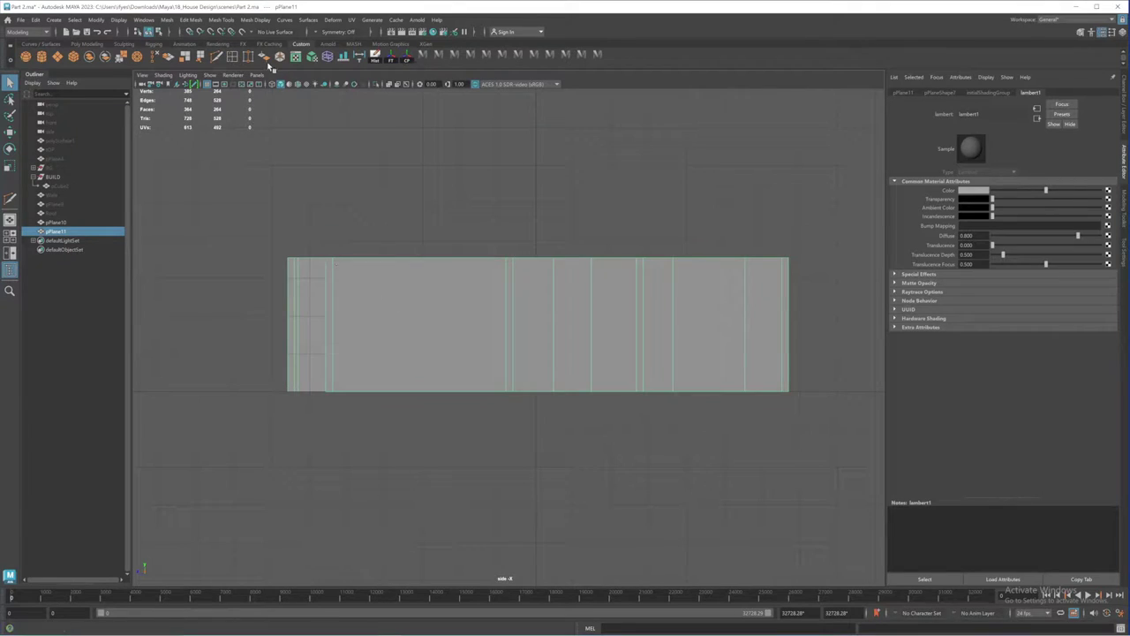
pyautogui.click(216, 56)
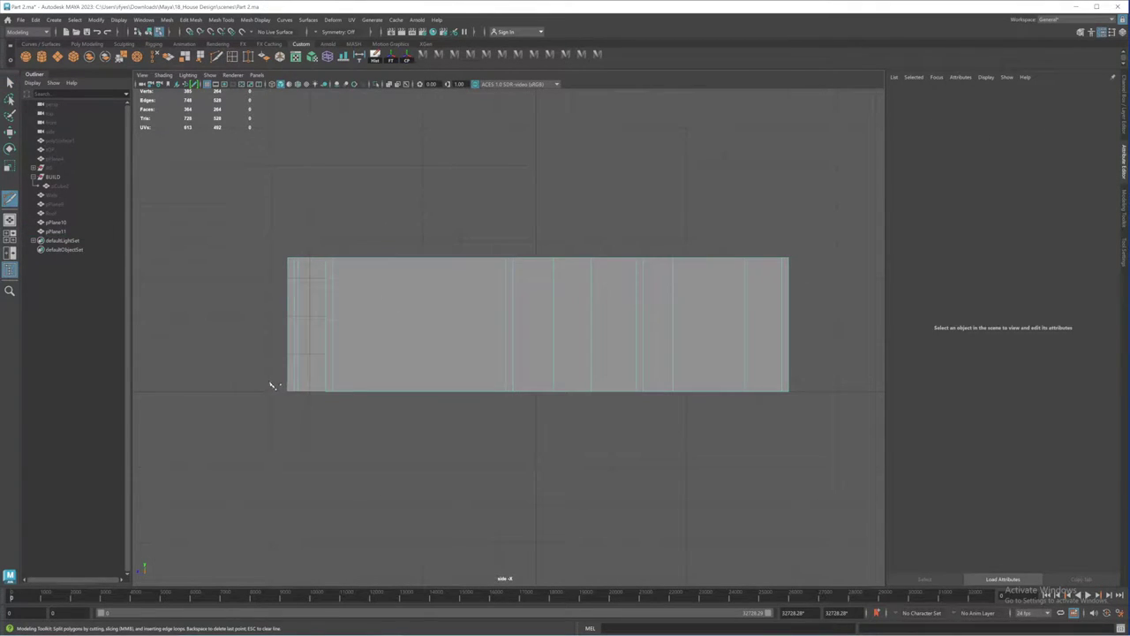
pyautogui.rightClick(845, 414)
pyautogui.keyDown('alt'); pyautogui.moveTo(436, 382); pyautogui.dragTo(507, 419, button='middle'); pyautogui.keyUp('alt')
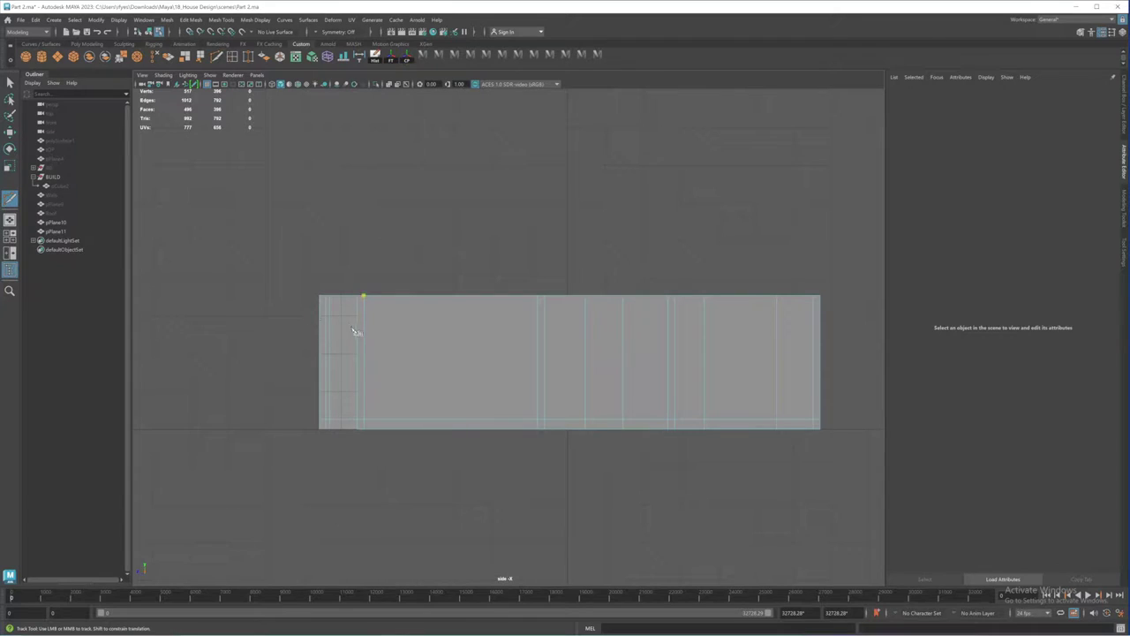
# Step: Try a horizontal Multi-Cut slice through all walls near their upper edge and inspect it in the perspective view
pyautogui.press('ctrl')
pyautogui.press('space')
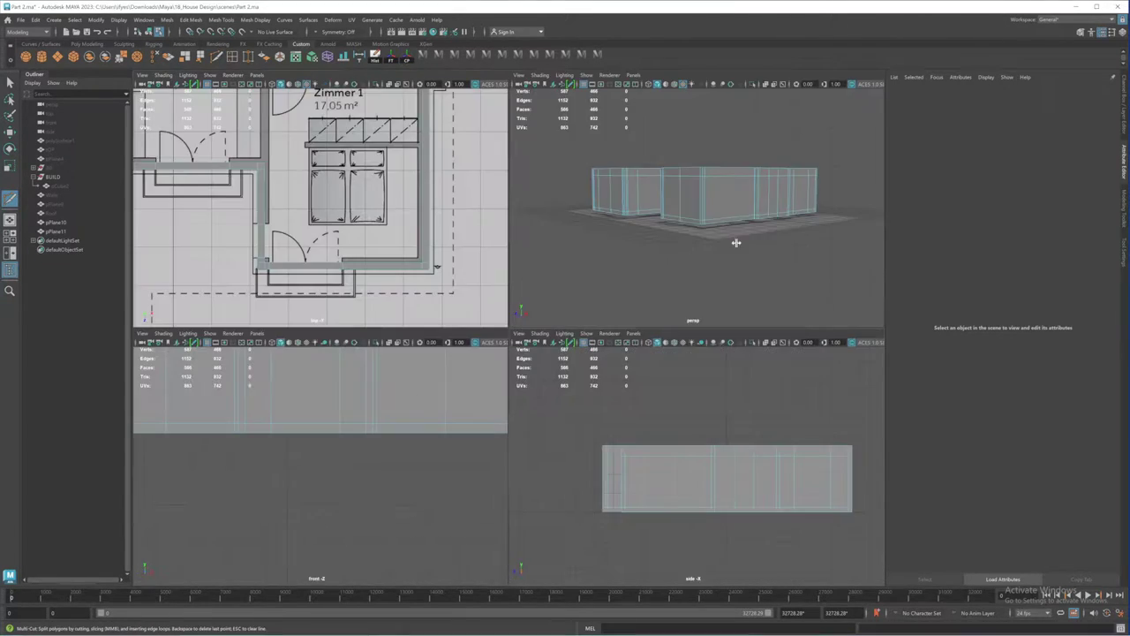
pyautogui.press('space')
pyautogui.keyDown('alt'); pyautogui.moveTo(627, 371); pyautogui.dragTo(700, 364); pyautogui.keyUp('alt')
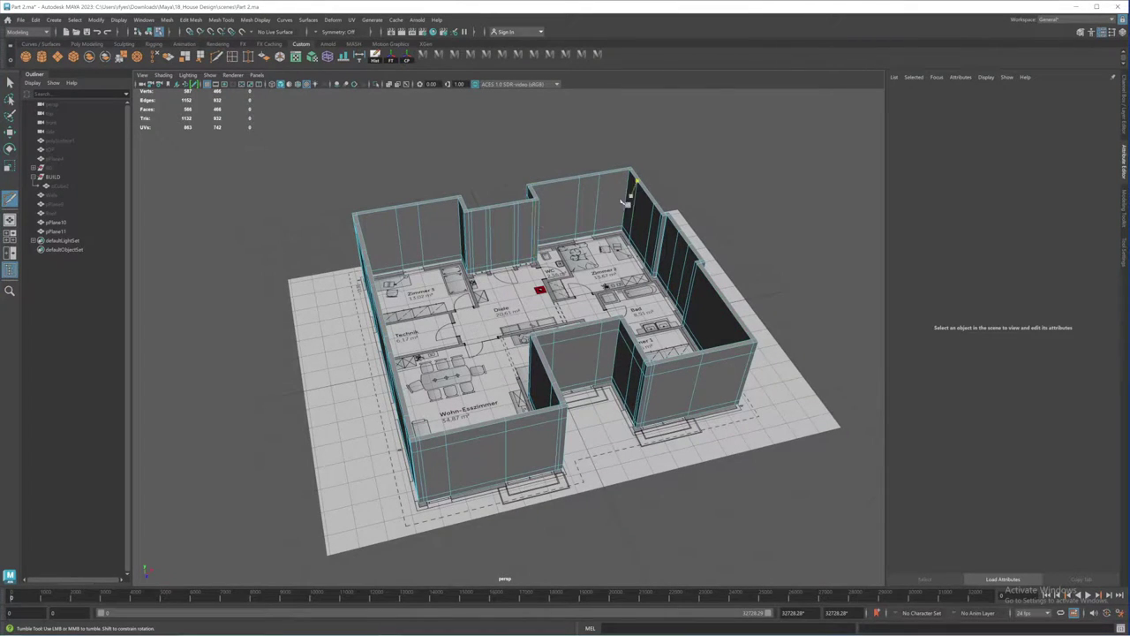
pyautogui.keyDown('alt'); pyautogui.moveTo(692, 360); pyautogui.dragTo(618, 321); pyautogui.keyUp('alt')
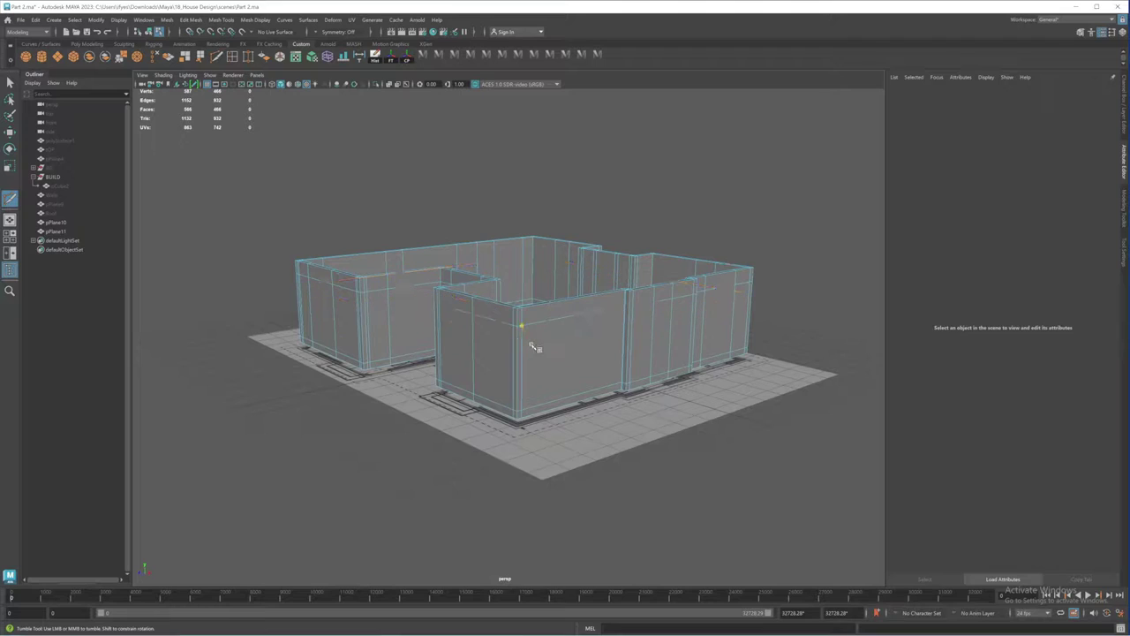
pyautogui.press('q')
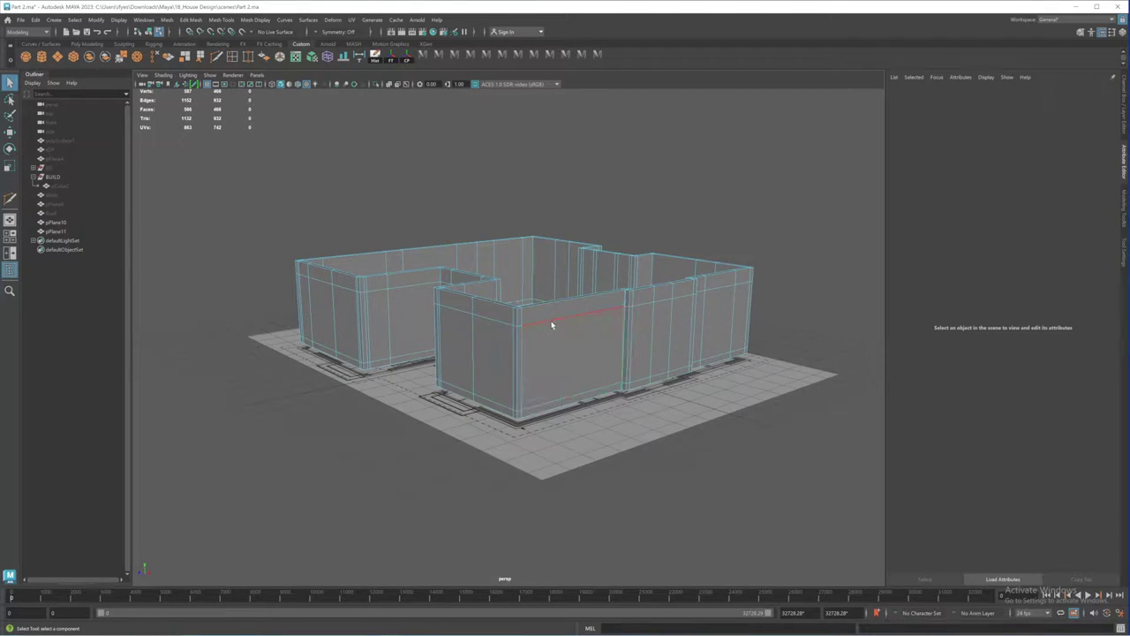
pyautogui.click(587, 371)
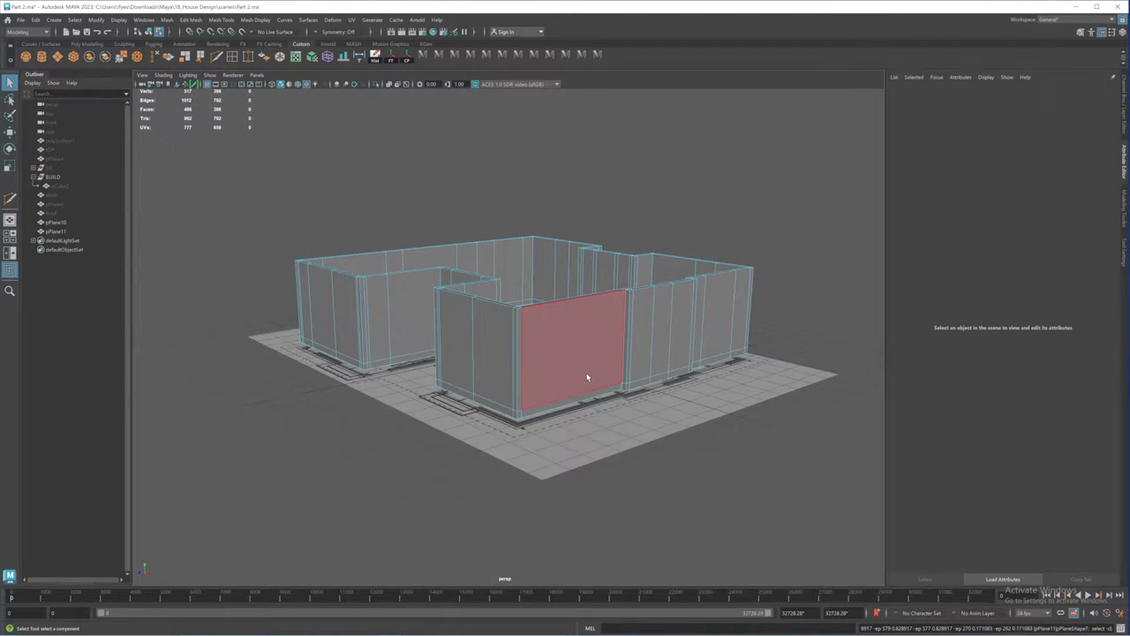
# Step: Slice a horizontal cut through all walls near their upper edge in the side view, check it in perspective and leave Multi-Cut
pyautogui.press('space')
pyautogui.press('space')
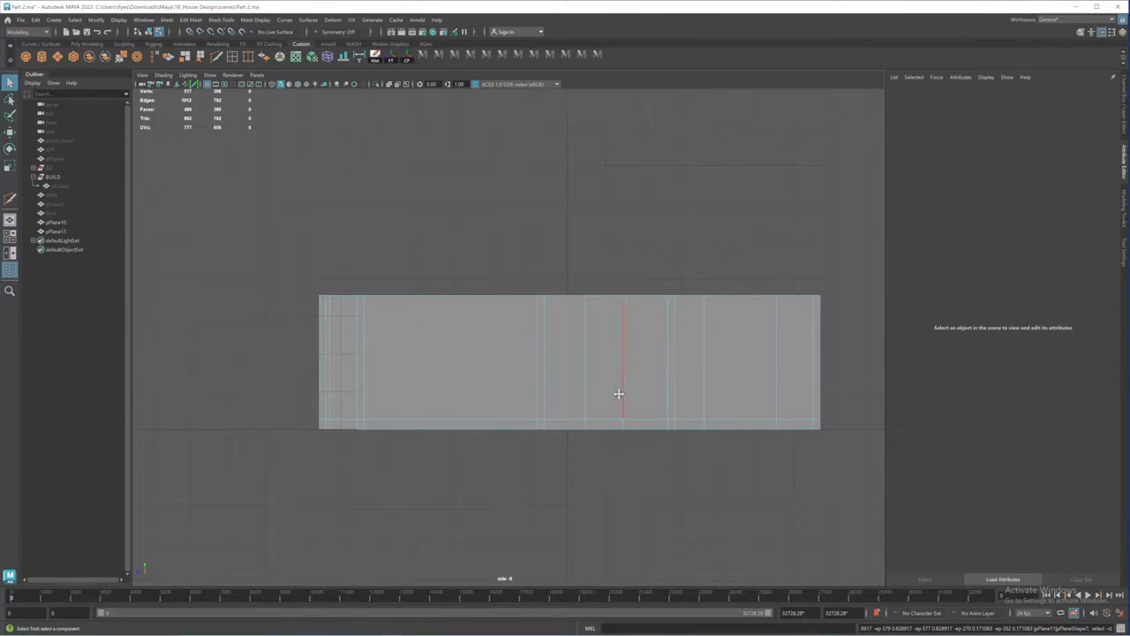
pyautogui.keyDown('alt'); pyautogui.moveTo(618, 391); pyautogui.dragTo(598, 398, button='middle'); pyautogui.keyUp('alt')
pyautogui.click(380, 265)
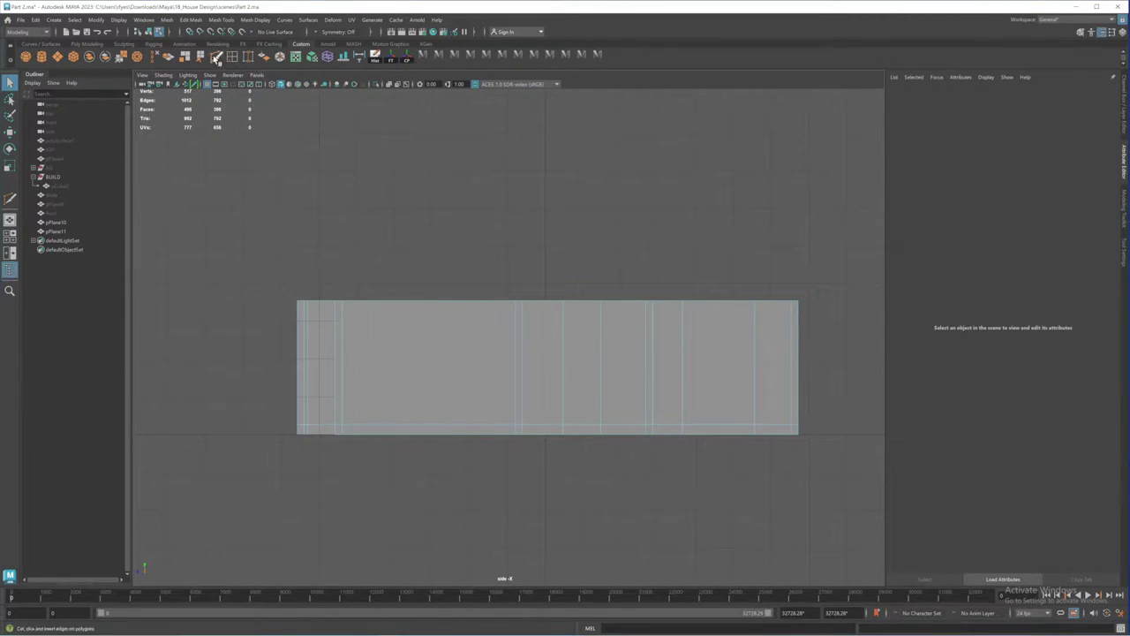
pyautogui.click(217, 56)
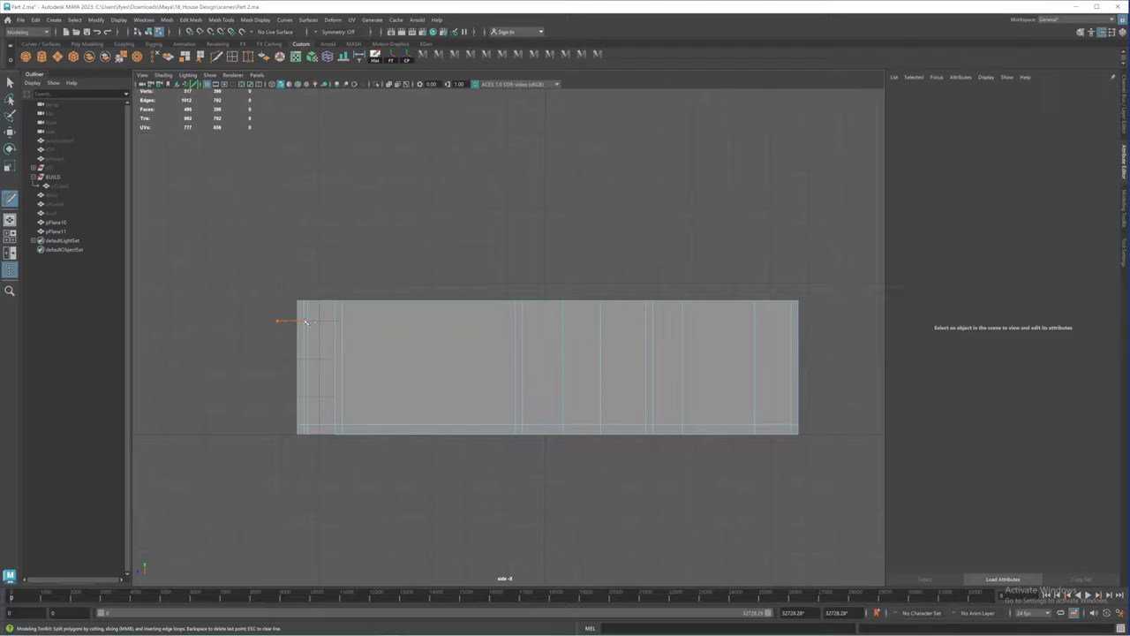
pyautogui.keyDown('shift'); pyautogui.moveTo(779, 356); pyautogui.dragTo(840, 364); pyautogui.keyUp('shift')
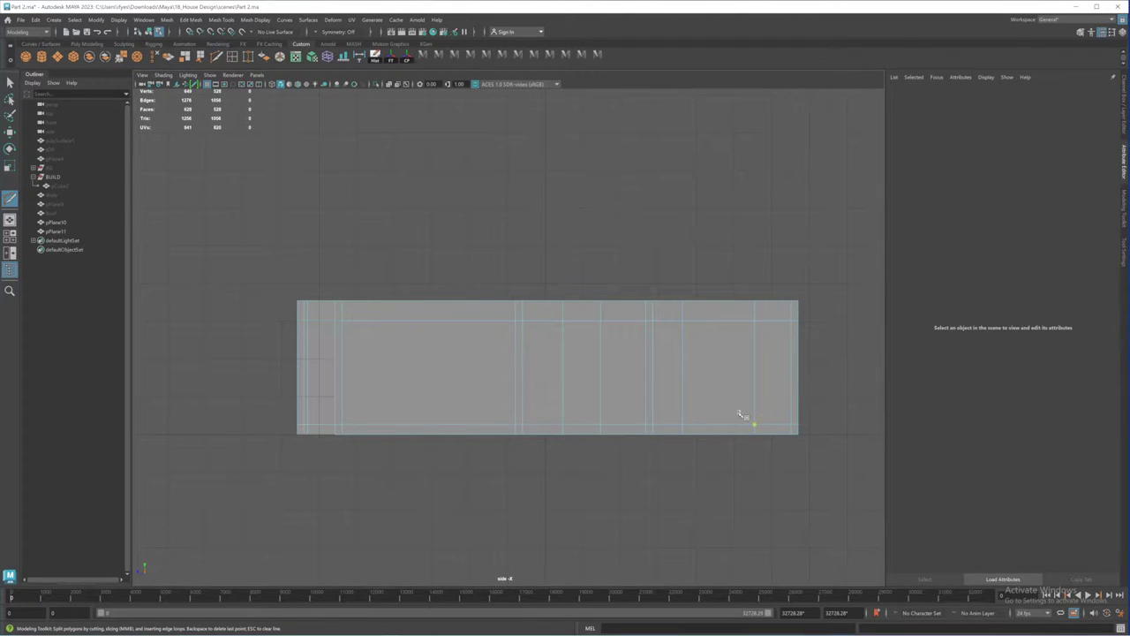
pyautogui.press('space')
pyautogui.press('space')
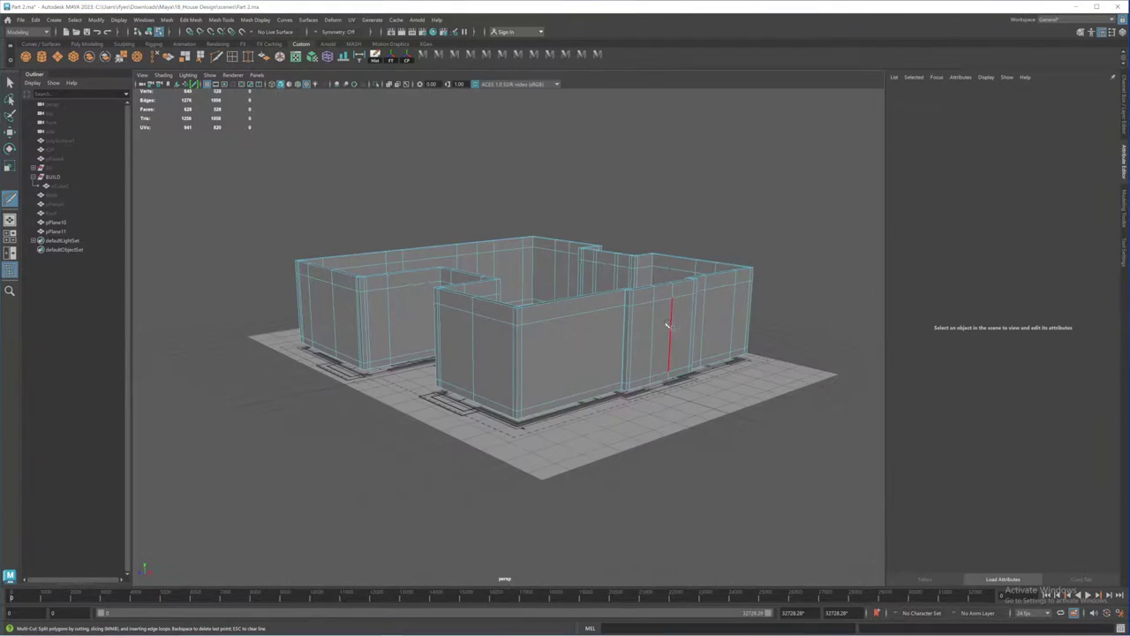
pyautogui.click(522, 410)
pyautogui.keyDown('alt'); pyautogui.moveTo(576, 389); pyautogui.dragTo(585, 376); pyautogui.keyUp('alt')
pyautogui.press('q')
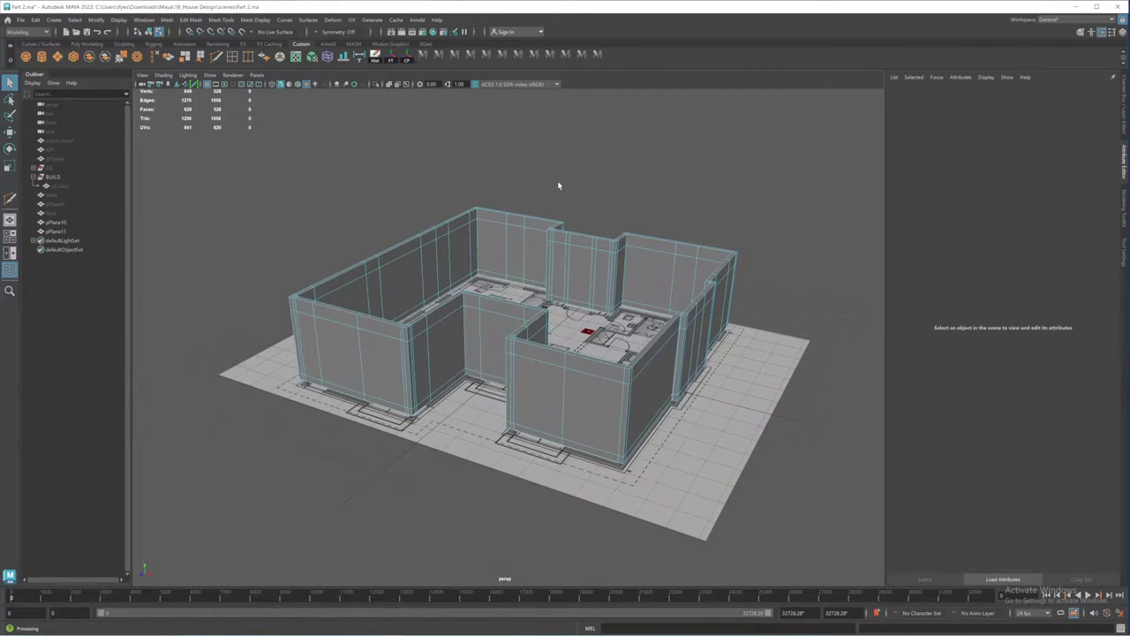
# Step: Select the outer and inner wall faces of Zimmer 1's front door opening and delete them
pyautogui.keyDown('alt'); pyautogui.moveTo(597, 286); pyautogui.dragTo(565, 168); pyautogui.keyUp('alt')
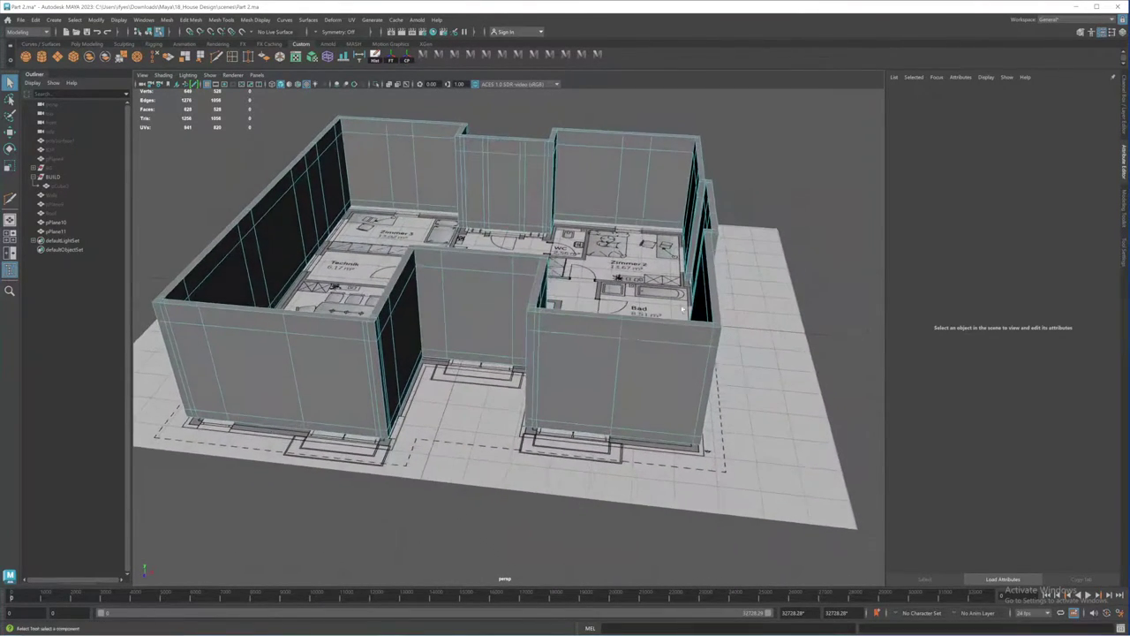
pyautogui.keyDown('alt'); pyautogui.moveTo(626, 354); pyautogui.dragTo(624, 304); pyautogui.keyUp('alt')
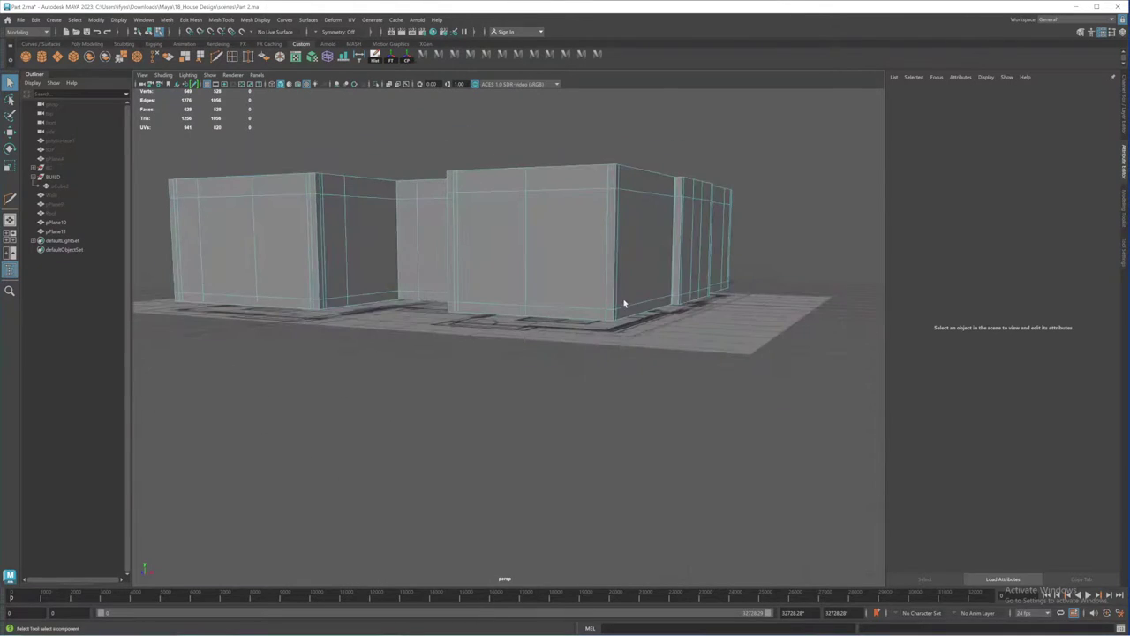
pyautogui.keyDown('alt'); pyautogui.moveTo(551, 280); pyautogui.dragTo(602, 419); pyautogui.keyUp('alt')
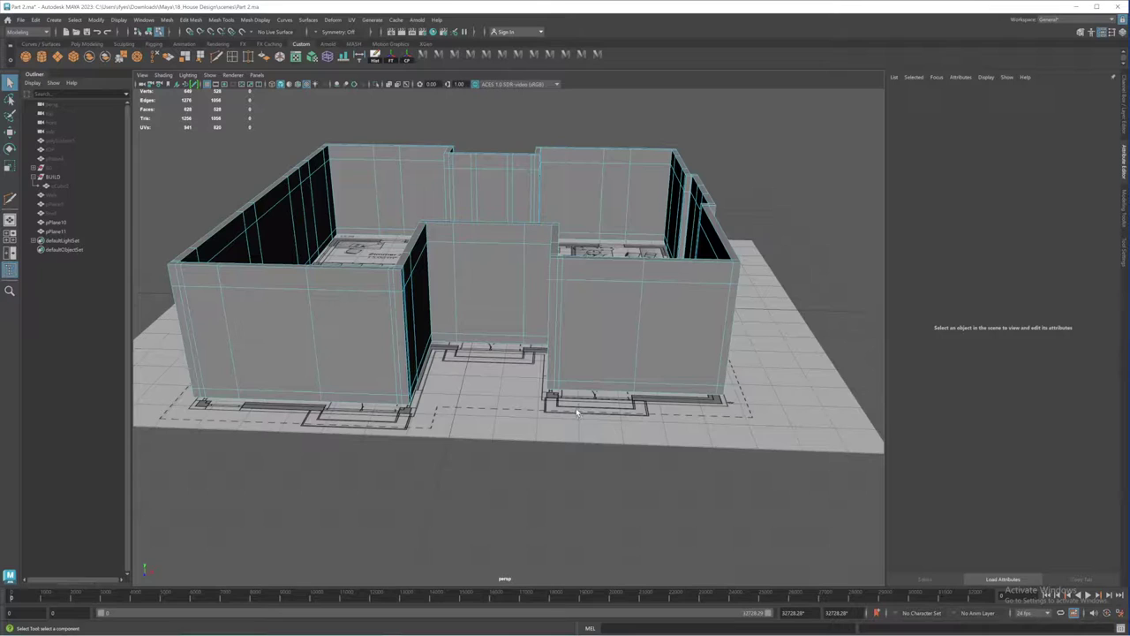
pyautogui.keyDown('alt'); pyautogui.moveTo(592, 389); pyautogui.dragTo(606, 363); pyautogui.keyUp('alt')
pyautogui.keyDown('alt'); pyautogui.moveTo(598, 356); pyautogui.dragTo(568, 303, button='middle'); pyautogui.keyUp('alt')
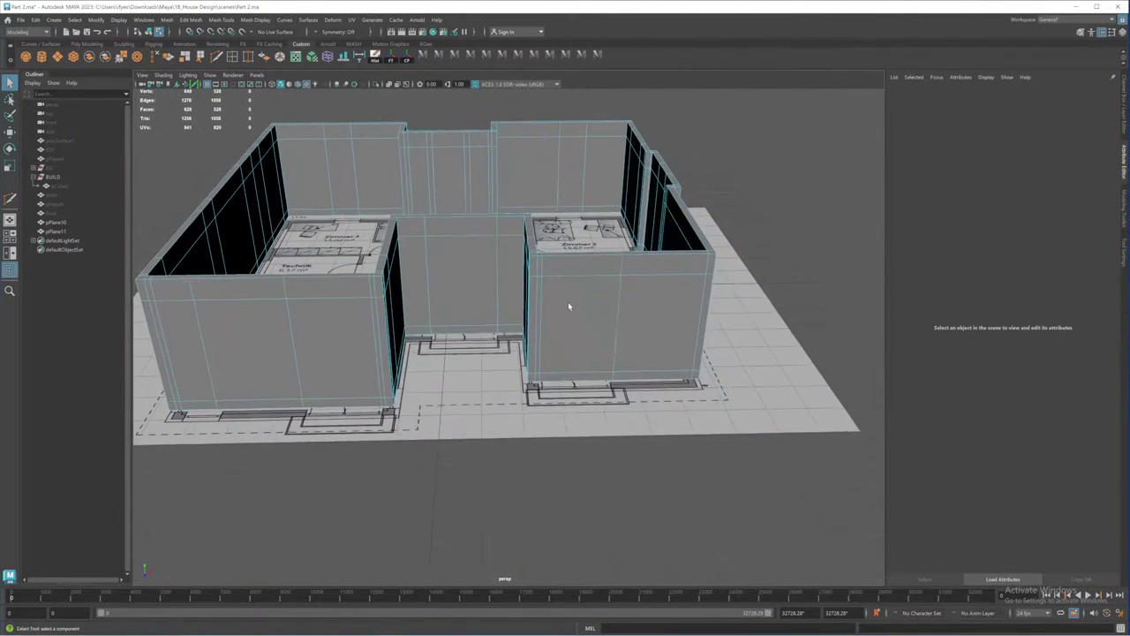
pyautogui.moveTo(568, 303)
pyautogui.keyDown('alt'); pyautogui.mouseDown(button='right')
pyautogui.moveTo(605, 321)
pyautogui.moveTo(587, 307)
pyautogui.mouseUp(button='right'); pyautogui.keyUp('alt')
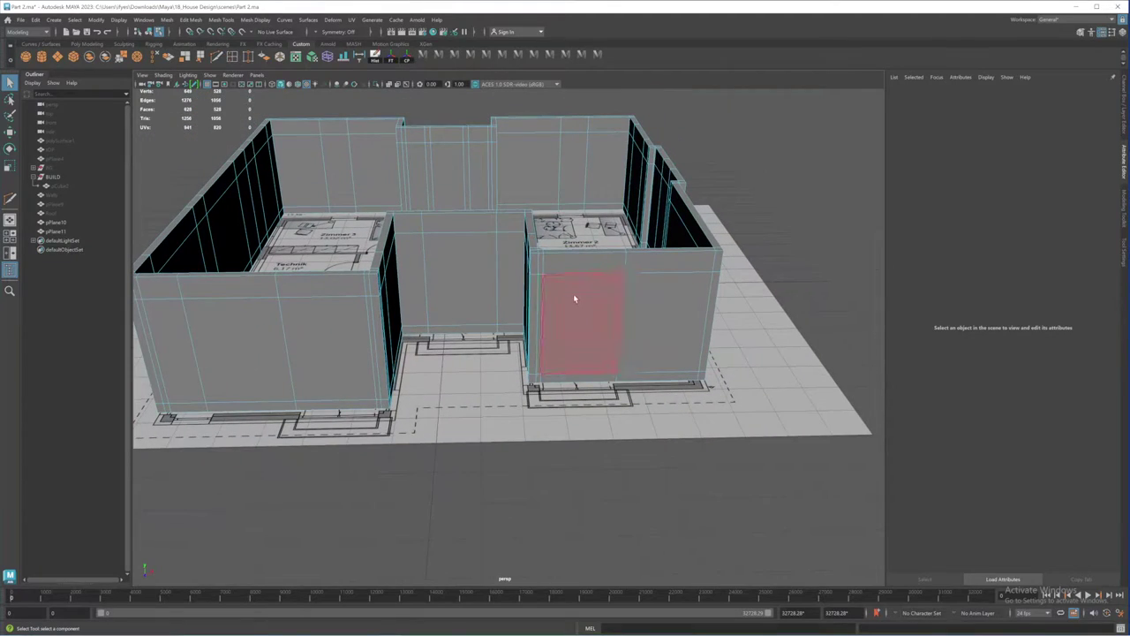
pyautogui.keyDown('alt'); pyautogui.moveTo(633, 358); pyautogui.dragTo(587, 298); pyautogui.keyUp('alt')
pyautogui.click(594, 327)
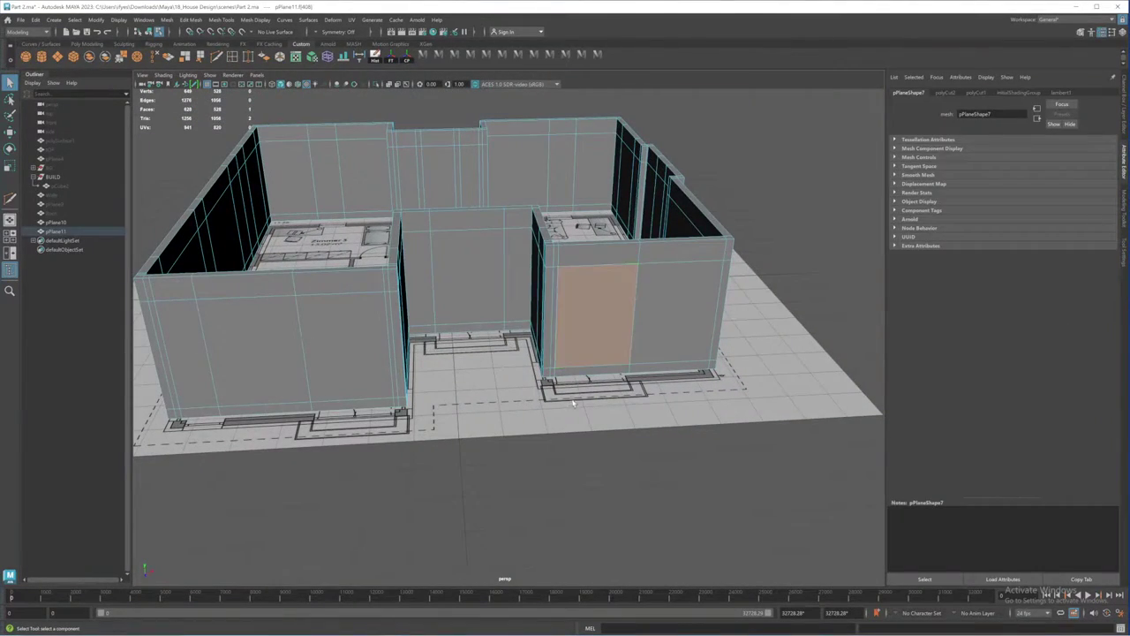
pyautogui.keyDown('alt'); pyautogui.moveTo(574, 402); pyautogui.dragTo(622, 415); pyautogui.keyUp('alt')
pyautogui.keyDown('alt'); pyautogui.moveTo(547, 204); pyautogui.dragTo(550, 294); pyautogui.keyUp('alt')
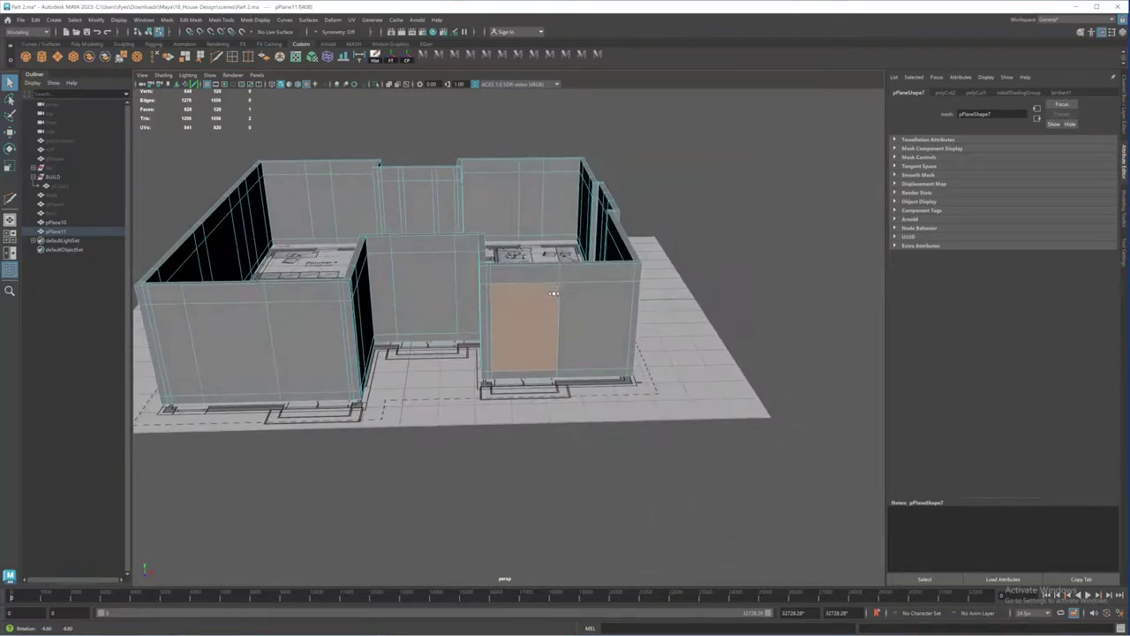
pyautogui.click(534, 313)
pyautogui.keyDown('alt'); pyautogui.moveTo(612, 348); pyautogui.dragTo(560, 386); pyautogui.keyUp('alt')
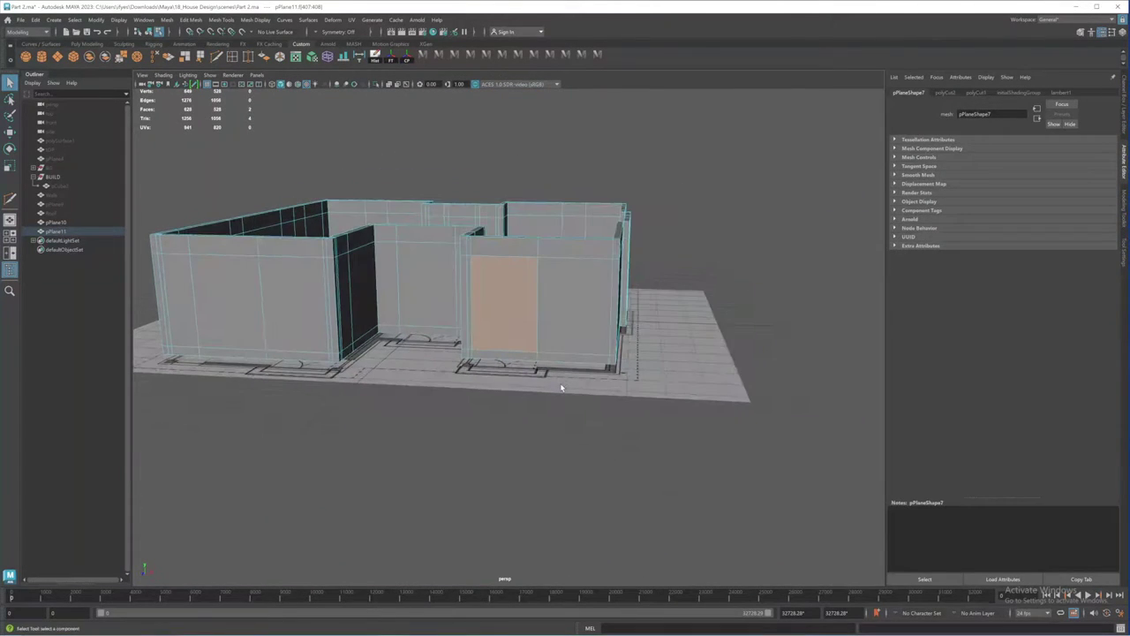
pyautogui.press('Delete')
# Step: Delete the outer and inner faces of Zimmer 1's opening in the side wall facing the recessed terrace
pyautogui.keyDown('alt'); pyautogui.moveTo(487, 309); pyautogui.dragTo(574, 311); pyautogui.keyUp('alt')
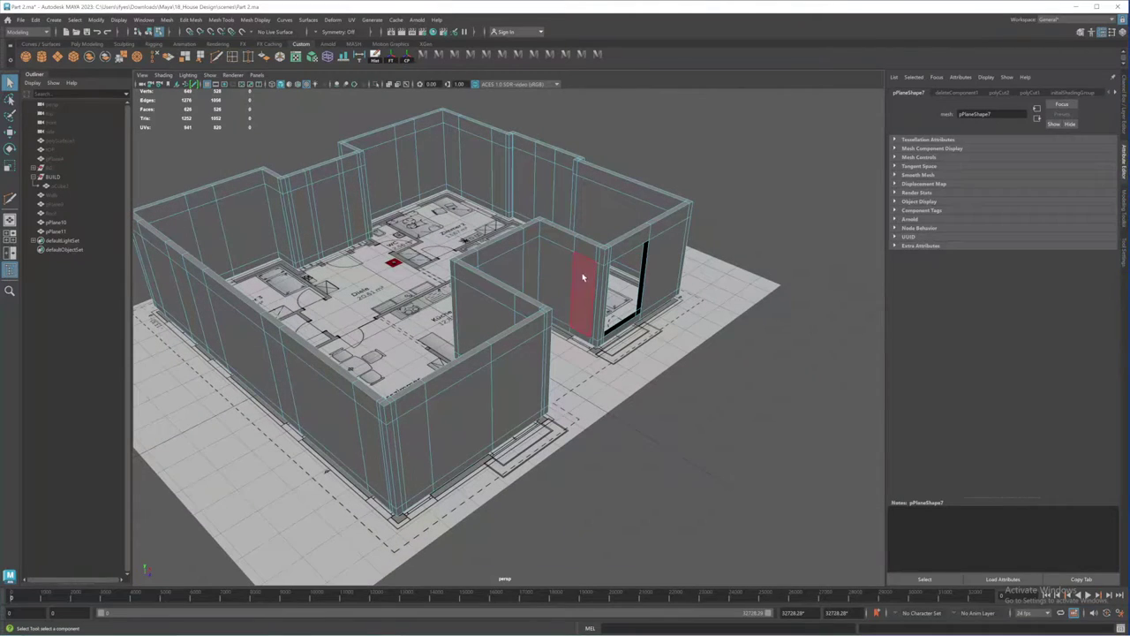
pyautogui.click(585, 281)
pyautogui.press('Delete')
pyautogui.click(585, 280)
pyautogui.press('Delete')
# Step: Delete both wall faces of the Wohn-Esszimmer's opening facing the recessed terrace, next to the front corner
pyautogui.keyDown('alt'); pyautogui.moveTo(617, 304); pyautogui.dragTo(456, 347); pyautogui.keyUp('alt')
pyautogui.keyDown('alt'); pyautogui.moveTo(456, 347); pyautogui.dragTo(547, 388, button='middle'); pyautogui.keyUp('alt')
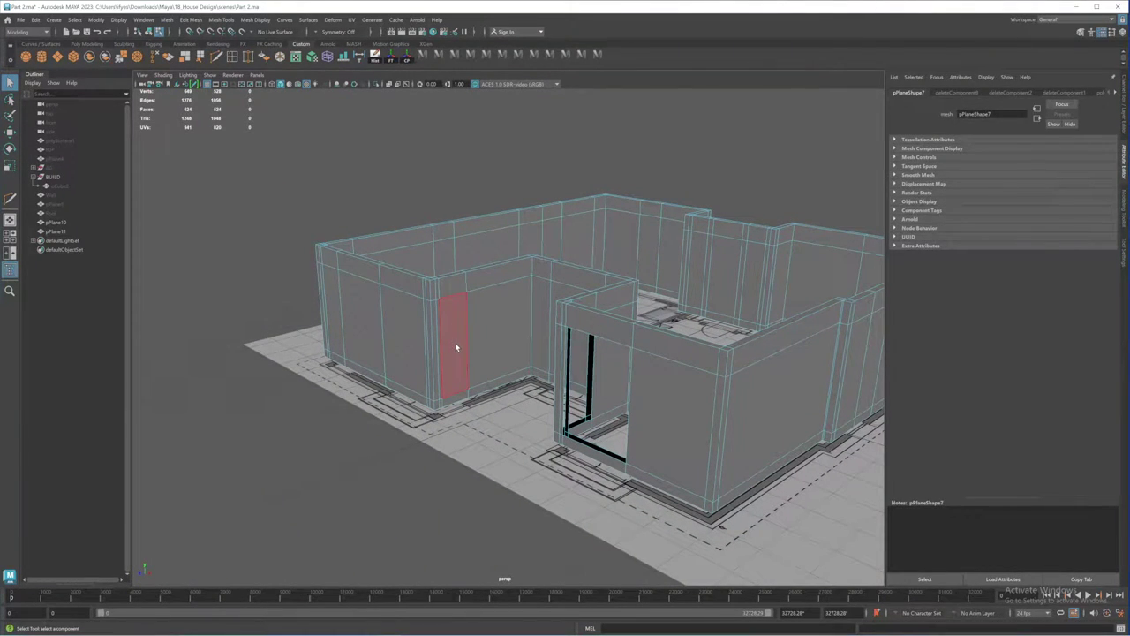
pyautogui.keyDown('alt'); pyautogui.moveTo(456, 347); pyautogui.dragTo(423, 327); pyautogui.keyUp('alt')
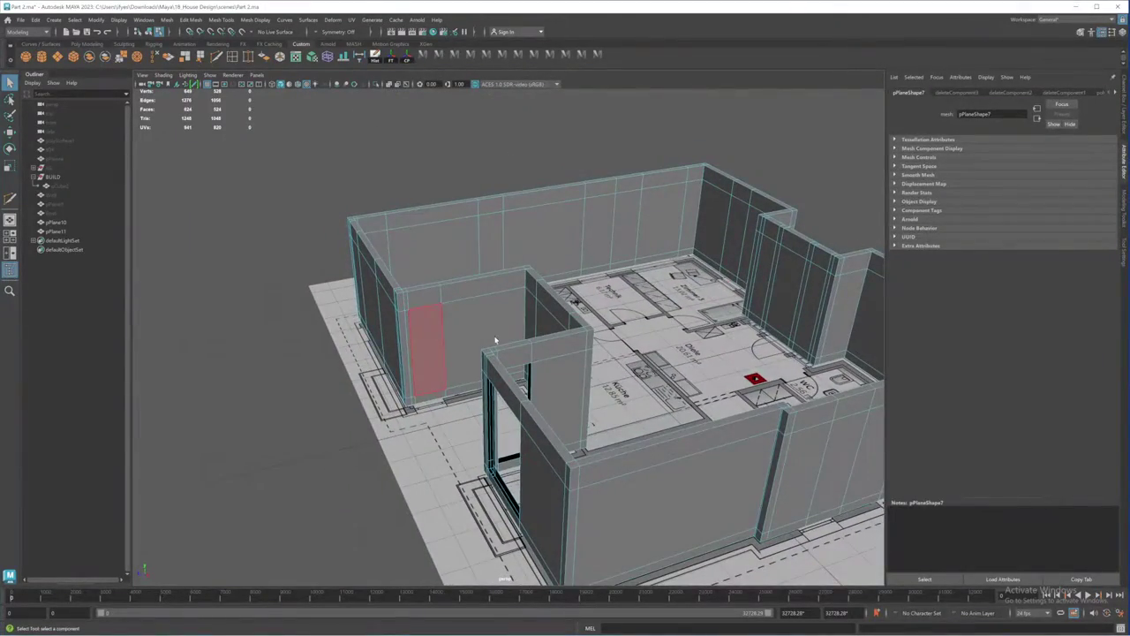
pyautogui.moveTo(495, 340)
pyautogui.keyDown('alt'); pyautogui.mouseDown()
pyautogui.moveTo(505, 351)
pyautogui.moveTo(492, 332)
pyautogui.moveTo(435, 325)
pyautogui.moveTo(579, 286)
pyautogui.moveTo(585, 331)
pyautogui.moveTo(599, 336)
pyautogui.moveTo(573, 291)
pyautogui.moveTo(451, 358)
pyautogui.moveTo(484, 354)
pyautogui.mouseUp(); pyautogui.keyUp('alt')
pyautogui.click(456, 375)
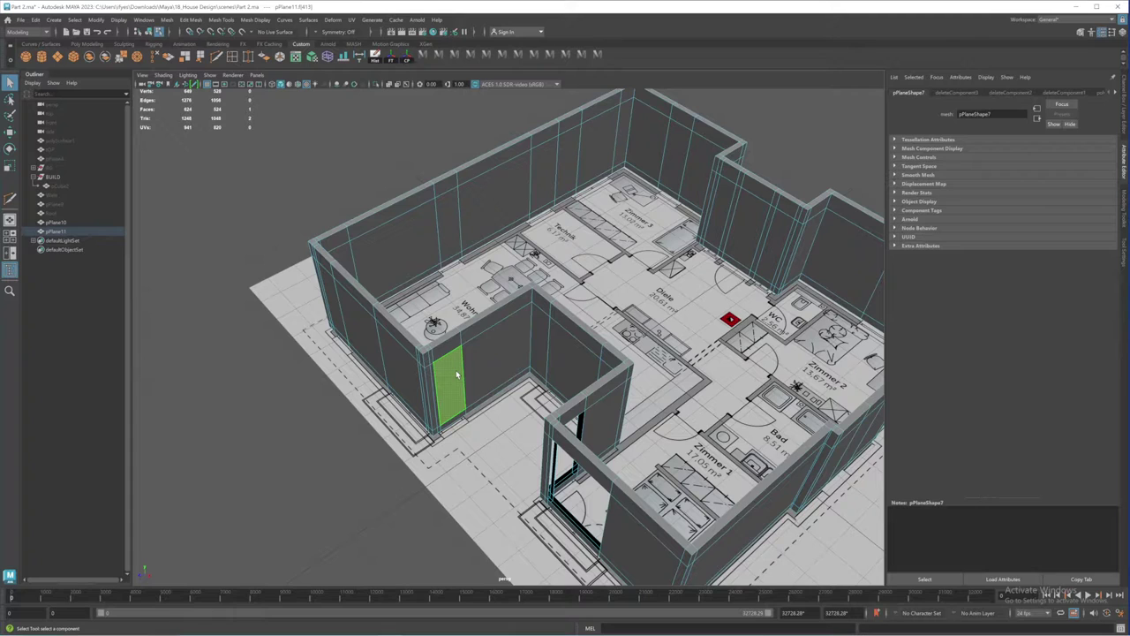
pyautogui.press('Delete')
pyautogui.click(454, 374)
pyautogui.press('Delete')
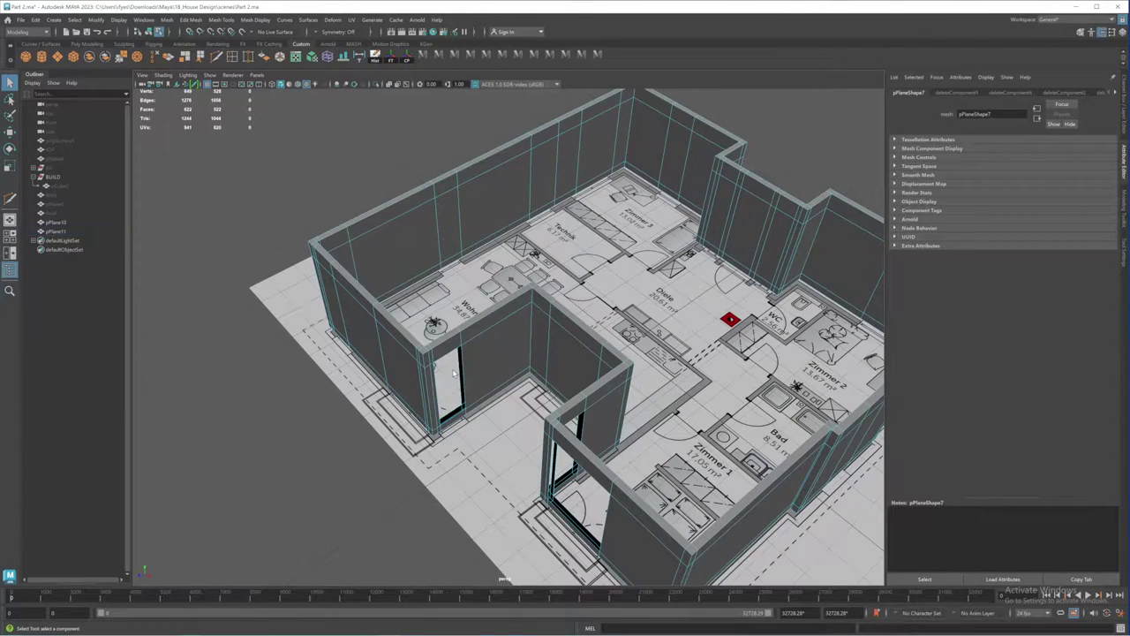
# Step: Delete the outer and inner faces of the Wohn-Esszimmer's front door opening beside the terrace corner
pyautogui.keyDown('alt'); pyautogui.moveTo(467, 389); pyautogui.dragTo(528, 397); pyautogui.keyUp('alt')
pyautogui.click(503, 439)
pyautogui.keyDown('alt'); pyautogui.moveTo(543, 463); pyautogui.dragTo(516, 369); pyautogui.keyUp('alt')
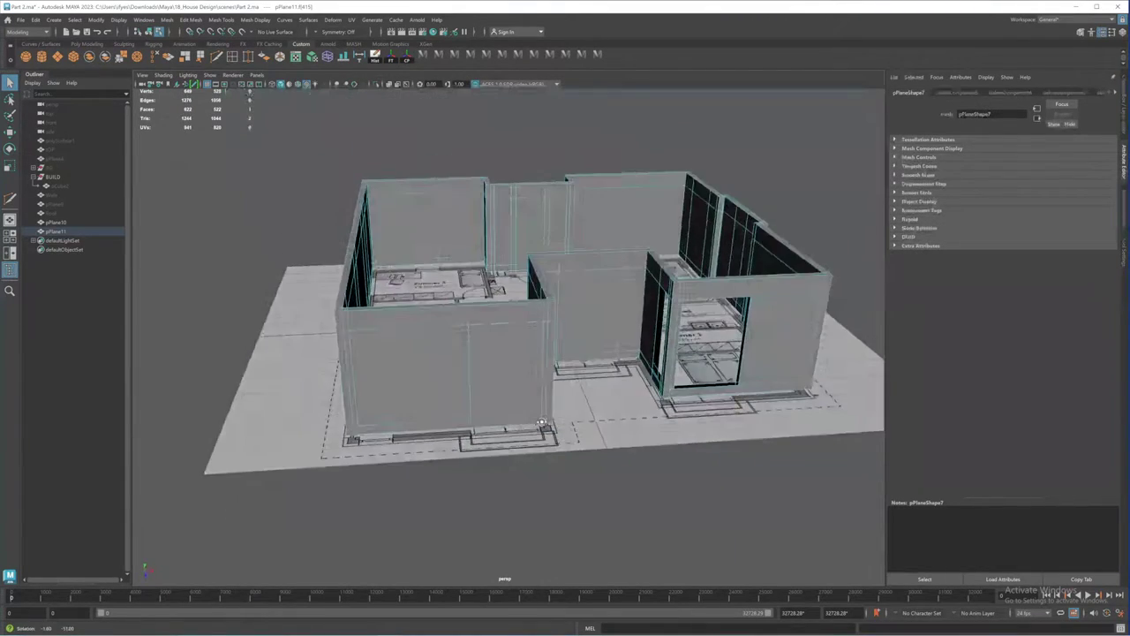
pyautogui.click(517, 369)
pyautogui.press('Delete')
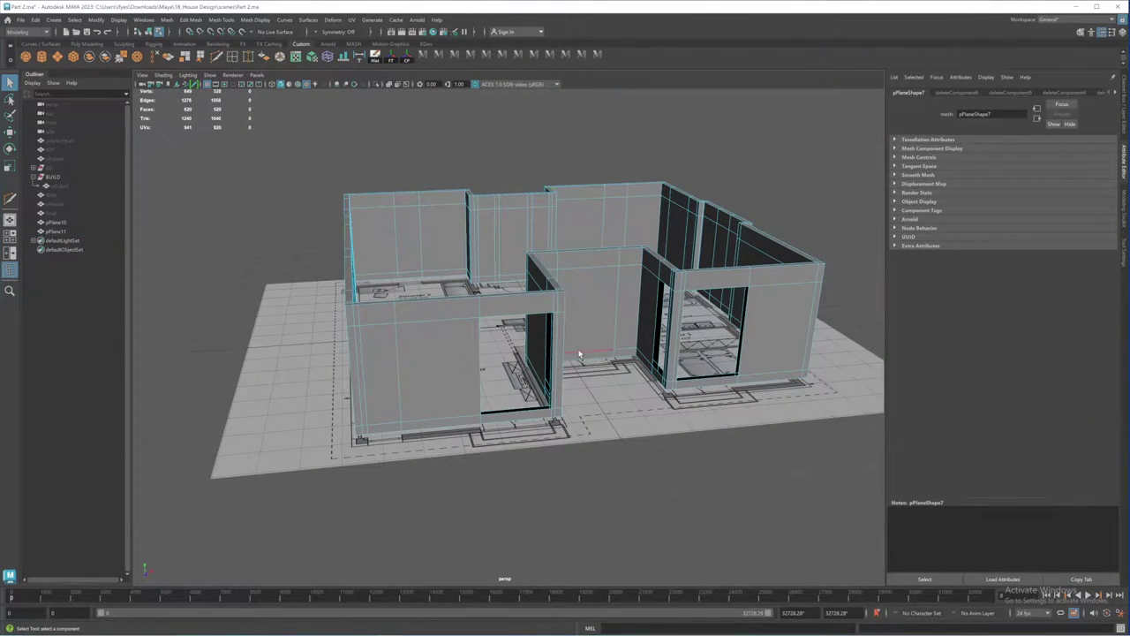
pyautogui.keyDown('alt'); pyautogui.moveTo(579, 353); pyautogui.dragTo(565, 433); pyautogui.keyUp('alt')
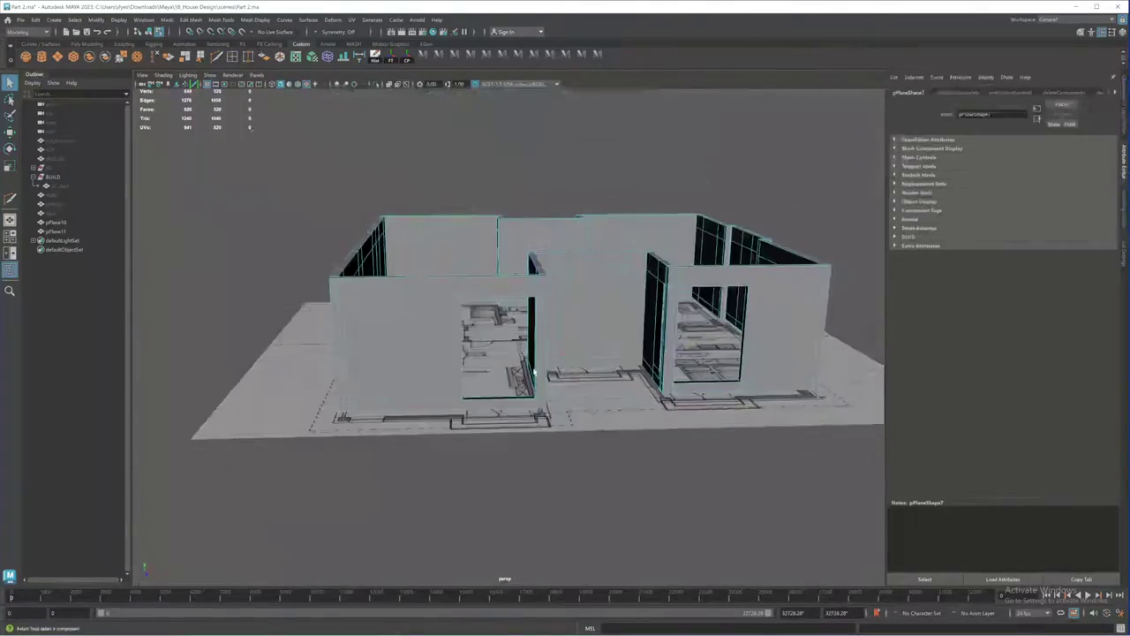
# Step: Delete the outer and inner faces of the Wohn-Esszimmer's narrow front opening next to the outer house corner
pyautogui.keyDown('alt'); pyautogui.moveTo(533, 372); pyautogui.dragTo(493, 378); pyautogui.keyUp('alt')
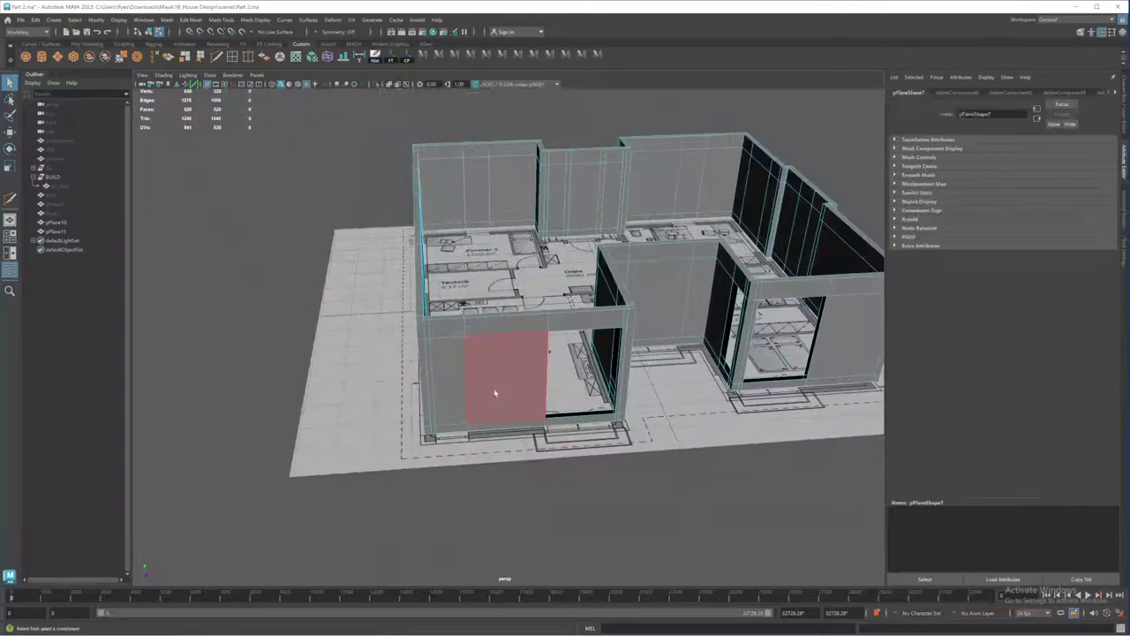
pyautogui.click(454, 382)
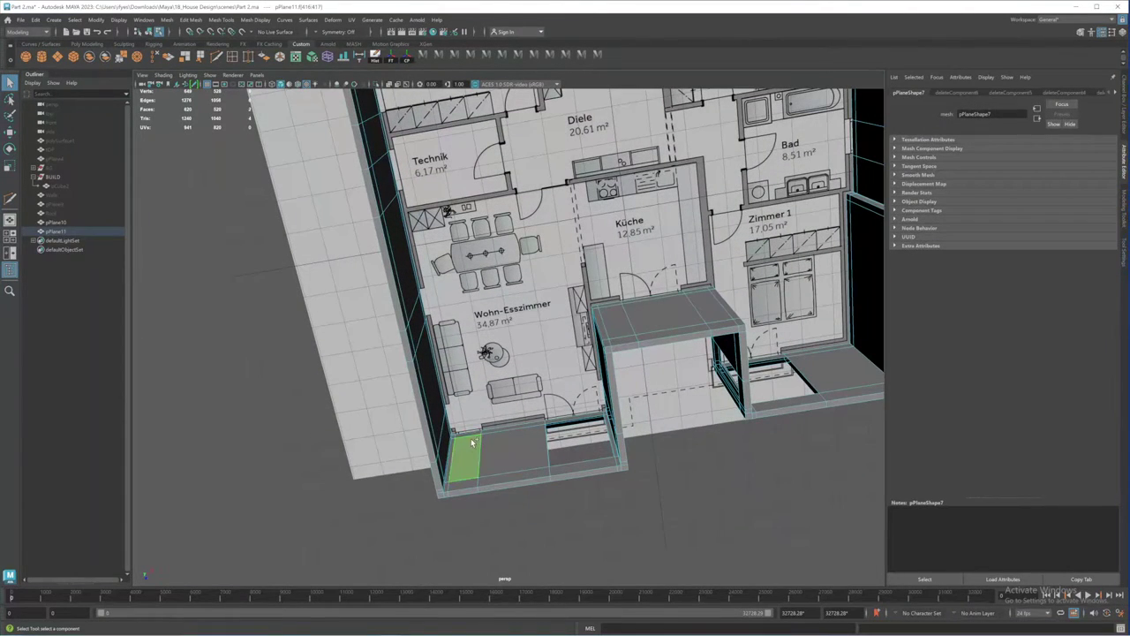
pyautogui.keyDown('shift'); pyautogui.click(465, 458); pyautogui.keyUp('shift')
pyautogui.press('Delete')
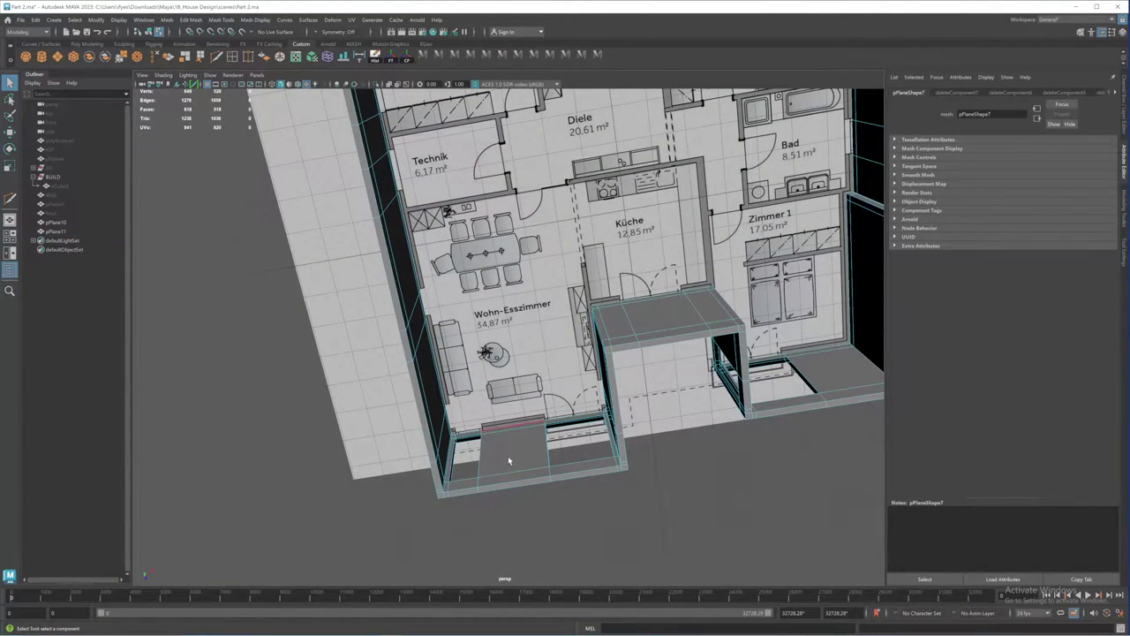
# Step: Delete both wall faces of the Wohn-Esszimmer's opening in the long side wall, right beside the front corner
pyautogui.scroll(-2, 508, 461)
pyautogui.keyDown('alt'); pyautogui.moveTo(509, 460); pyautogui.dragTo(580, 406); pyautogui.keyUp('alt')
pyautogui.click(555, 354)
pyautogui.click(576, 380)
pyautogui.click(560, 392)
pyautogui.press('Delete')
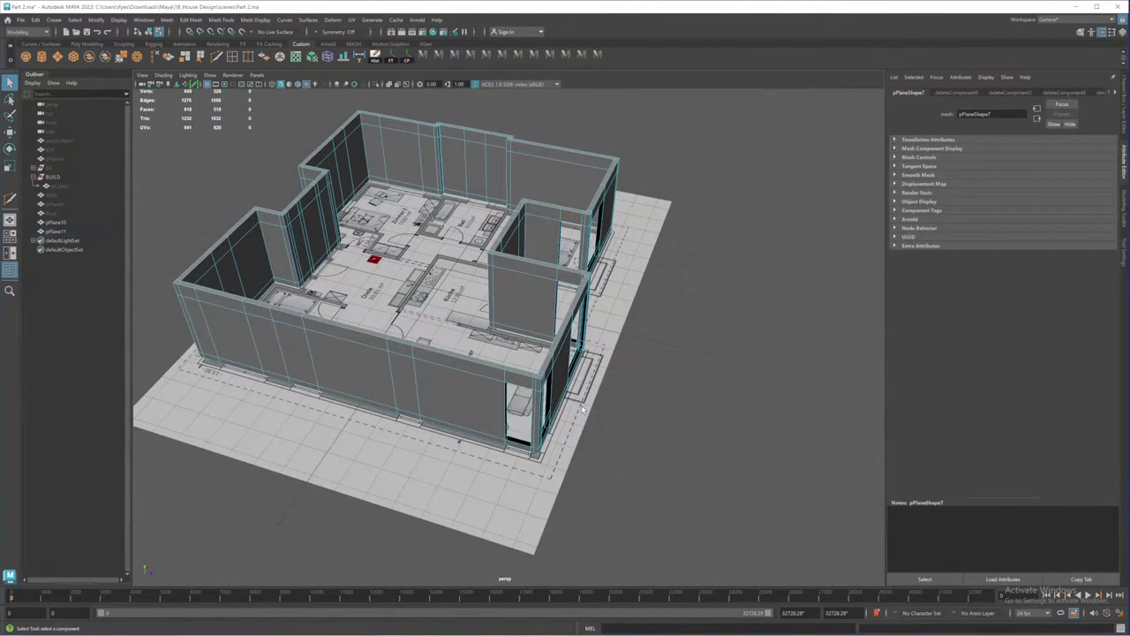
# Step: Delete the outer and inner faces of the Wohn-Esszimmer's second narrow opening, farther back along the long side wall
pyautogui.keyDown('alt'); pyautogui.moveTo(439, 402); pyautogui.dragTo(519, 418, button='middle'); pyautogui.keyUp('alt')
pyautogui.click(504, 415)
pyautogui.keyDown('alt'); pyautogui.moveTo(505, 415); pyautogui.dragTo(512, 454); pyautogui.keyUp('alt')
pyautogui.press('Delete')
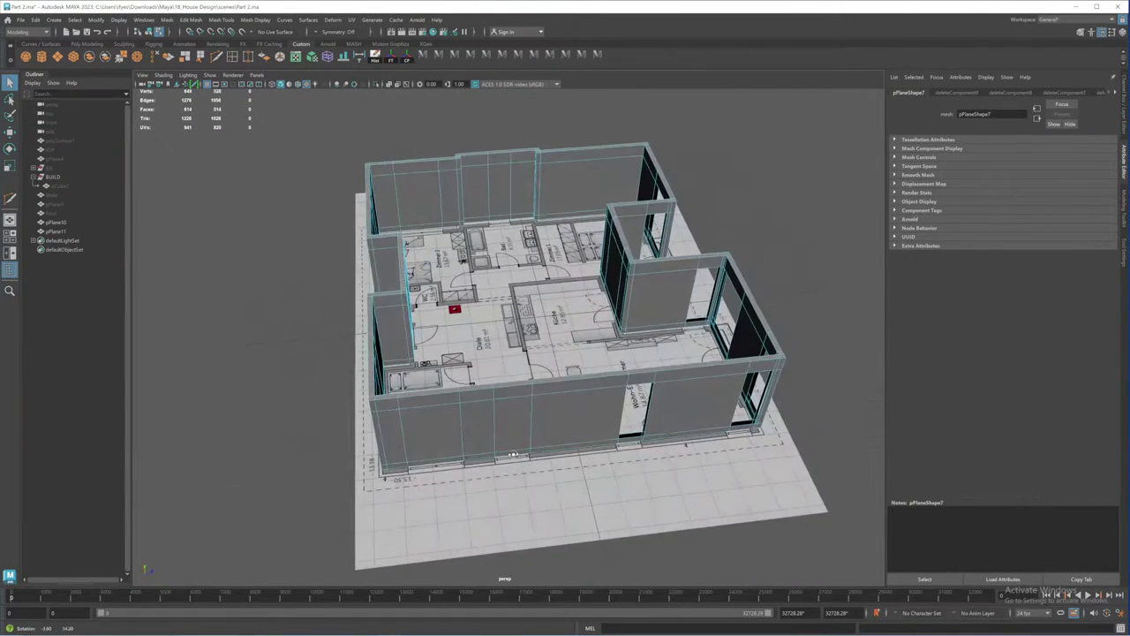
# Step: Select the outer and inner faces of the Diele's entrance door in the recessed wall and delete them
pyautogui.keyDown('alt'); pyautogui.moveTo(447, 470); pyautogui.dragTo(564, 391); pyautogui.keyUp('alt')
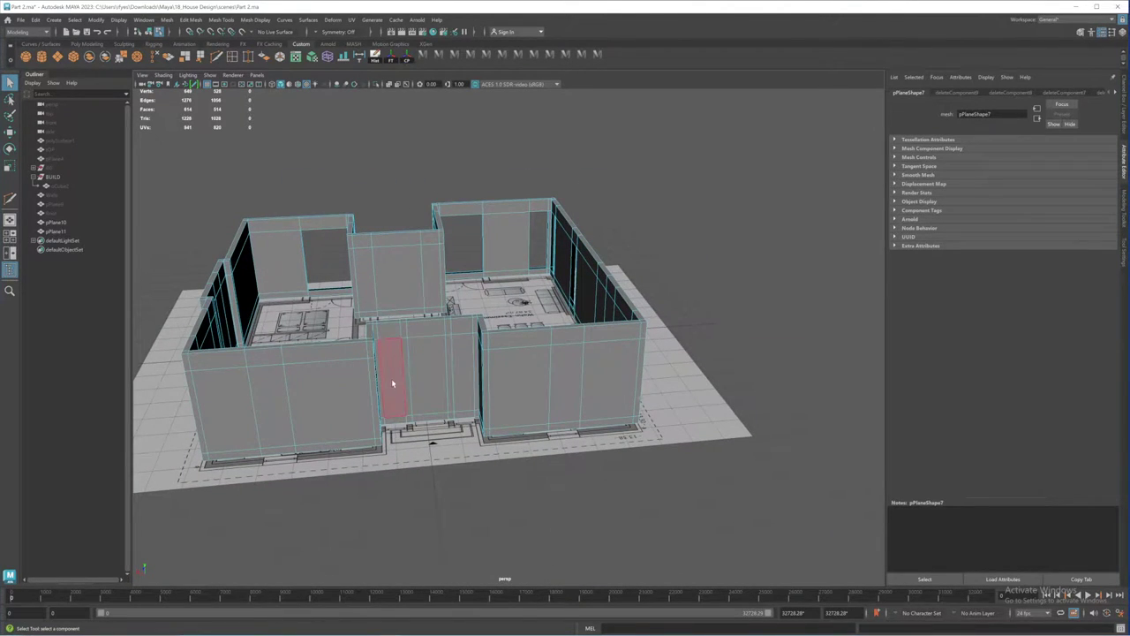
pyautogui.keyDown('alt'); pyautogui.moveTo(391, 378); pyautogui.dragTo(507, 409); pyautogui.keyUp('alt')
pyautogui.click(497, 383)
pyautogui.keyDown('shift'); pyautogui.click(486, 420); pyautogui.keyUp('shift')
pyautogui.keyDown('alt'); pyautogui.moveTo(545, 446); pyautogui.dragTo(541, 412); pyautogui.keyUp('alt')
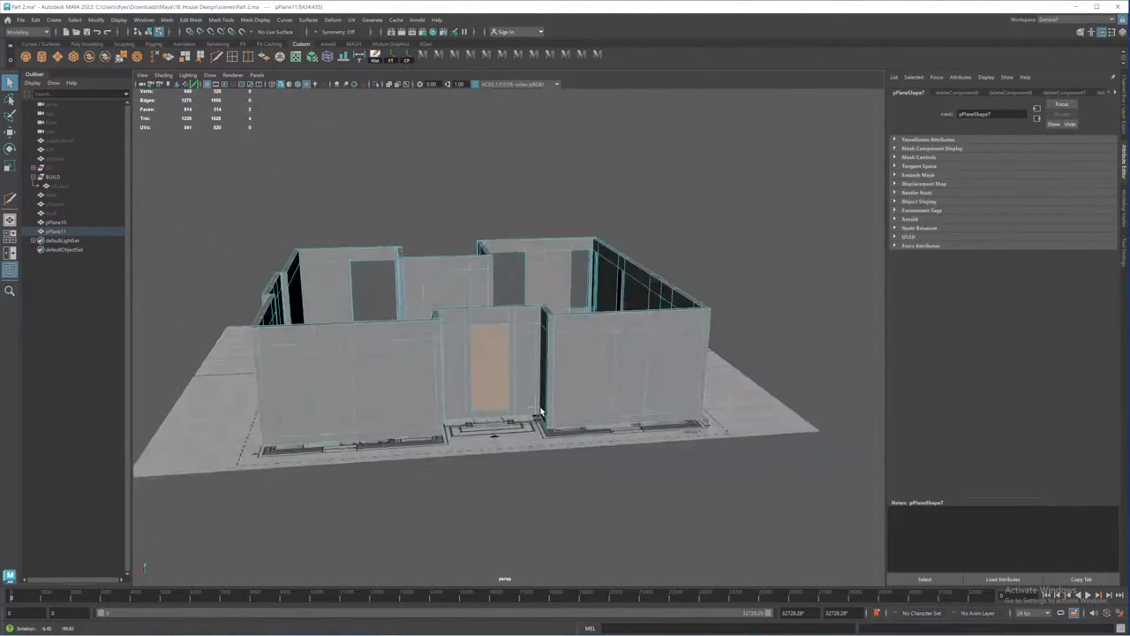
pyautogui.press('Delete')
# Step: Delete both wall faces of Zimmer 2's tall opening in the side wall beside the Bad
pyautogui.keyDown('alt'); pyautogui.moveTo(393, 379); pyautogui.dragTo(594, 454); pyautogui.keyUp('alt')
pyautogui.click(588, 406)
pyautogui.press('Delete')
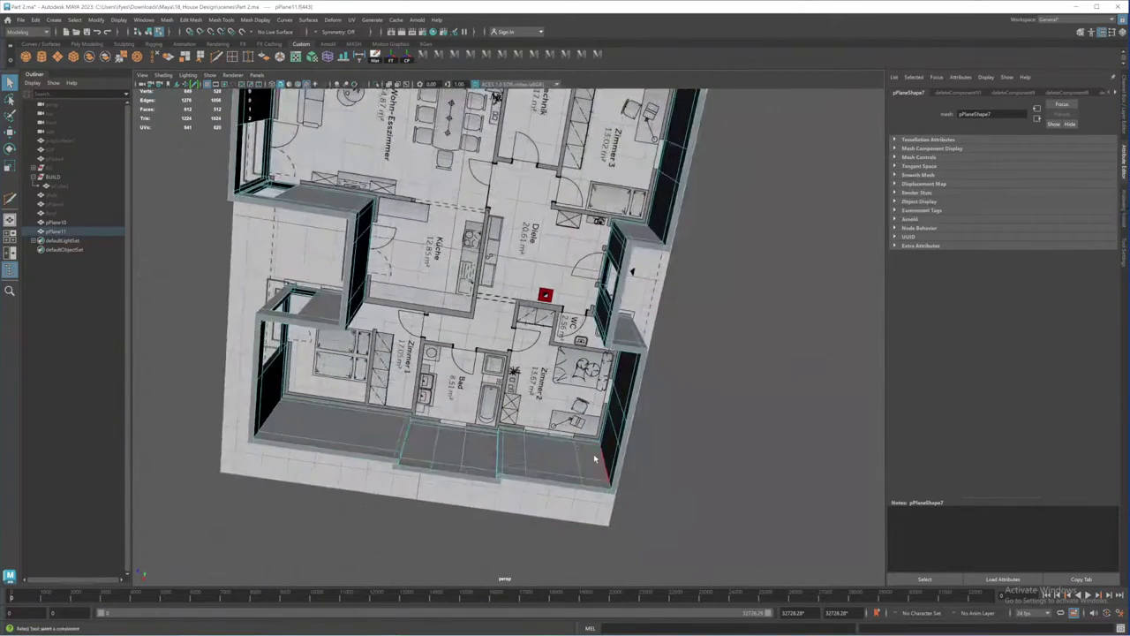
pyautogui.press('Delete')
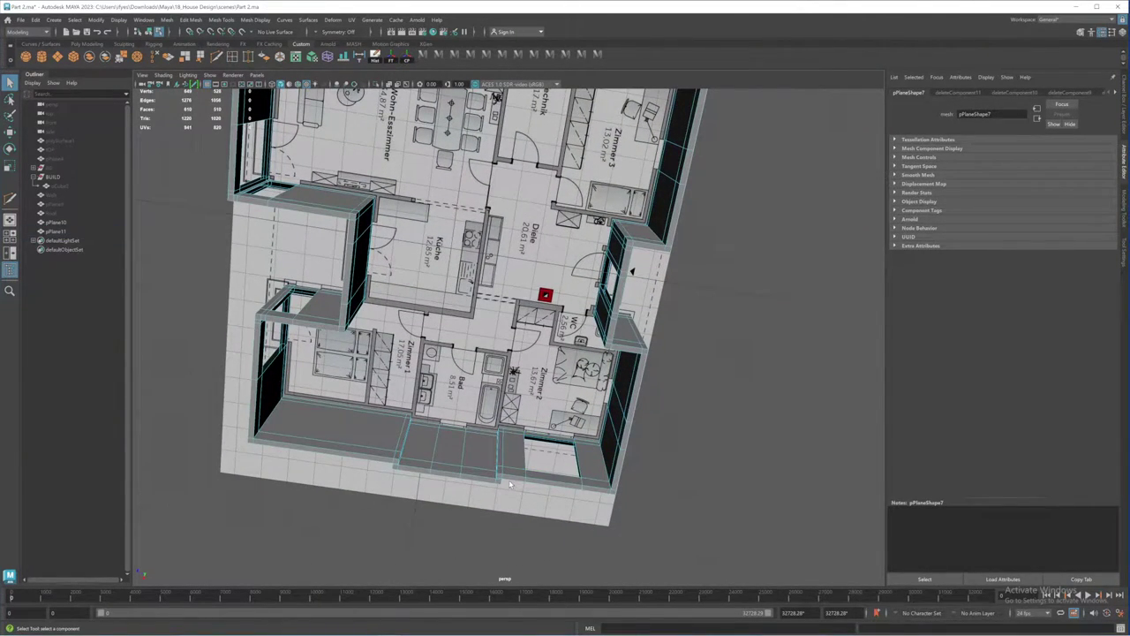
# Step: Leave face selection and compare the wall openings with the window heights in the FEATURED-IMAGE-5.jpg house photo
pyautogui.keyDown('alt'); pyautogui.moveTo(510, 484); pyautogui.dragTo(492, 440); pyautogui.keyUp('alt')
pyautogui.keyDown('alt'); pyautogui.moveTo(379, 414); pyautogui.dragTo(509, 343); pyautogui.keyUp('alt')
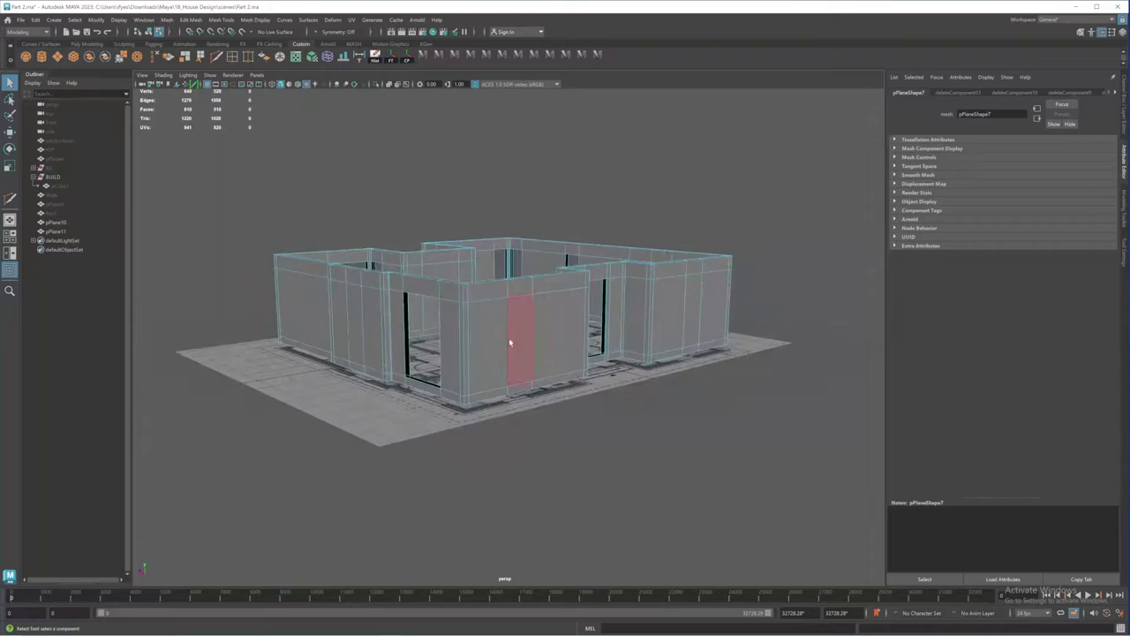
pyautogui.moveTo(509, 343); pyautogui.dragTo(544, 318, button='right')
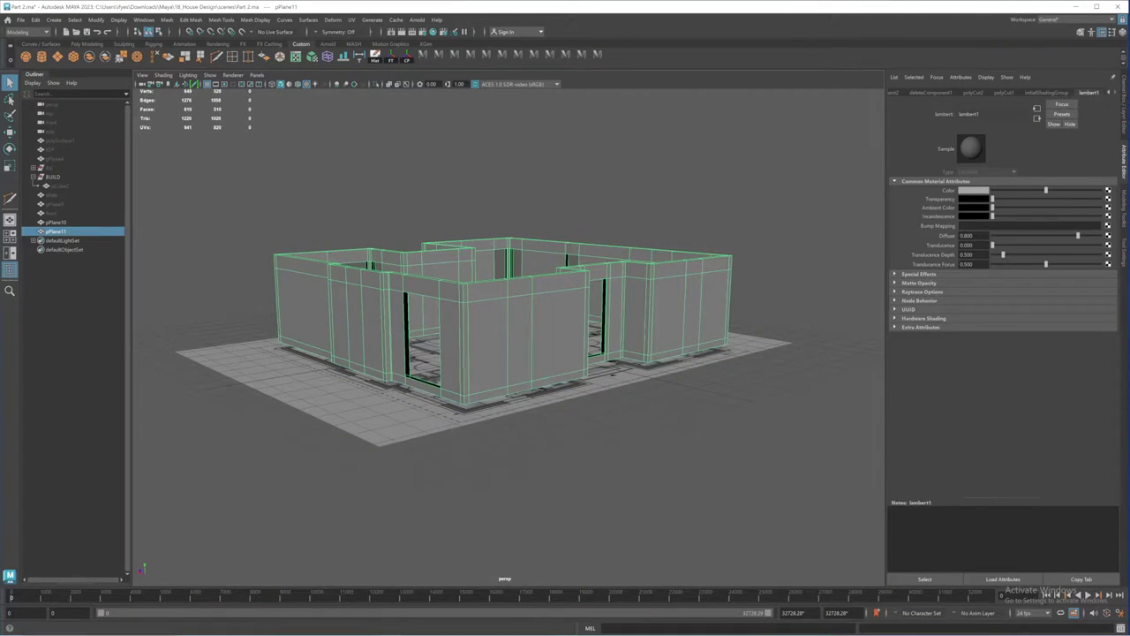
pyautogui.hotkey('alt', 'Tab')
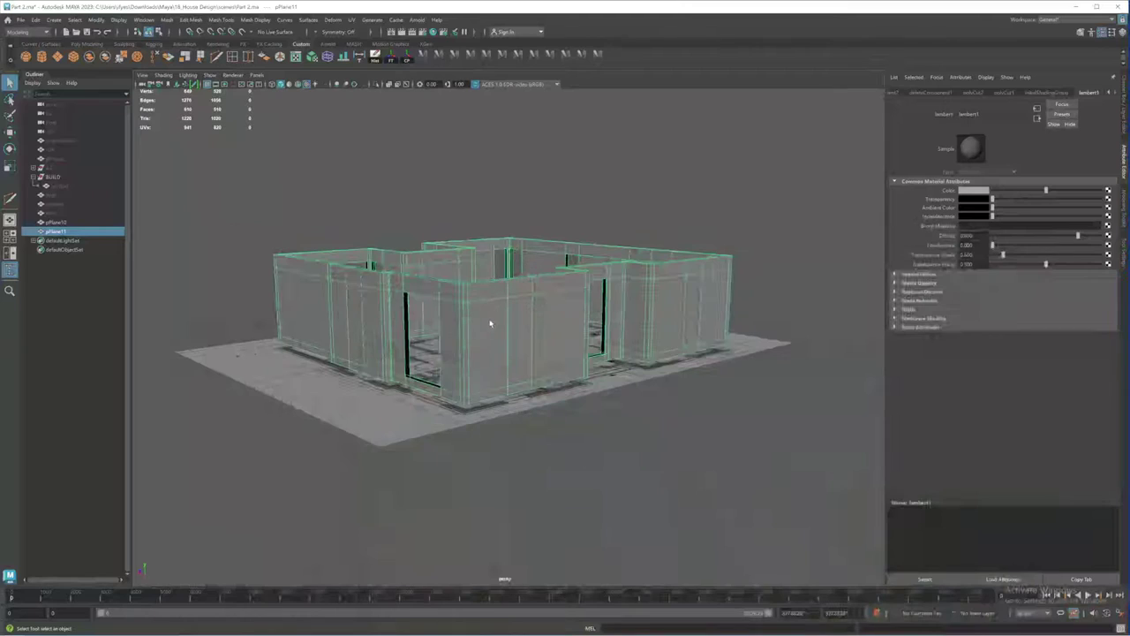
pyautogui.keyDown('alt'); pyautogui.moveTo(487, 323); pyautogui.dragTo(423, 294); pyautogui.keyUp('alt')
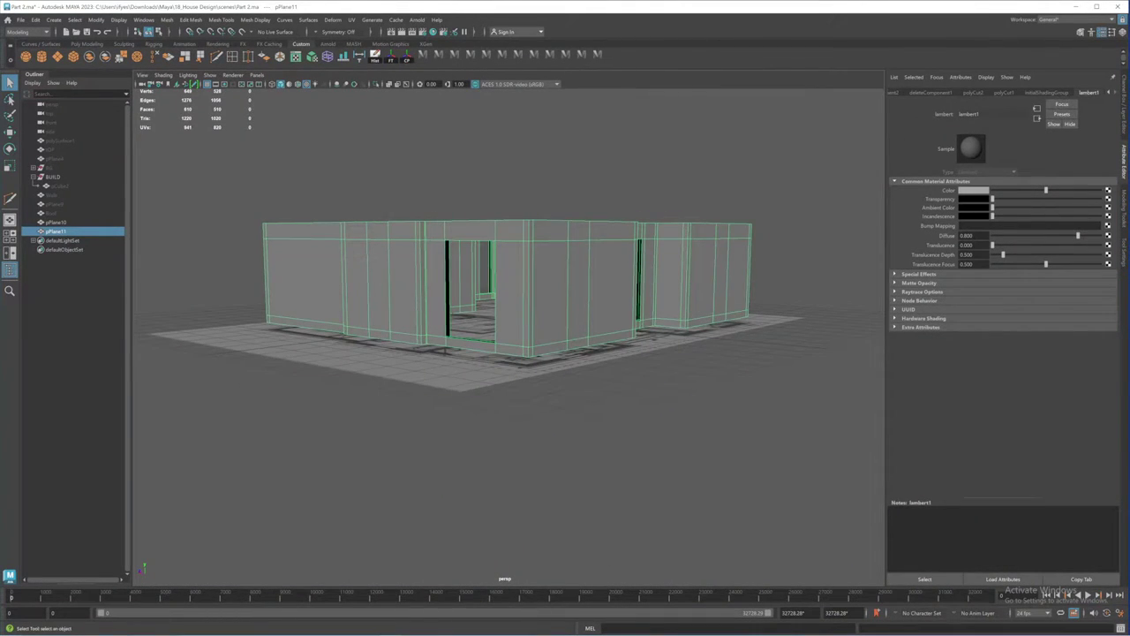
pyautogui.click(547, 633)
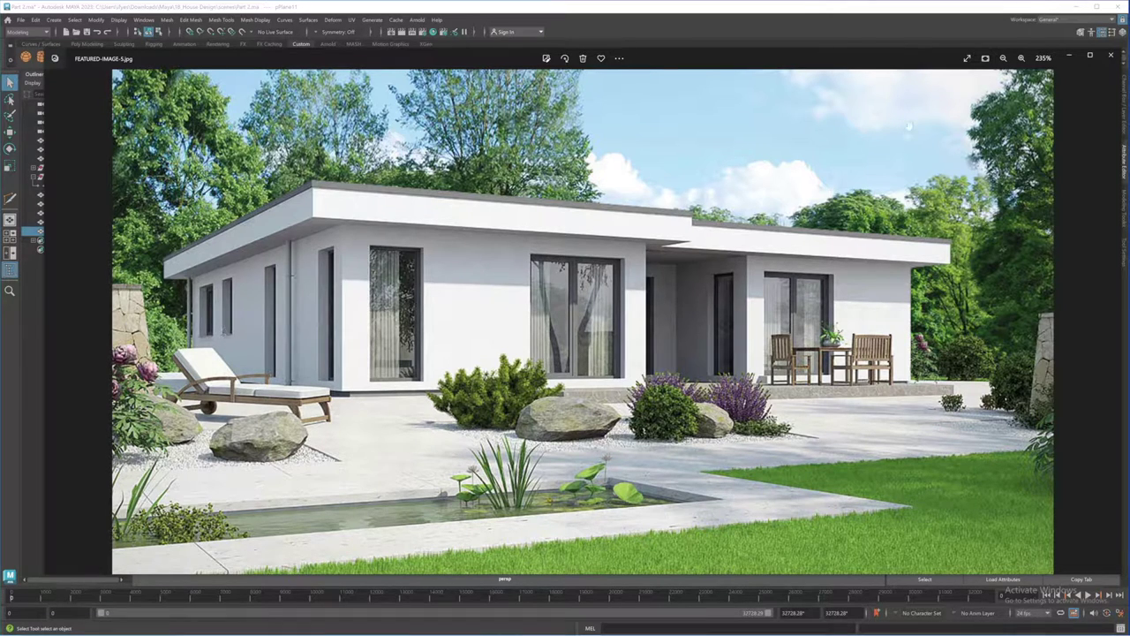
pyautogui.click(1068, 58)
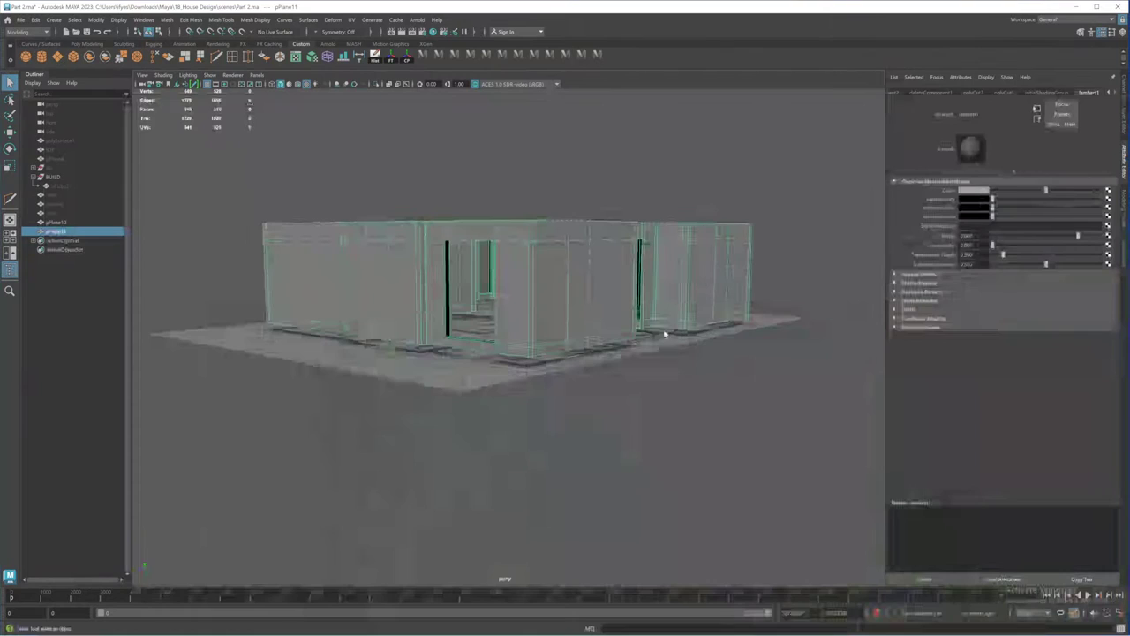
# Step: In the side view, slice a horizontal edge line through all exterior walls at window-sill height with Multi-Cut
pyautogui.keyDown('alt'); pyautogui.moveTo(663, 333); pyautogui.dragTo(611, 333); pyautogui.keyUp('alt')
pyautogui.press('space')
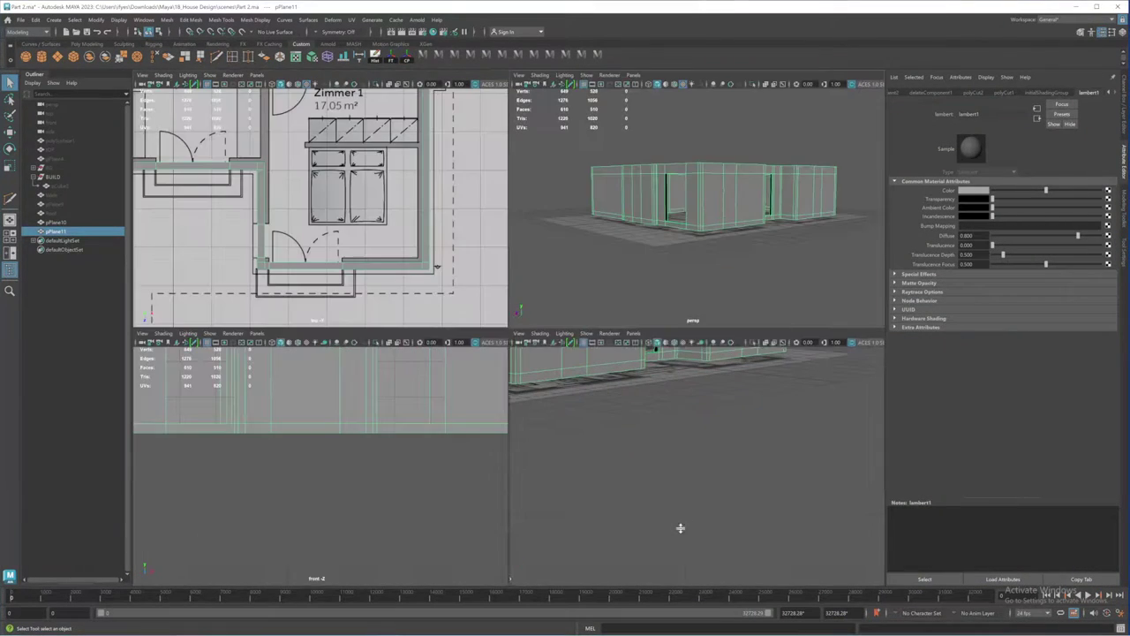
pyautogui.press('f')
pyautogui.press('space')
pyautogui.keyDown('alt'); pyautogui.moveTo(689, 415); pyautogui.dragTo(666, 385, button='middle'); pyautogui.keyUp('alt')
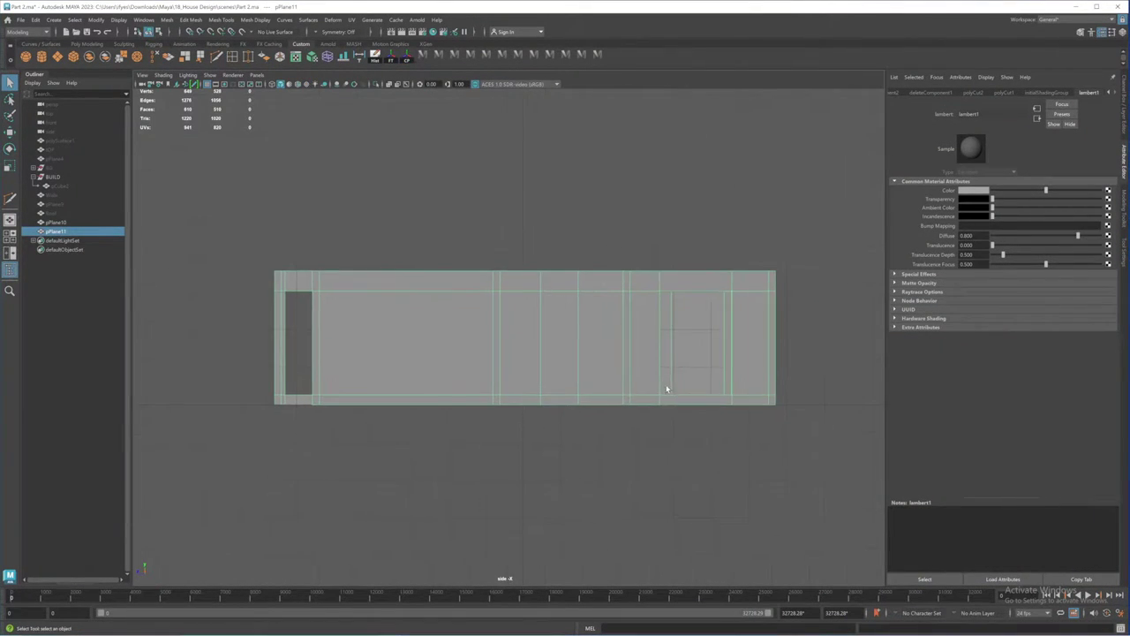
pyautogui.keyDown('alt'); pyautogui.moveTo(666, 385); pyautogui.dragTo(550, 359, button='right'); pyautogui.keyUp('alt')
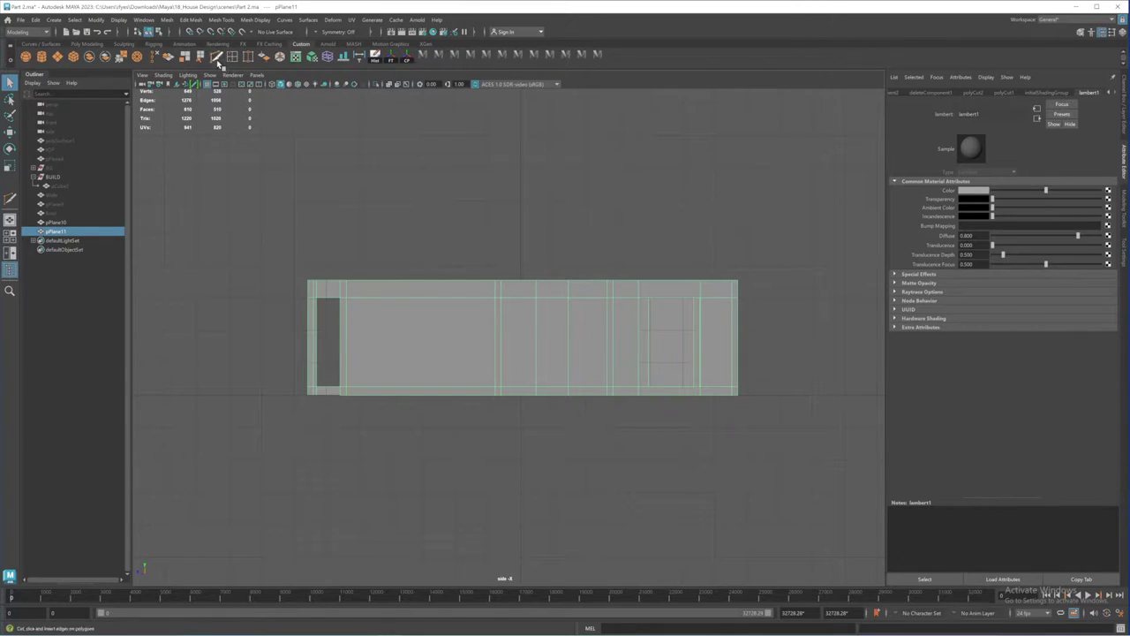
pyautogui.click(216, 57)
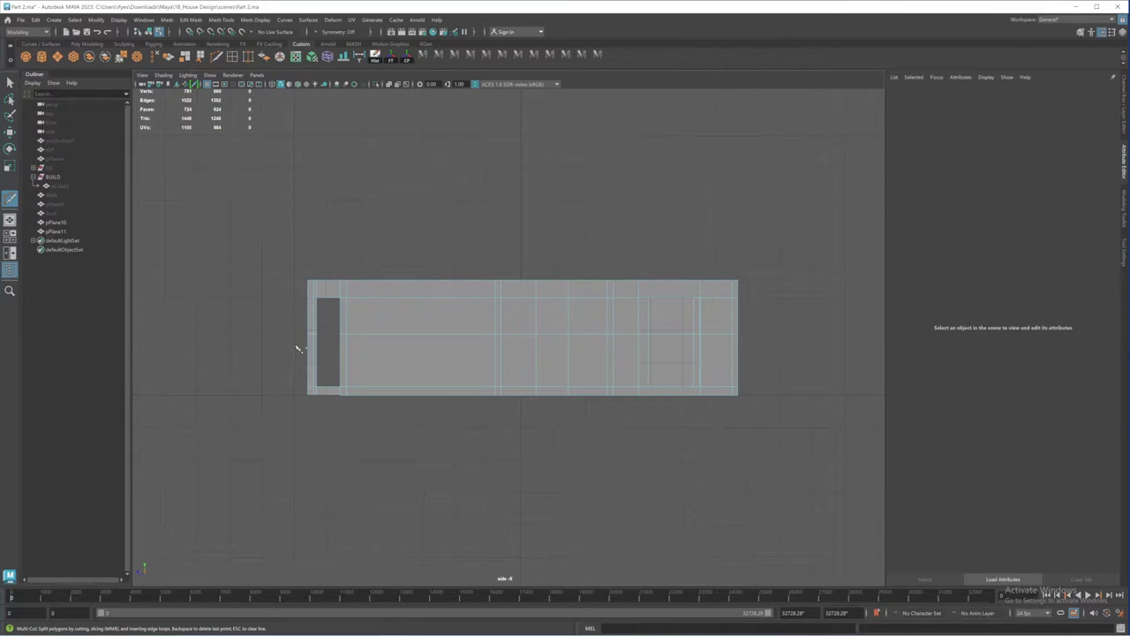
pyautogui.click(9, 83)
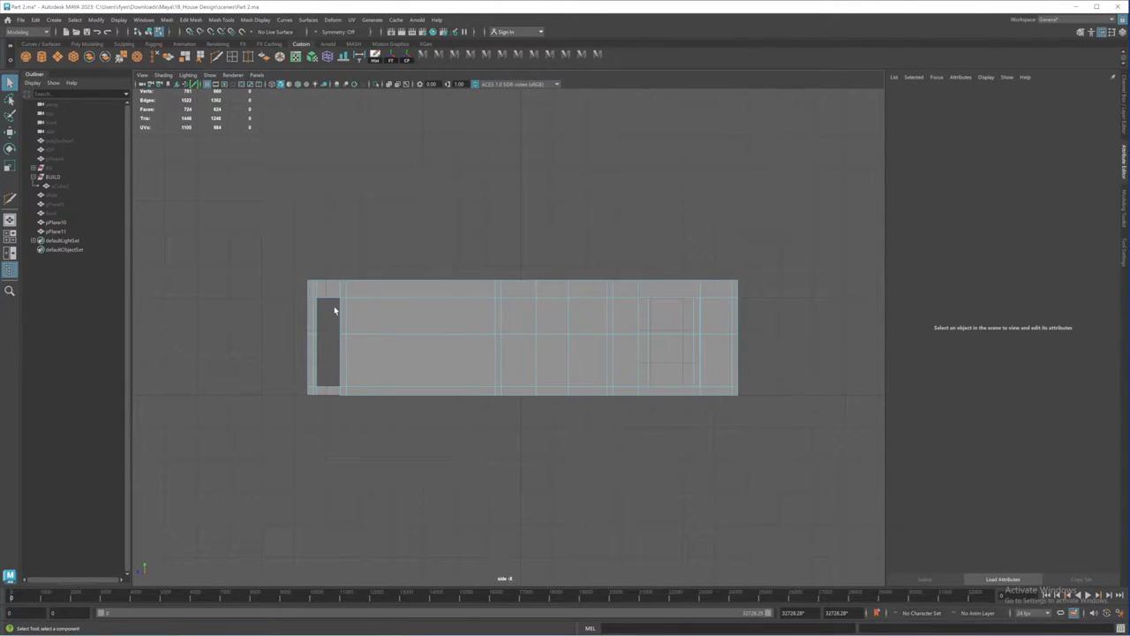
# Step: Delete the outer and inner faces above the sill line for the Bad window and Zimmer 3's window in the entrance-side wall
pyautogui.keyDown('alt'); pyautogui.moveTo(400, 326); pyautogui.dragTo(442, 330, button='middle'); pyautogui.keyUp('alt')
pyautogui.rightClick(455, 333)
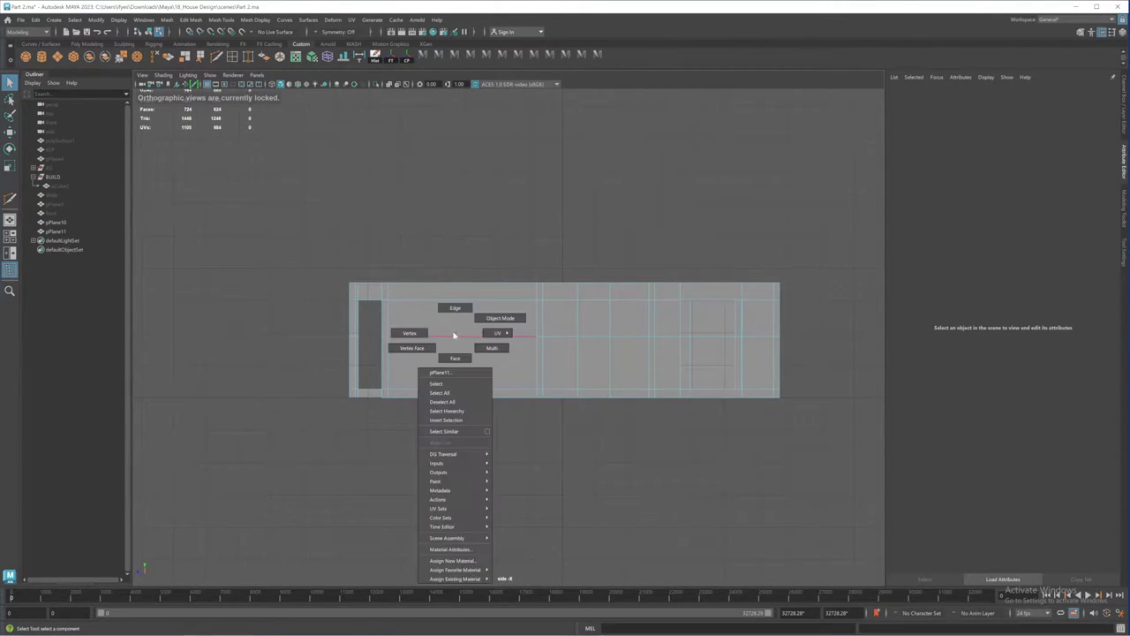
pyautogui.press('space')
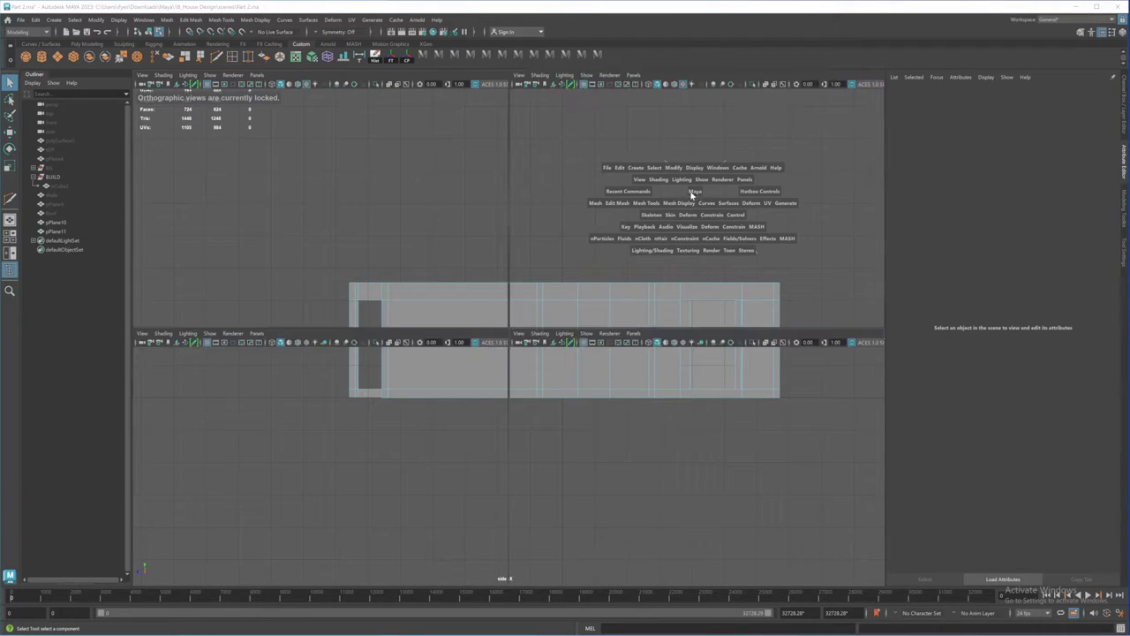
pyautogui.press('space')
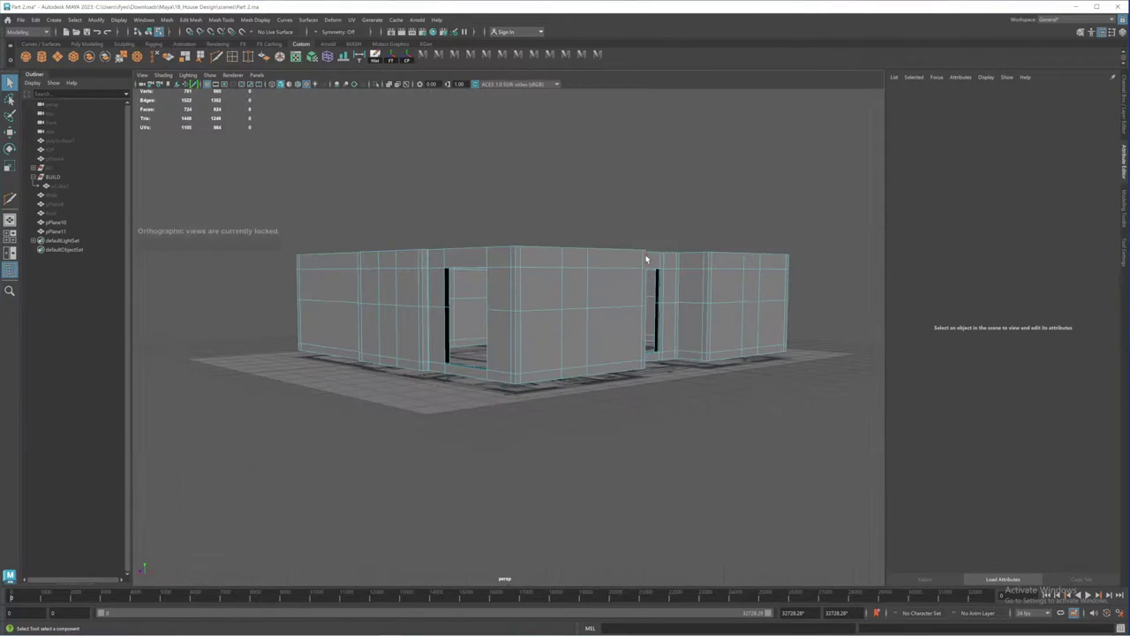
pyautogui.keyDown('alt'); pyautogui.moveTo(420, 330); pyautogui.dragTo(500, 436); pyautogui.keyUp('alt')
pyautogui.click(474, 425)
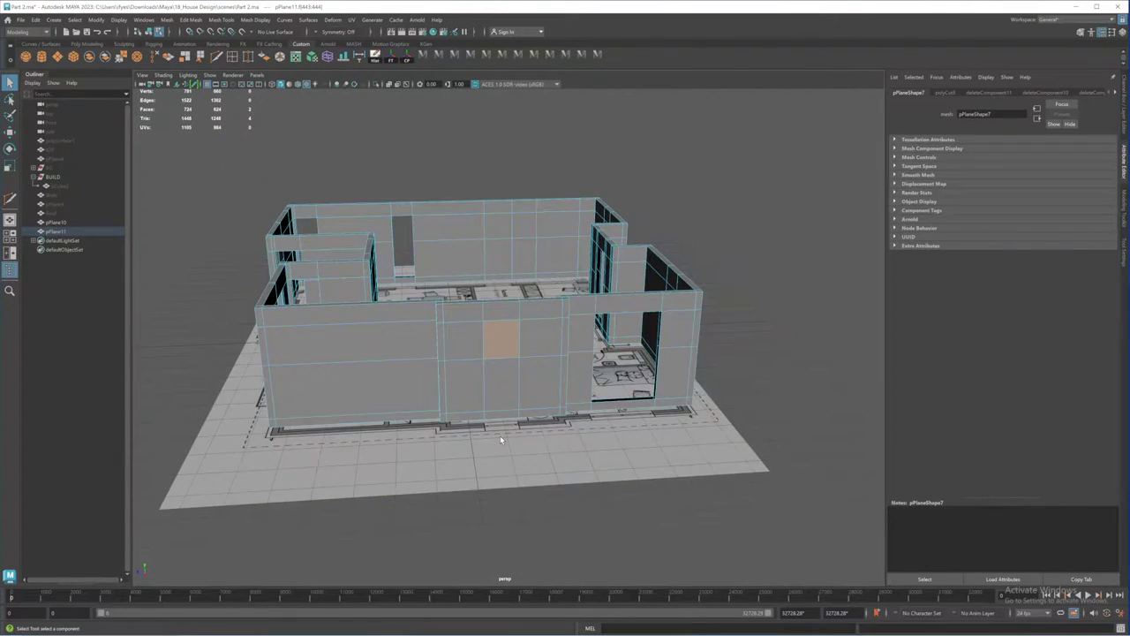
pyautogui.press('Delete')
pyautogui.keyDown('alt'); pyautogui.moveTo(557, 403); pyautogui.dragTo(566, 480); pyautogui.keyUp('alt')
pyautogui.click(533, 380)
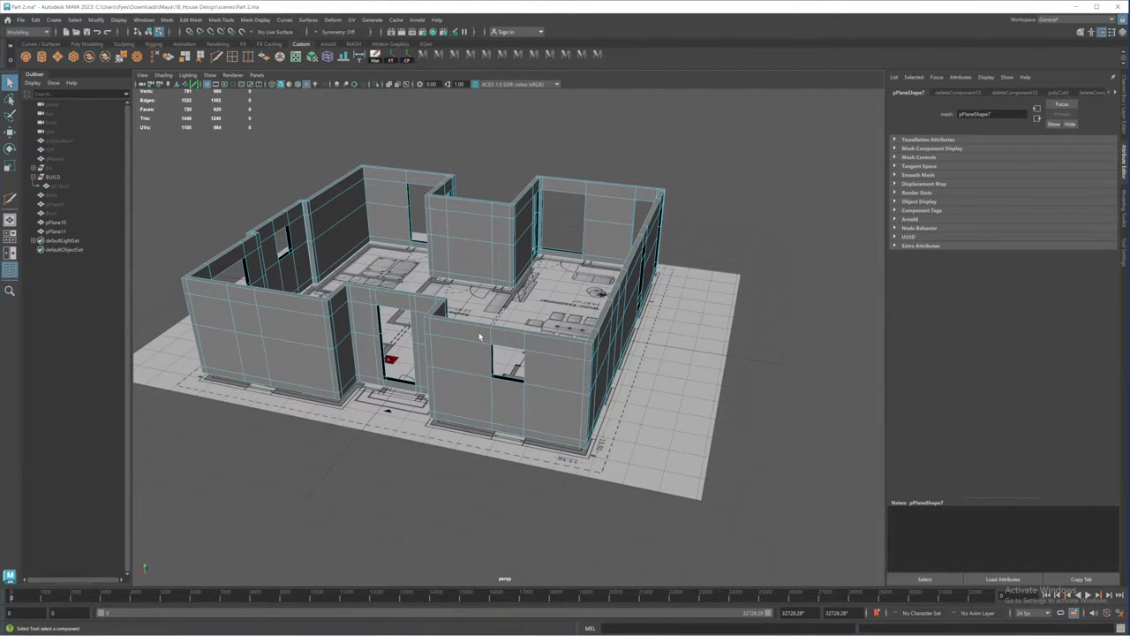
# Step: Delete the outer and inner upper faces on both sides of the entrance door to open two narrow windows
pyautogui.keyDown('alt'); pyautogui.moveTo(480, 336); pyautogui.dragTo(512, 357); pyautogui.keyUp('alt')
pyautogui.keyDown('alt'); pyautogui.moveTo(512, 357); pyautogui.dragTo(639, 365, button='right'); pyautogui.keyUp('alt')
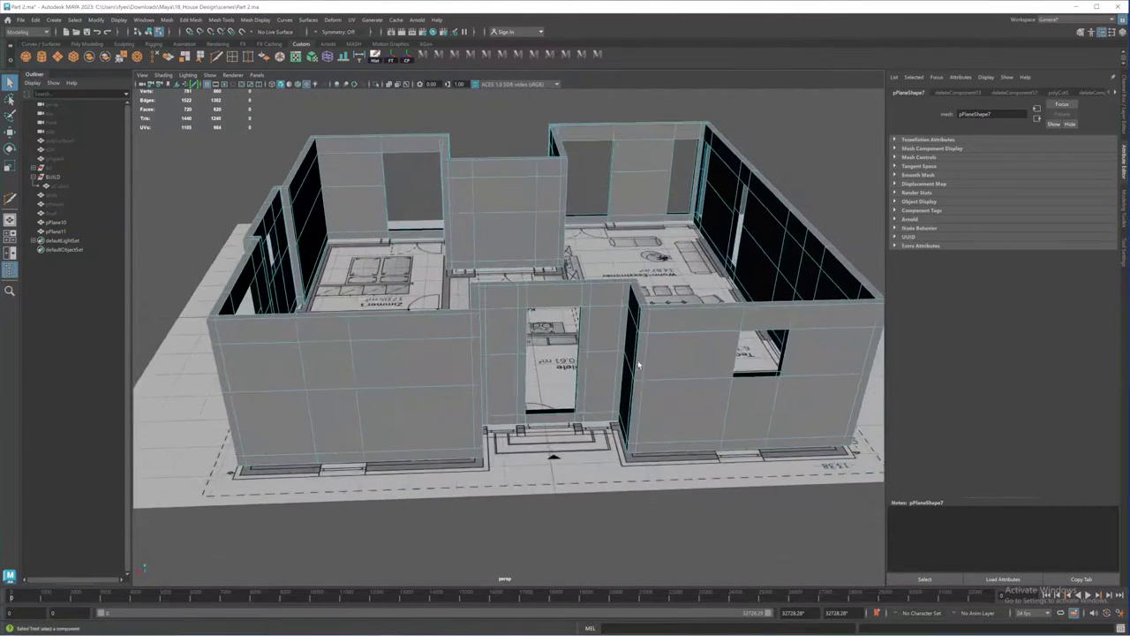
pyautogui.keyDown('alt'); pyautogui.moveTo(638, 365); pyautogui.dragTo(563, 450); pyautogui.keyUp('alt')
pyautogui.click(582, 361)
pyautogui.keyDown('shift'); pyautogui.click(481, 358); pyautogui.keyUp('shift')
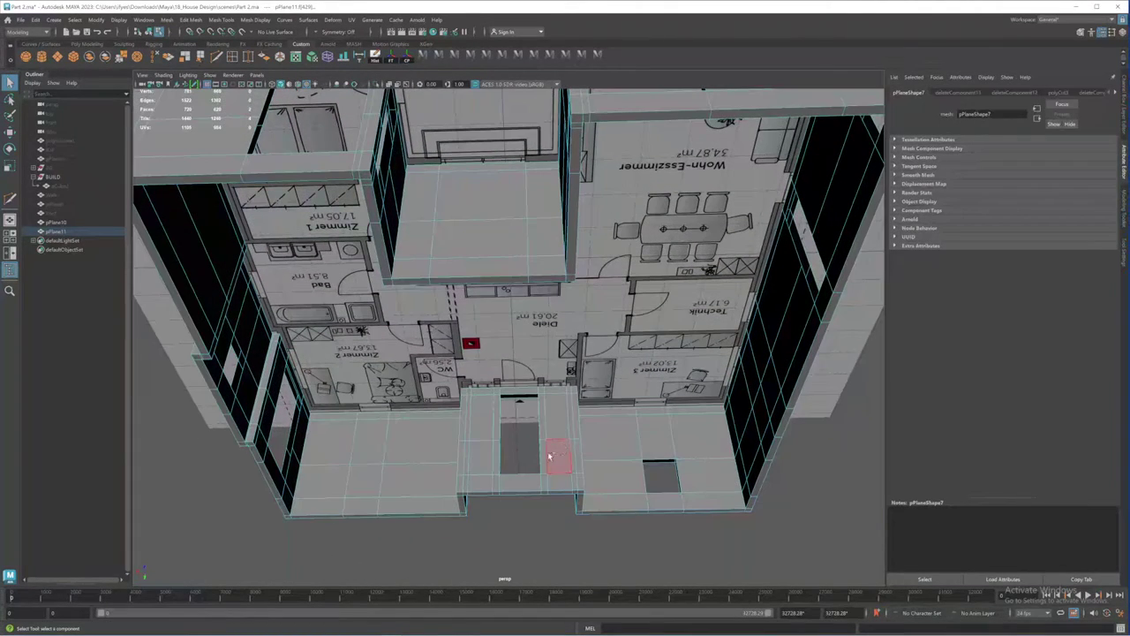
pyautogui.click(556, 456)
pyautogui.keyDown('shift'); pyautogui.click(484, 460); pyautogui.keyUp('shift')
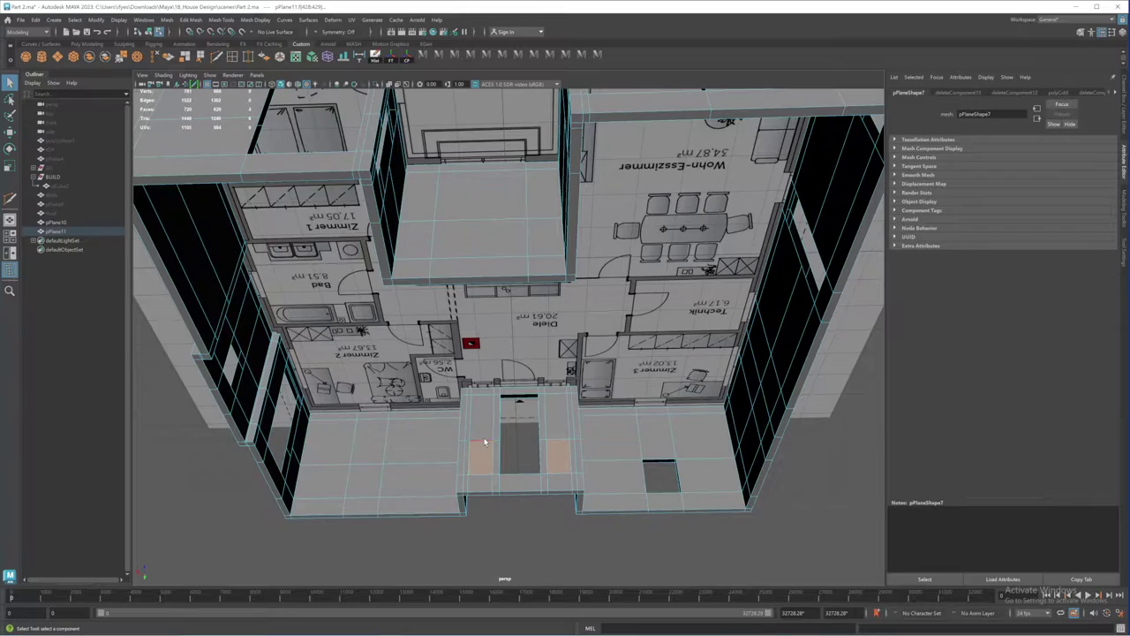
pyautogui.press('Delete')
# Step: Delete both faces above the sill line for Zimmer 2's window in the entrance-side wall
pyautogui.keyDown('alt'); pyautogui.moveTo(484, 442); pyautogui.dragTo(436, 319); pyautogui.keyUp('alt')
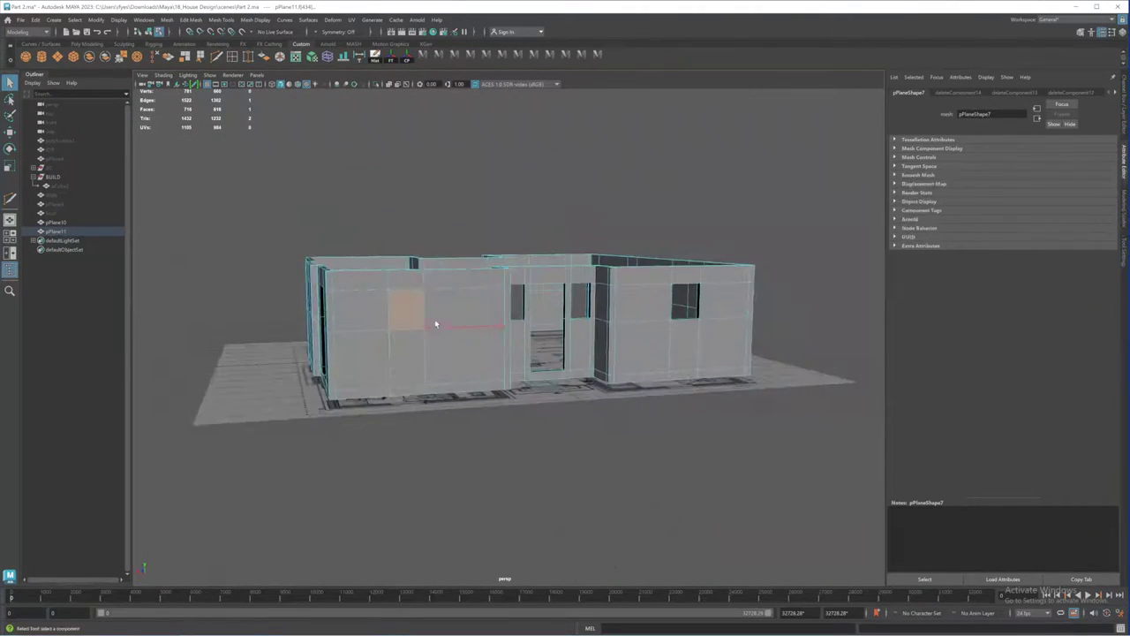
pyautogui.rightClick(439, 307)
pyautogui.click(439, 328)
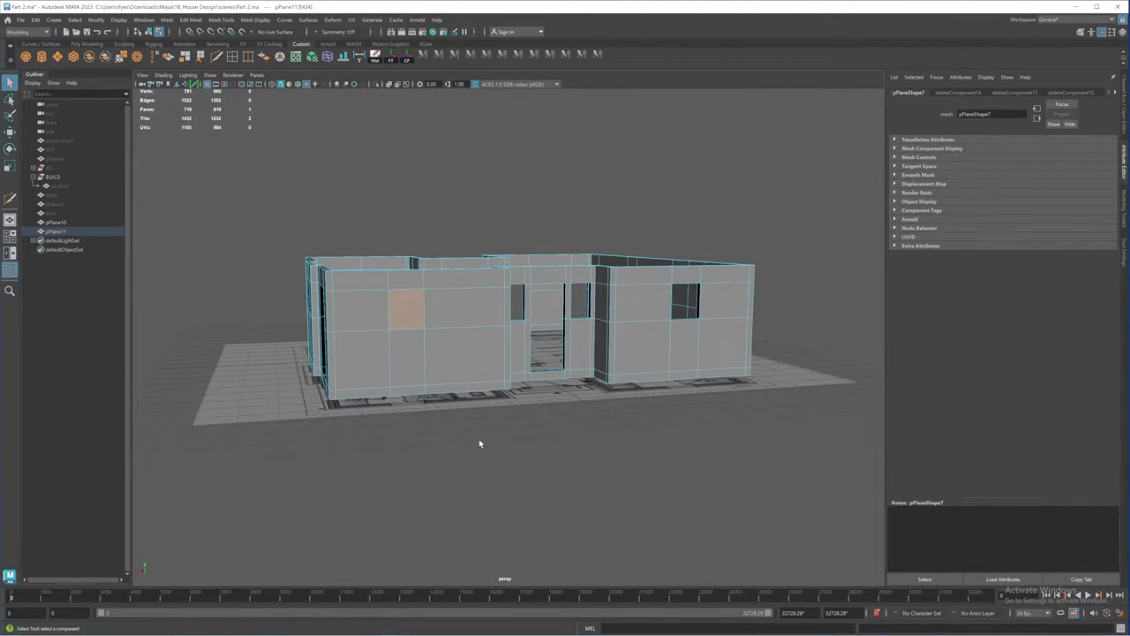
pyautogui.rightClick(443, 323)
pyautogui.click(446, 347)
pyautogui.keyDown('alt'); pyautogui.moveTo(446, 347); pyautogui.dragTo(434, 413); pyautogui.keyUp('alt')
pyautogui.keyDown('alt'); pyautogui.moveTo(415, 411); pyautogui.dragTo(460, 403, button='middle'); pyautogui.keyUp('alt')
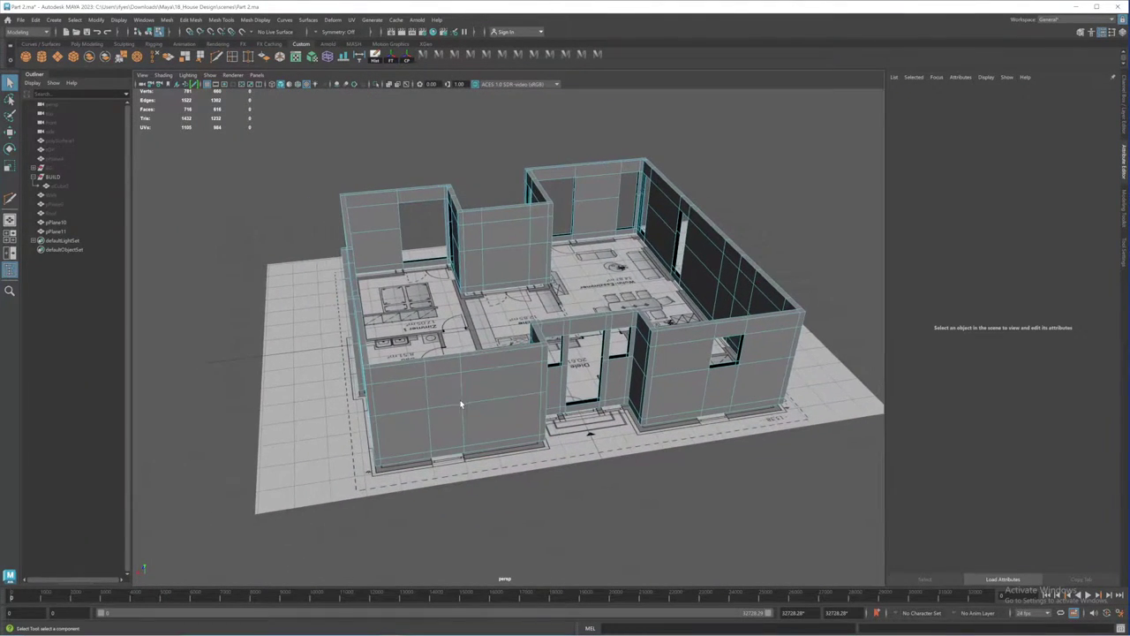
pyautogui.click(442, 389)
pyautogui.keyDown('alt'); pyautogui.moveTo(442, 389); pyautogui.dragTo(504, 390); pyautogui.keyUp('alt')
pyautogui.press('Delete')
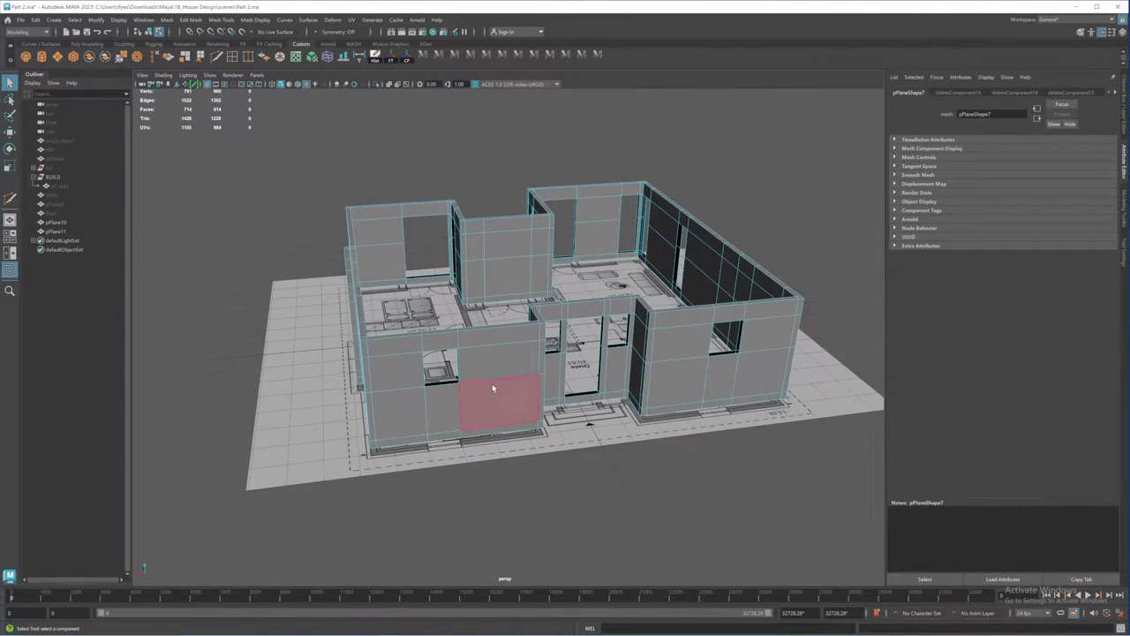
# Step: Delete the upper and lower faces on both wall sides of the Küche's door opening to the recessed terrace
pyautogui.keyDown('alt'); pyautogui.moveTo(386, 351); pyautogui.dragTo(505, 401); pyautogui.keyUp('alt')
pyautogui.click(460, 382)
pyautogui.keyDown('alt'); pyautogui.moveTo(407, 365); pyautogui.dragTo(455, 421); pyautogui.keyUp('alt')
# Step: Delete the outer and inner faces above the sill line for the Technik and Zimmer 3 windows in the long side wall
pyautogui.keyDown('alt'); pyautogui.moveTo(454, 422); pyautogui.dragTo(506, 378, button='middle'); pyautogui.keyUp('alt')
pyautogui.keyDown('alt'); pyautogui.moveTo(506, 379); pyautogui.dragTo(545, 382, button='right'); pyautogui.keyUp('alt')
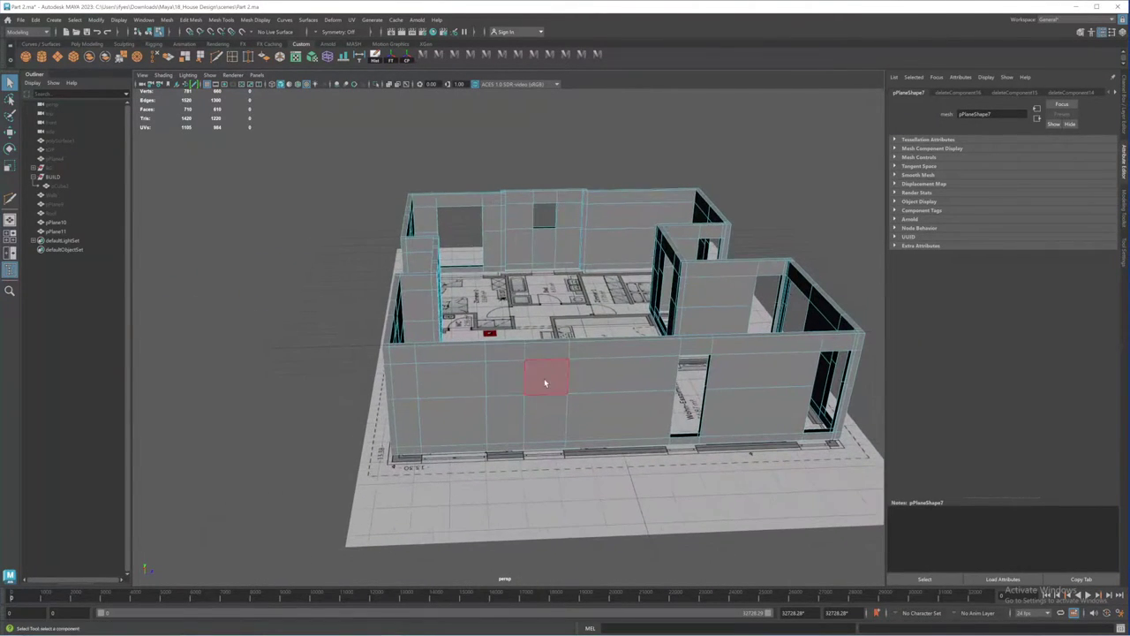
pyautogui.click(539, 376)
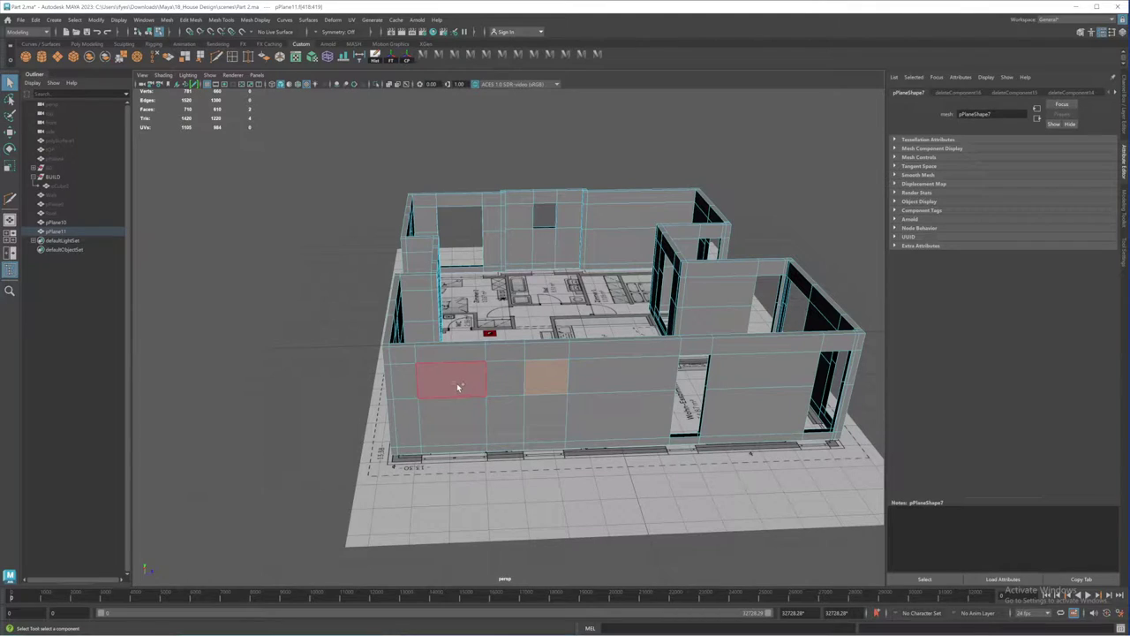
pyautogui.keyDown('shift'); pyautogui.click(458, 385); pyautogui.keyUp('shift')
pyautogui.moveTo(580, 462)
pyautogui.keyDown('alt'); pyautogui.mouseDown()
pyautogui.moveTo(587, 379)
pyautogui.moveTo(592, 454)
pyautogui.mouseUp(); pyautogui.keyUp('alt')
pyautogui.press('Delete')
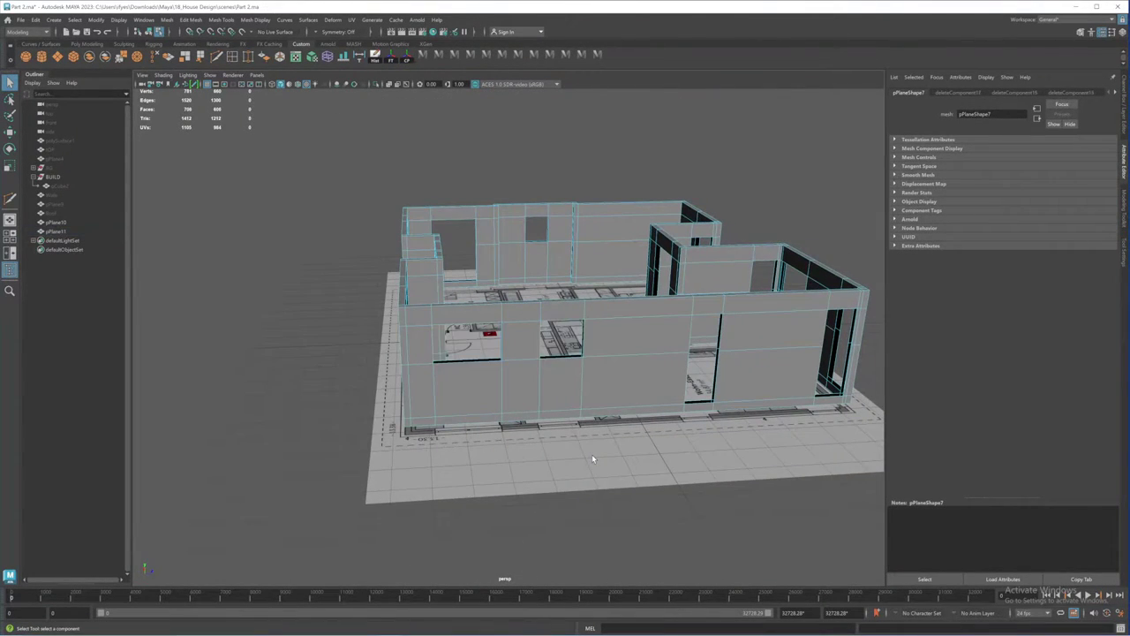
# Step: Examine the wall openings around the house, ending at the large Zimmer 1 opening beside the exterior corner
pyautogui.scroll(-2, 550, 372)
pyautogui.moveTo(550, 373)
pyautogui.keyDown('alt'); pyautogui.mouseDown()
pyautogui.moveTo(504, 374)
pyautogui.moveTo(578, 374)
pyautogui.moveTo(507, 326)
pyautogui.moveTo(538, 391)
pyautogui.mouseUp(); pyautogui.keyUp('alt')
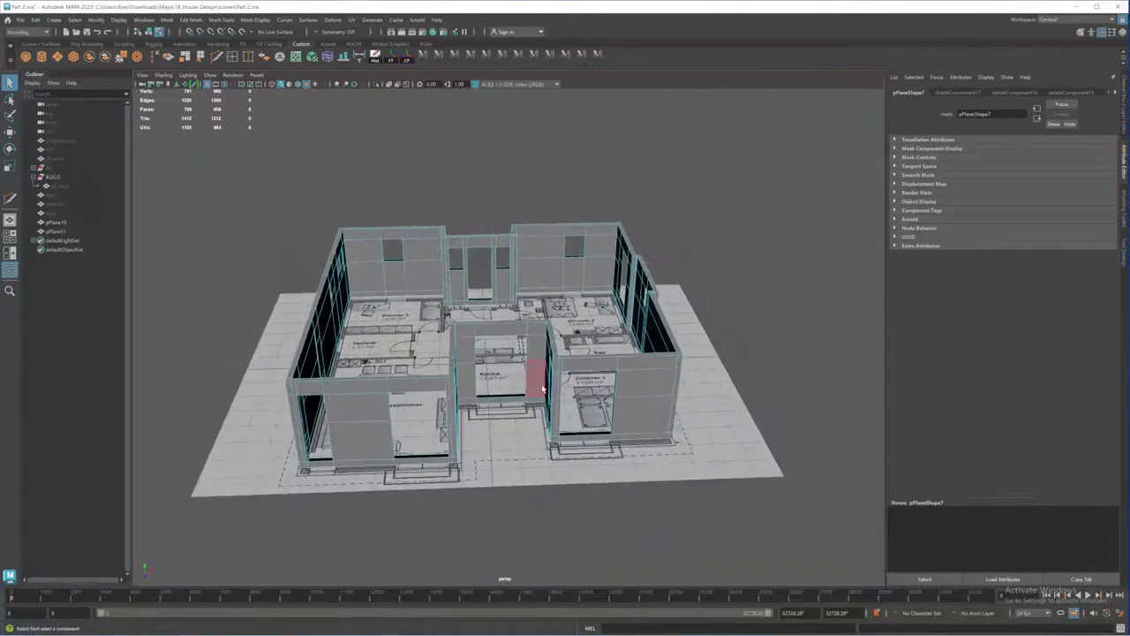
pyautogui.keyDown('alt'); pyautogui.moveTo(538, 392); pyautogui.dragTo(506, 386, button='middle'); pyautogui.keyUp('alt')
pyautogui.keyDown('alt'); pyautogui.moveTo(506, 386); pyautogui.dragTo(648, 430, button='right'); pyautogui.keyUp('alt')
pyautogui.keyDown('alt'); pyautogui.moveTo(648, 430); pyautogui.dragTo(652, 352); pyautogui.keyUp('alt')
pyautogui.scroll(3, 555, 401)
pyautogui.keyDown('alt'); pyautogui.moveTo(671, 424); pyautogui.dragTo(662, 398); pyautogui.keyUp('alt')
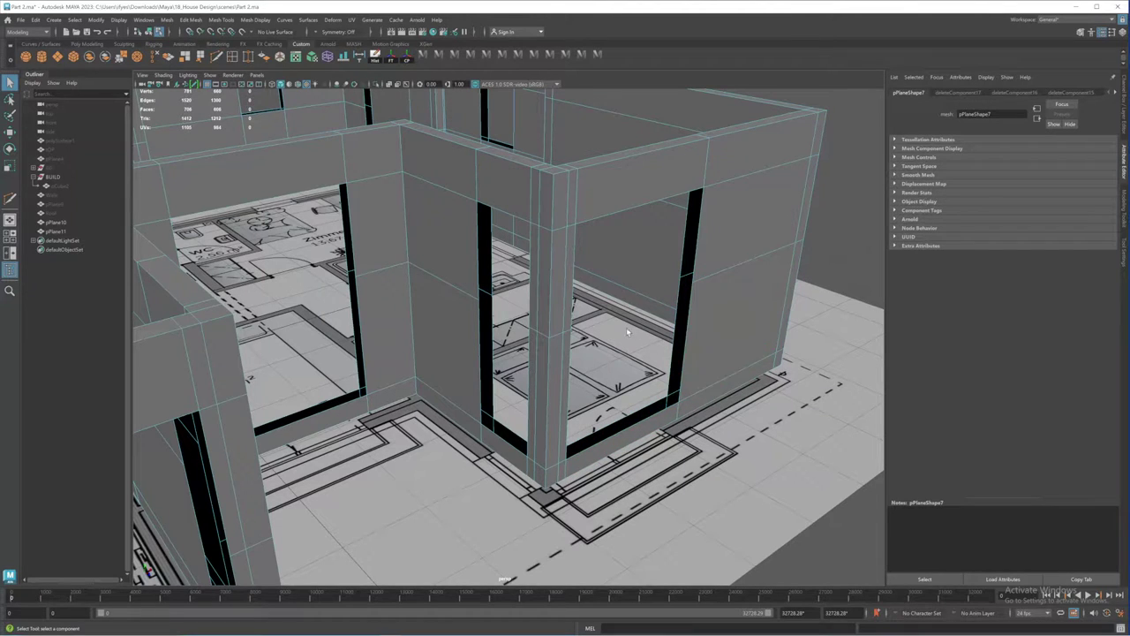
pyautogui.keyDown('alt'); pyautogui.moveTo(666, 368); pyautogui.dragTo(628, 332); pyautogui.keyUp('alt')
pyautogui.keyDown('alt'); pyautogui.moveTo(627, 332); pyautogui.dragTo(666, 350, button='right'); pyautogui.keyUp('alt')
pyautogui.keyDown('alt'); pyautogui.moveTo(669, 365); pyautogui.dragTo(651, 310); pyautogui.keyUp('alt')
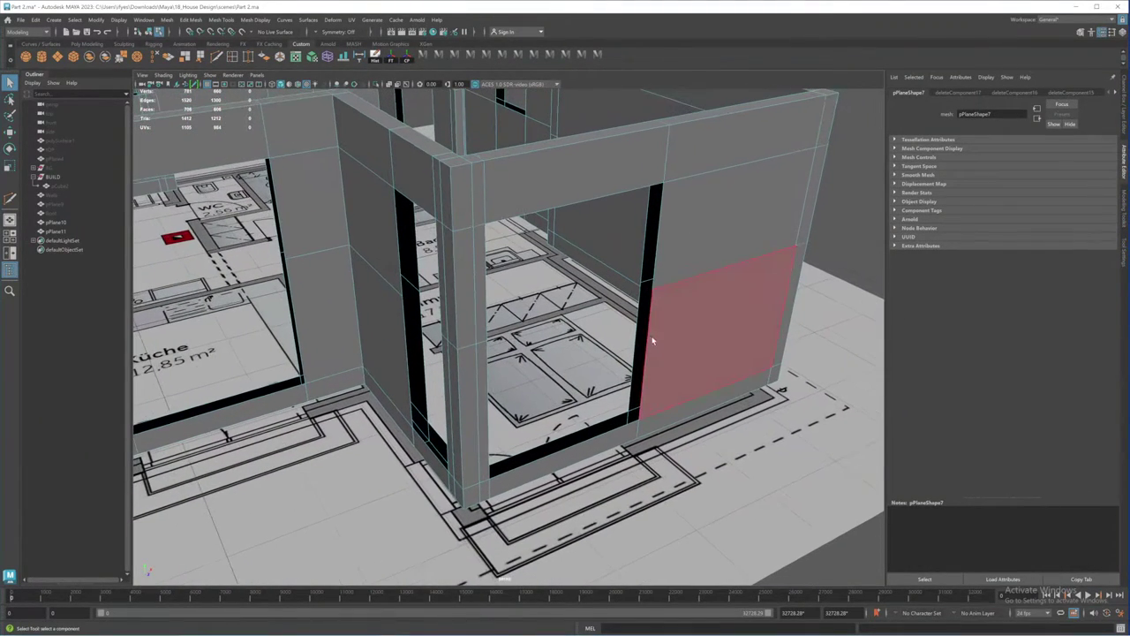
# Step: Try to close the exposed wall thickness at the Zimmer 1 opening with Fill Hole, and undo it
pyautogui.moveTo(658, 328); pyautogui.dragTo(654, 316, button='right')
pyautogui.click(649, 324)
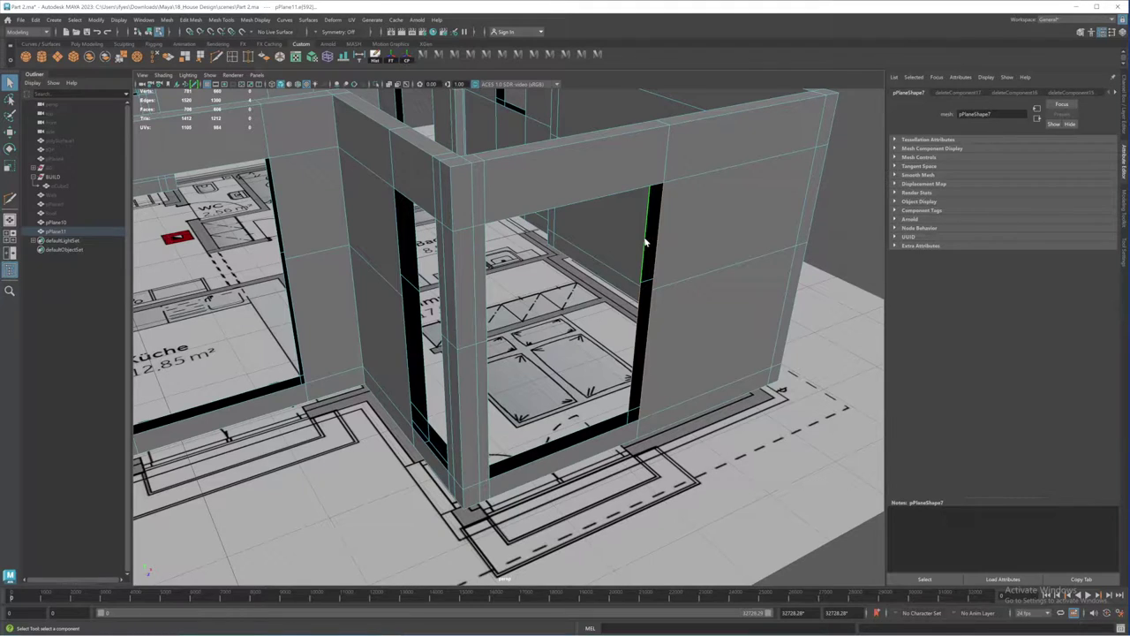
pyautogui.keyDown('shift'); pyautogui.rightClick(645, 242); pyautogui.keyUp('shift')
pyautogui.keyDown('shift'); pyautogui.moveTo(646, 243); pyautogui.dragTo(634, 353, button='right'); pyautogui.keyUp('shift')
pyautogui.hotkey('ctrl', 'z')
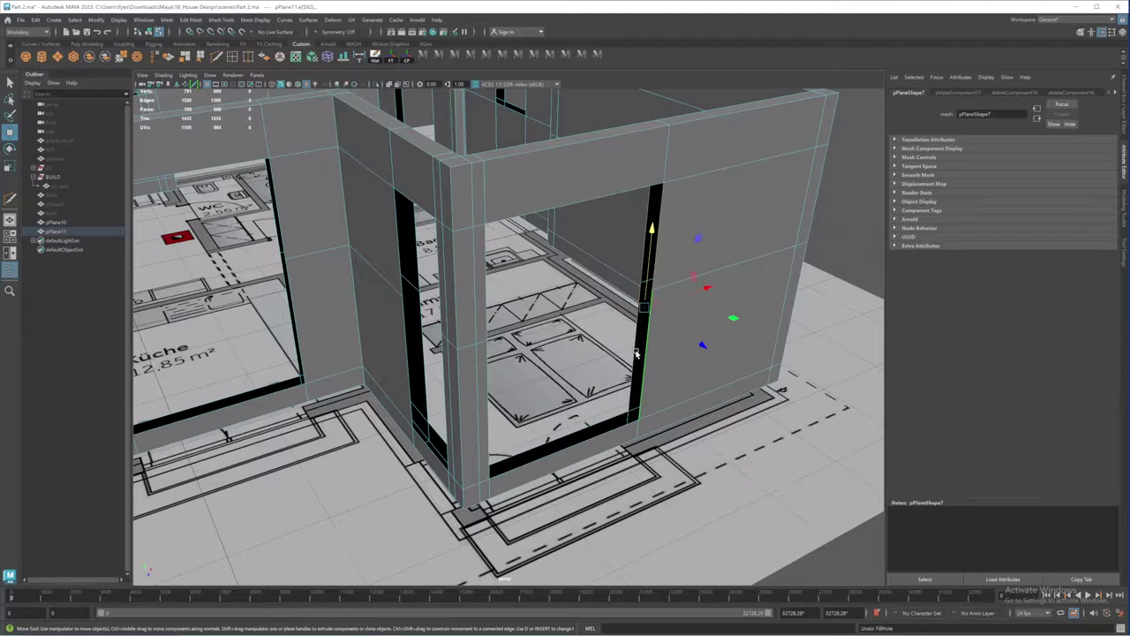
# Step: Bridge the outer and inner lower edges of the Zimmer 1 opening's jamb farther from the corner post
pyautogui.click(591, 384)
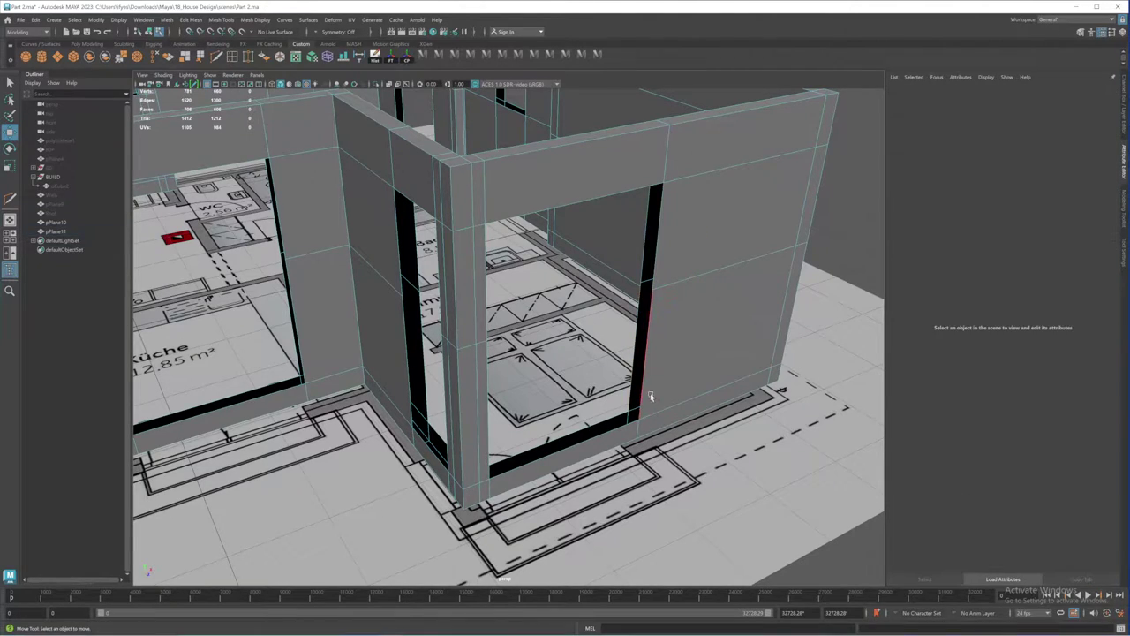
pyautogui.click(642, 378)
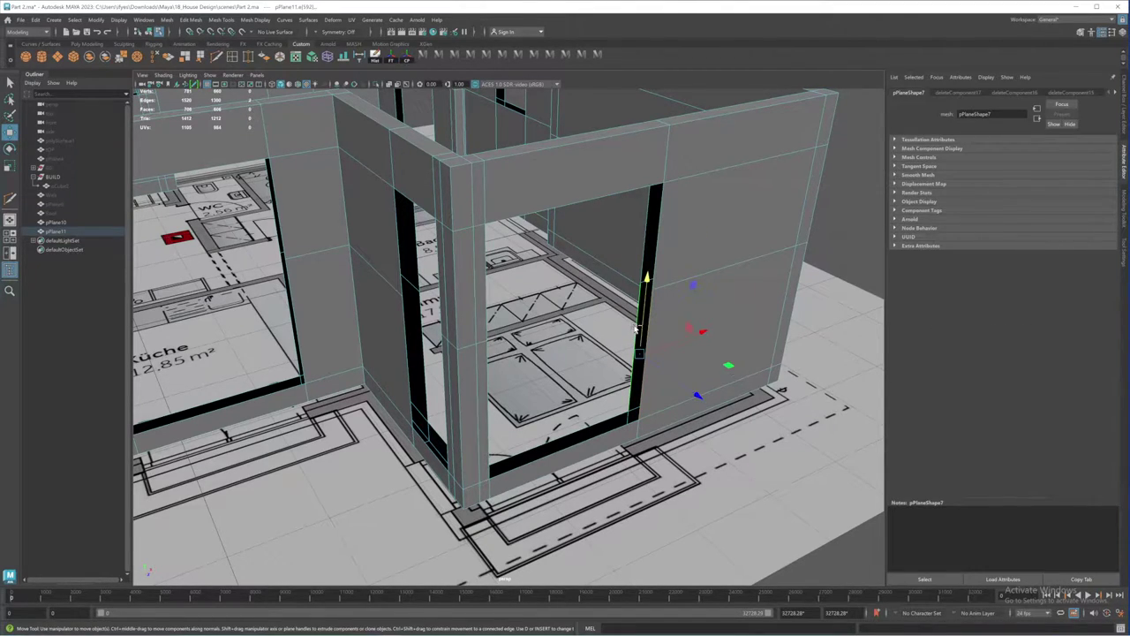
pyautogui.keyDown('shift'); pyautogui.moveTo(633, 354); pyautogui.dragTo(630, 434, button='right'); pyautogui.keyUp('shift')
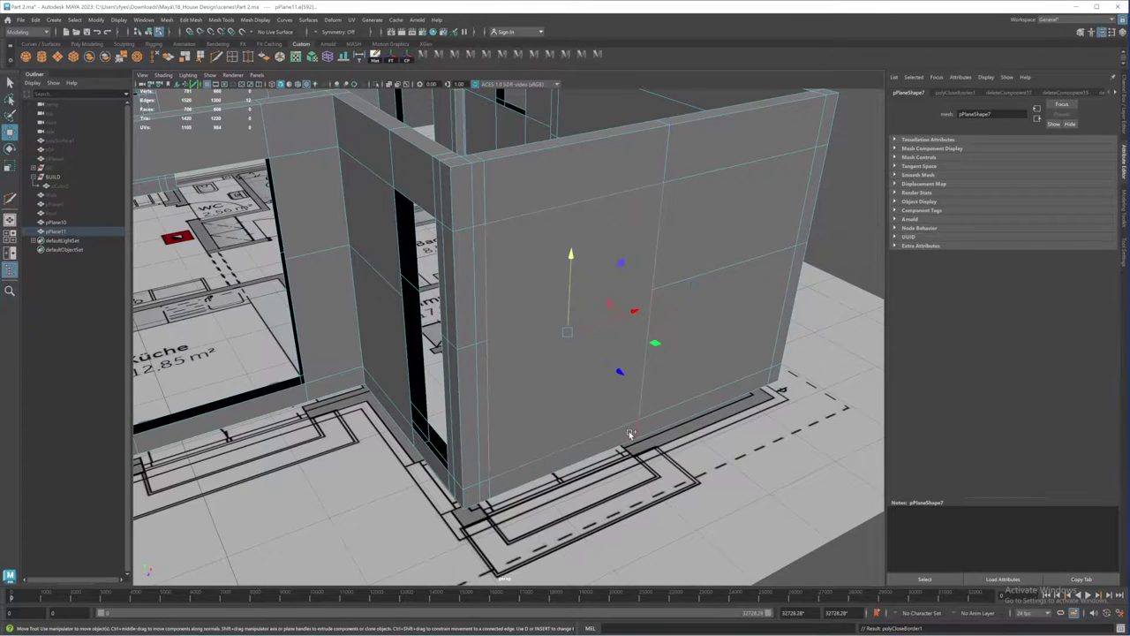
pyautogui.hotkey('ctrl', 'z')
pyautogui.keyDown('alt'); pyautogui.moveTo(654, 379); pyautogui.dragTo(904, 287); pyautogui.keyUp('alt')
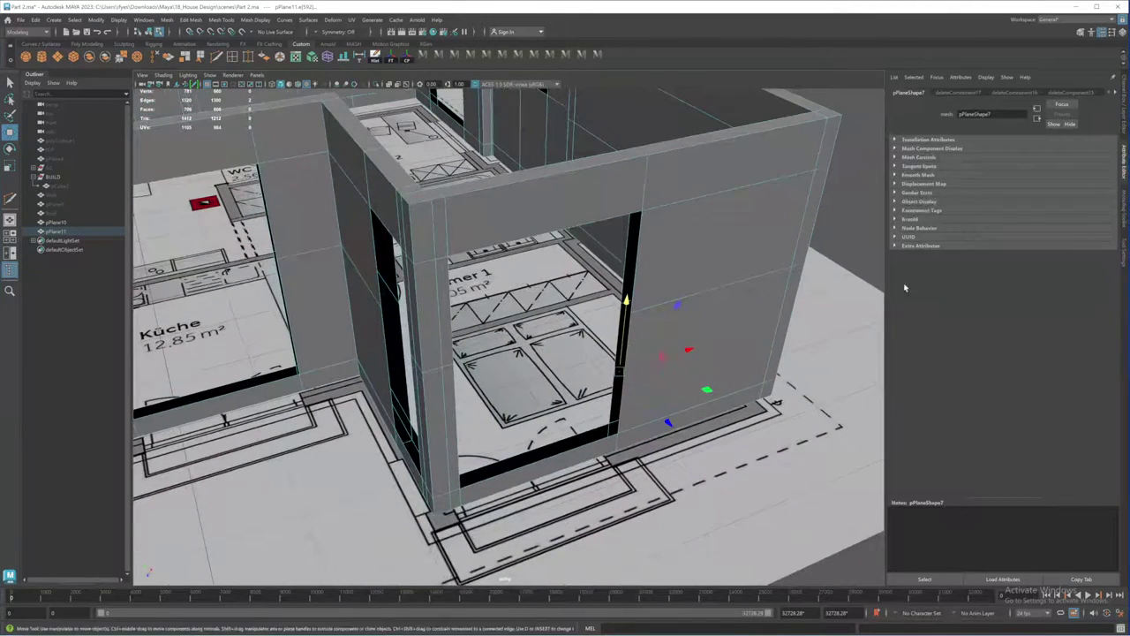
pyautogui.click(1124, 207)
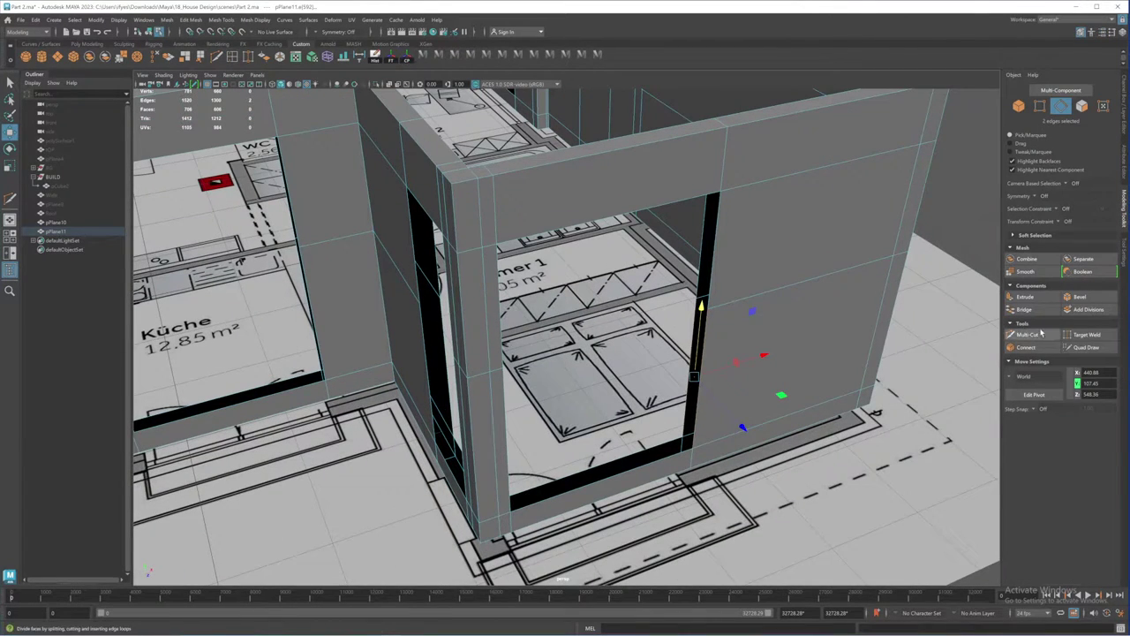
pyautogui.click(1025, 309)
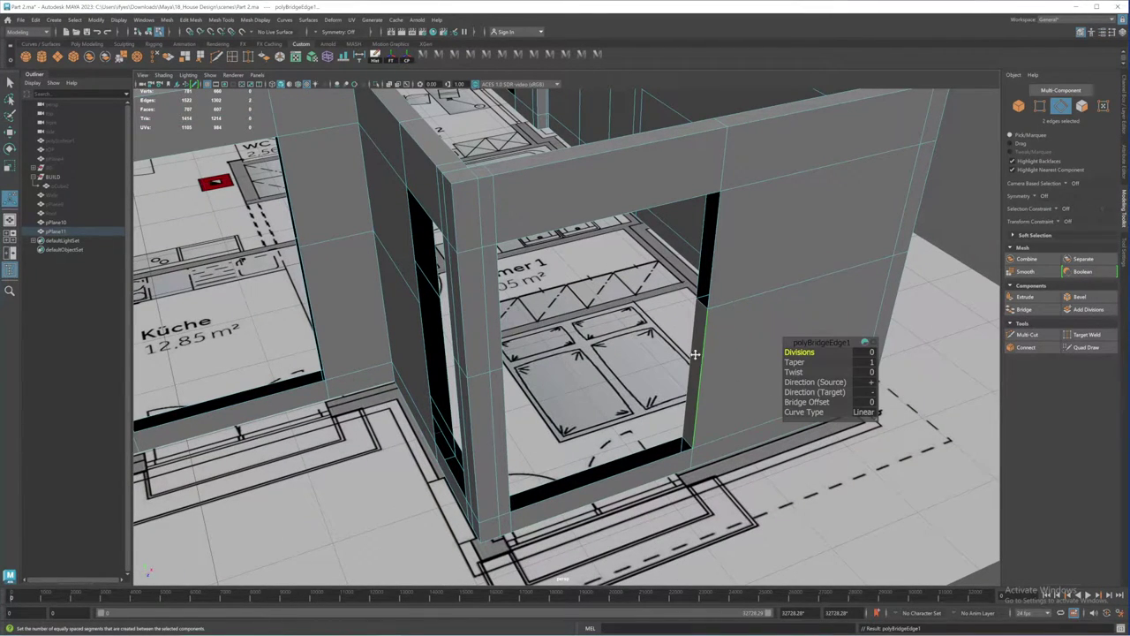
# Step: Use Append to Polygon to close the sill and the upper part of the far jamb in the Zimmer 1 opening
pyautogui.keyDown('alt'); pyautogui.moveTo(696, 355); pyautogui.dragTo(656, 371); pyautogui.keyUp('alt')
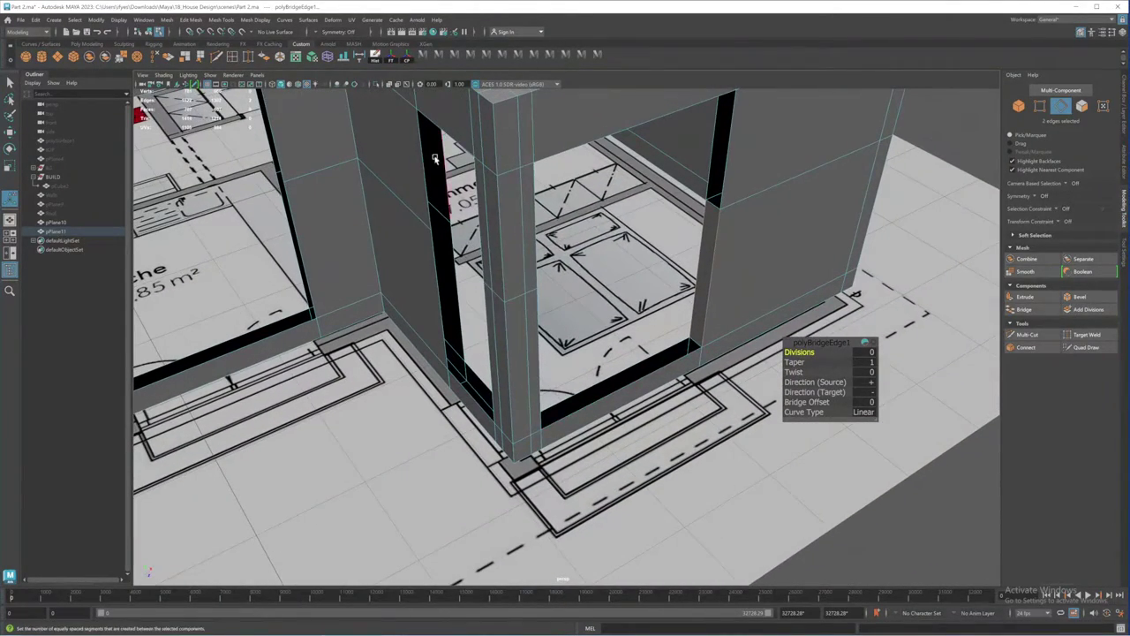
pyautogui.click(200, 56)
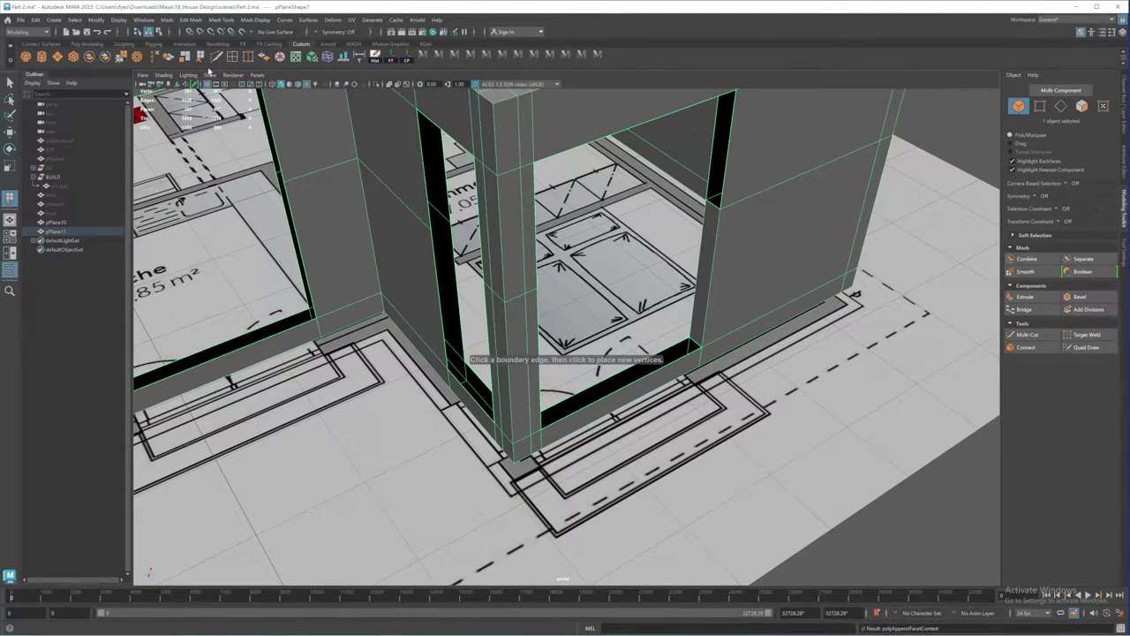
pyautogui.click(191, 20)
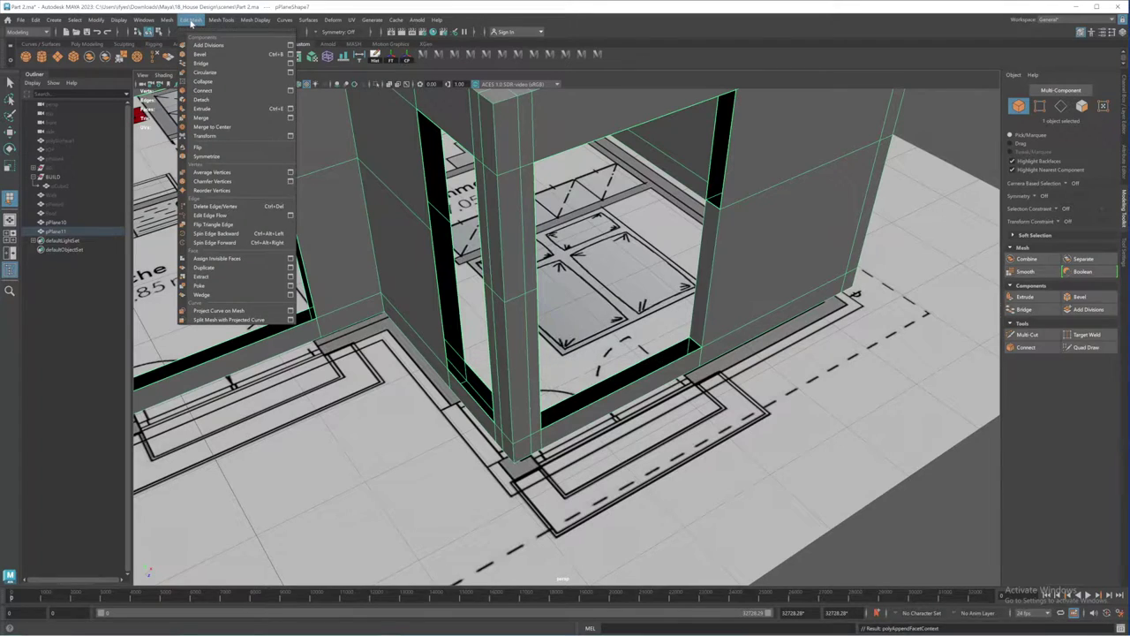
pyautogui.click(225, 19)
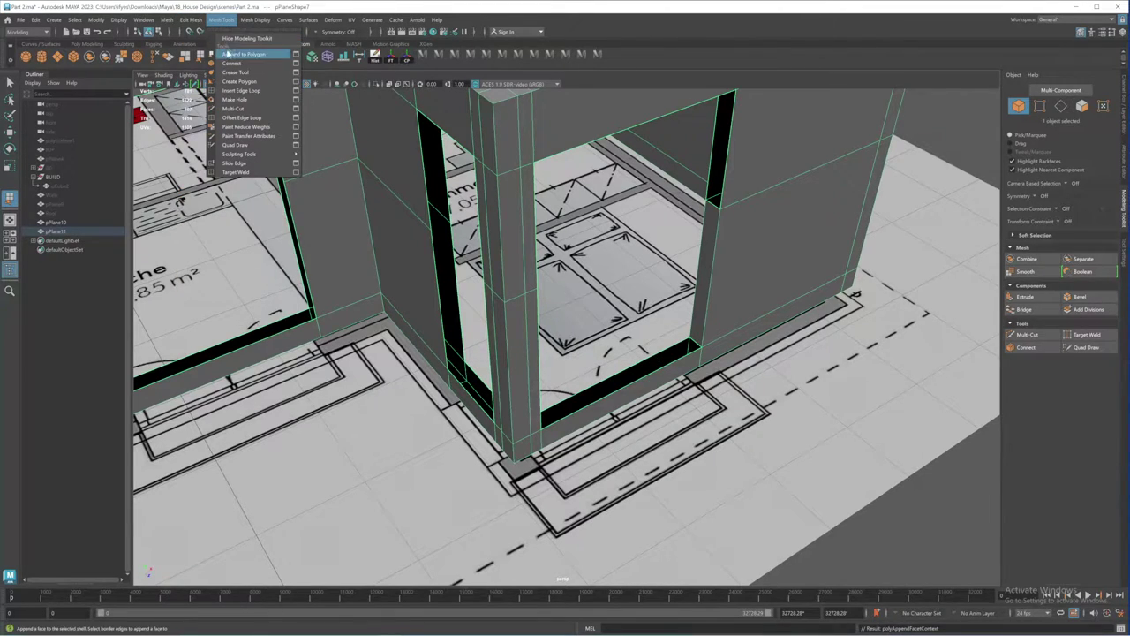
pyautogui.keyDown('alt'); pyautogui.moveTo(680, 305); pyautogui.dragTo(636, 271, button='middle'); pyautogui.keyUp('alt')
pyautogui.keyDown('alt'); pyautogui.moveTo(636, 270); pyautogui.dragTo(659, 272); pyautogui.keyUp('alt')
pyautogui.keyDown('alt'); pyautogui.moveTo(659, 272); pyautogui.dragTo(713, 291, button='right'); pyautogui.keyUp('alt')
pyautogui.click(696, 287)
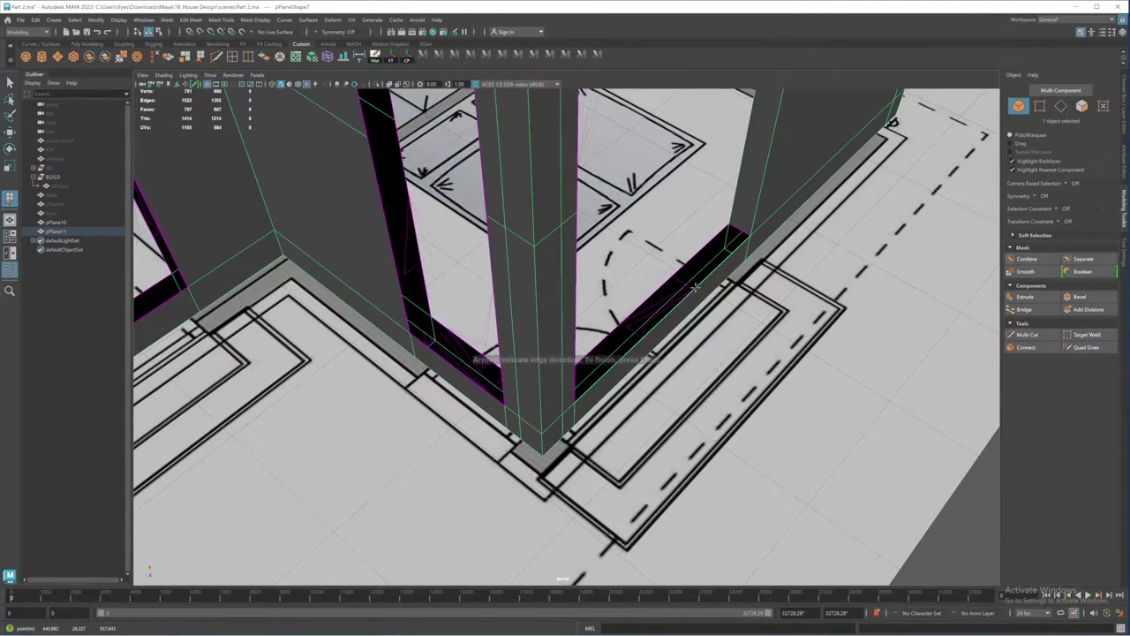
pyautogui.keyDown('alt'); pyautogui.moveTo(798, 307); pyautogui.dragTo(494, 181); pyautogui.keyUp('alt')
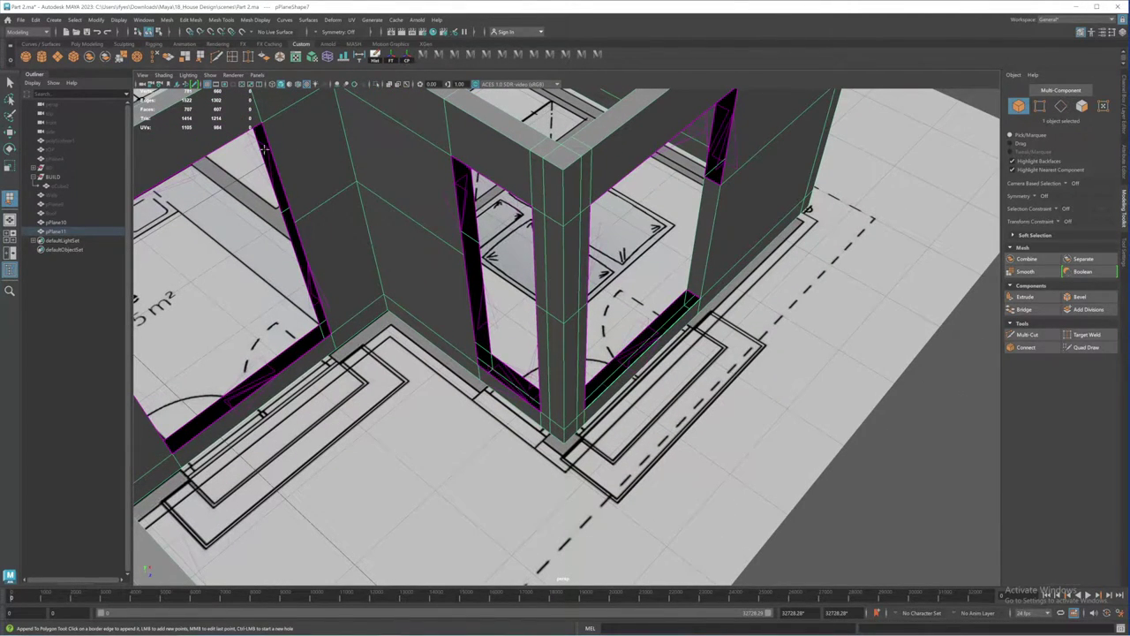
pyautogui.keyDown('alt'); pyautogui.moveTo(742, 233); pyautogui.dragTo(755, 300, button='middle'); pyautogui.keyUp('alt')
pyautogui.keyDown('alt'); pyautogui.moveTo(733, 267); pyautogui.dragTo(732, 252); pyautogui.keyUp('alt')
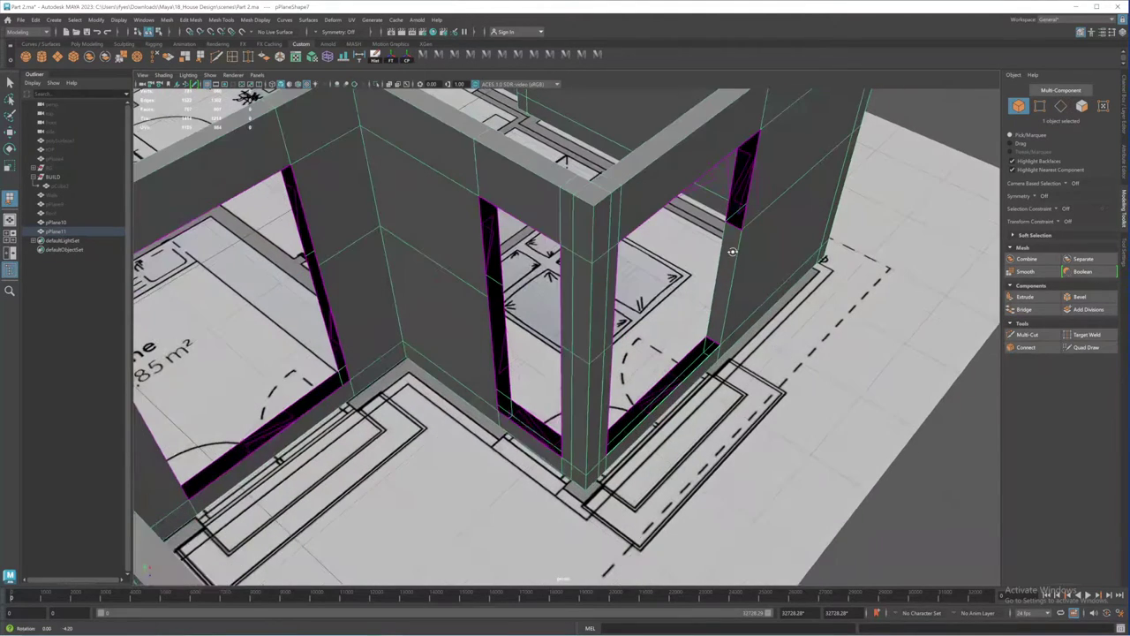
pyautogui.keyDown('alt'); pyautogui.moveTo(706, 364); pyautogui.dragTo(689, 327); pyautogui.keyUp('alt')
pyautogui.click(687, 325)
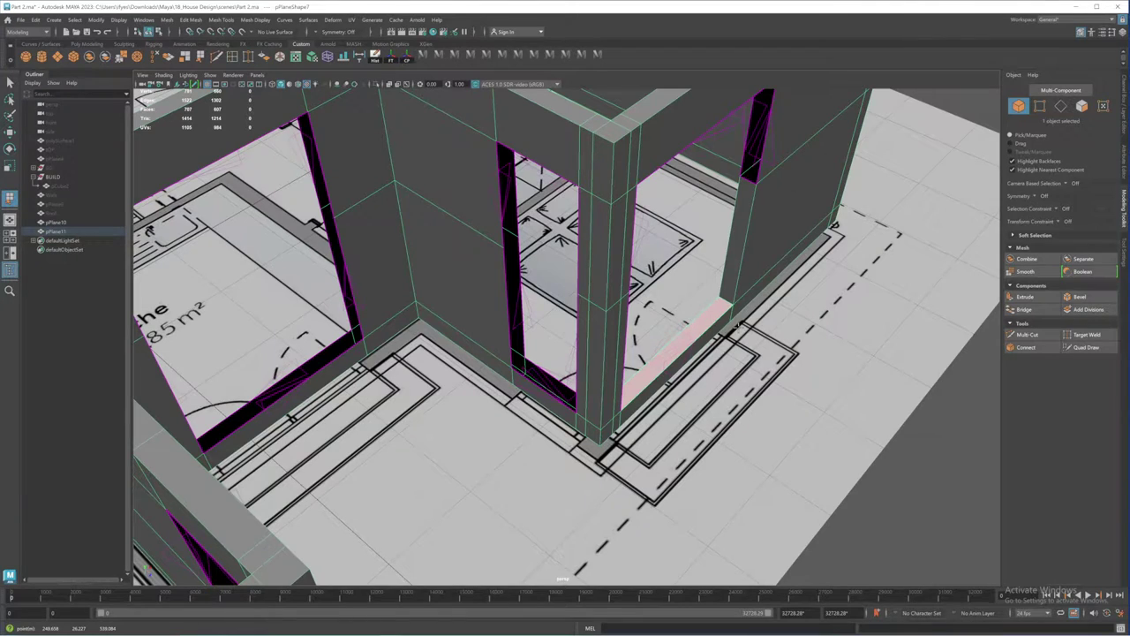
pyautogui.press('Return')
pyautogui.press('w')
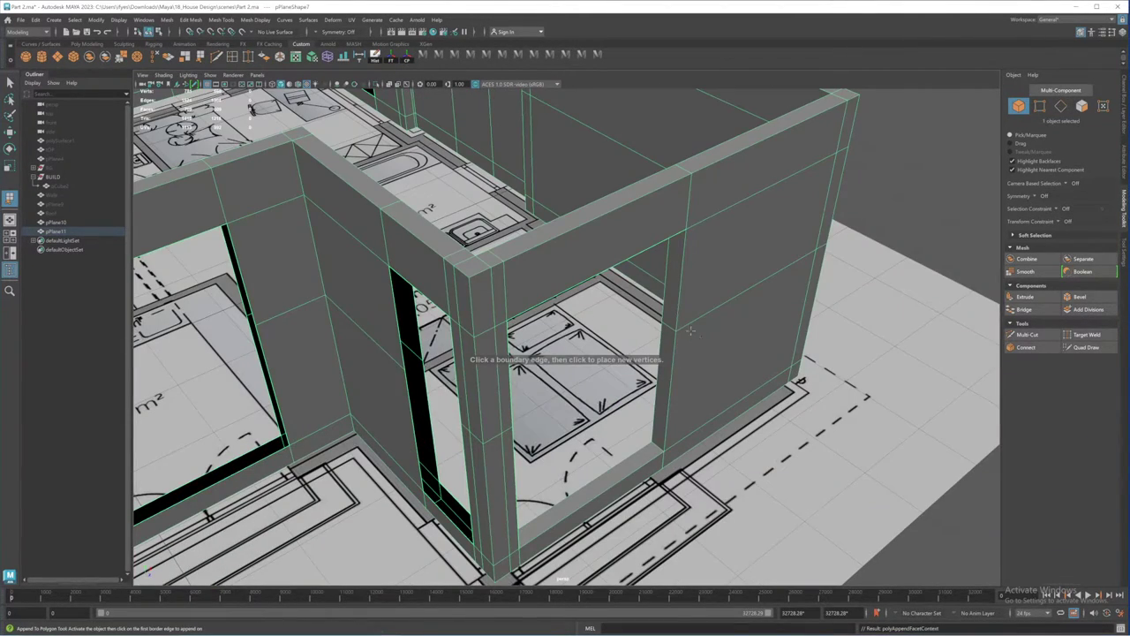
# Step: Isolate the exterior wall mesh in a low view that exposes the undersides of the openings
pyautogui.keyDown('alt'); pyautogui.moveTo(672, 306); pyautogui.dragTo(750, 268, button='middle'); pyautogui.keyUp('alt')
pyautogui.keyDown('alt'); pyautogui.moveTo(750, 292); pyautogui.dragTo(681, 263); pyautogui.keyUp('alt')
pyautogui.keyDown('alt'); pyautogui.moveTo(680, 263); pyautogui.dragTo(737, 354, button='middle'); pyautogui.keyUp('alt')
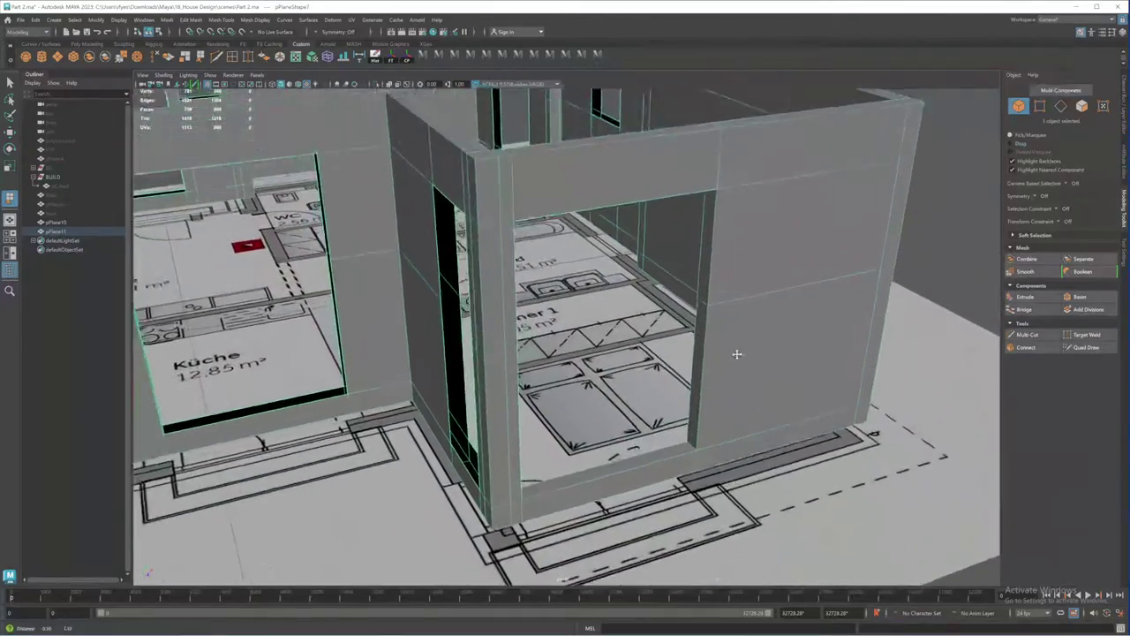
pyautogui.keyDown('alt'); pyautogui.moveTo(737, 354); pyautogui.dragTo(671, 336, button='right'); pyautogui.keyUp('alt')
pyautogui.keyDown('alt'); pyautogui.moveTo(672, 335); pyautogui.dragTo(563, 242); pyautogui.keyUp('alt')
pyautogui.keyDown('alt'); pyautogui.moveTo(562, 242); pyautogui.dragTo(594, 302, button='middle'); pyautogui.keyUp('alt')
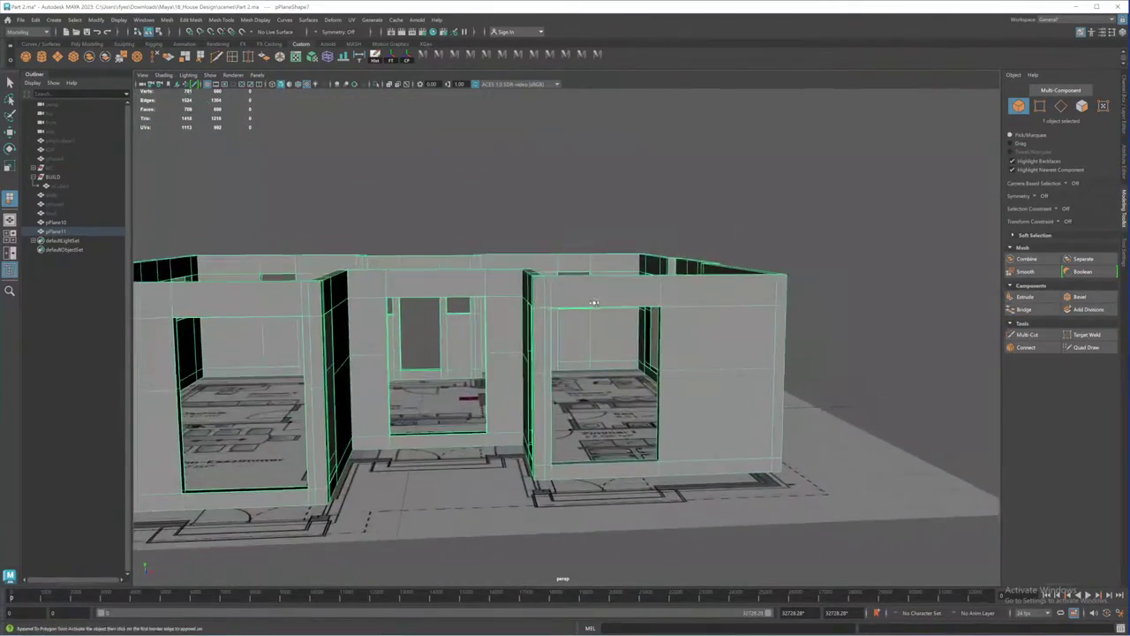
pyautogui.keyDown('alt'); pyautogui.moveTo(594, 302); pyautogui.dragTo(586, 295); pyautogui.keyUp('alt')
pyautogui.keyDown('alt'); pyautogui.moveTo(586, 295); pyautogui.dragTo(593, 345, button='middle'); pyautogui.keyUp('alt')
pyautogui.keyDown('alt'); pyautogui.moveTo(592, 345); pyautogui.dragTo(594, 309); pyautogui.keyUp('alt')
pyautogui.keyDown('alt'); pyautogui.moveTo(594, 309); pyautogui.dragTo(616, 363, button='middle'); pyautogui.keyUp('alt')
pyautogui.keyDown('alt'); pyautogui.moveTo(616, 363); pyautogui.dragTo(603, 336); pyautogui.keyUp('alt')
pyautogui.keyDown('alt'); pyautogui.moveTo(603, 335); pyautogui.dragTo(611, 368, button='middle'); pyautogui.keyUp('alt')
pyautogui.keyDown('alt'); pyautogui.moveTo(611, 368); pyautogui.dragTo(615, 310, button='right'); pyautogui.keyUp('alt')
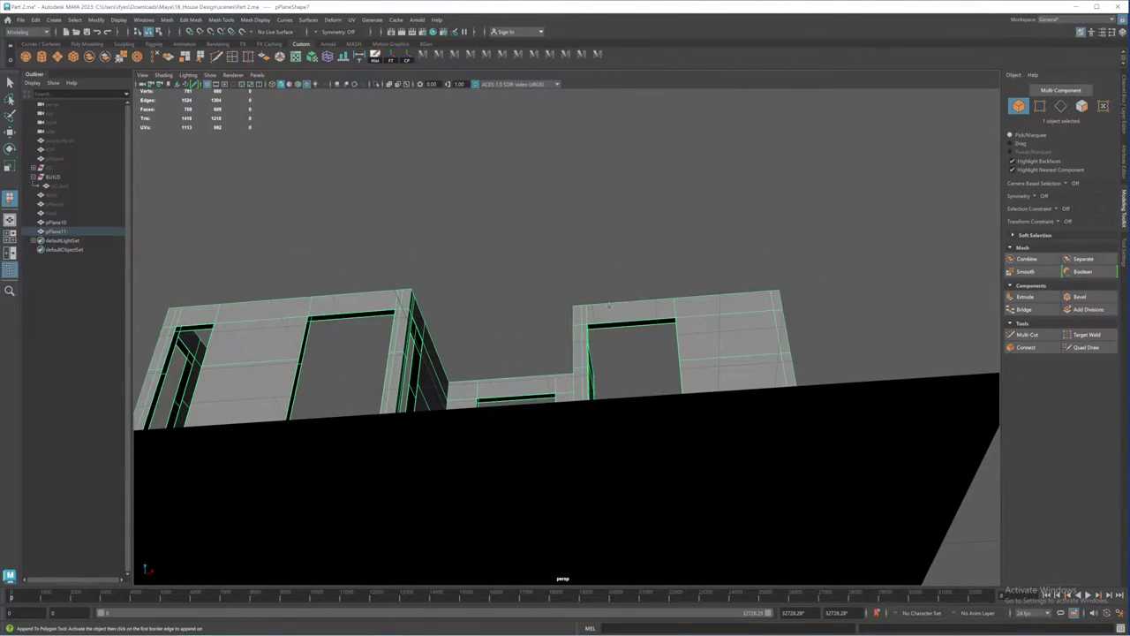
pyautogui.press('q')
pyautogui.moveTo(719, 324); pyautogui.dragTo(737, 316, button='right')
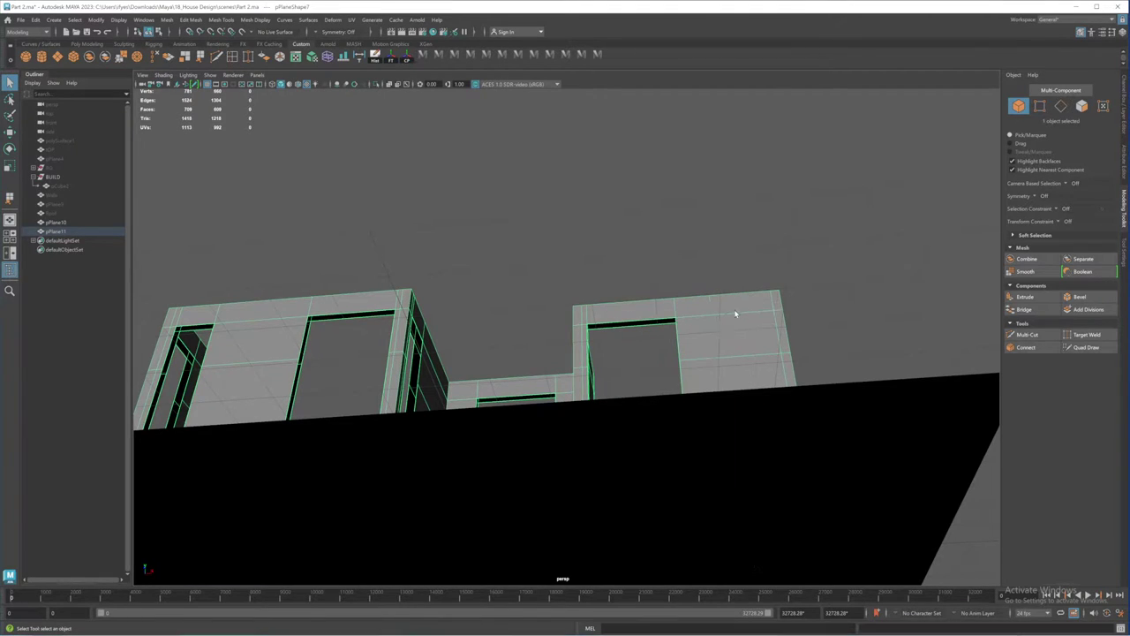
pyautogui.click(737, 315)
pyautogui.click(378, 86)
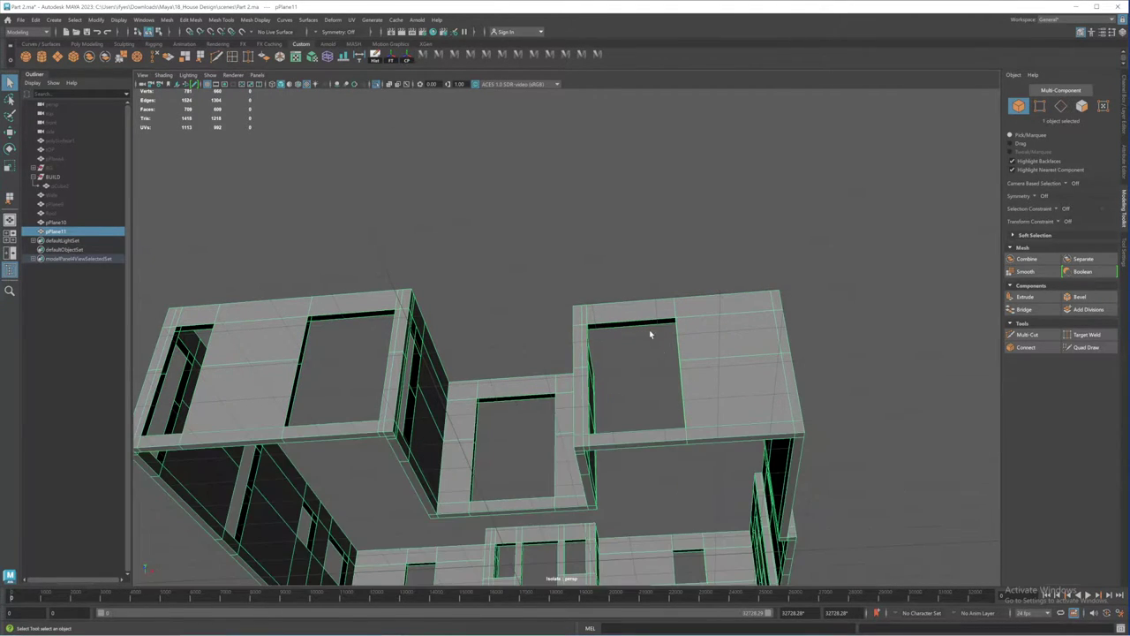
# Step: Append a face across the wall thickness on the underside of the Zimmer 1 opening's lintel
pyautogui.keyDown('alt'); pyautogui.moveTo(649, 330); pyautogui.dragTo(671, 300, button='middle'); pyautogui.keyUp('alt')
pyautogui.keyDown('alt'); pyautogui.moveTo(671, 300); pyautogui.dragTo(709, 337); pyautogui.keyUp('alt')
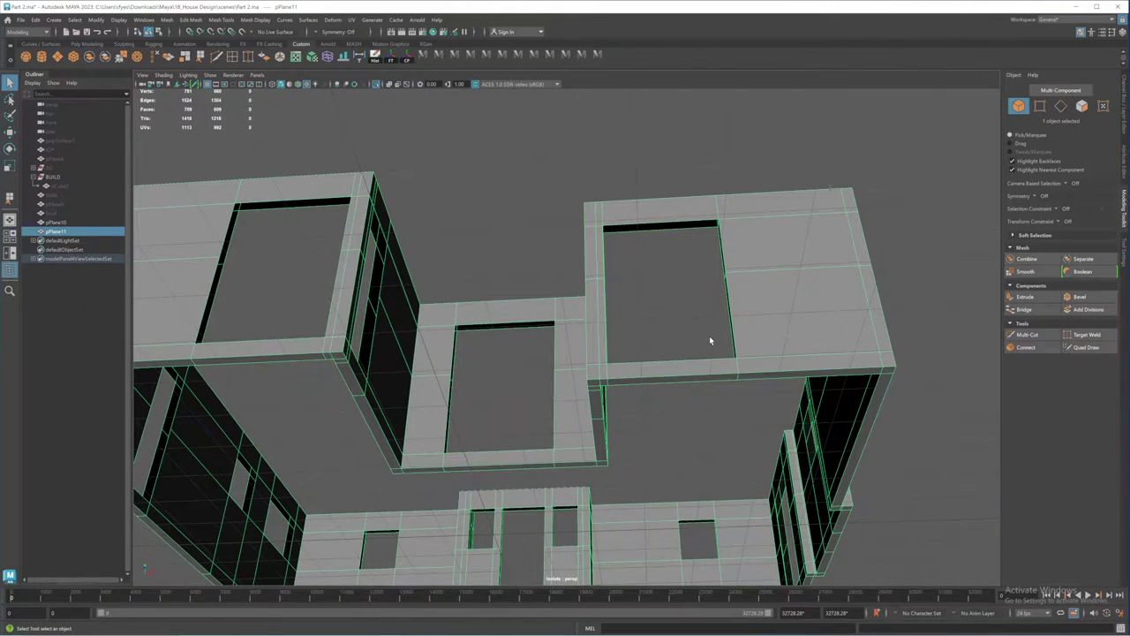
pyautogui.press('g')
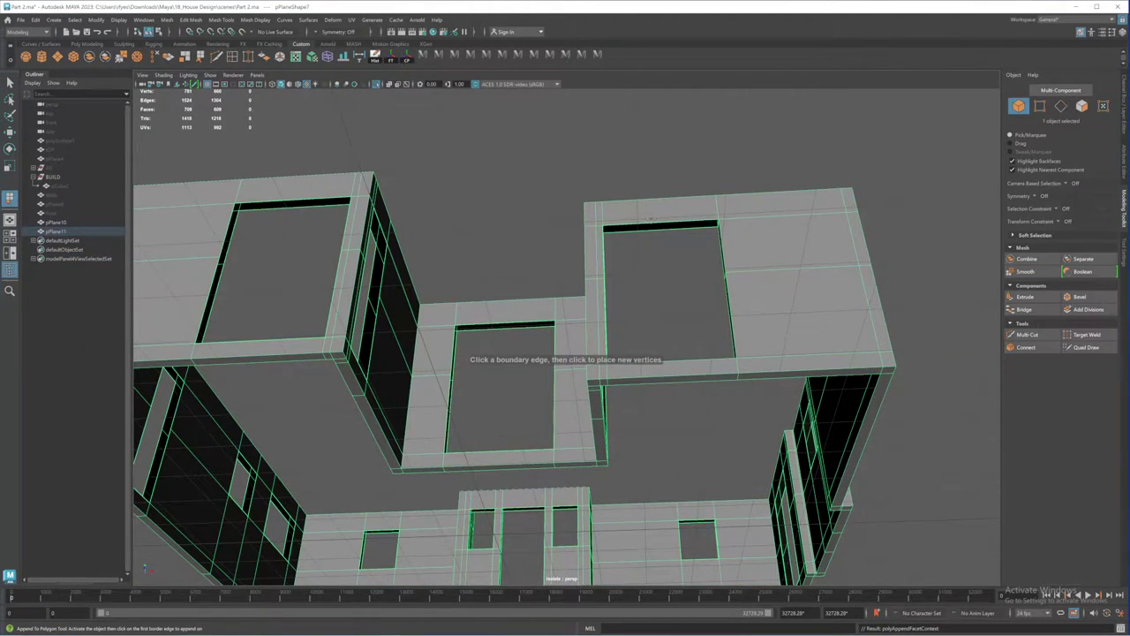
pyautogui.click(651, 226)
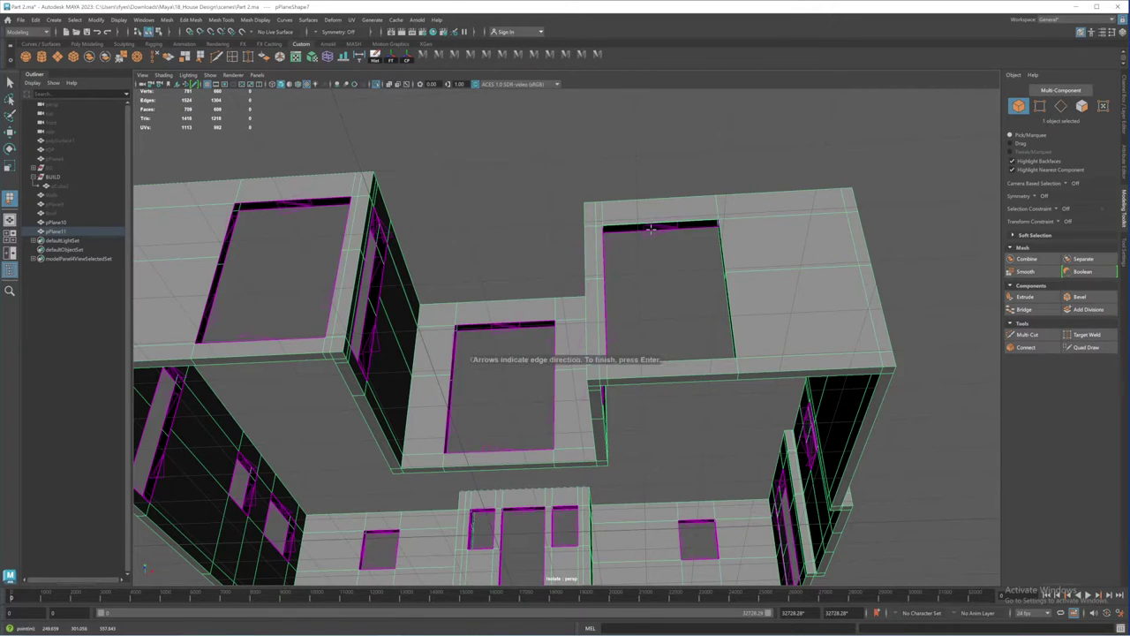
pyautogui.press('Return')
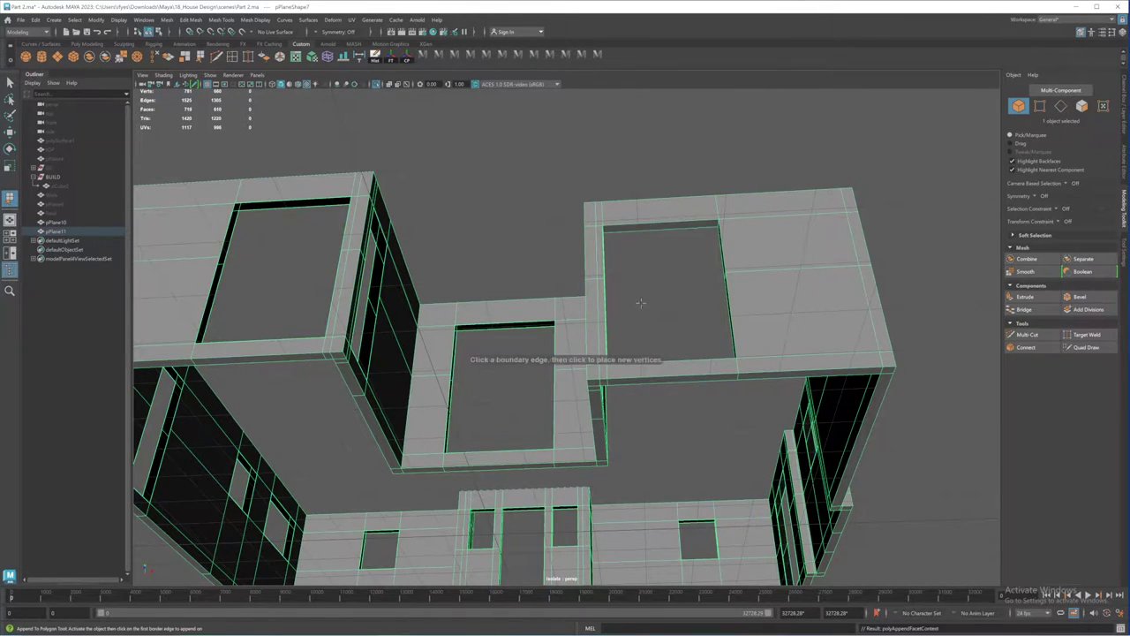
# Step: Append a face closing the lower part of the Zimmer 1 opening's jamb on the corner post
pyautogui.keyDown('alt'); pyautogui.moveTo(642, 303); pyautogui.dragTo(560, 428); pyautogui.keyUp('alt')
pyautogui.keyDown('alt'); pyautogui.moveTo(560, 428); pyautogui.dragTo(651, 428, button='right'); pyautogui.keyUp('alt')
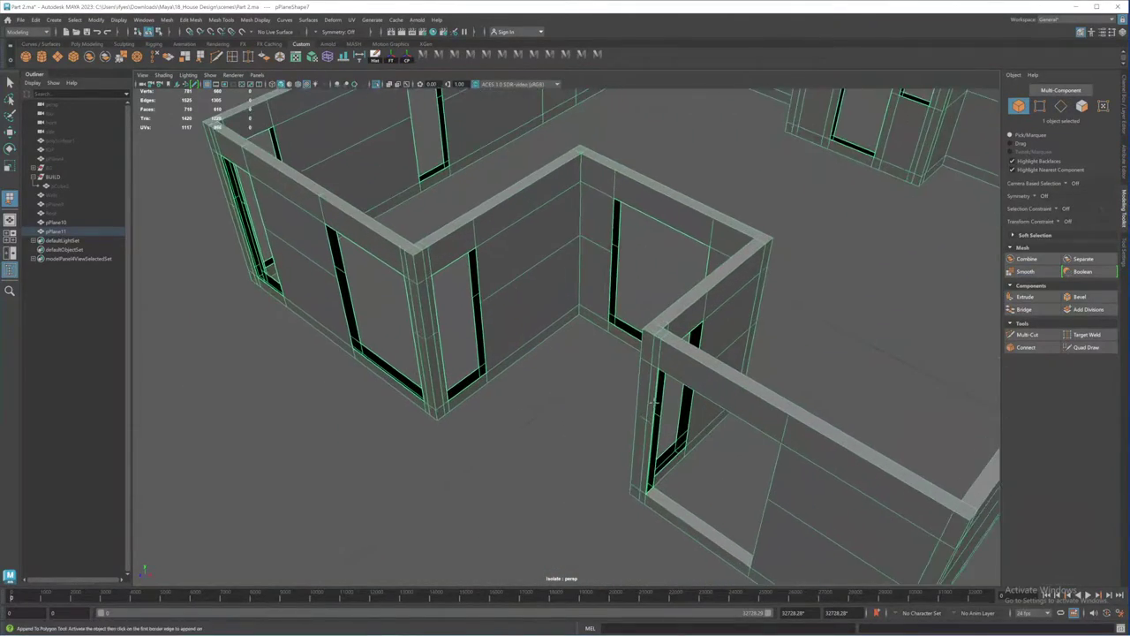
pyautogui.keyDown('alt'); pyautogui.moveTo(651, 428); pyautogui.dragTo(605, 416); pyautogui.keyUp('alt')
pyautogui.keyDown('alt'); pyautogui.moveTo(605, 415); pyautogui.dragTo(658, 348, button='middle'); pyautogui.keyUp('alt')
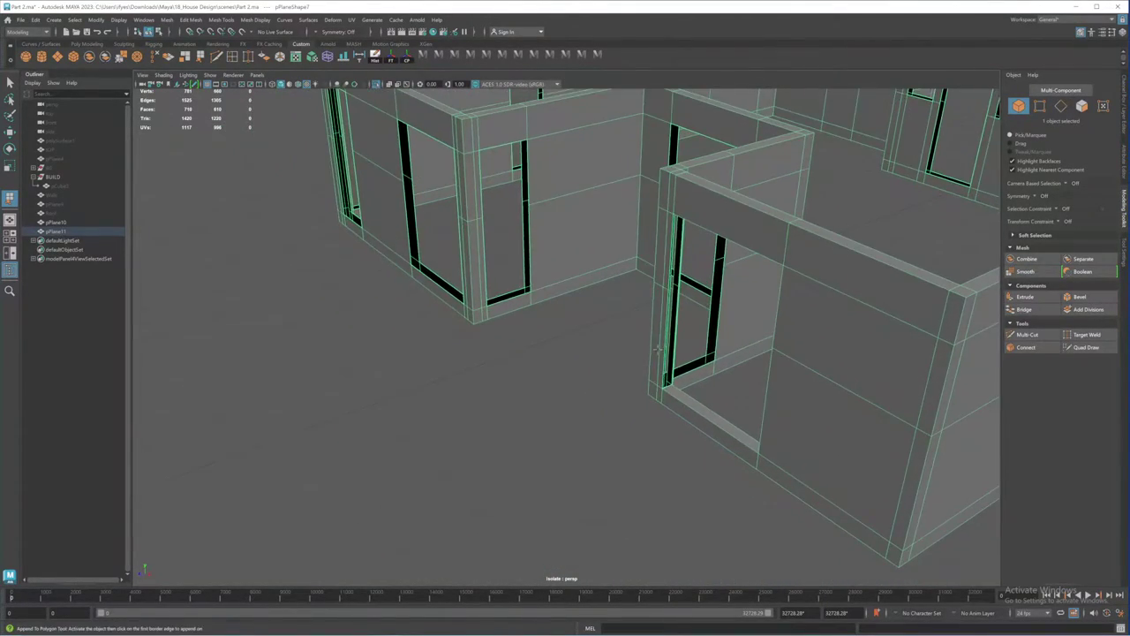
pyautogui.keyDown('alt'); pyautogui.moveTo(658, 349); pyautogui.dragTo(628, 328); pyautogui.keyUp('alt')
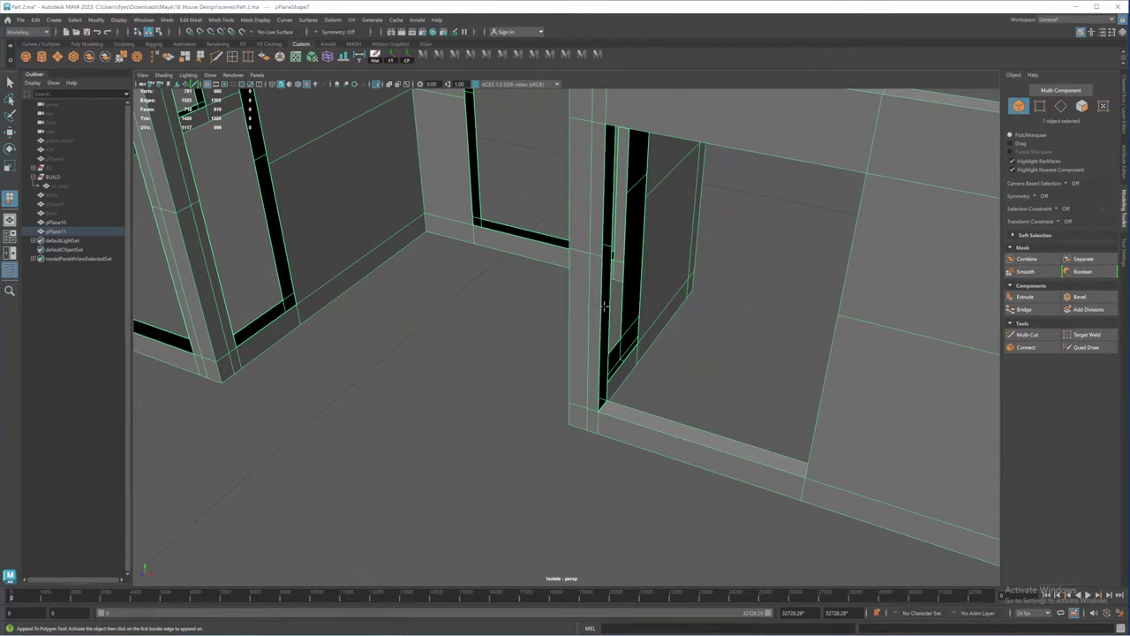
pyautogui.click(604, 304)
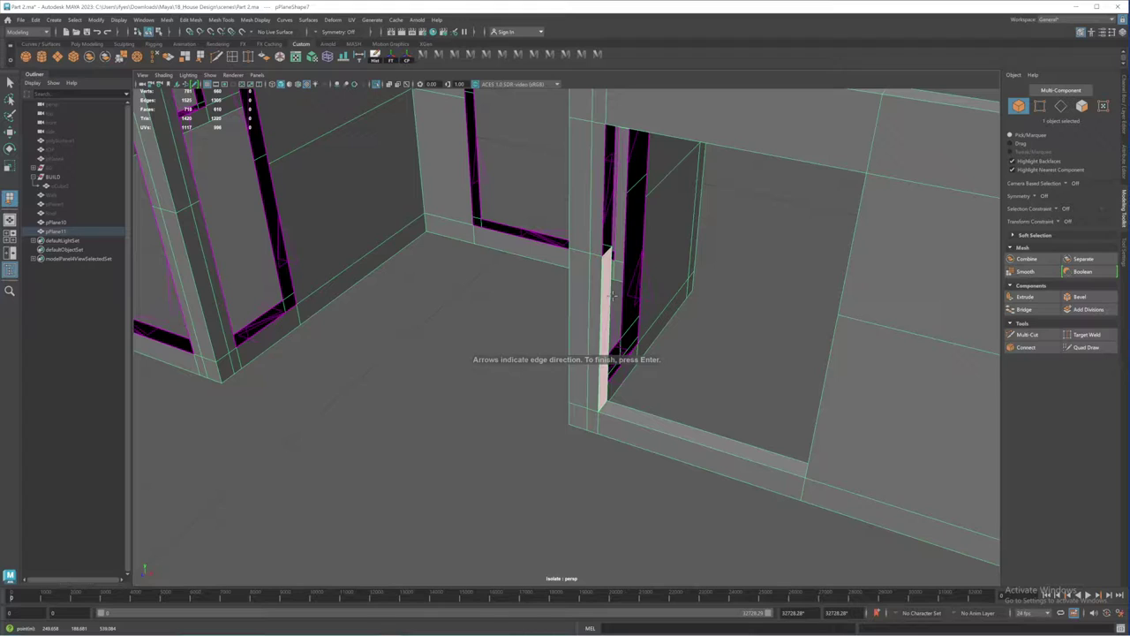
pyautogui.press('Return')
# Step: Append a face closing the upper part of the Zimmer 1 opening's jamb on the corner post
pyautogui.keyDown('alt'); pyautogui.moveTo(619, 227); pyautogui.dragTo(574, 214); pyautogui.keyUp('alt')
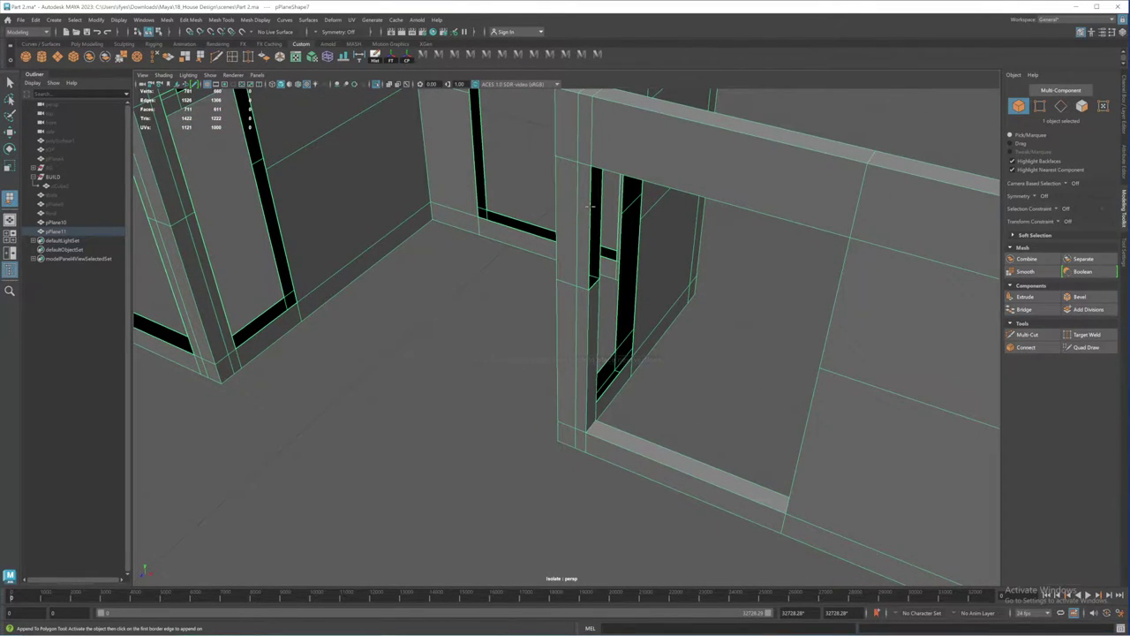
pyautogui.click(591, 205)
pyautogui.click(604, 192)
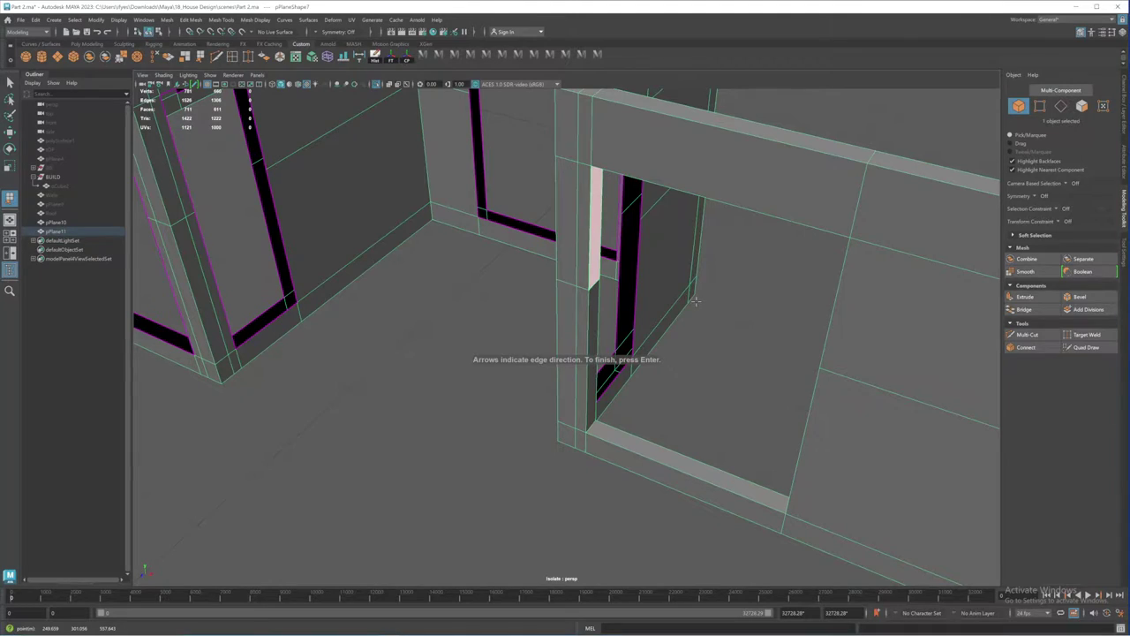
pyautogui.press('Return')
# Step: Append a face across the wall thickness on the sill of the narrow opening around the corner from the Zimmer 1 opening
pyautogui.keyDown('alt'); pyautogui.moveTo(693, 309); pyautogui.dragTo(706, 358); pyautogui.keyUp('alt')
pyautogui.keyDown('alt'); pyautogui.moveTo(707, 357); pyautogui.dragTo(652, 352, button='middle'); pyautogui.keyUp('alt')
pyautogui.keyDown('alt'); pyautogui.moveTo(651, 351); pyautogui.dragTo(658, 373, button='right'); pyautogui.keyUp('alt')
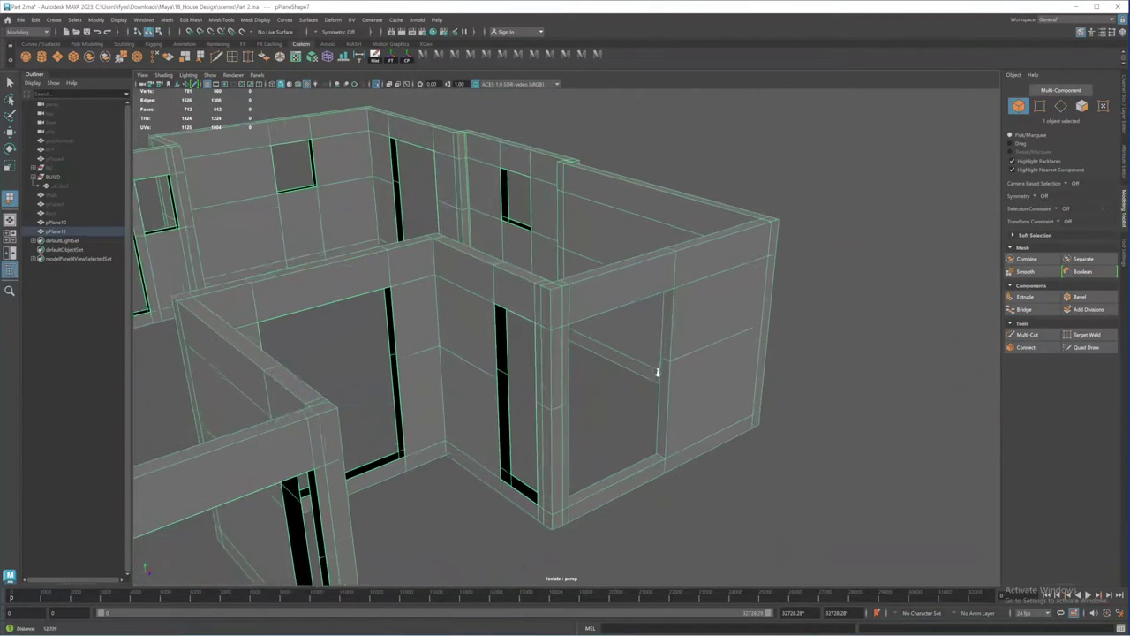
pyautogui.scroll(2, 658, 372)
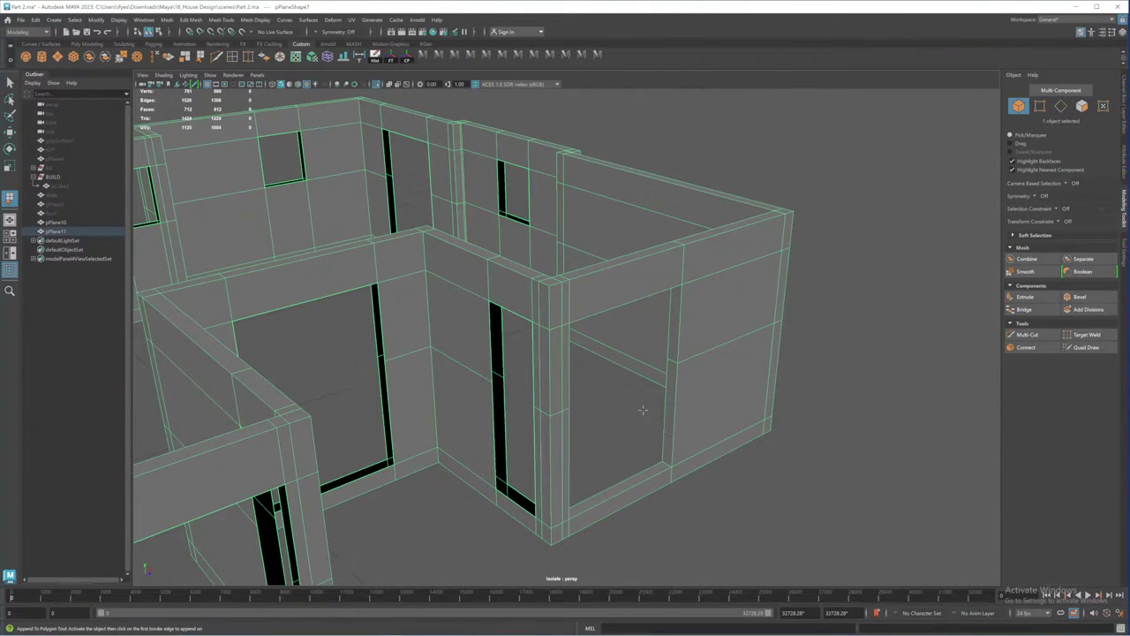
pyautogui.keyDown('alt'); pyautogui.moveTo(643, 427); pyautogui.dragTo(711, 416, button='middle'); pyautogui.keyUp('alt')
pyautogui.keyDown('alt'); pyautogui.moveTo(572, 422); pyautogui.dragTo(630, 429); pyautogui.keyUp('alt')
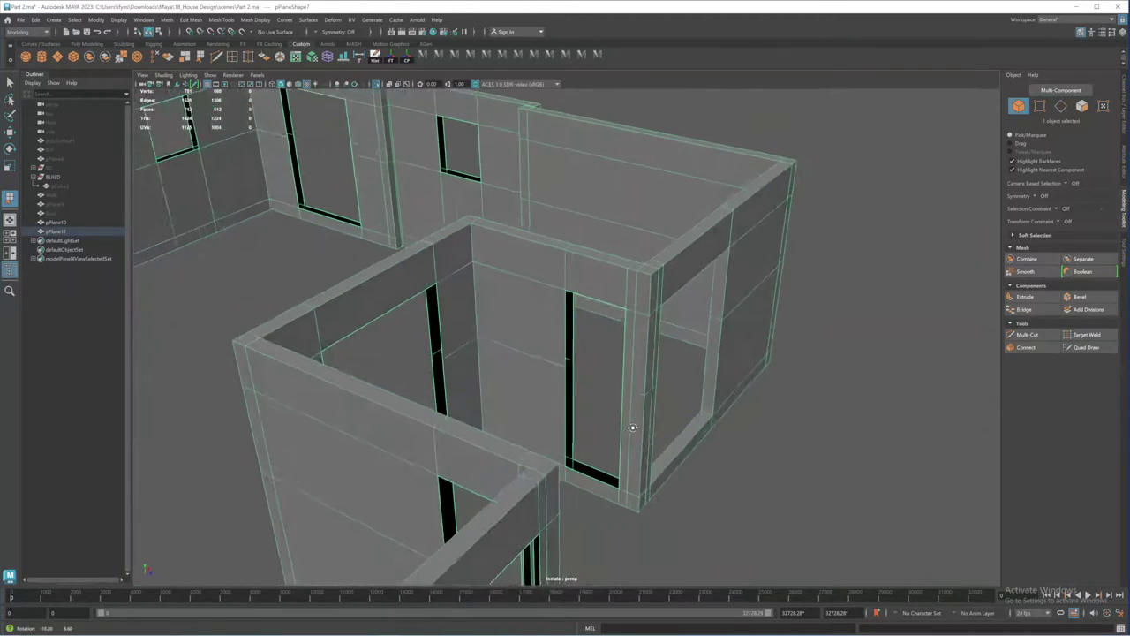
pyautogui.keyDown('alt'); pyautogui.moveTo(619, 438); pyautogui.dragTo(632, 410, button='middle'); pyautogui.keyUp('alt')
pyautogui.scroll(2, 633, 409)
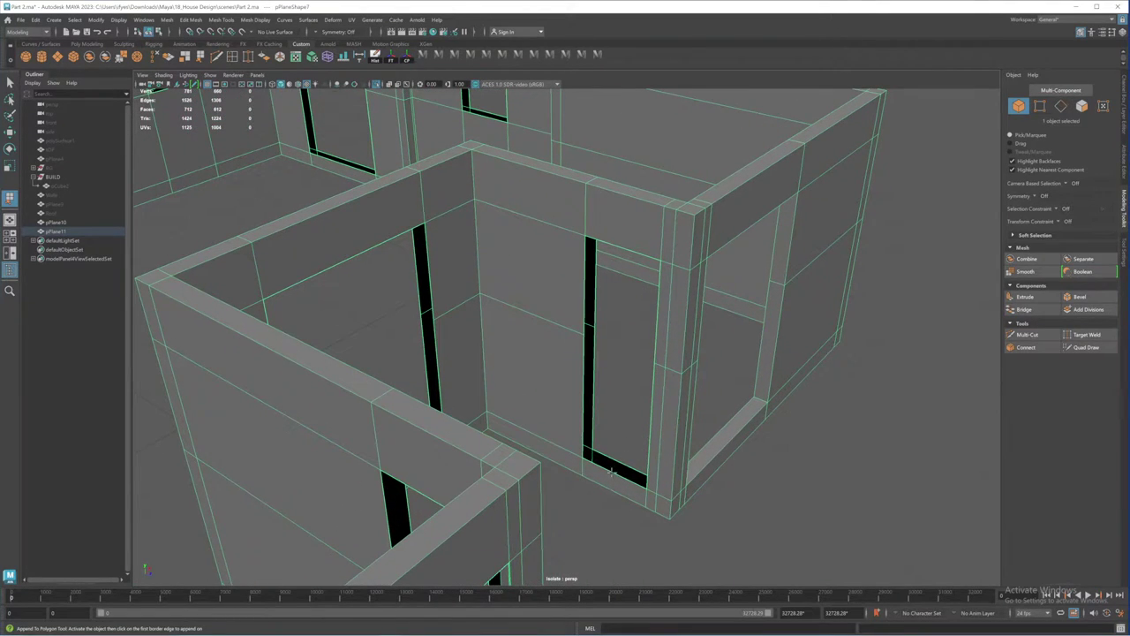
pyautogui.click(613, 462)
pyautogui.click(613, 458)
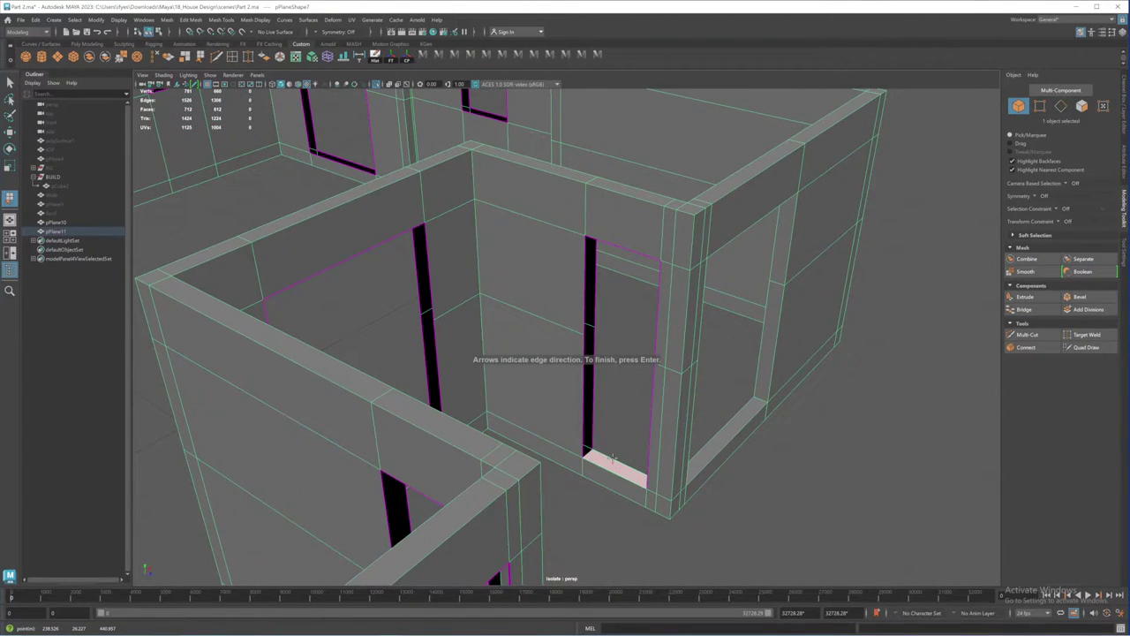
pyautogui.press('Return')
# Step: Close the lower and upper parts of the narrow opening's jamb away from the corner post with appended faces
pyautogui.click(590, 383)
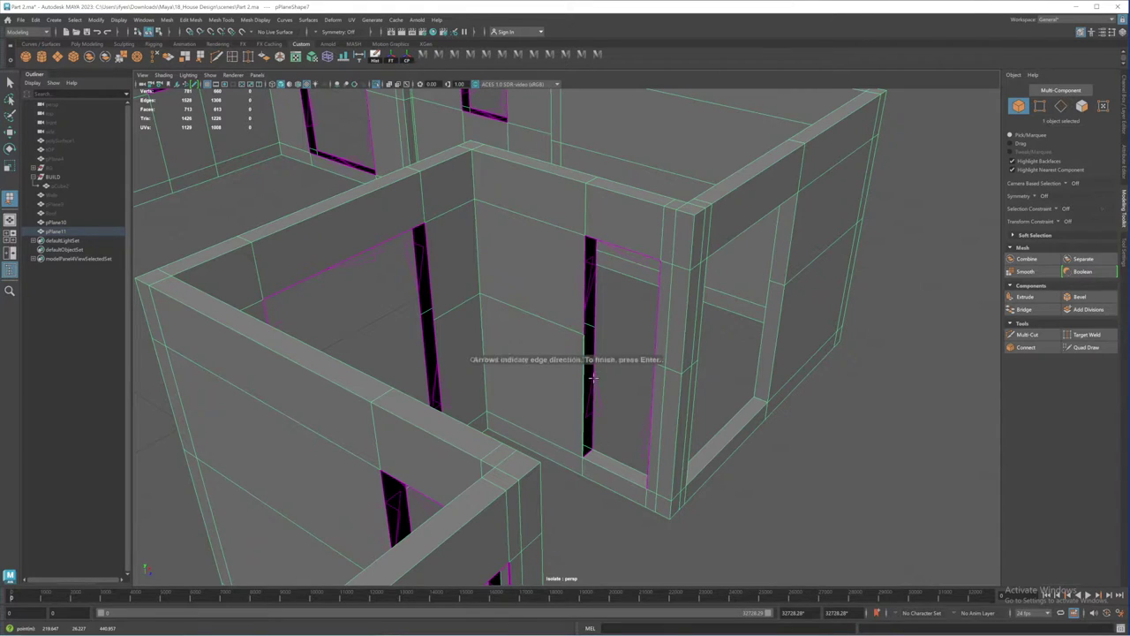
pyautogui.press('Return')
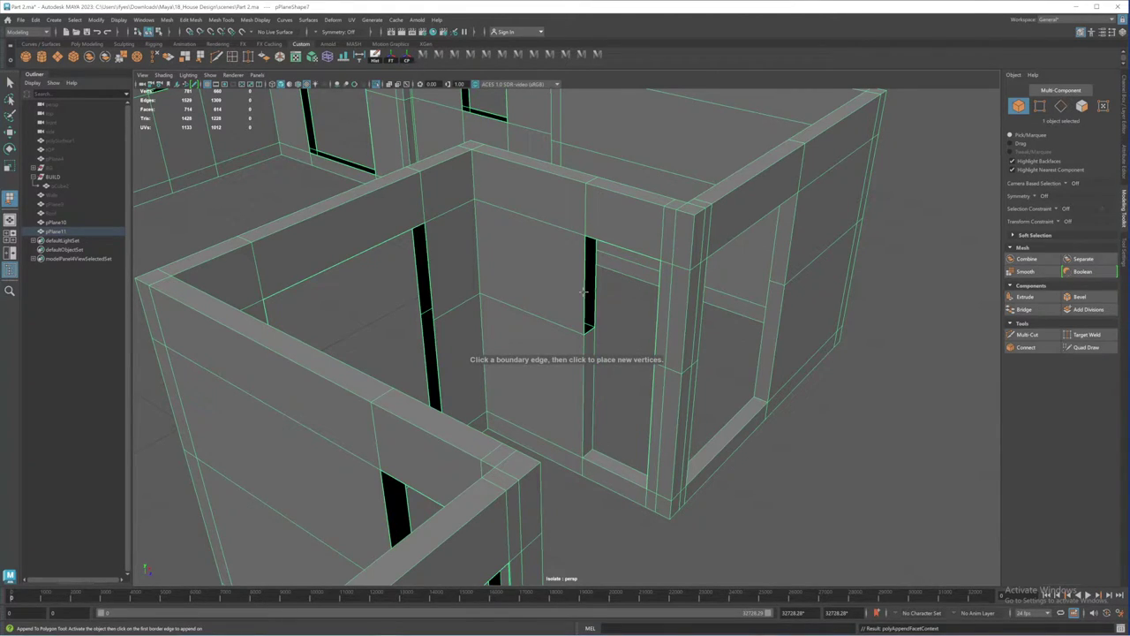
pyautogui.click(595, 293)
pyautogui.click(589, 299)
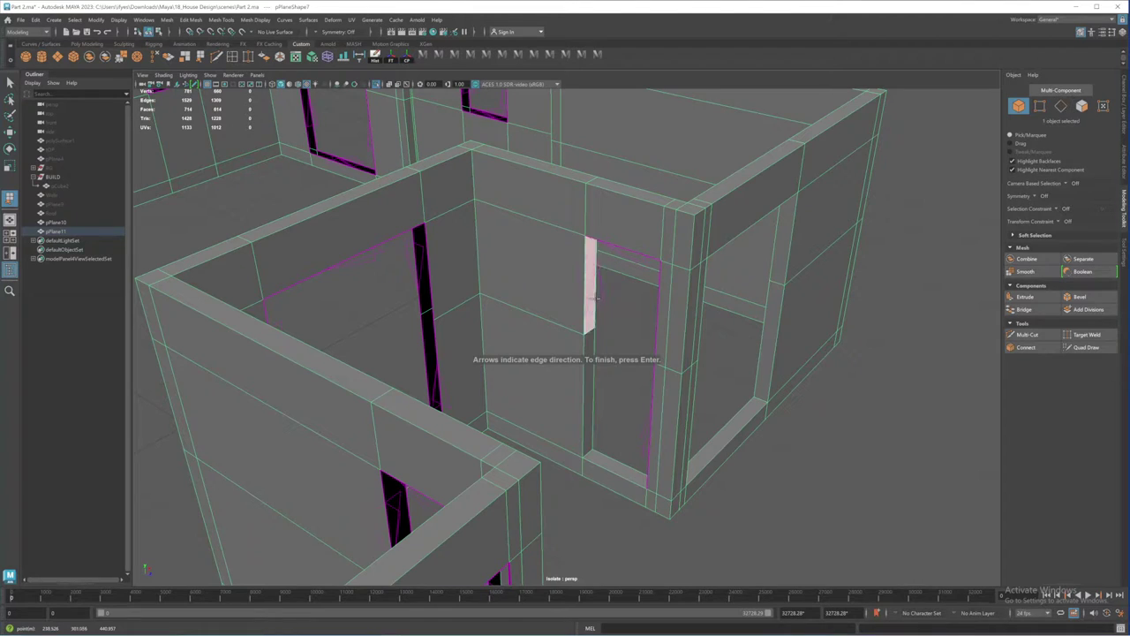
pyautogui.press('Return')
# Step: Append faces closing the upper and lower parts of the narrow opening's jamb on the corner post
pyautogui.keyDown('alt'); pyautogui.moveTo(583, 358); pyautogui.dragTo(588, 326); pyautogui.keyUp('alt')
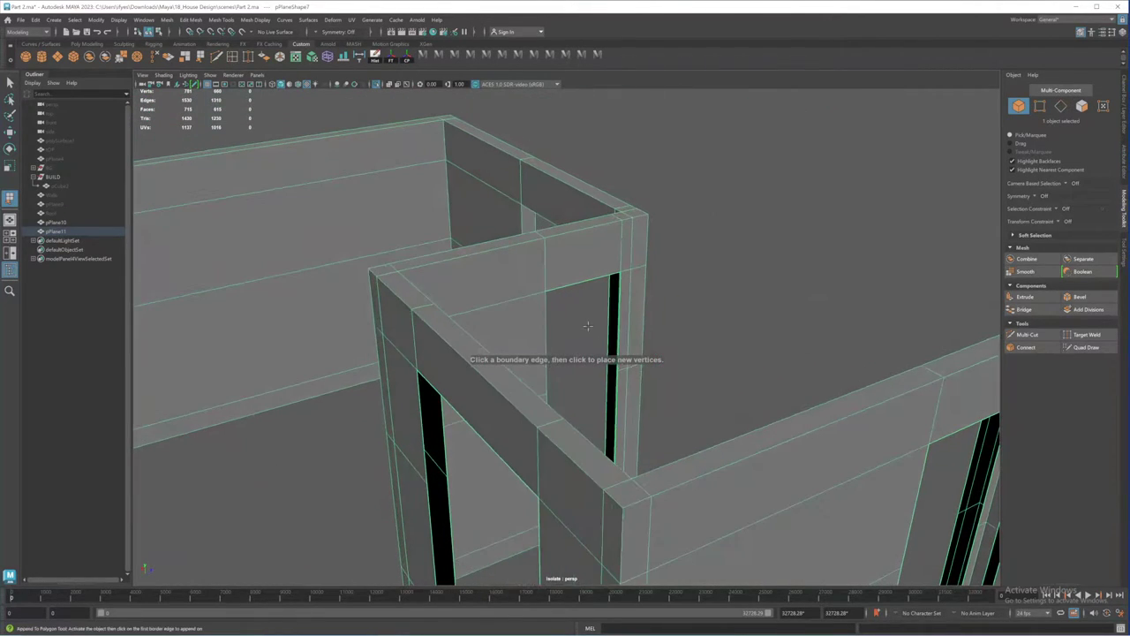
pyautogui.click(608, 307)
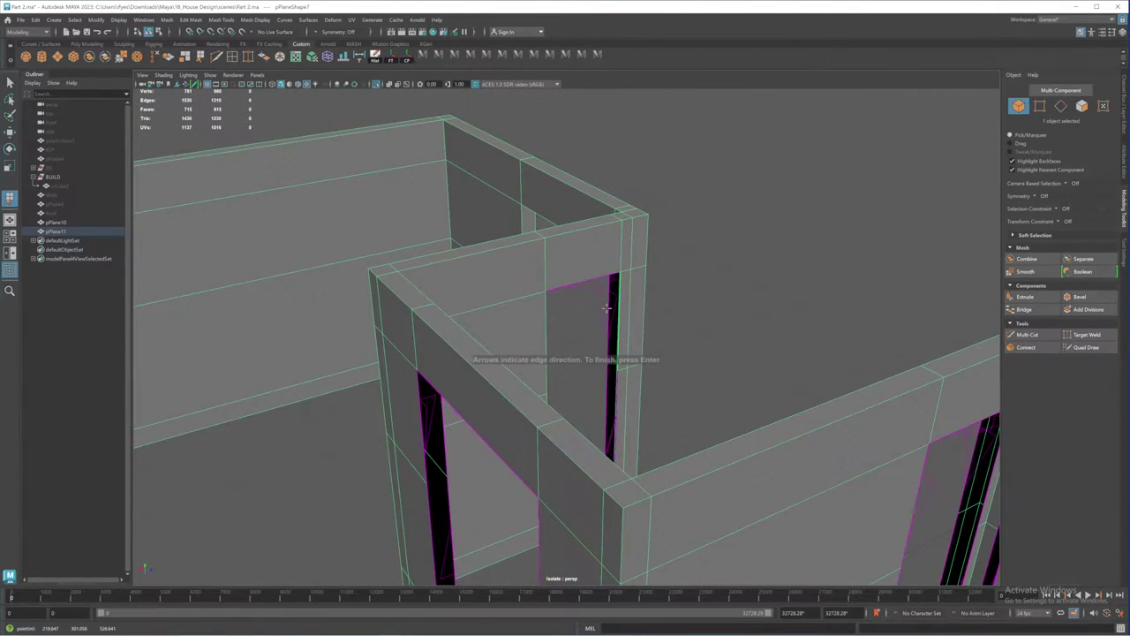
pyautogui.click(610, 306)
pyautogui.press('Return')
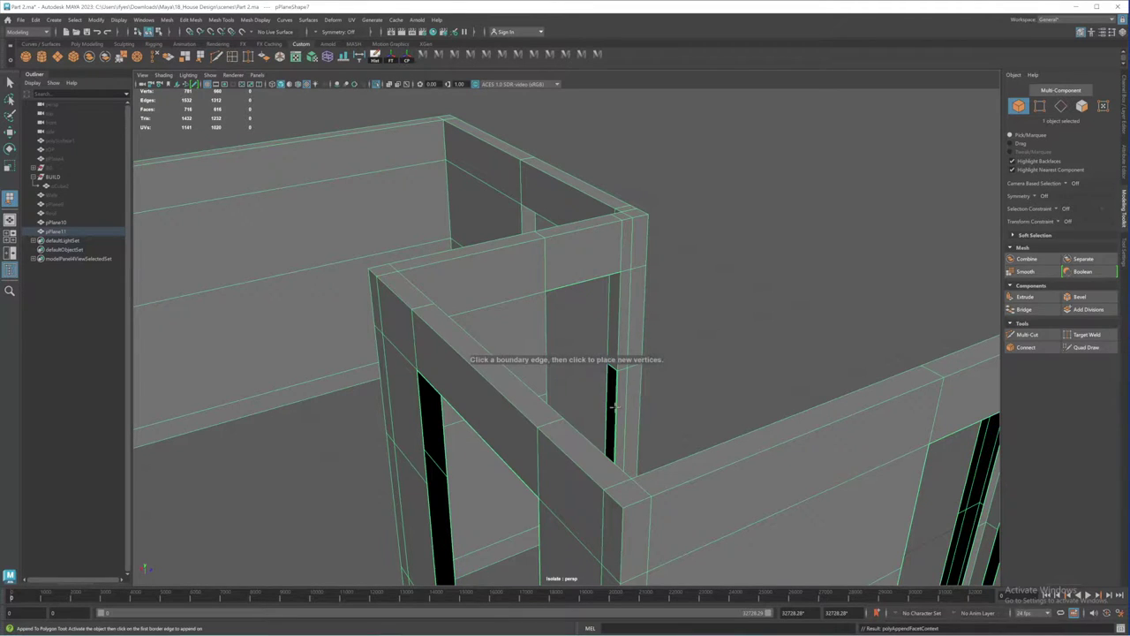
pyautogui.click(612, 402)
pyautogui.click(605, 396)
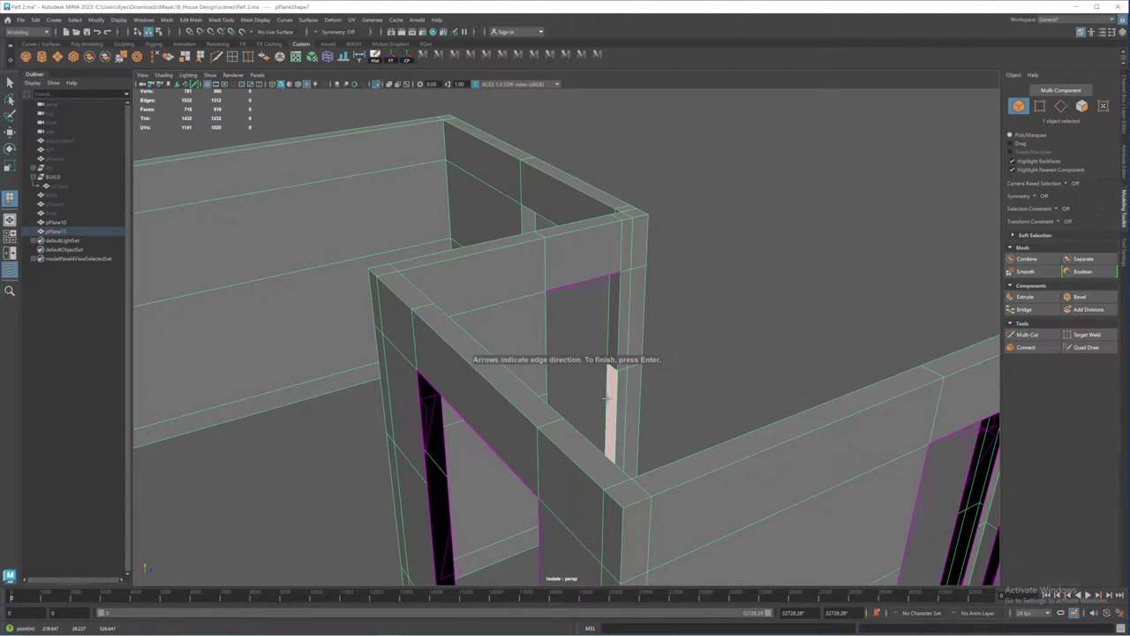
pyautogui.press('Return')
# Step: Append a face across the wall thickness on the underside of the narrow opening's lintel
pyautogui.keyDown('alt'); pyautogui.moveTo(618, 406); pyautogui.dragTo(574, 288); pyautogui.keyUp('alt')
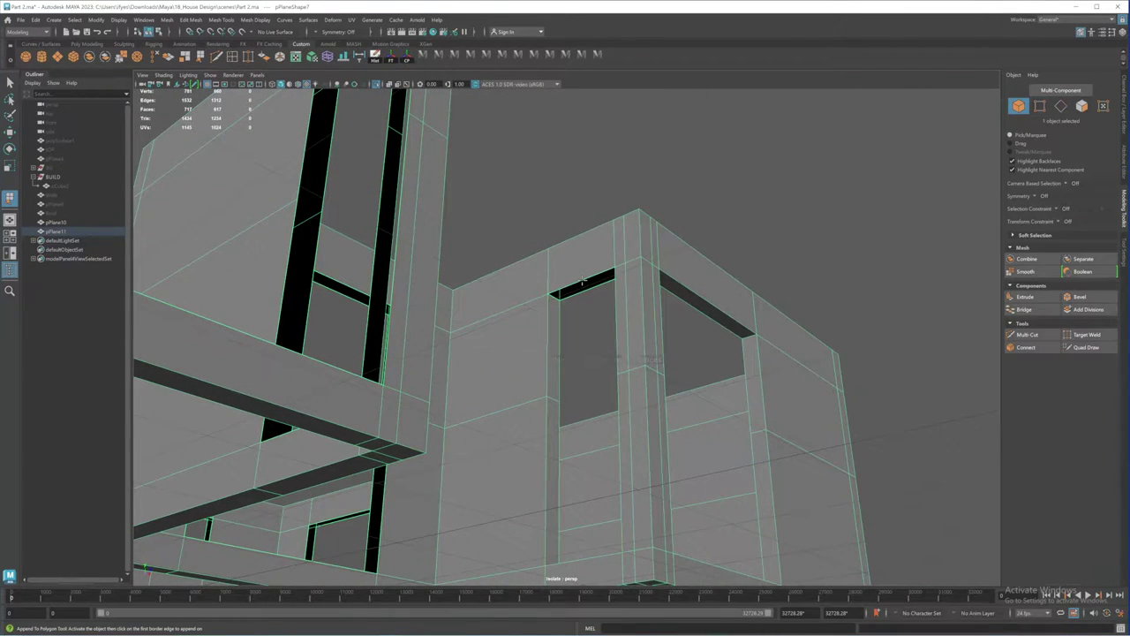
pyautogui.click(584, 287)
pyautogui.click(584, 289)
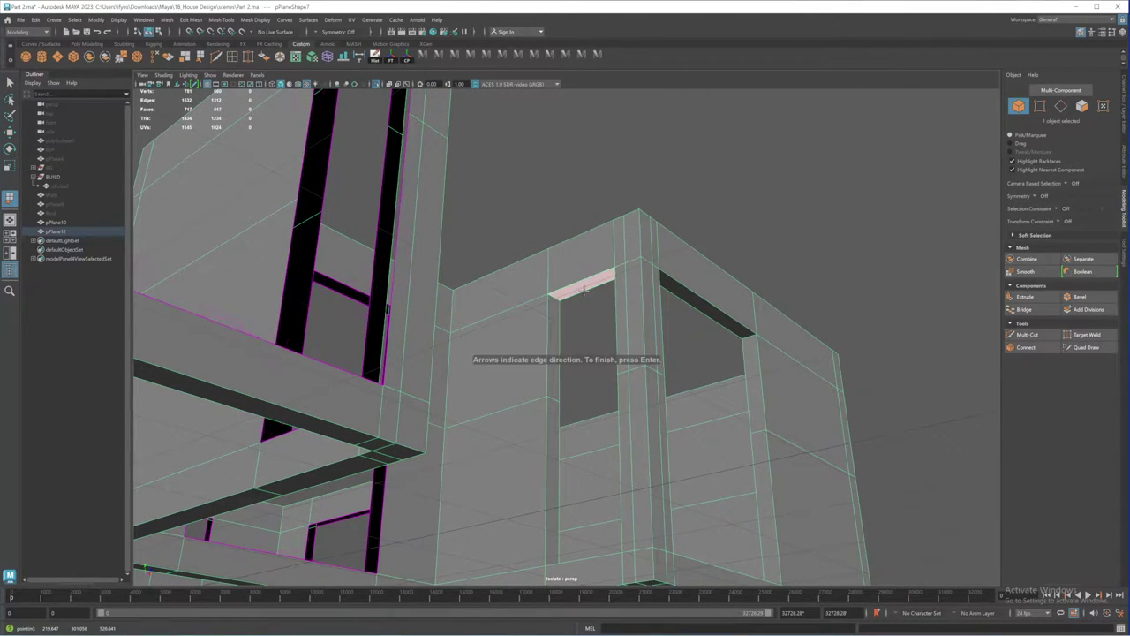
pyautogui.press('Return')
# Step: Append faces closing the upper and lower parts of the jamb nearest the inner corner in the adjoining wall's wide opening
pyautogui.keyDown('alt'); pyautogui.moveTo(584, 292); pyautogui.dragTo(570, 328); pyautogui.keyUp('alt')
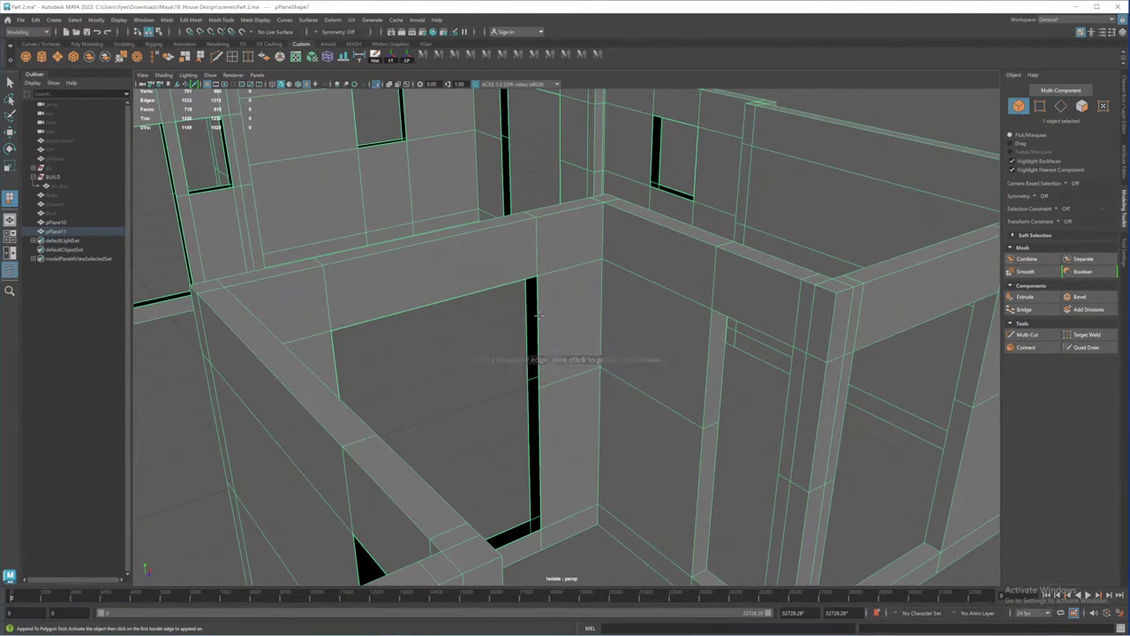
pyautogui.click(528, 316)
pyautogui.click(531, 323)
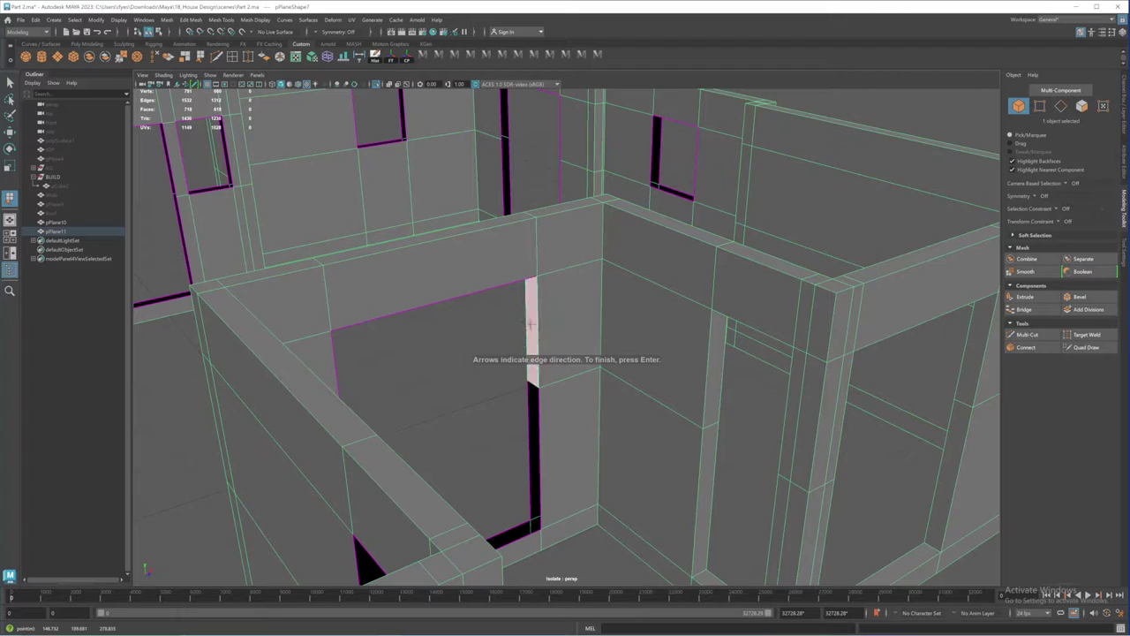
pyautogui.press('Return')
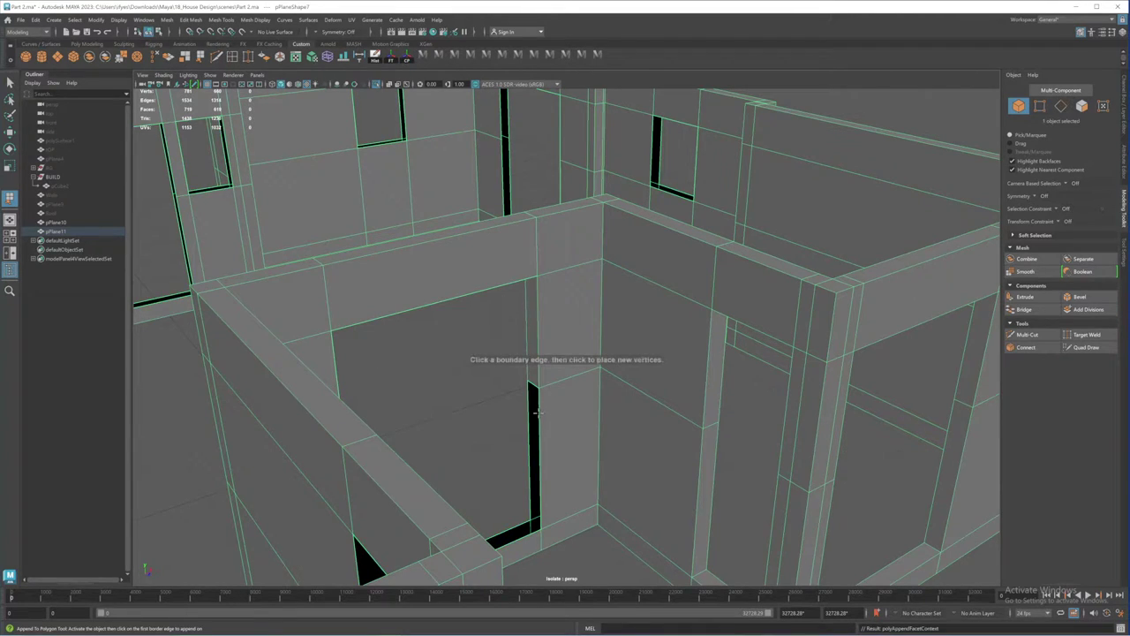
pyautogui.click(536, 412)
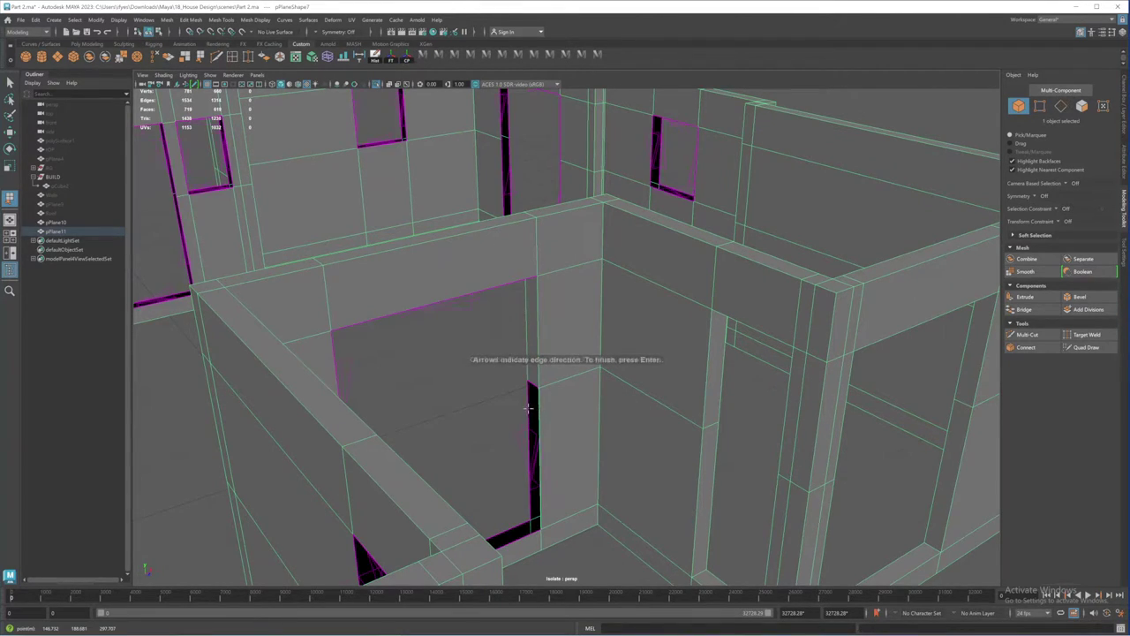
pyautogui.click(528, 408)
pyautogui.press('Return')
pyautogui.keyDown('alt'); pyautogui.moveTo(528, 408); pyautogui.dragTo(518, 501); pyautogui.keyUp('alt')
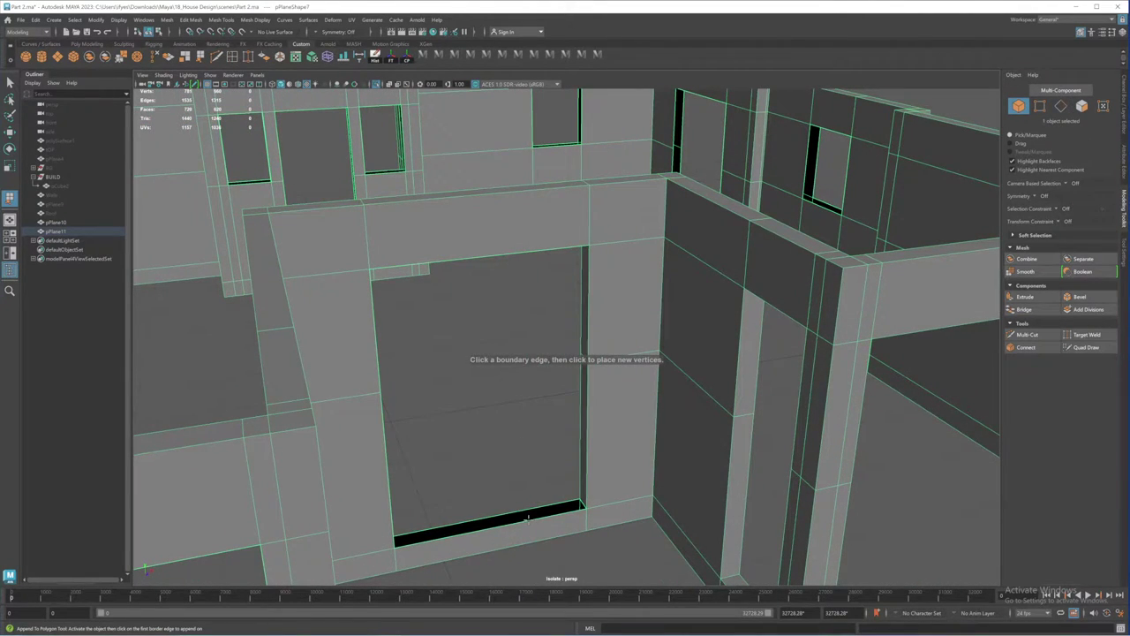
pyautogui.click(525, 511)
pyautogui.click(523, 513)
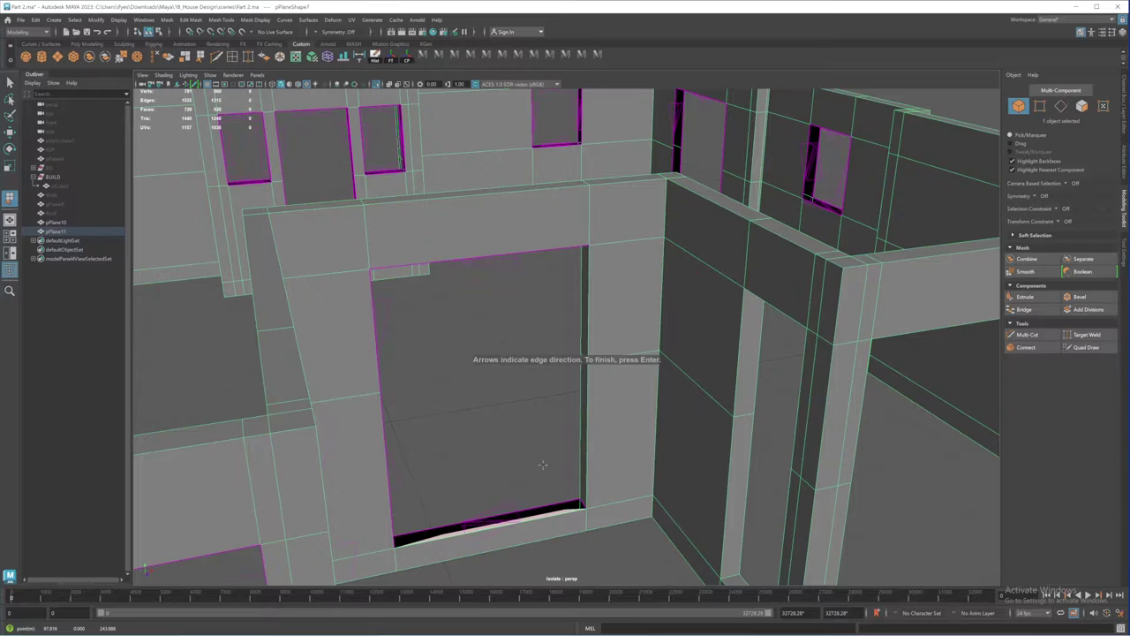
pyautogui.keyDown('alt'); pyautogui.moveTo(635, 373); pyautogui.dragTo(593, 397); pyautogui.keyUp('alt')
pyautogui.keyDown('alt'); pyautogui.moveTo(532, 350); pyautogui.dragTo(484, 305); pyautogui.keyUp('alt')
pyautogui.press('Return')
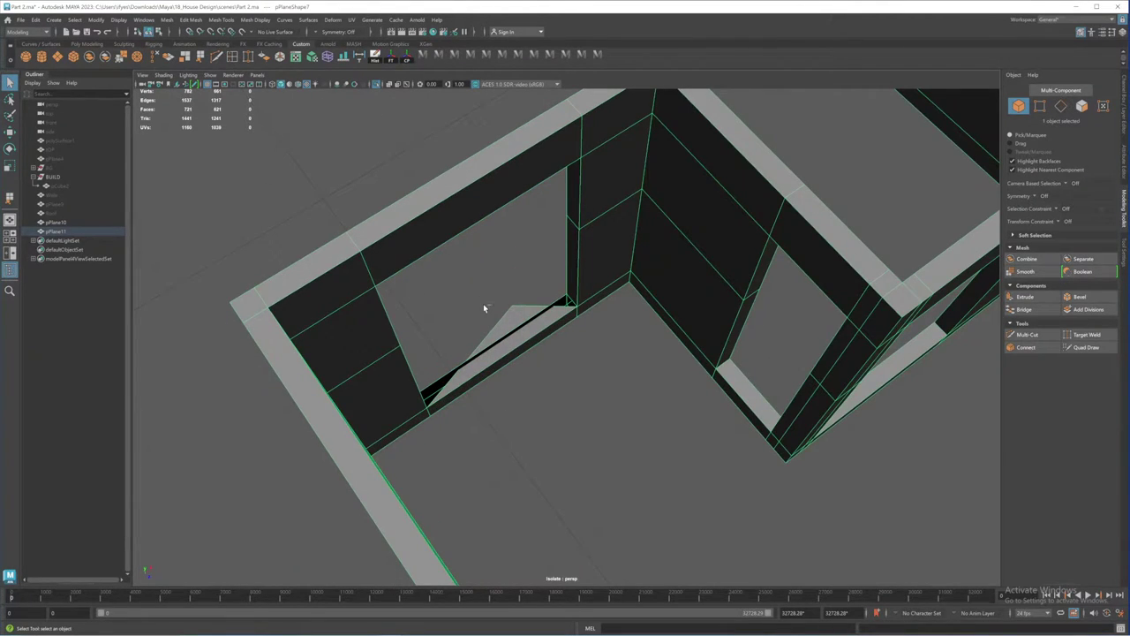
pyautogui.hotkey('ctrl', 'z')
# Step: Append a face across the wall thickness on the sill of the adjoining wall's wide opening
pyautogui.keyDown('alt'); pyautogui.moveTo(542, 350); pyautogui.dragTo(526, 423); pyautogui.keyUp('alt')
pyautogui.press('g')
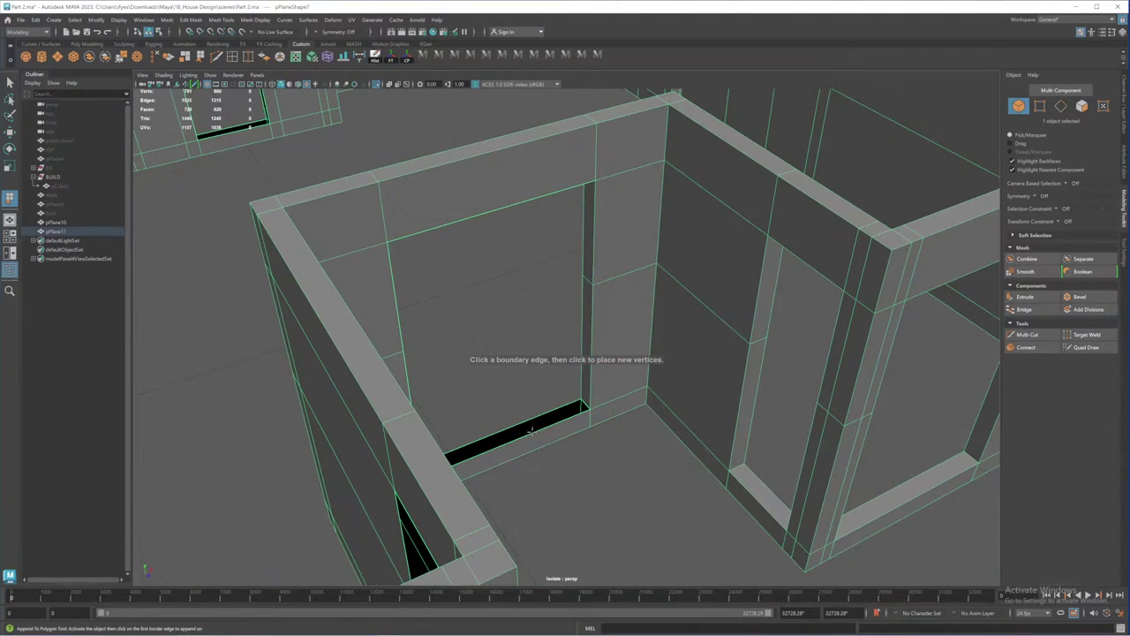
pyautogui.click(521, 423)
pyautogui.click(522, 425)
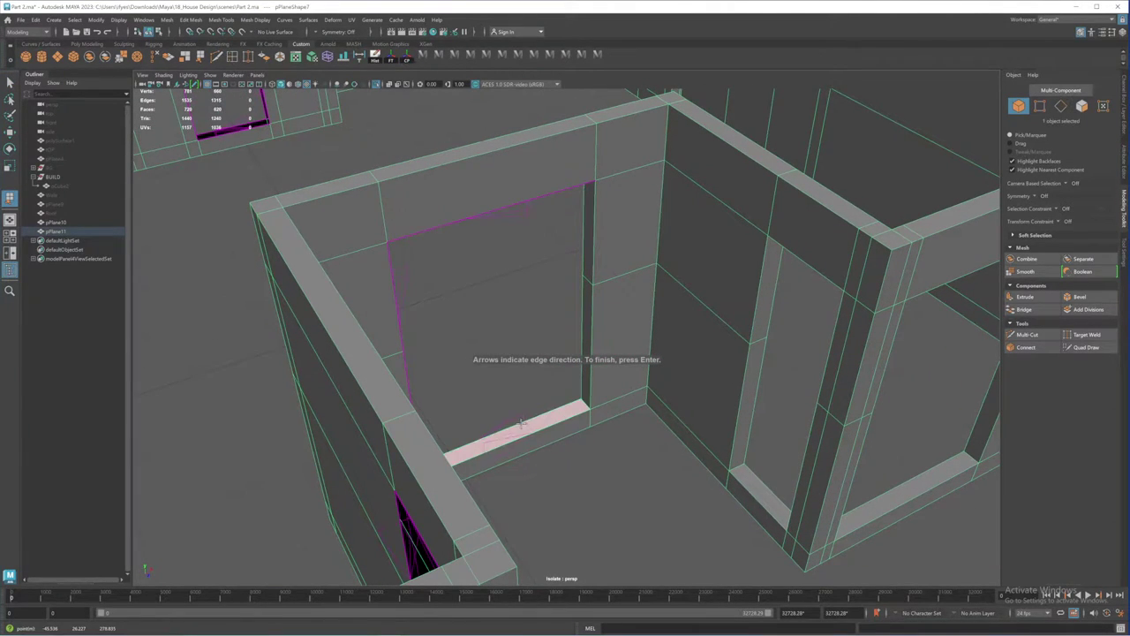
pyautogui.press('Return')
# Step: Close the lower and upper parts of the wide opening's remaining jamb with appended faces
pyautogui.keyDown('alt'); pyautogui.moveTo(525, 422); pyautogui.dragTo(500, 394); pyautogui.keyUp('alt')
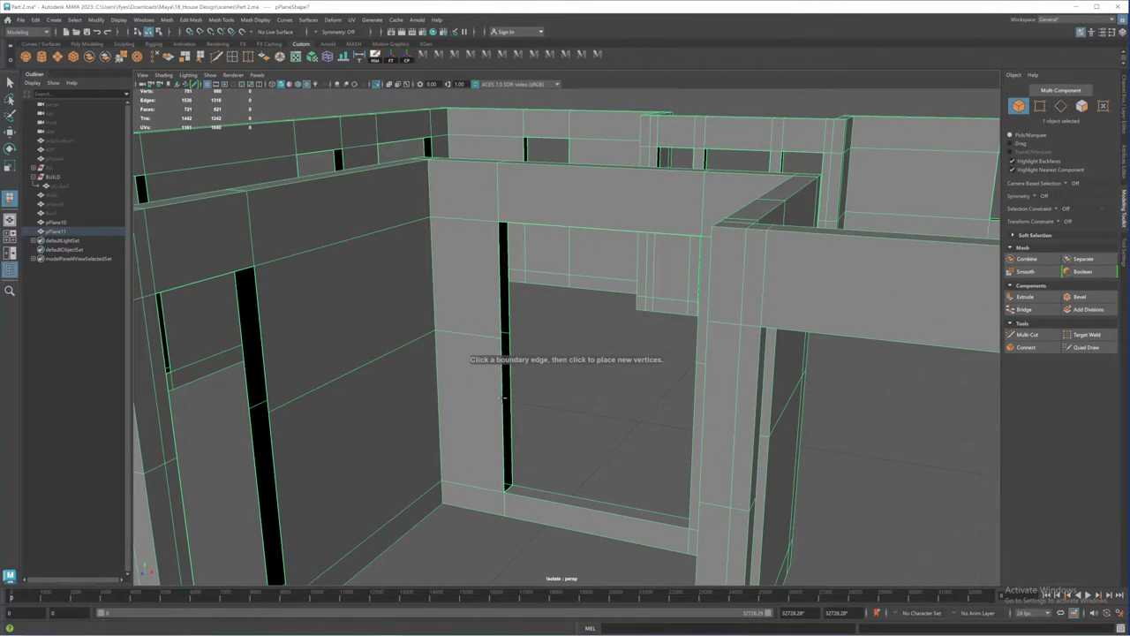
pyautogui.click(504, 397)
pyautogui.click(510, 384)
pyautogui.press('Return')
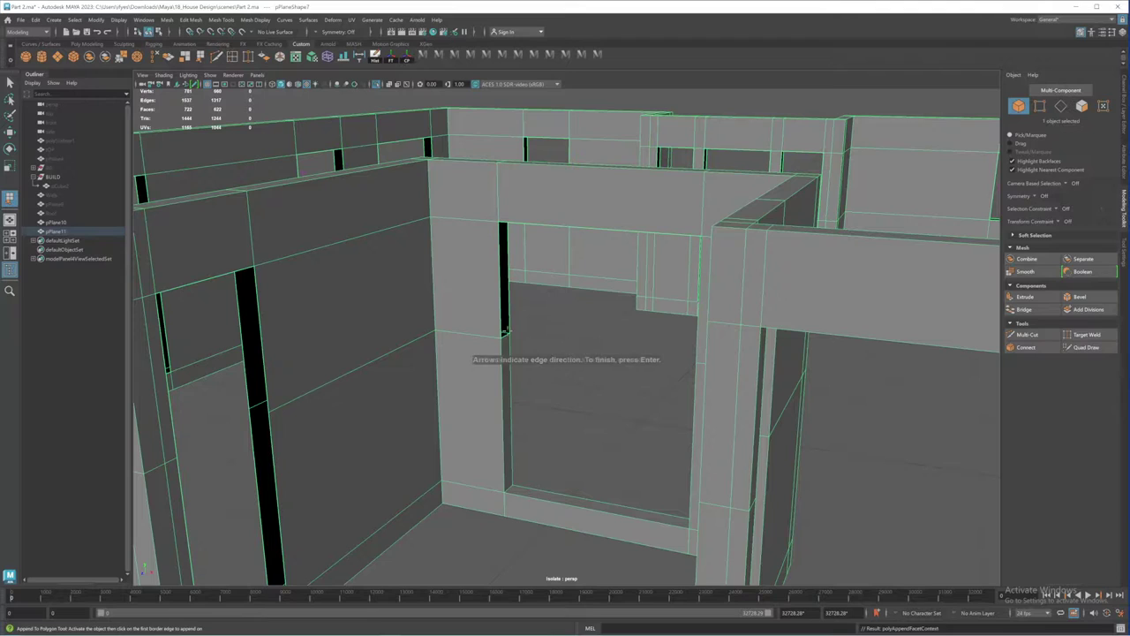
pyautogui.click(503, 311)
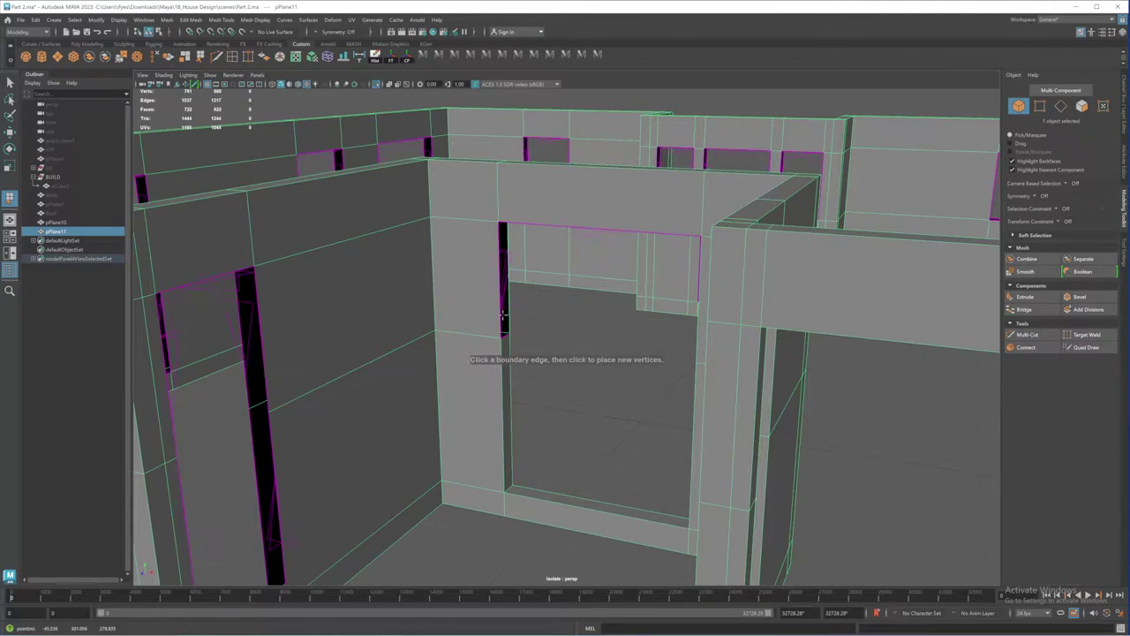
pyautogui.click(503, 311)
pyautogui.press('Return')
pyautogui.keyDown('alt'); pyautogui.moveTo(502, 311); pyautogui.dragTo(544, 330); pyautogui.keyUp('alt')
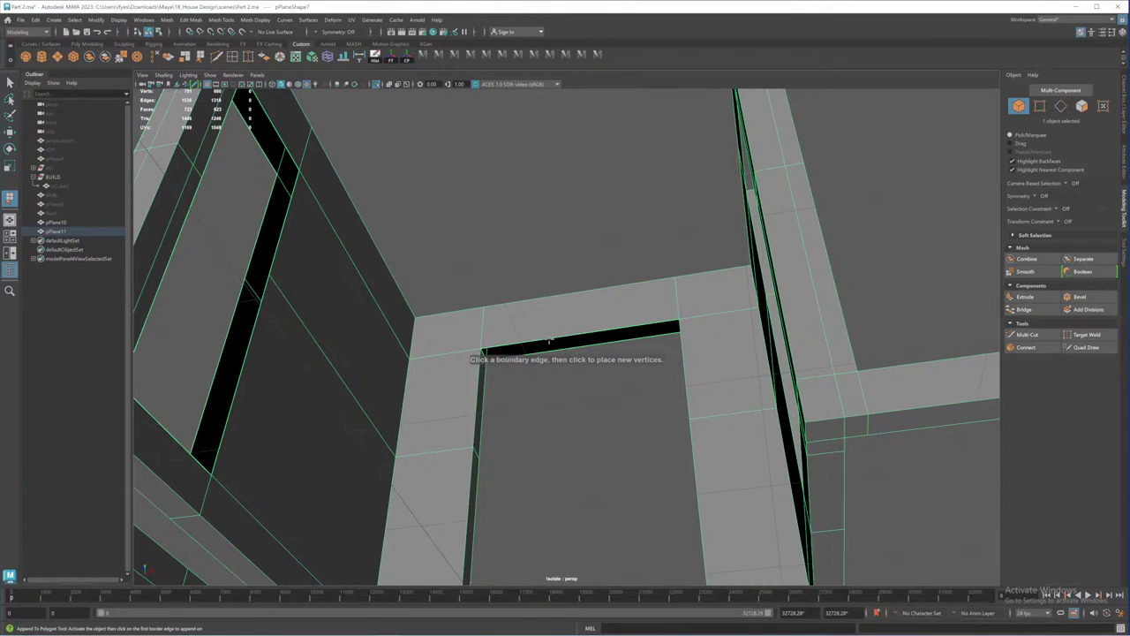
pyautogui.click(549, 341)
pyautogui.click(548, 350)
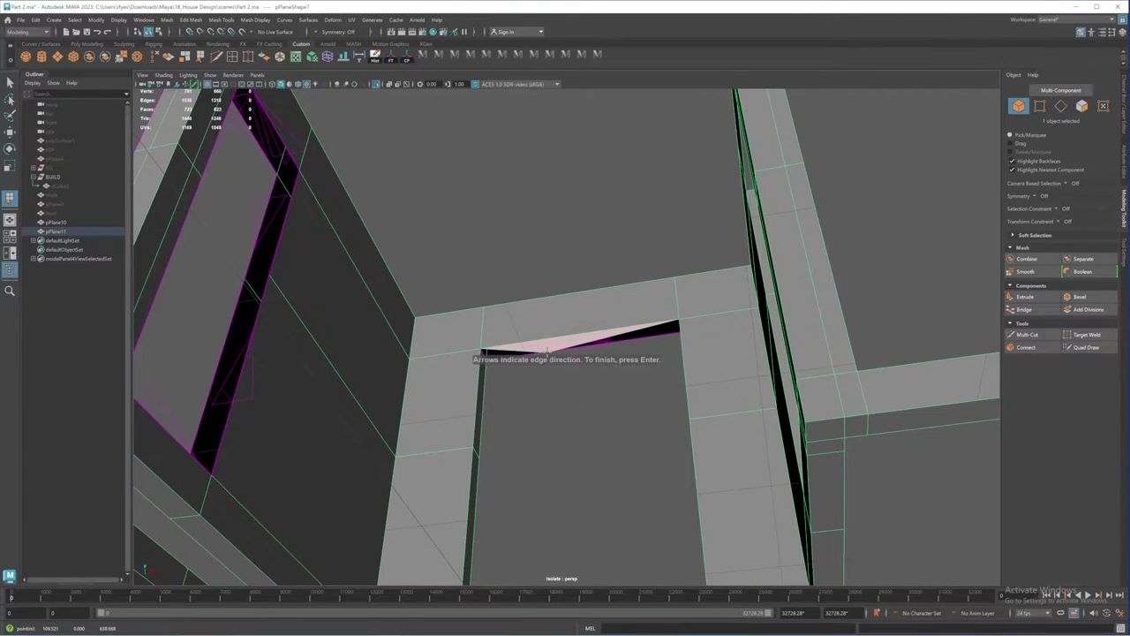
pyautogui.keyDown('alt'); pyautogui.moveTo(548, 351); pyautogui.dragTo(547, 391); pyautogui.keyUp('alt')
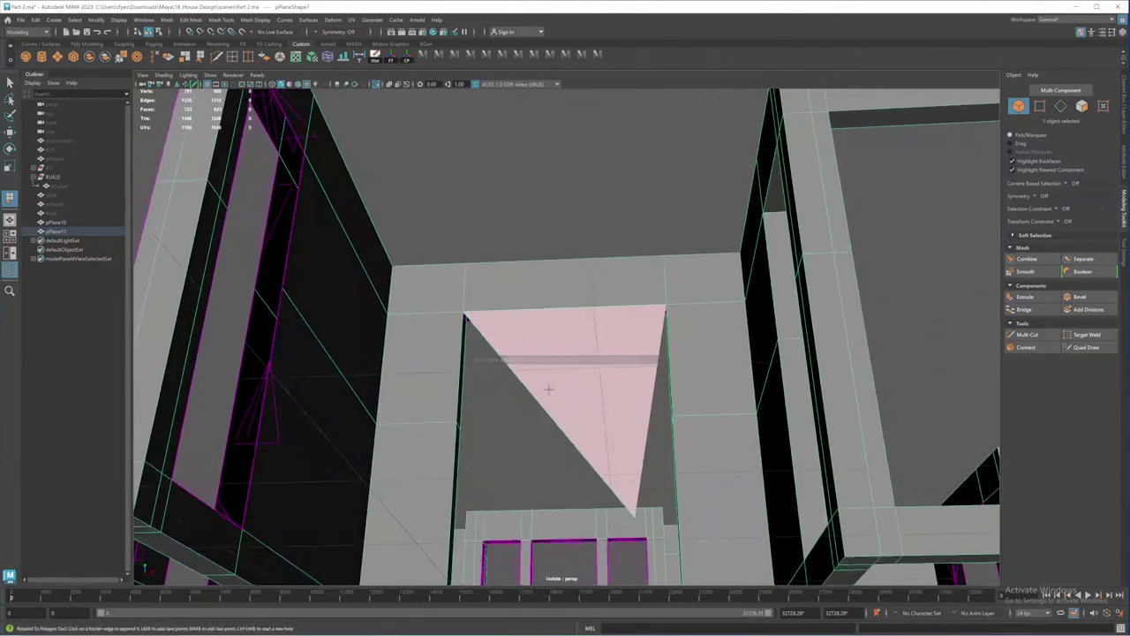
pyautogui.press('Return')
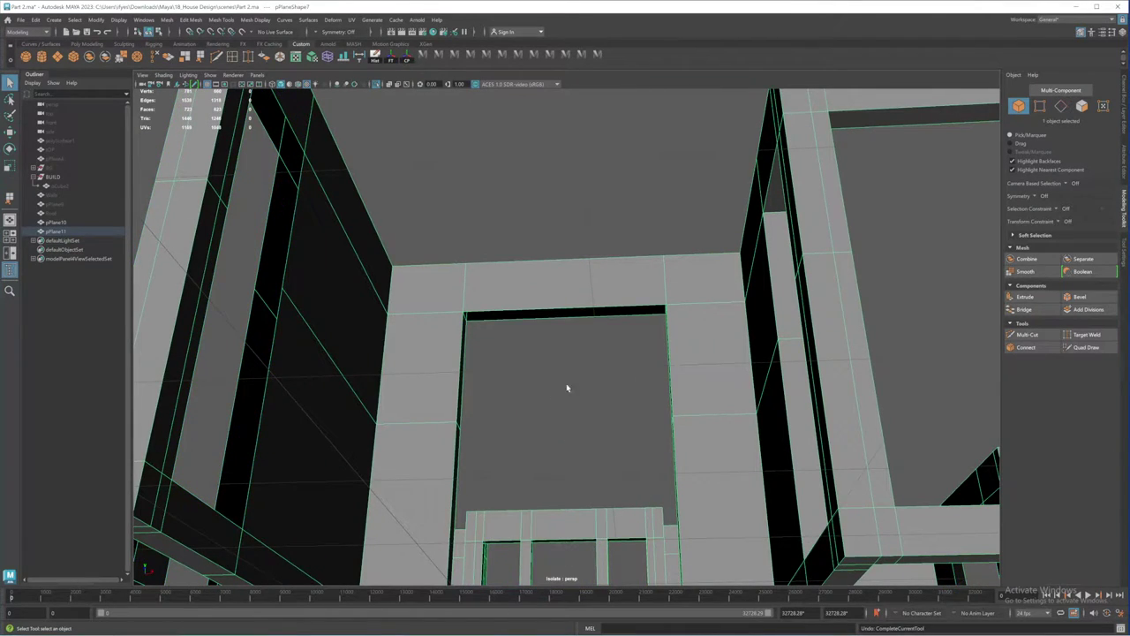
# Step: Append a face bridging the inner and outer edges on the underside of the wide opening's lintel
pyautogui.press('g')
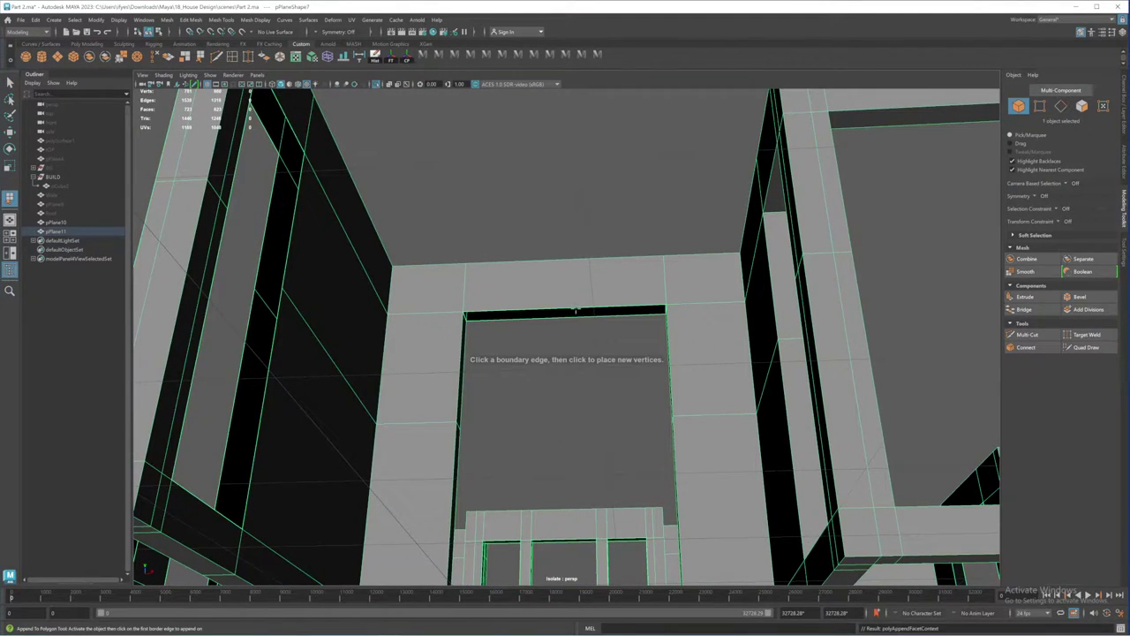
pyautogui.click(573, 311)
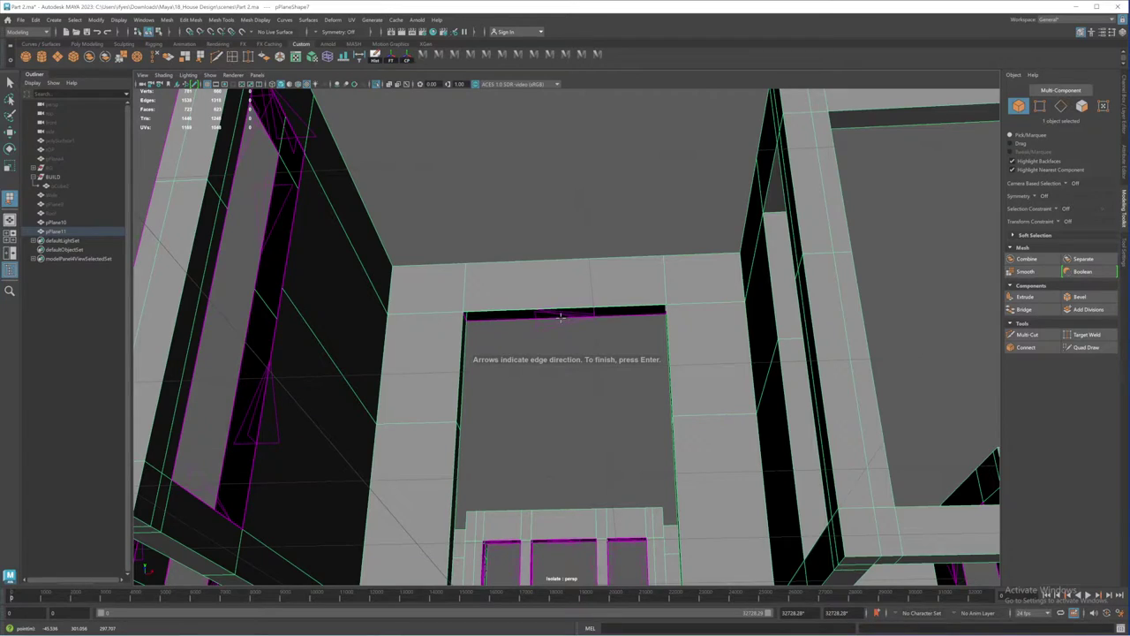
pyautogui.click(560, 317)
pyautogui.press('Return')
pyautogui.keyDown('alt'); pyautogui.moveTo(565, 327); pyautogui.dragTo(560, 376); pyautogui.keyUp('alt')
pyautogui.press('g')
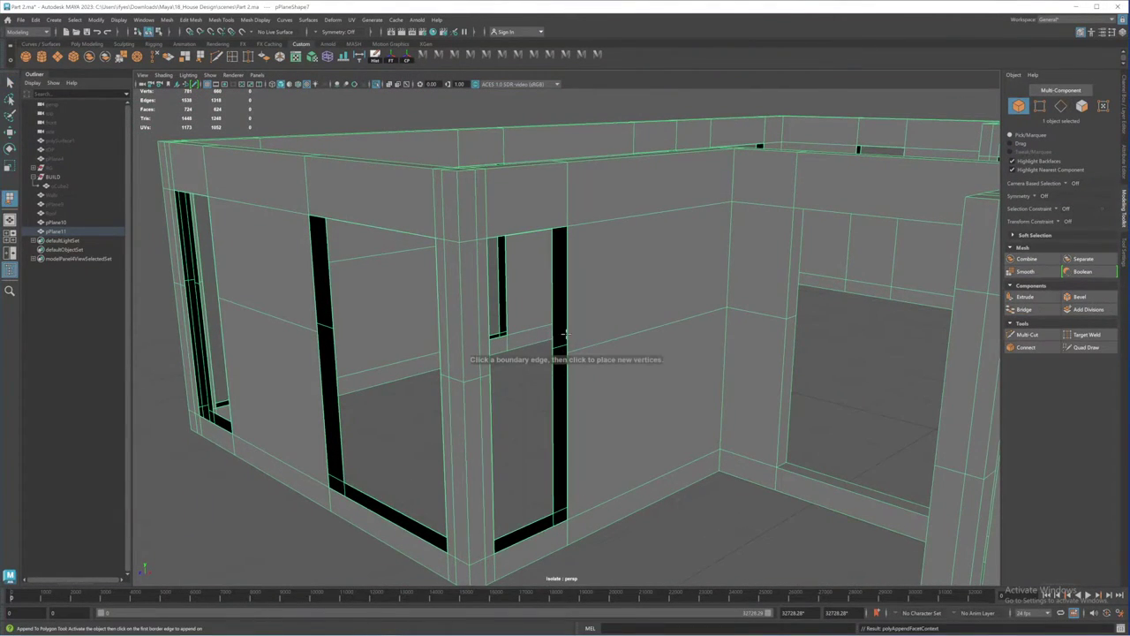
# Step: Append faces closing the upper and lower parts of the far jamb and the sill of the narrow opening beside the outer corner
pyautogui.click(552, 323)
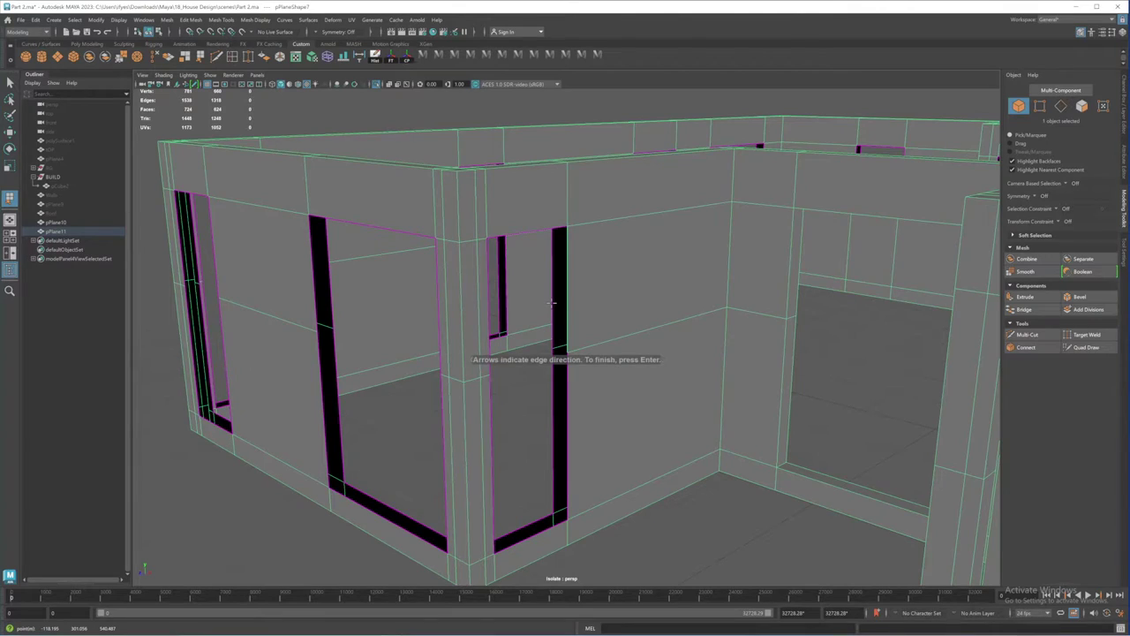
pyautogui.click(552, 303)
pyautogui.press('Return')
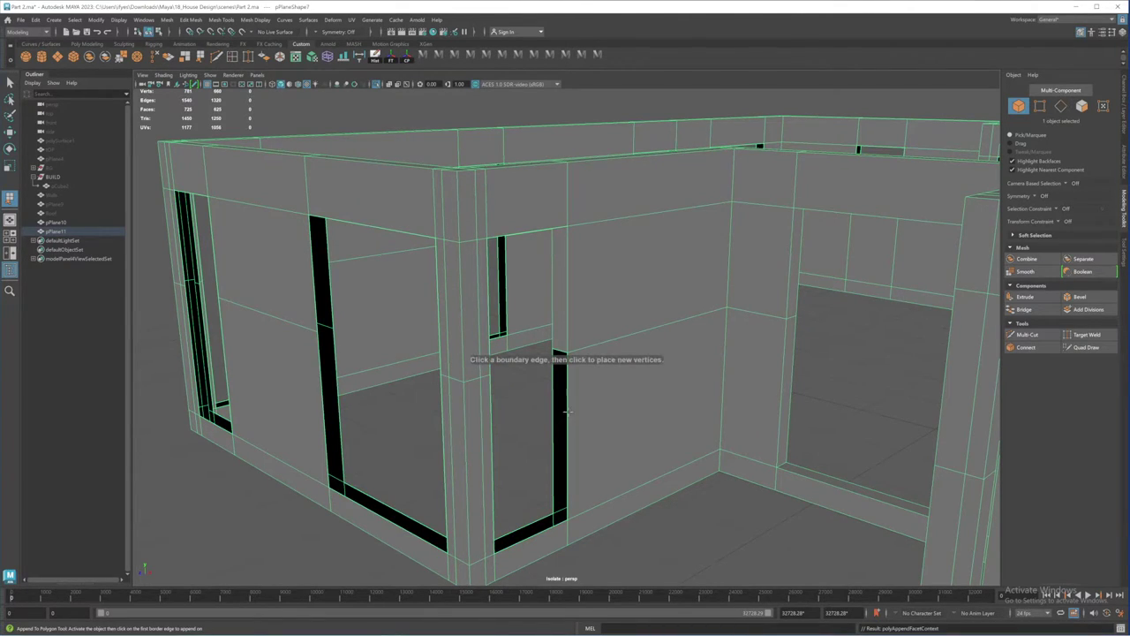
pyautogui.click(565, 412)
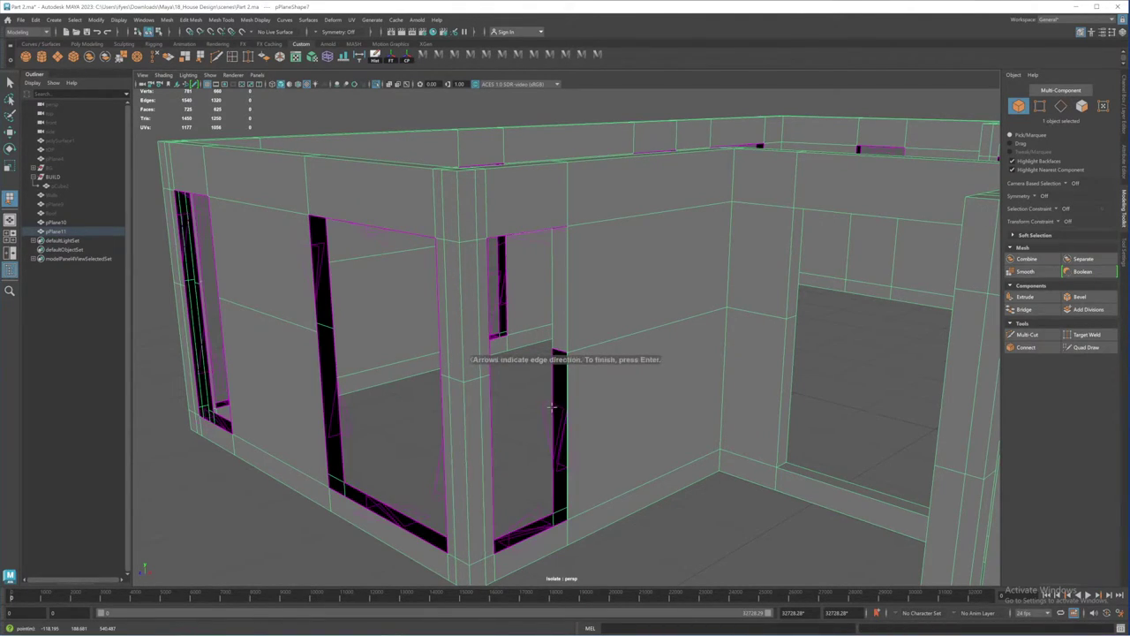
pyautogui.click(550, 407)
pyautogui.press('Return')
pyautogui.keyDown('alt'); pyautogui.moveTo(551, 407); pyautogui.dragTo(584, 434); pyautogui.keyUp('alt')
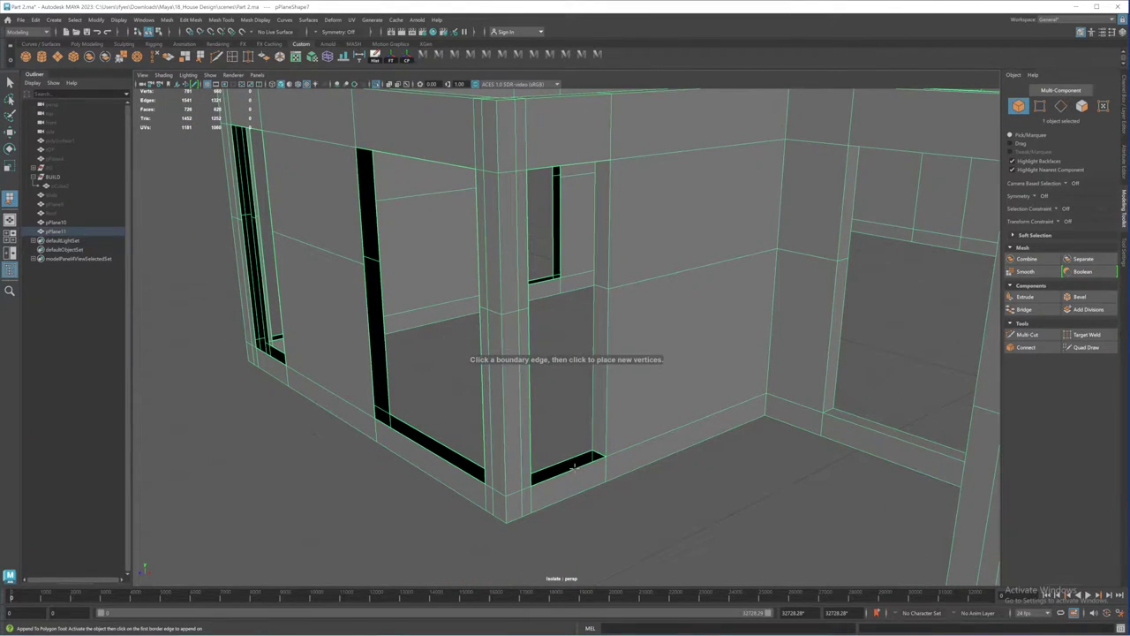
pyautogui.click(572, 460)
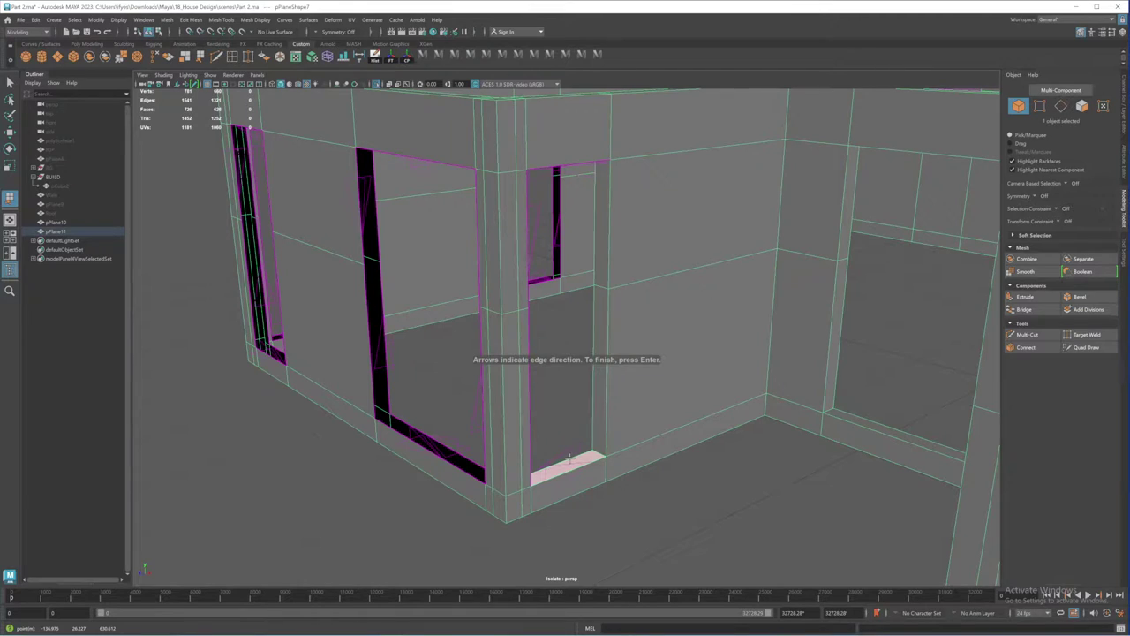
pyautogui.press('Return')
# Step: Append a face closing the lower part of the jamb nearest the corner in the short wall's narrow opening
pyautogui.keyDown('alt'); pyautogui.moveTo(570, 458); pyautogui.dragTo(491, 373); pyautogui.keyUp('alt')
pyautogui.click(491, 371)
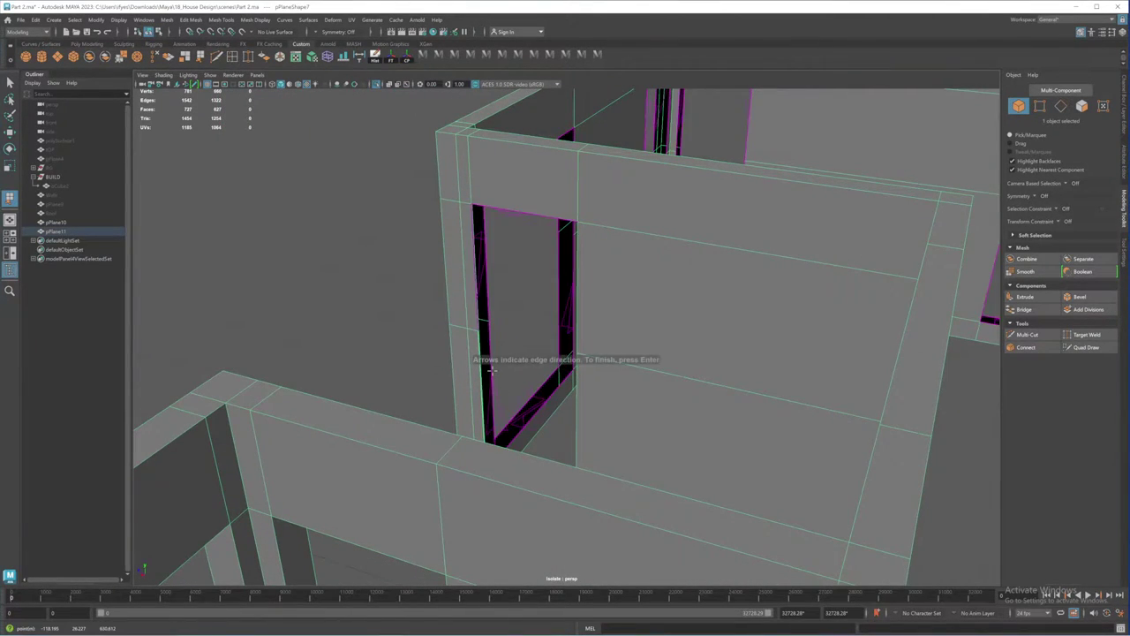
pyautogui.click(490, 369)
pyautogui.press('Return')
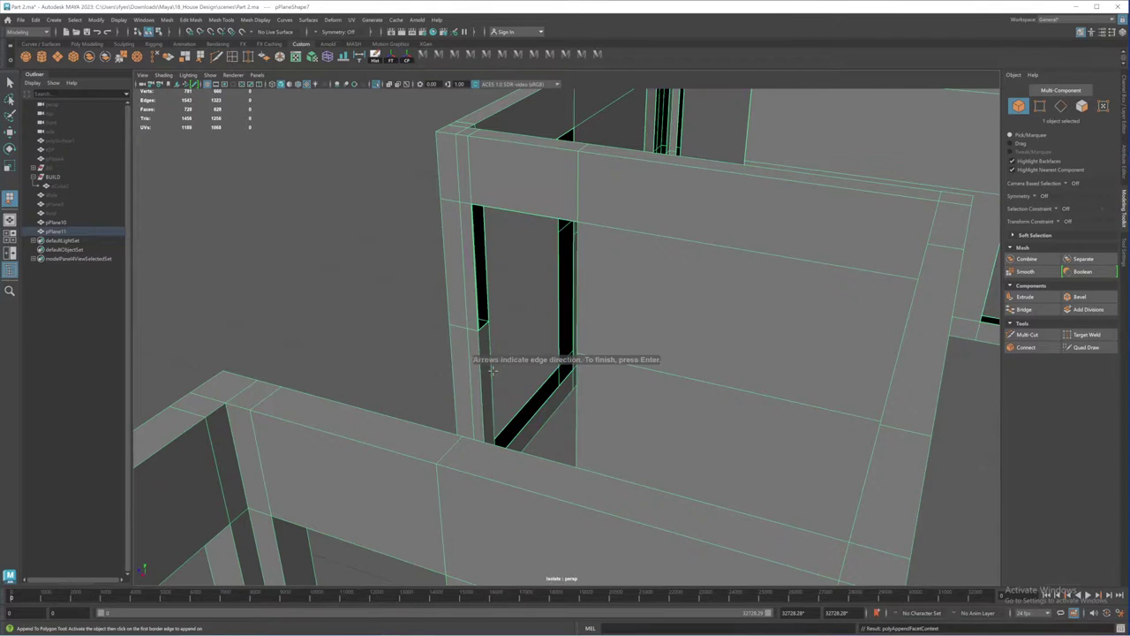
# Step: Append a face across the wall thickness on the open jamb of the smaller window in the long wall
pyautogui.keyDown('alt'); pyautogui.moveTo(649, 306); pyautogui.dragTo(509, 353); pyautogui.keyUp('alt')
pyautogui.keyDown('alt'); pyautogui.moveTo(510, 354); pyautogui.dragTo(490, 383, button='middle'); pyautogui.keyUp('alt')
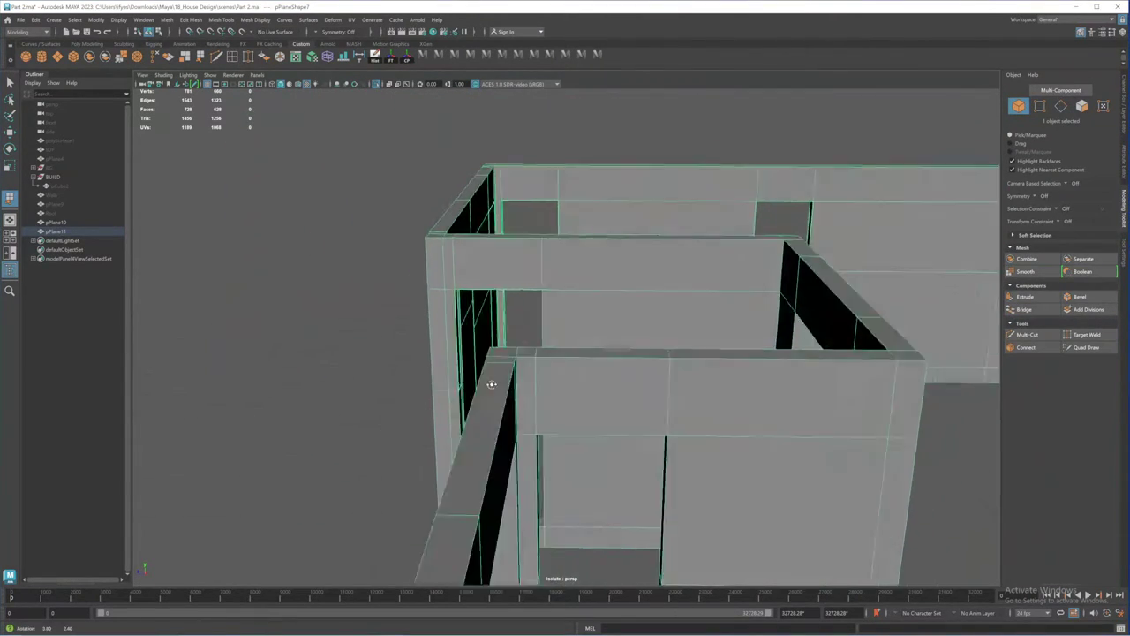
pyautogui.keyDown('alt'); pyautogui.moveTo(489, 384); pyautogui.dragTo(542, 385); pyautogui.keyUp('alt')
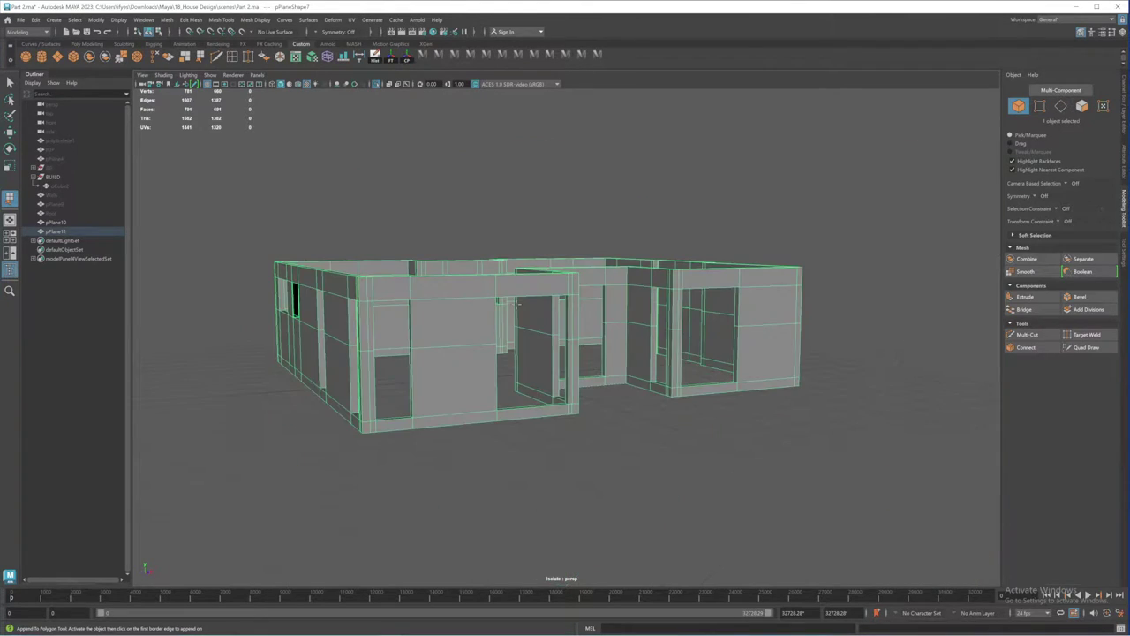
pyautogui.keyDown('alt'); pyautogui.moveTo(539, 358); pyautogui.dragTo(412, 386); pyautogui.keyUp('alt')
pyautogui.keyDown('alt'); pyautogui.moveTo(413, 388); pyautogui.dragTo(500, 300, button='middle'); pyautogui.keyUp('alt')
pyautogui.keyDown('alt'); pyautogui.moveTo(500, 300); pyautogui.dragTo(523, 328, button='right'); pyautogui.keyUp('alt')
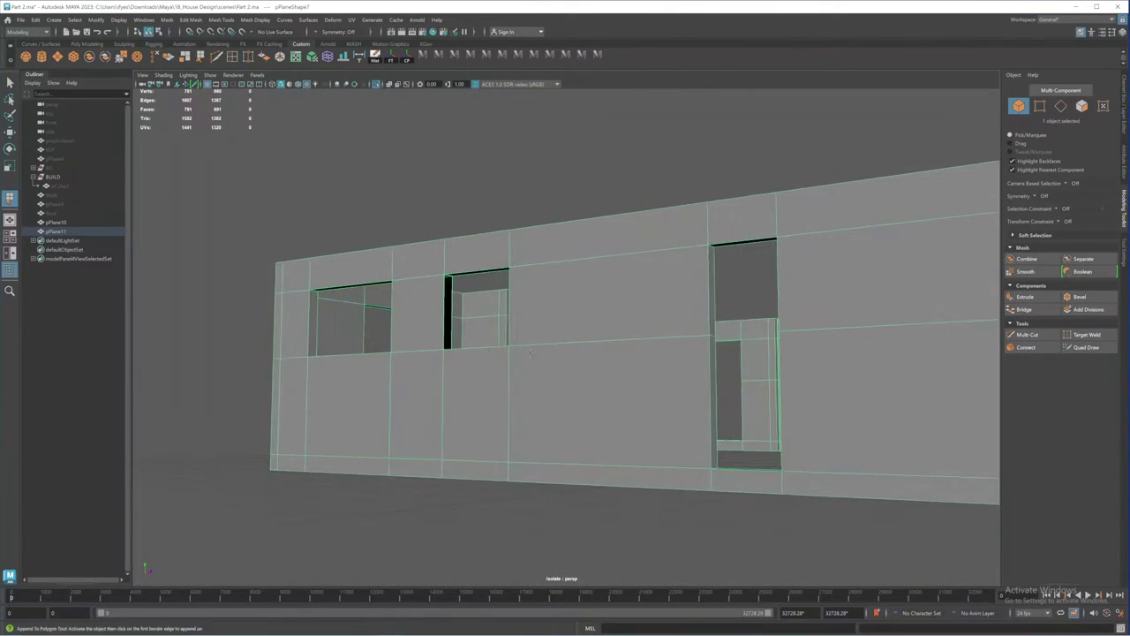
pyautogui.keyDown('alt'); pyautogui.moveTo(522, 328); pyautogui.dragTo(479, 358); pyautogui.keyUp('alt')
pyautogui.keyDown('alt'); pyautogui.moveTo(479, 358); pyautogui.dragTo(393, 322, button='right'); pyautogui.keyUp('alt')
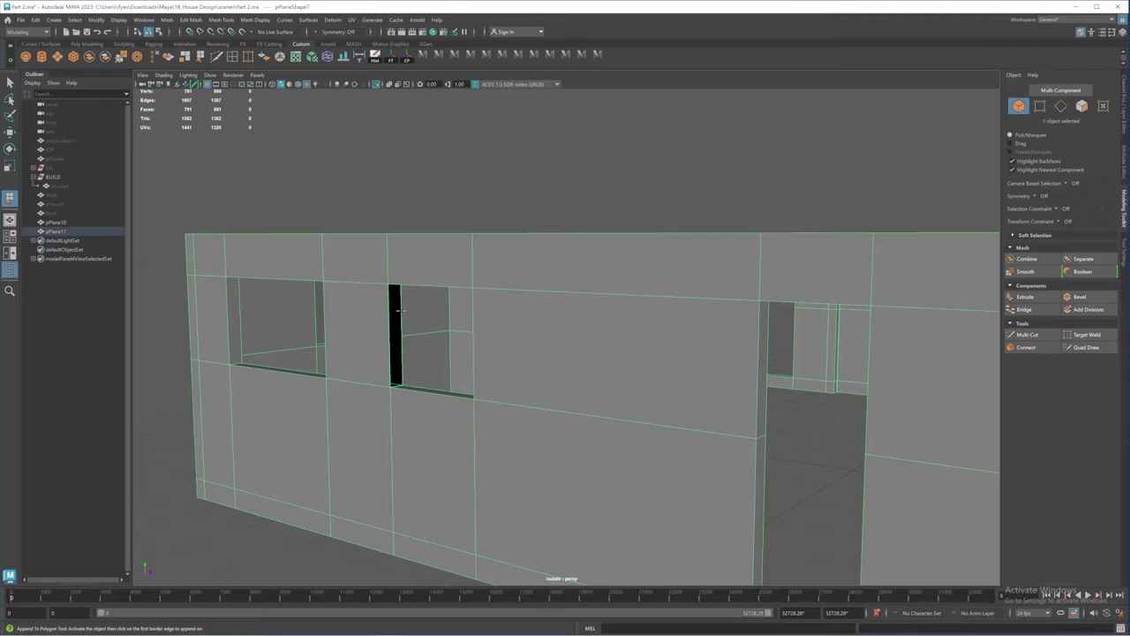
pyautogui.click(396, 309)
pyautogui.click(388, 303)
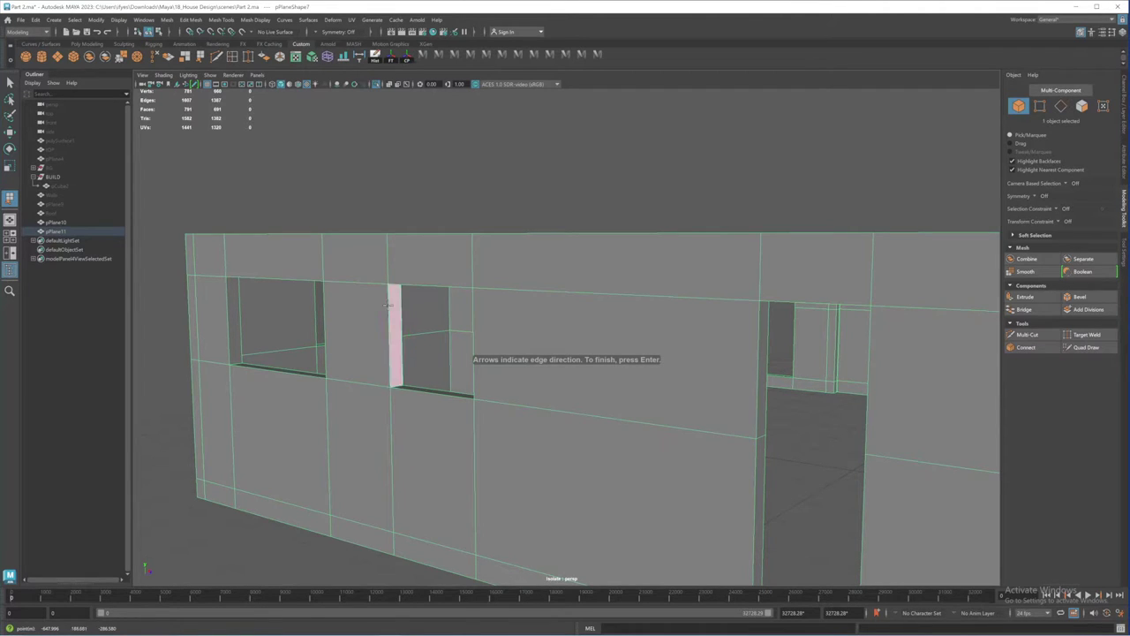
pyautogui.press('Return')
# Step: Inspect the window and door openings around the house for wall thickness that is still open
pyautogui.keyDown('alt'); pyautogui.moveTo(471, 369); pyautogui.dragTo(424, 354); pyautogui.keyUp('alt')
pyautogui.keyDown('alt'); pyautogui.moveTo(315, 358); pyautogui.dragTo(407, 349, button='middle'); pyautogui.keyUp('alt')
pyautogui.keyDown('alt'); pyautogui.moveTo(407, 348); pyautogui.dragTo(348, 361); pyautogui.keyUp('alt')
pyautogui.keyDown('alt'); pyautogui.moveTo(348, 361); pyautogui.dragTo(339, 356, button='right'); pyautogui.keyUp('alt')
pyautogui.keyDown('alt'); pyautogui.moveTo(338, 355); pyautogui.dragTo(540, 330); pyautogui.keyUp('alt')
pyautogui.keyDown('alt'); pyautogui.moveTo(558, 327); pyautogui.dragTo(439, 295); pyautogui.keyUp('alt')
pyautogui.scroll(-5, 542, 329)
pyautogui.keyDown('alt'); pyautogui.moveTo(655, 323); pyautogui.dragTo(760, 348); pyautogui.keyUp('alt')
# Step: Turn off the isolated view to bring back the floor plan and select the exterior wall mesh
pyautogui.click(376, 84)
pyautogui.click(673, 470)
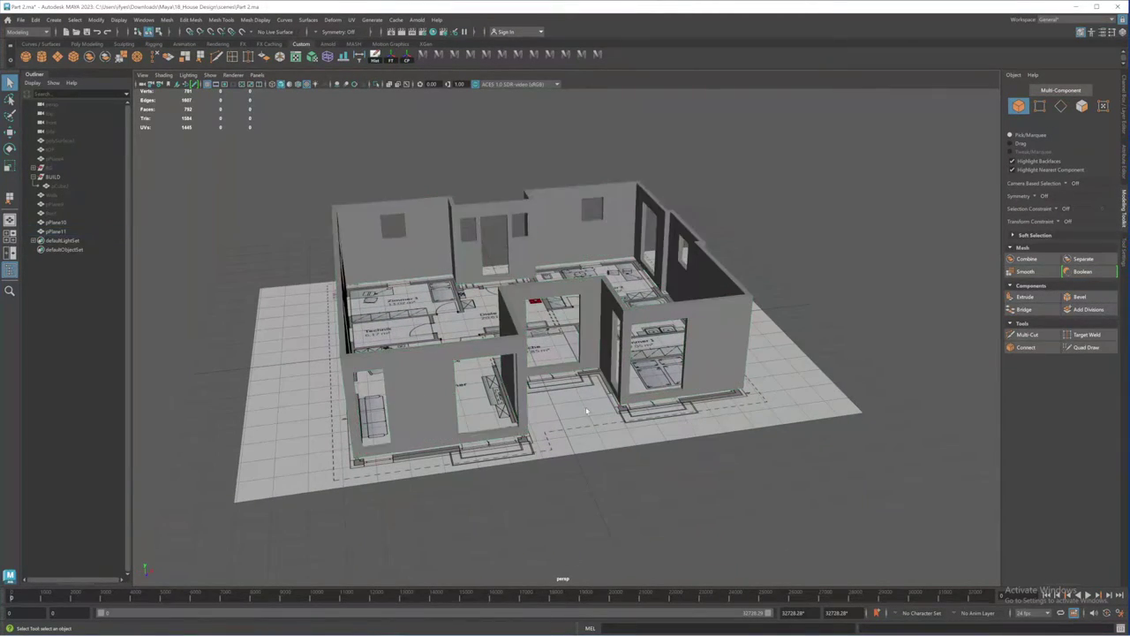
pyautogui.keyDown('alt'); pyautogui.moveTo(587, 411); pyautogui.dragTo(598, 376); pyautogui.keyUp('alt')
pyautogui.click(465, 236)
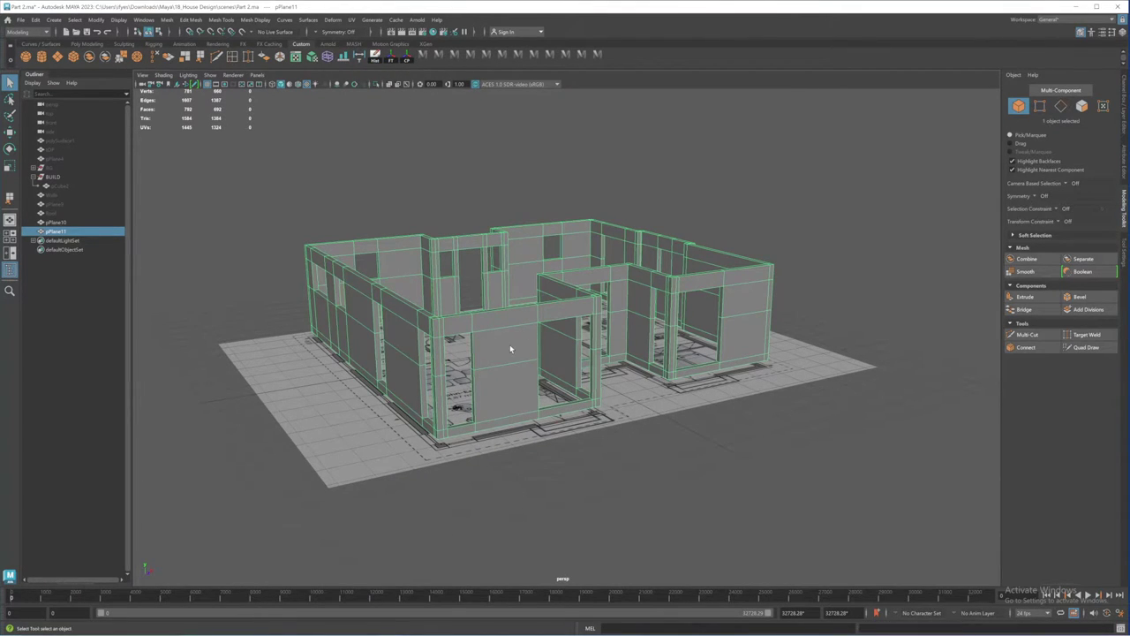
pyautogui.keyDown('alt'); pyautogui.moveTo(509, 341); pyautogui.dragTo(580, 330, button='right'); pyautogui.keyUp('alt')
pyautogui.keyDown('alt'); pyautogui.moveTo(580, 330); pyautogui.dragTo(616, 527); pyautogui.keyUp('alt')
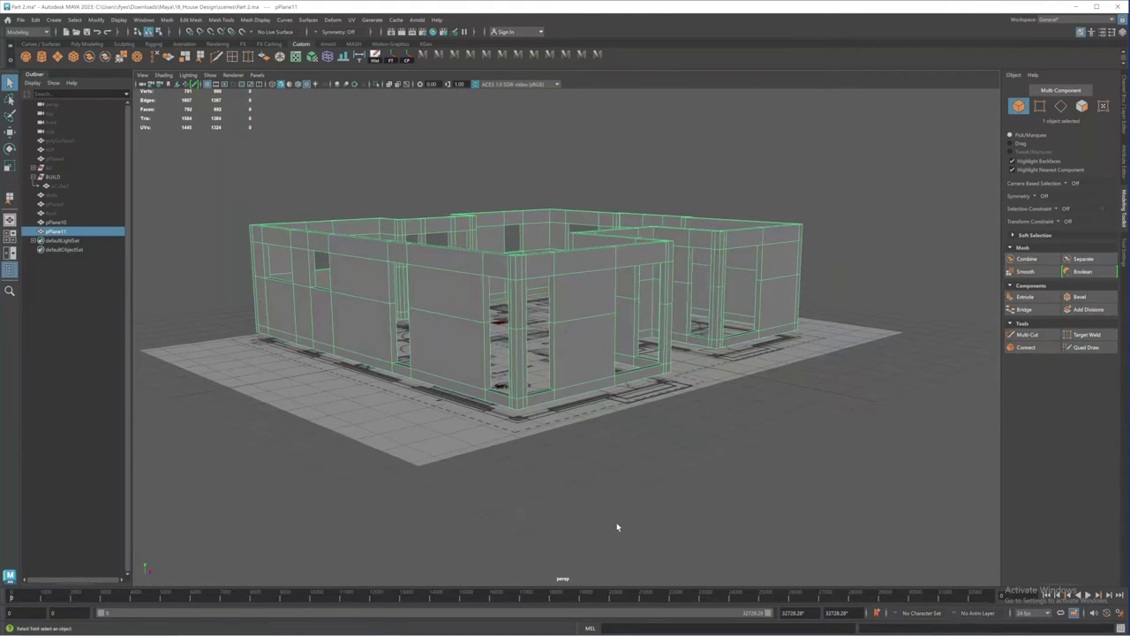
# Step: Review the reference photo of the house and examine the modelled wall corner and its openings
pyautogui.hotkey('alt', 'Tab')
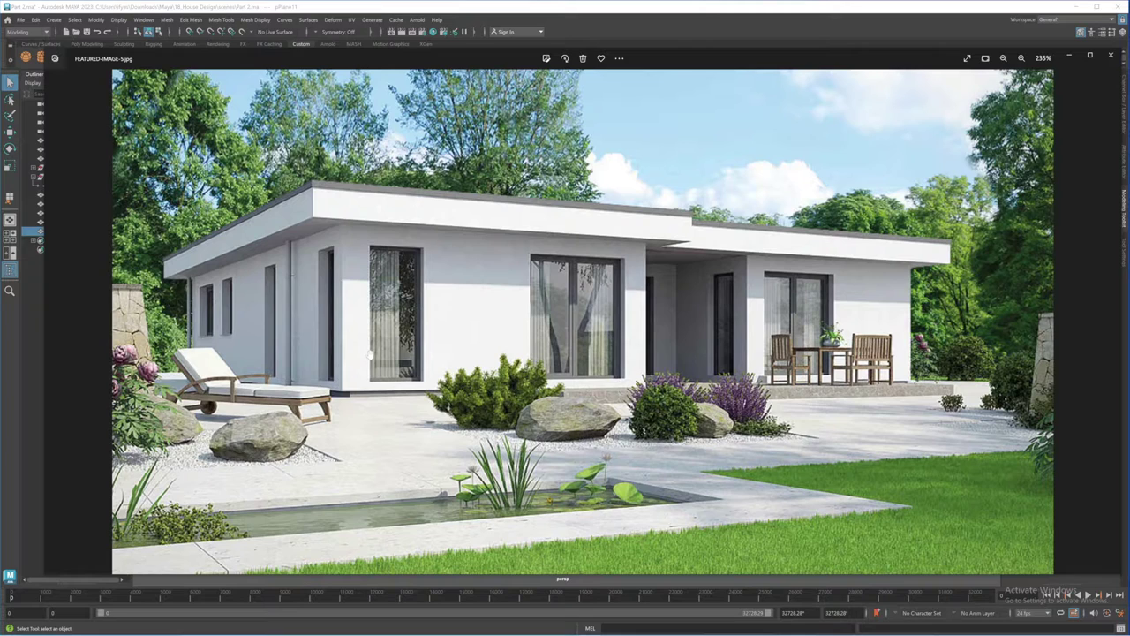
pyautogui.click(1067, 55)
pyautogui.keyDown('alt'); pyautogui.moveTo(626, 322); pyautogui.dragTo(578, 321); pyautogui.keyUp('alt')
pyautogui.keyDown('alt'); pyautogui.moveTo(579, 322); pyautogui.dragTo(694, 392, button='right'); pyautogui.keyUp('alt')
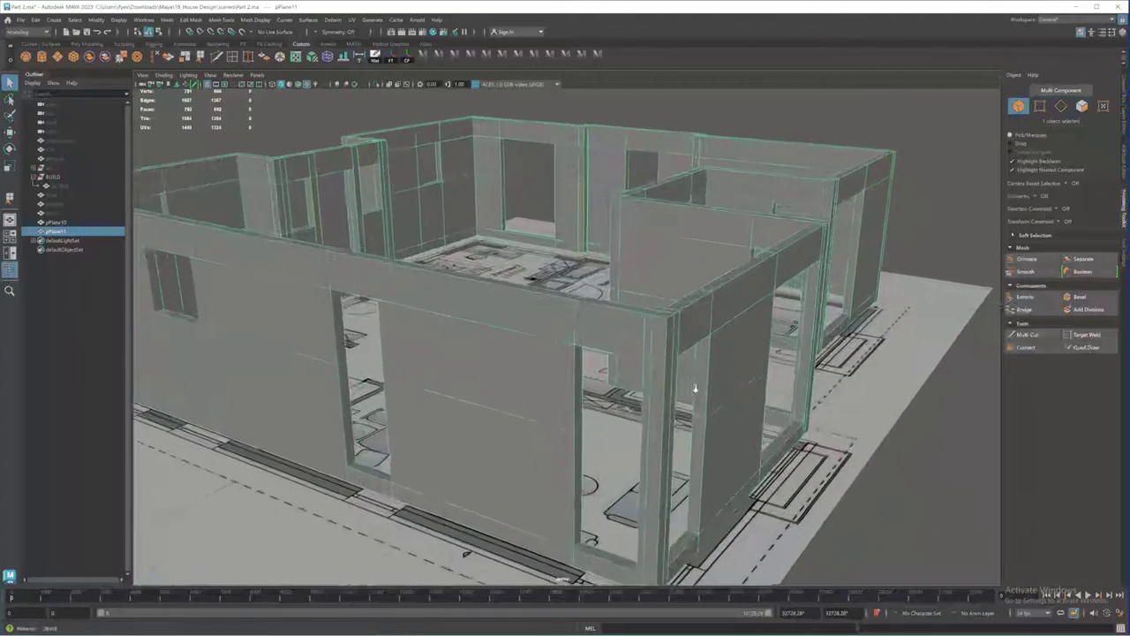
pyautogui.keyDown('alt'); pyautogui.moveTo(694, 391); pyautogui.dragTo(640, 337, button='middle'); pyautogui.keyUp('alt')
pyautogui.moveTo(640, 337)
pyautogui.keyDown('alt'); pyautogui.mouseDown()
pyautogui.moveTo(633, 352)
pyautogui.moveTo(649, 343)
pyautogui.mouseUp(); pyautogui.keyUp('alt')
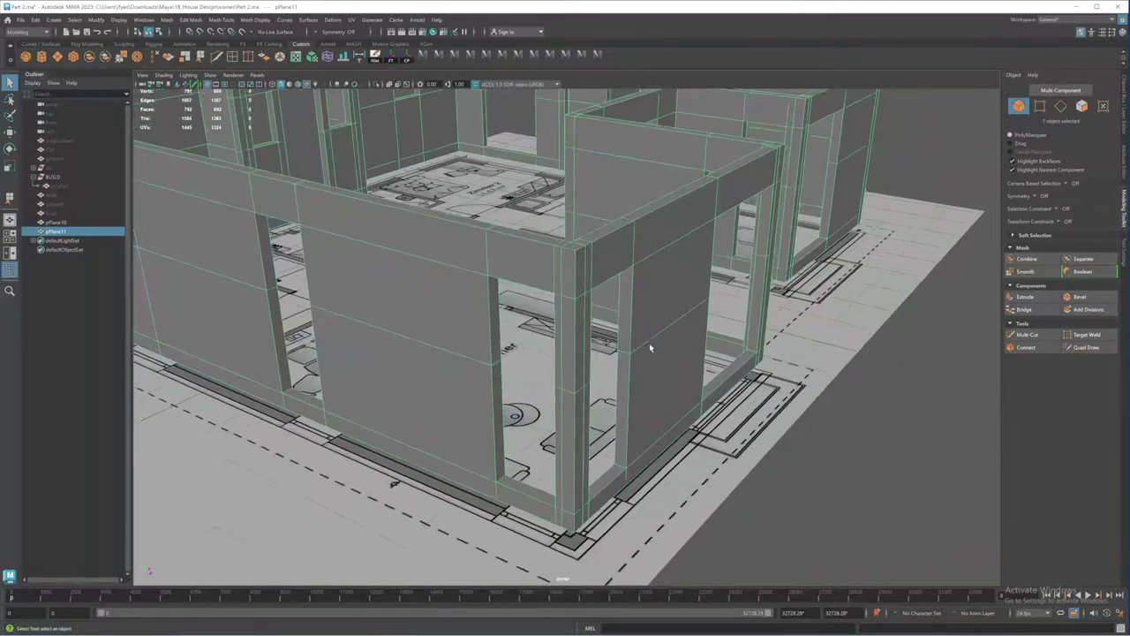
pyautogui.keyDown('alt'); pyautogui.moveTo(649, 343); pyautogui.dragTo(627, 313, button='right'); pyautogui.keyUp('alt')
pyautogui.keyDown('alt'); pyautogui.moveTo(627, 313); pyautogui.dragTo(628, 323, button='middle'); pyautogui.keyUp('alt')
pyautogui.keyDown('alt'); pyautogui.moveTo(627, 322); pyautogui.dragTo(622, 352); pyautogui.keyUp('alt')
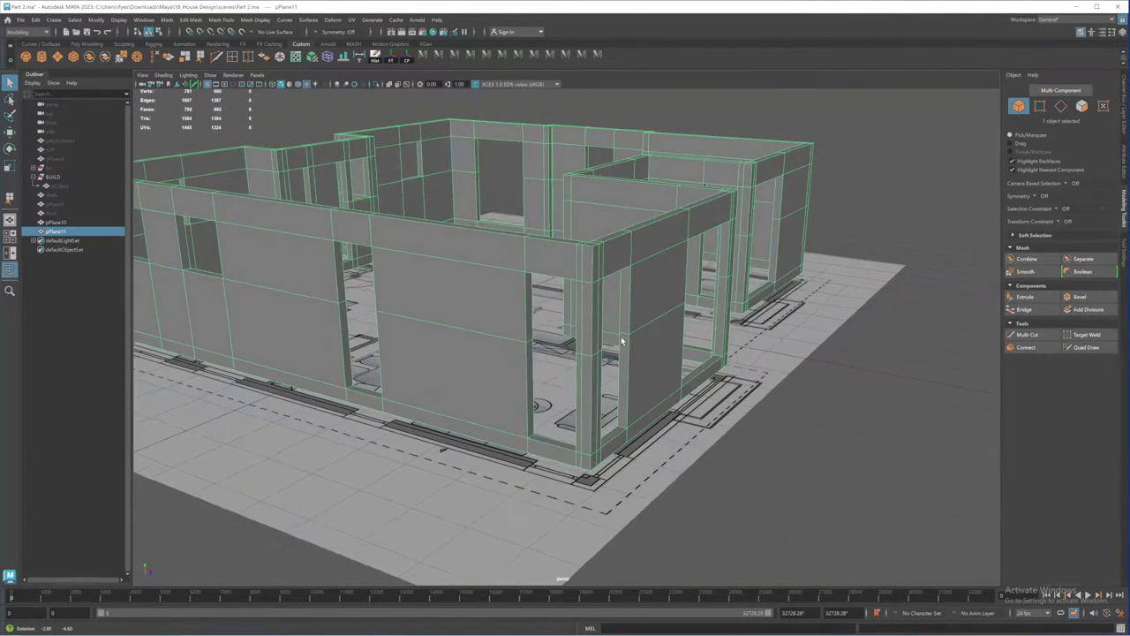
# Step: Save the scene and bevel the exterior wall mesh with 4 segments
pyautogui.click(87, 33)
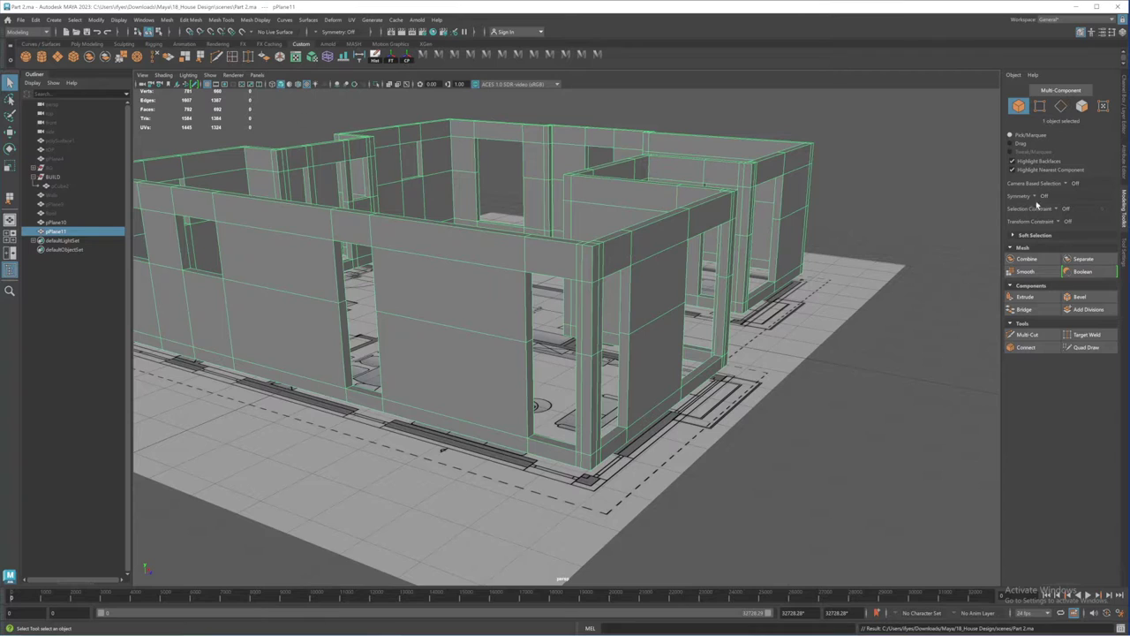
pyautogui.click(1079, 301)
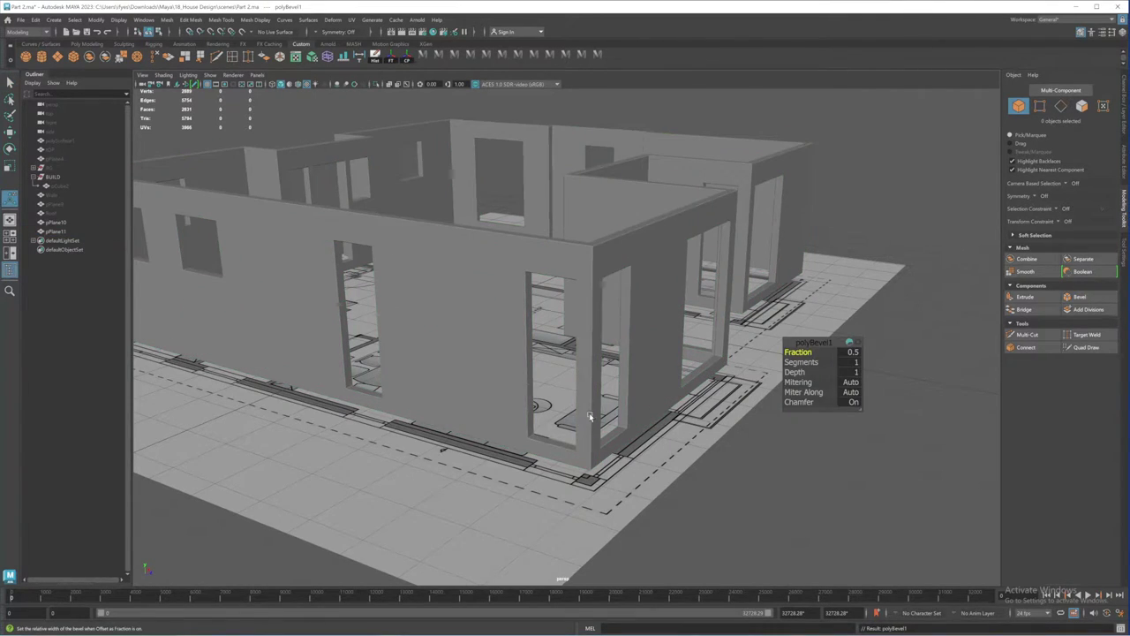
pyautogui.keyDown('alt'); pyautogui.moveTo(588, 429); pyautogui.dragTo(546, 336); pyautogui.keyUp('alt')
pyautogui.keyDown('alt'); pyautogui.moveTo(546, 336); pyautogui.dragTo(635, 368, button='right'); pyautogui.keyUp('alt')
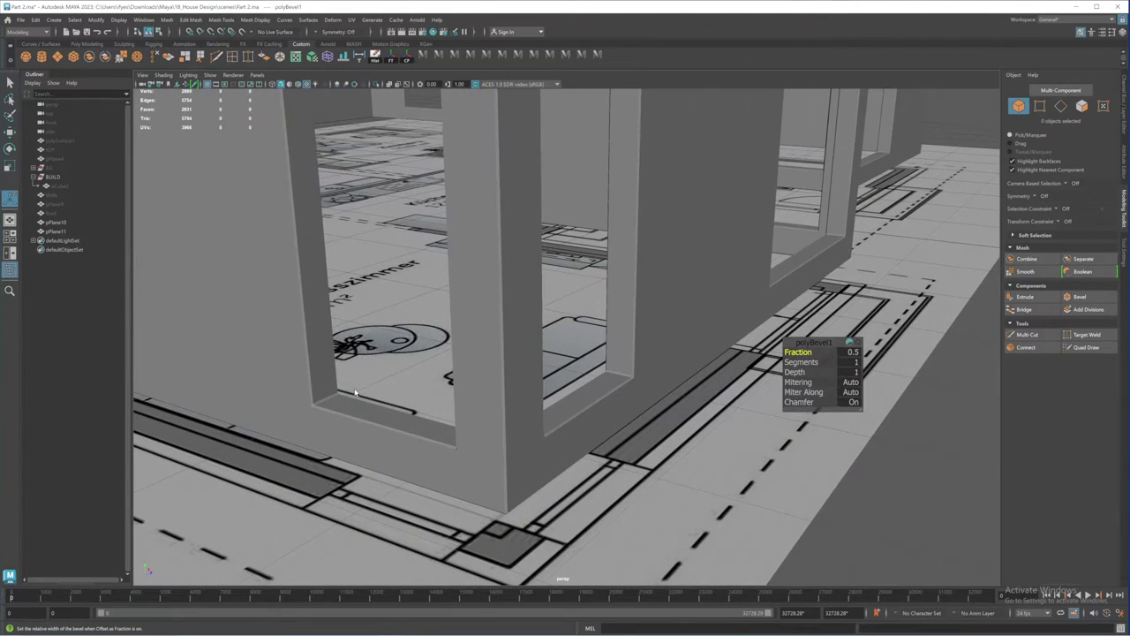
pyautogui.click(852, 362)
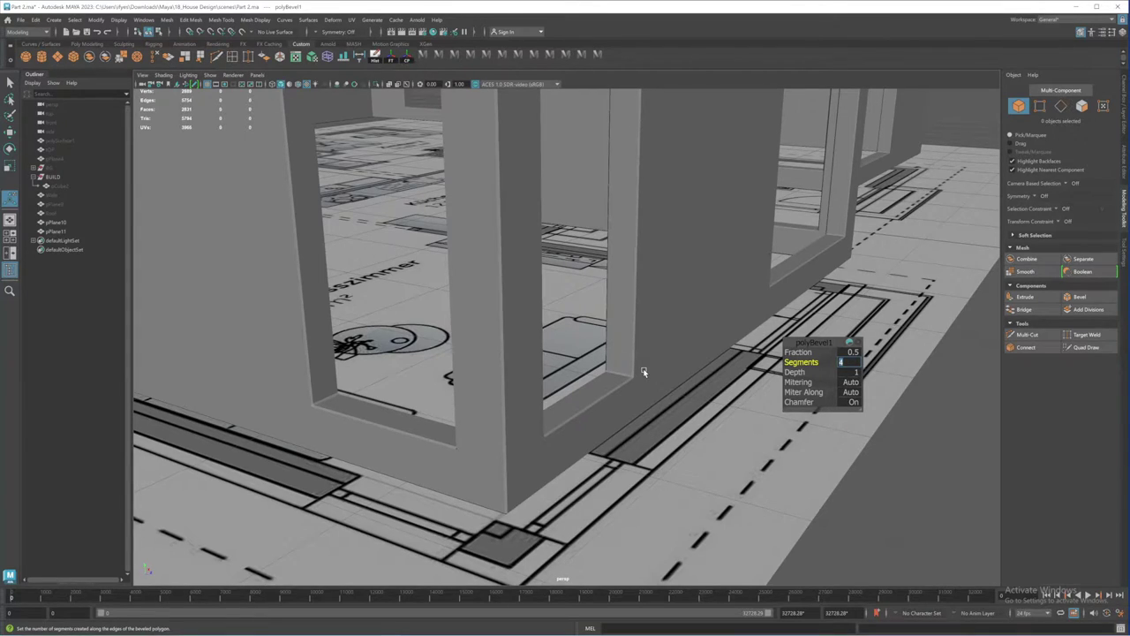
pyautogui.press('Return')
# Step: Examine the beveled wall edges up close and compare the house with the reference photo's roof and walls
pyautogui.keyDown('alt'); pyautogui.moveTo(658, 487); pyautogui.dragTo(672, 456, button='middle'); pyautogui.keyUp('alt')
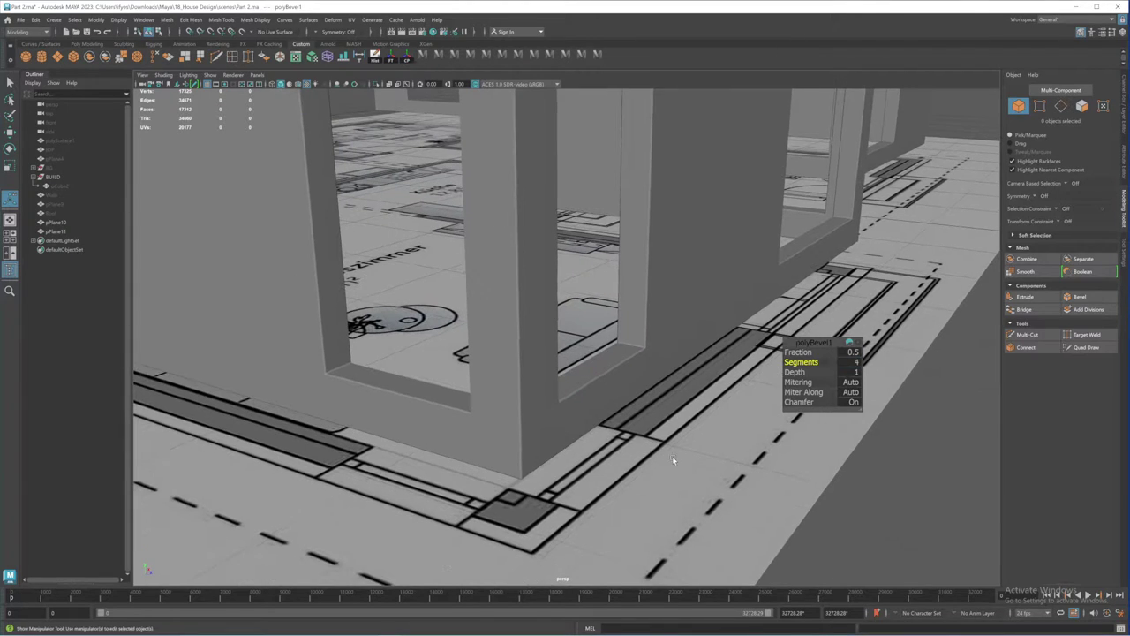
pyautogui.keyDown('alt'); pyautogui.moveTo(507, 423); pyautogui.dragTo(591, 437); pyautogui.keyUp('alt')
pyautogui.keyDown('alt'); pyautogui.moveTo(591, 440); pyautogui.dragTo(495, 432, button='right'); pyautogui.keyUp('alt')
pyautogui.keyDown('alt'); pyautogui.moveTo(530, 424); pyautogui.dragTo(586, 348); pyautogui.keyUp('alt')
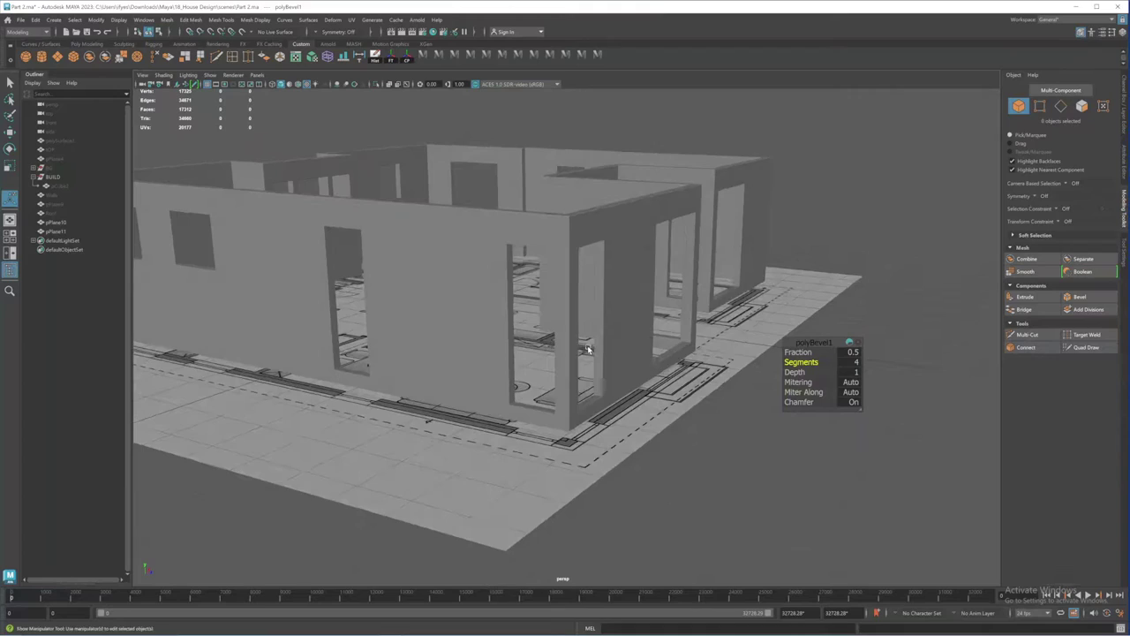
pyautogui.keyDown('alt'); pyautogui.moveTo(585, 348); pyautogui.dragTo(650, 339, button='right'); pyautogui.keyUp('alt')
pyautogui.scroll(-3, 649, 338)
pyautogui.moveTo(649, 339)
pyautogui.keyDown('alt'); pyautogui.mouseDown()
pyautogui.moveTo(574, 348)
pyautogui.moveTo(661, 331)
pyautogui.mouseUp(); pyautogui.keyUp('alt')
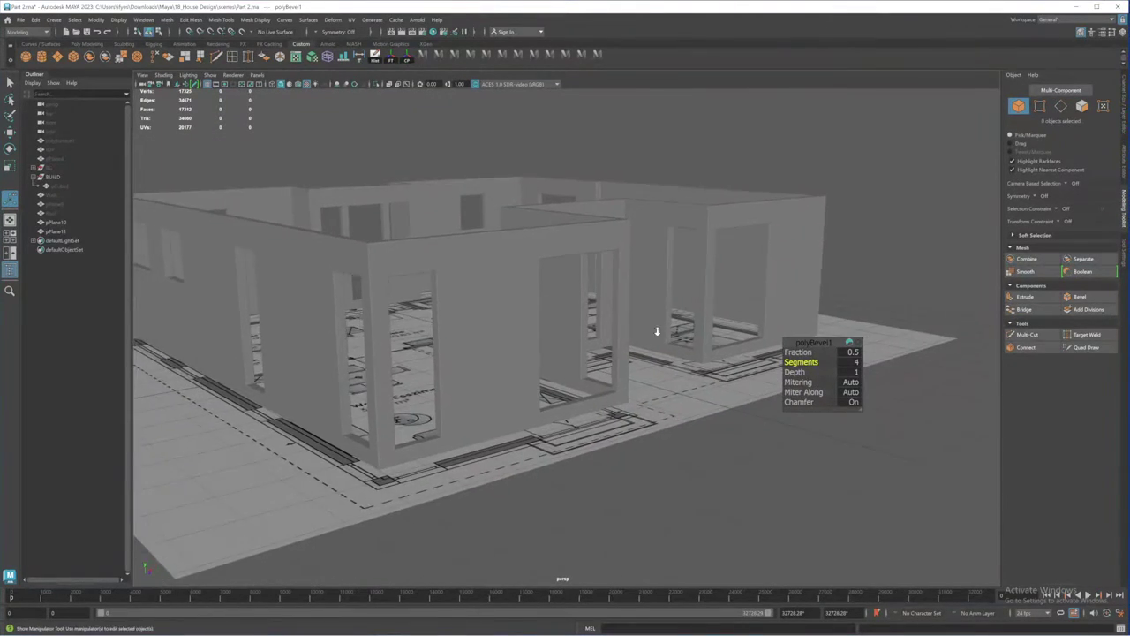
pyautogui.scroll(-2, 662, 331)
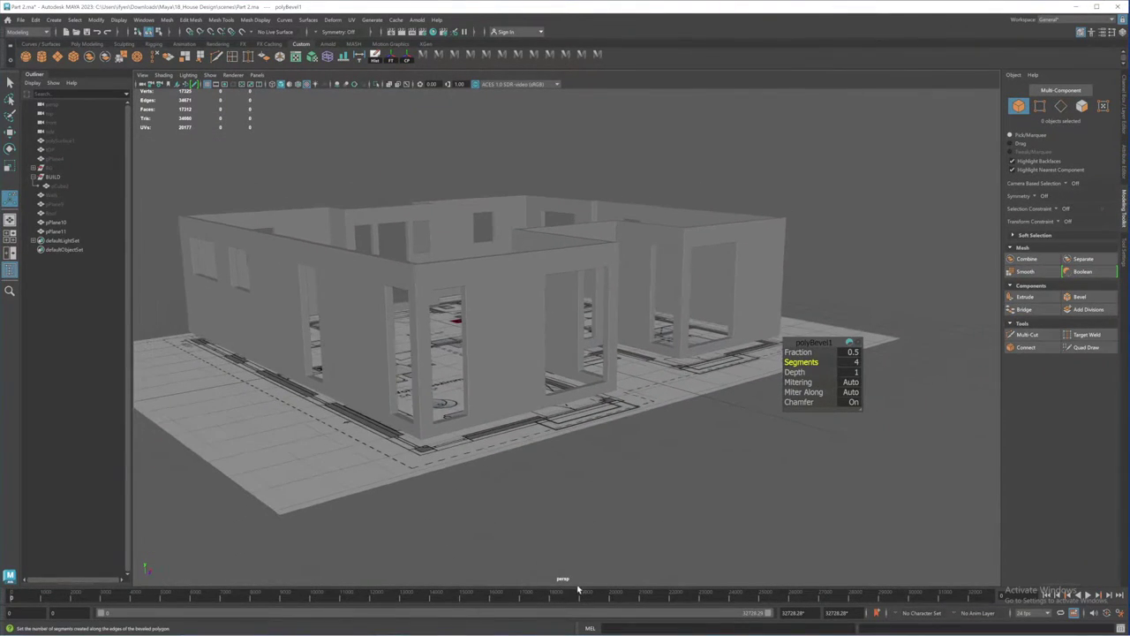
pyautogui.hotkey('alt', 'Tab')
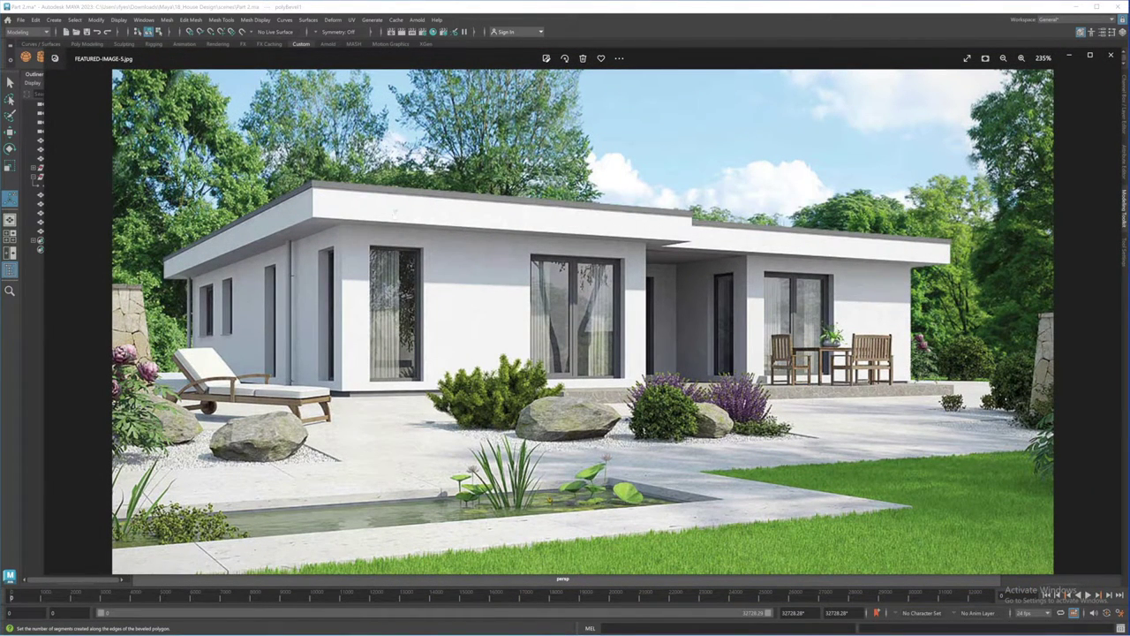
pyautogui.click(1070, 56)
# Step: Delete the construction history of the exterior wall mesh
pyautogui.keyDown('alt'); pyautogui.moveTo(664, 310); pyautogui.dragTo(741, 319); pyautogui.keyUp('alt')
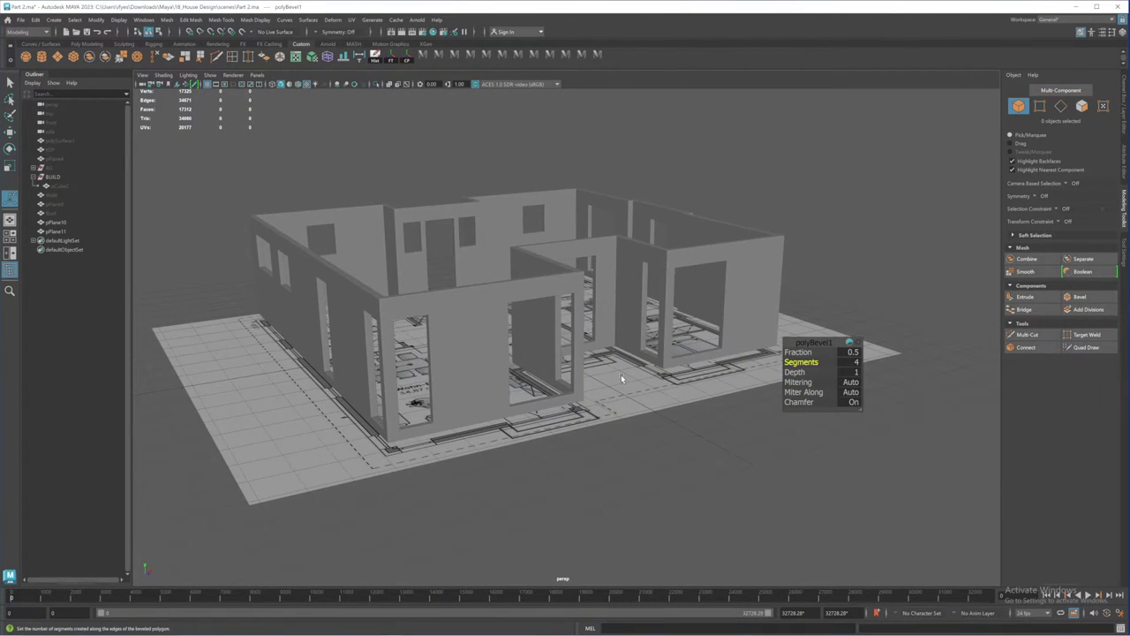
pyautogui.click(495, 301)
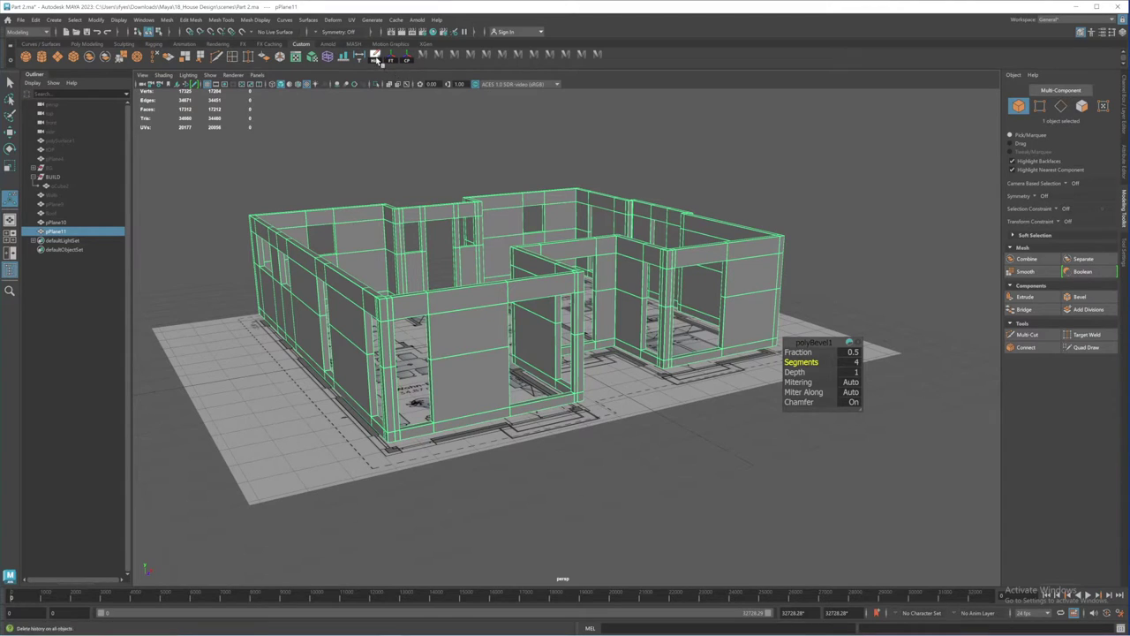
pyautogui.click(377, 56)
# Step: Create a polygon cube for the roof and raise it to about 518 units in Y
pyautogui.keyDown('alt'); pyautogui.moveTo(639, 305); pyautogui.dragTo(579, 296); pyautogui.keyUp('alt')
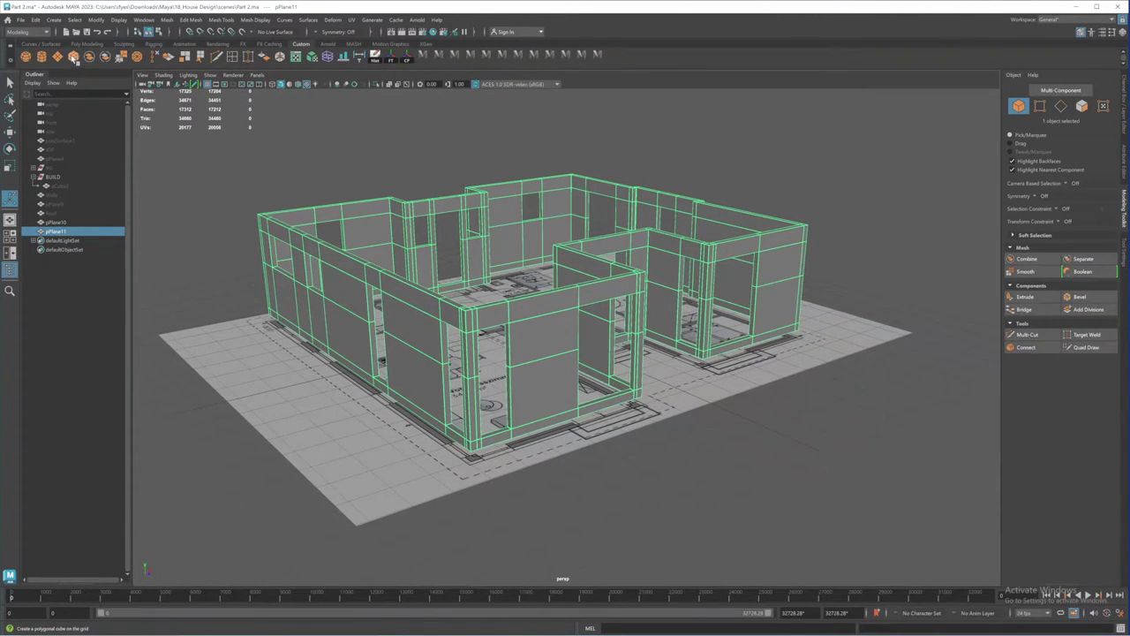
pyautogui.click(74, 56)
pyautogui.keyDown('alt'); pyautogui.moveTo(499, 310); pyautogui.dragTo(521, 308); pyautogui.keyUp('alt')
pyautogui.press('w')
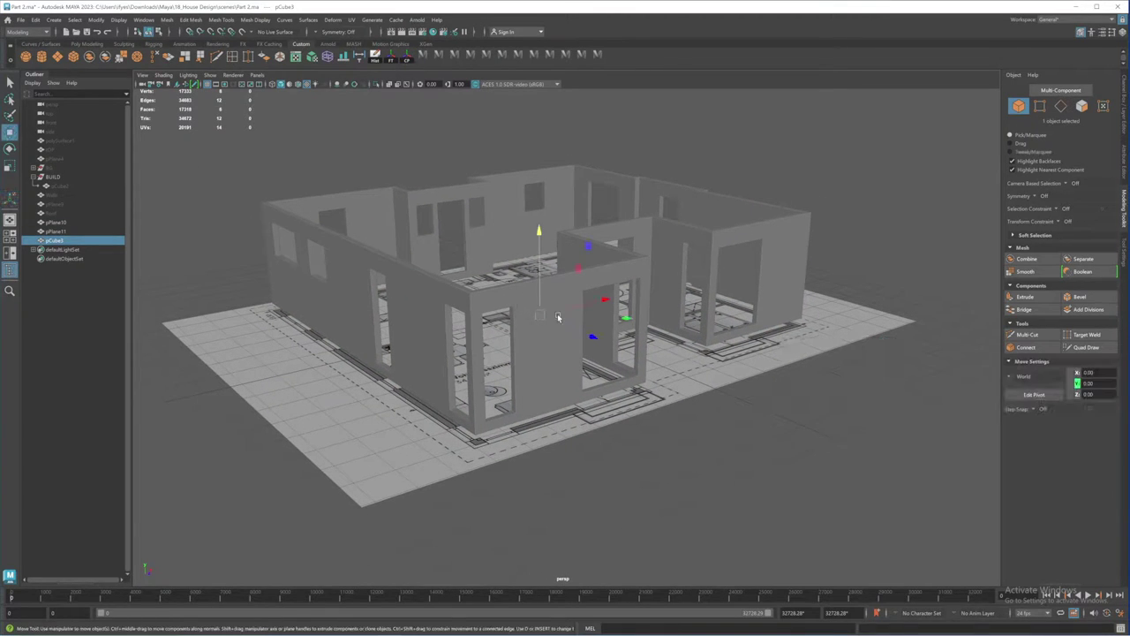
pyautogui.moveTo(536, 231); pyautogui.dragTo(536, 141)
# Step: Scale the roof cube to about 16.4 in X and 15.5 in Z so that it covers the whole house
pyautogui.press('r')
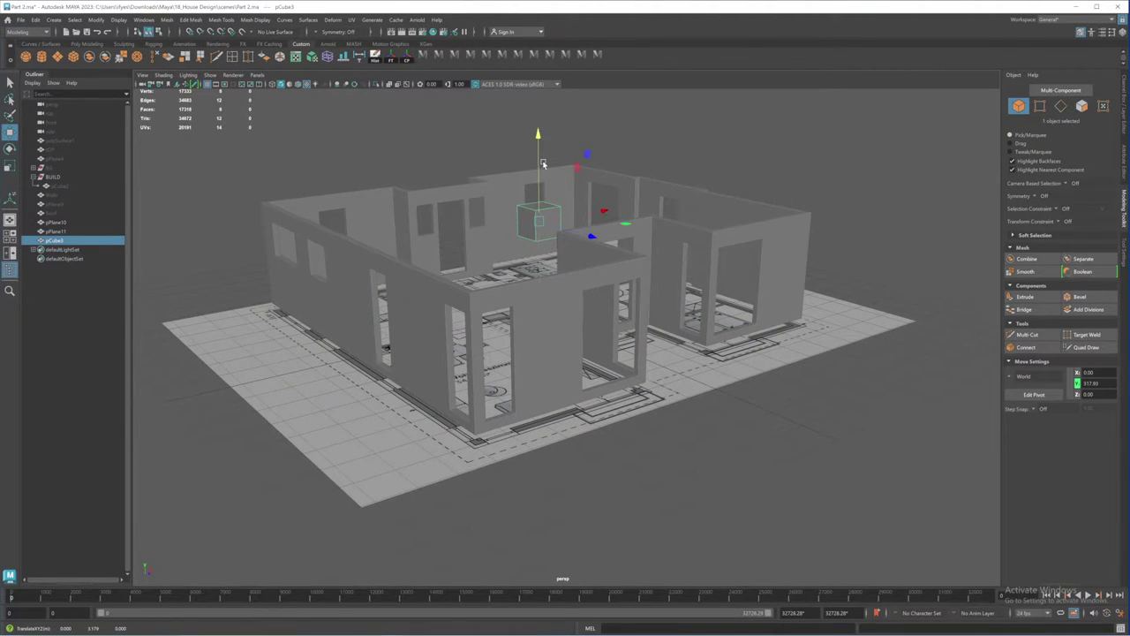
pyautogui.keyDown('alt'); pyautogui.moveTo(565, 265); pyautogui.dragTo(688, 336); pyautogui.keyUp('alt')
pyautogui.keyDown('alt'); pyautogui.moveTo(654, 295); pyautogui.dragTo(652, 254, button='middle'); pyautogui.keyUp('alt')
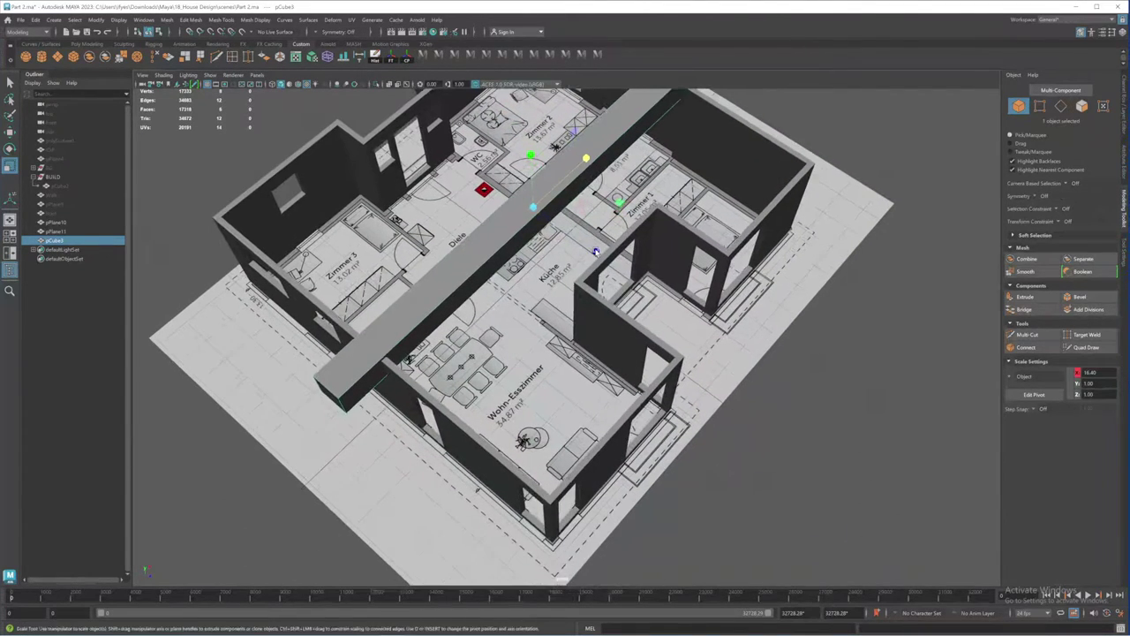
pyautogui.moveTo(595, 252); pyautogui.dragTo(910, 479)
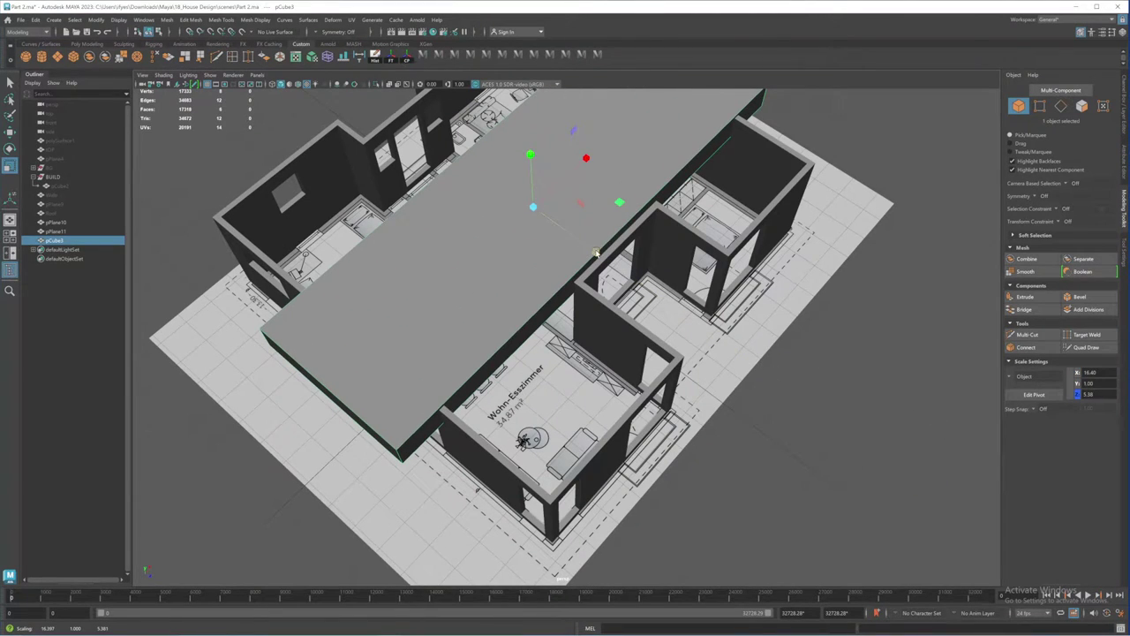
pyautogui.moveTo(597, 253); pyautogui.dragTo(717, 352)
pyautogui.keyDown('alt'); pyautogui.moveTo(717, 352); pyautogui.dragTo(557, 316, button='right'); pyautogui.keyUp('alt')
pyautogui.keyDown('alt'); pyautogui.moveTo(633, 353); pyautogui.dragTo(560, 309); pyautogui.keyUp('alt')
# Step: Make the lambert1 material semi-transparent so the floor plan shows through the roof in the top view
pyautogui.press('space')
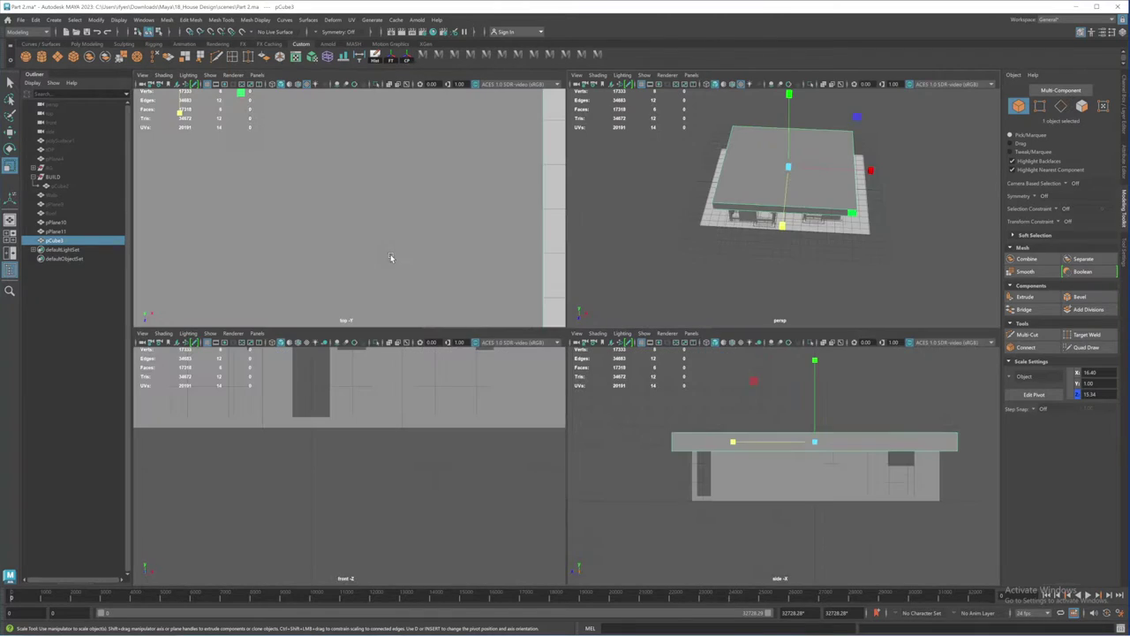
pyautogui.press('space')
pyautogui.keyDown('alt'); pyautogui.moveTo(581, 307); pyautogui.dragTo(494, 309, button='right'); pyautogui.keyUp('alt')
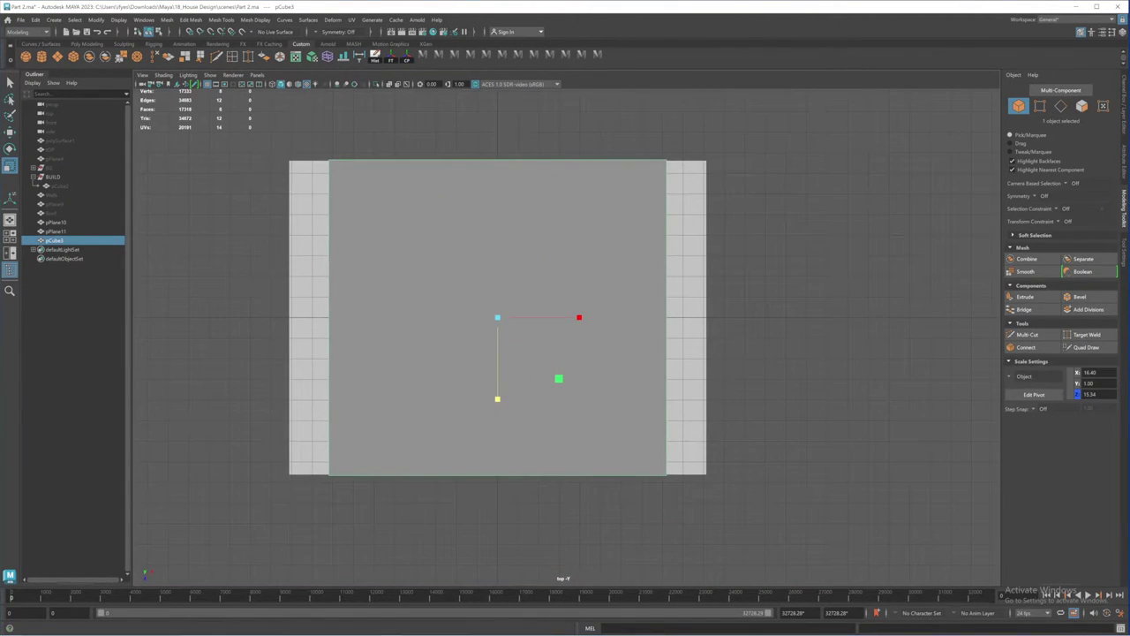
pyautogui.click(1126, 166)
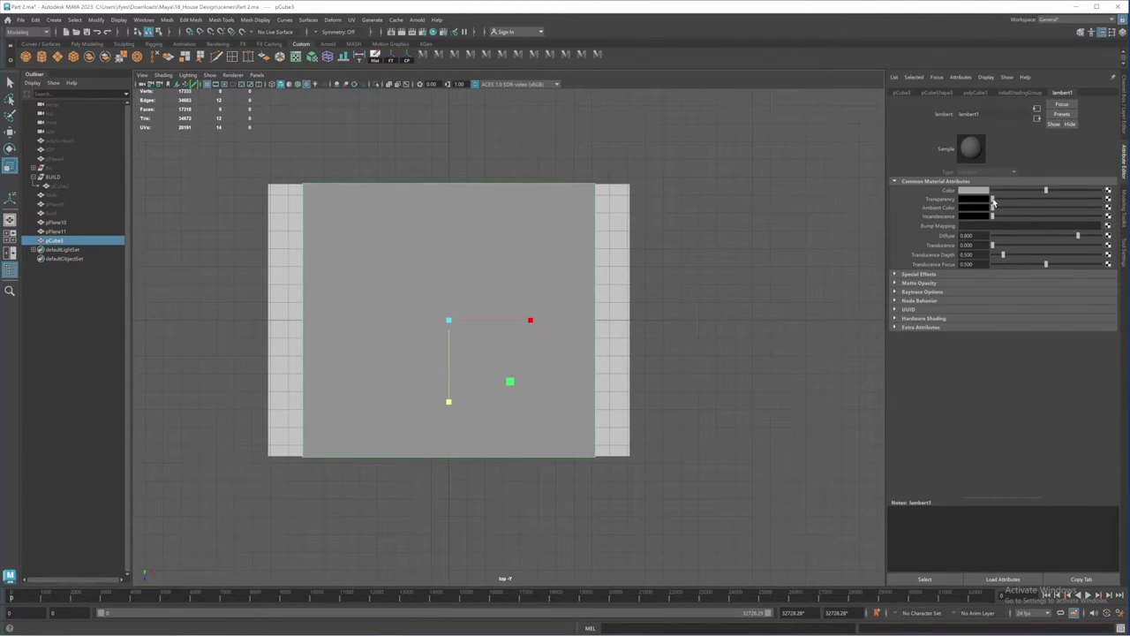
pyautogui.moveTo(993, 201); pyautogui.dragTo(1017, 201)
pyautogui.keyDown('alt'); pyautogui.moveTo(358, 217); pyautogui.dragTo(413, 250, button='middle'); pyautogui.keyUp('alt')
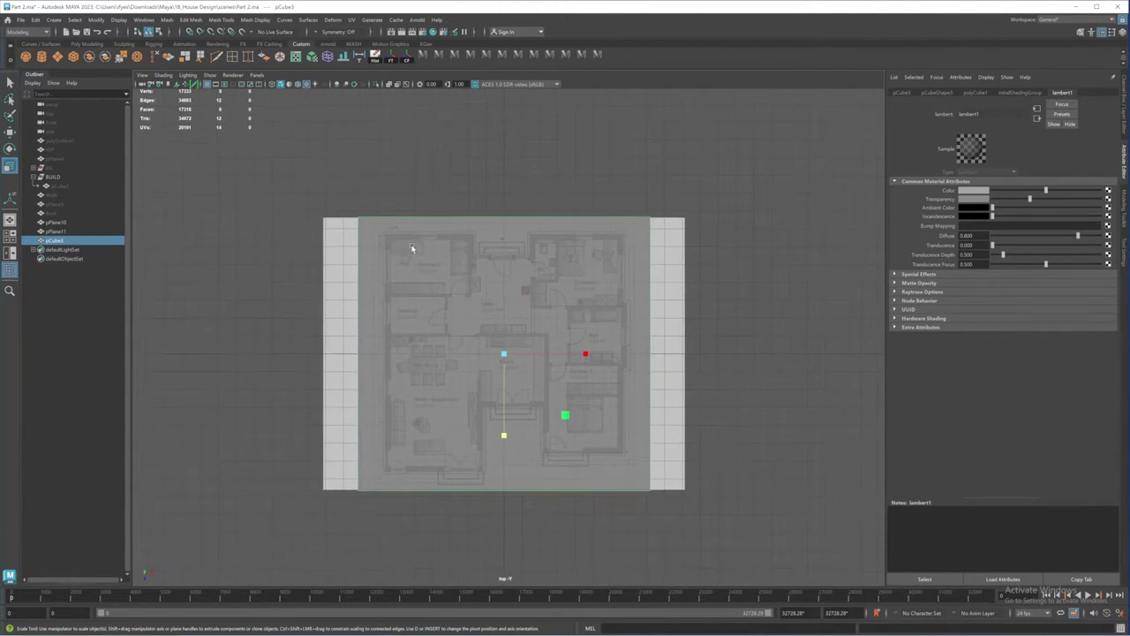
# Step: Check the roof overhang in the reference photo and move the roof's rear vertices slightly inward toward the plan's outline
pyautogui.moveTo(402, 242); pyautogui.dragTo(342, 226, button='right')
pyautogui.moveTo(331, 192); pyautogui.dragTo(664, 252)
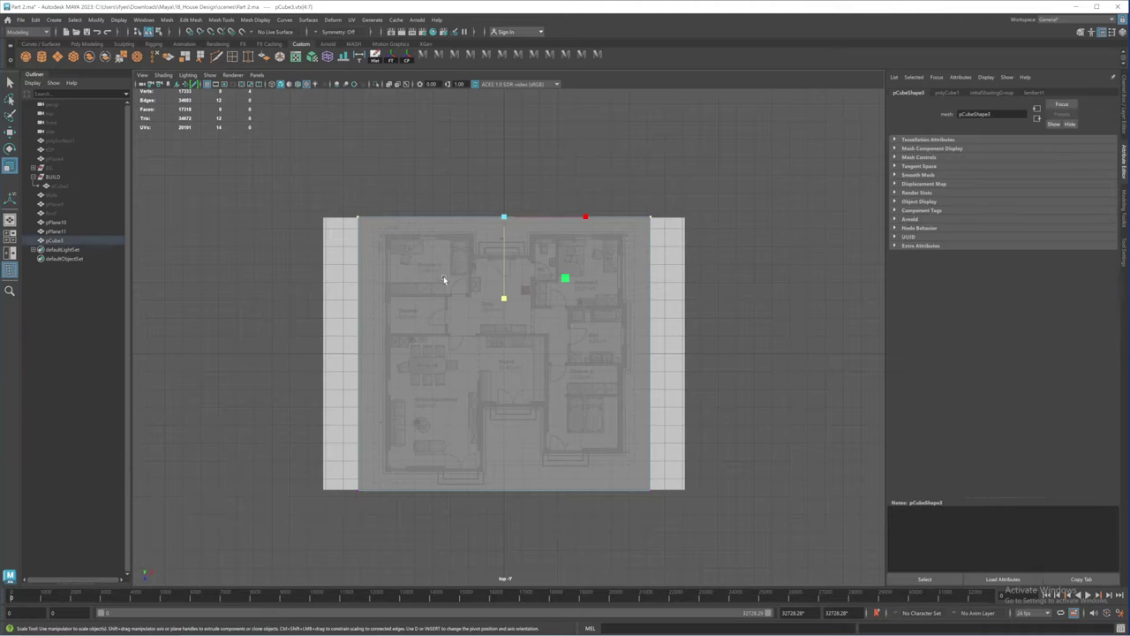
pyautogui.keyDown('alt'); pyautogui.moveTo(404, 277); pyautogui.dragTo(416, 289, button='middle'); pyautogui.keyUp('alt')
pyautogui.keyDown('alt'); pyautogui.moveTo(416, 290); pyautogui.dragTo(571, 332, button='right'); pyautogui.keyUp('alt')
pyautogui.press('w')
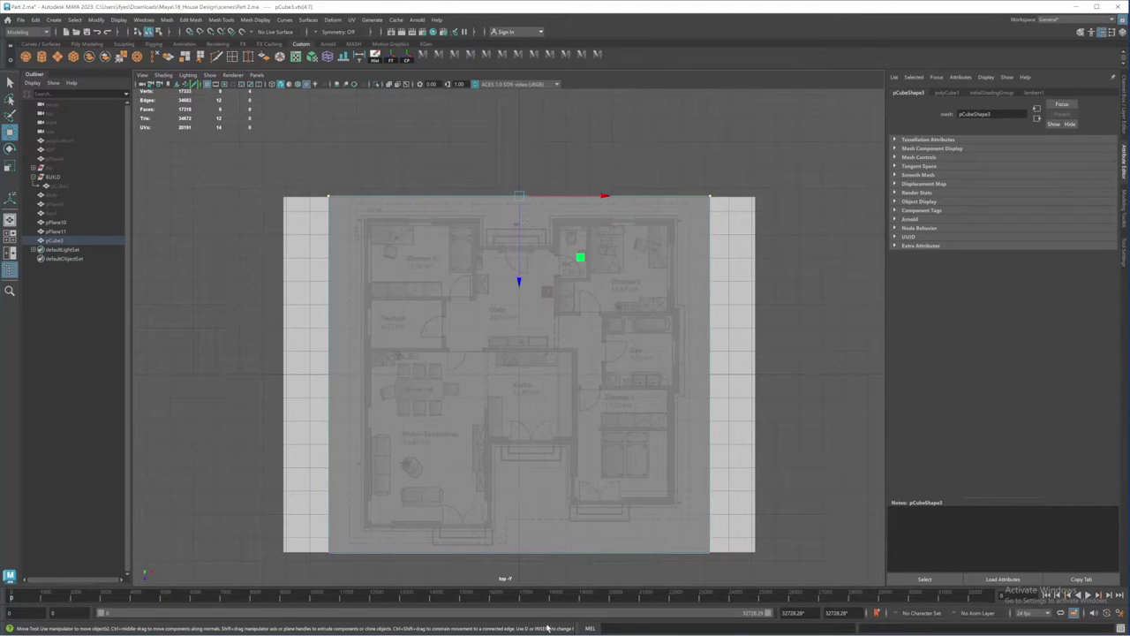
pyautogui.click(618, 635)
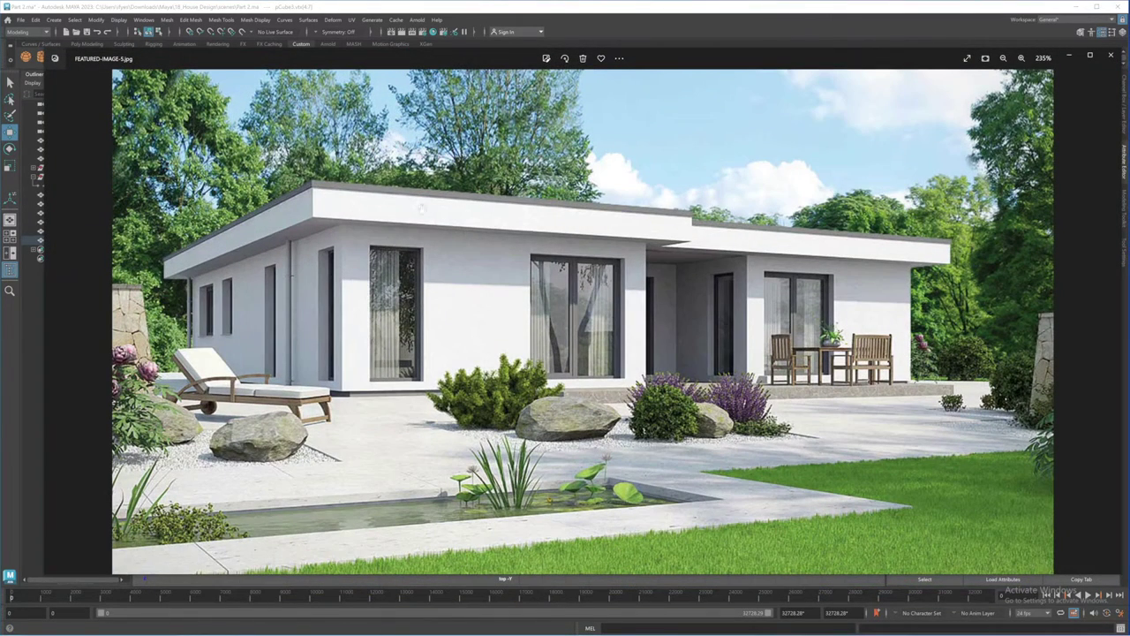
pyautogui.click(1068, 55)
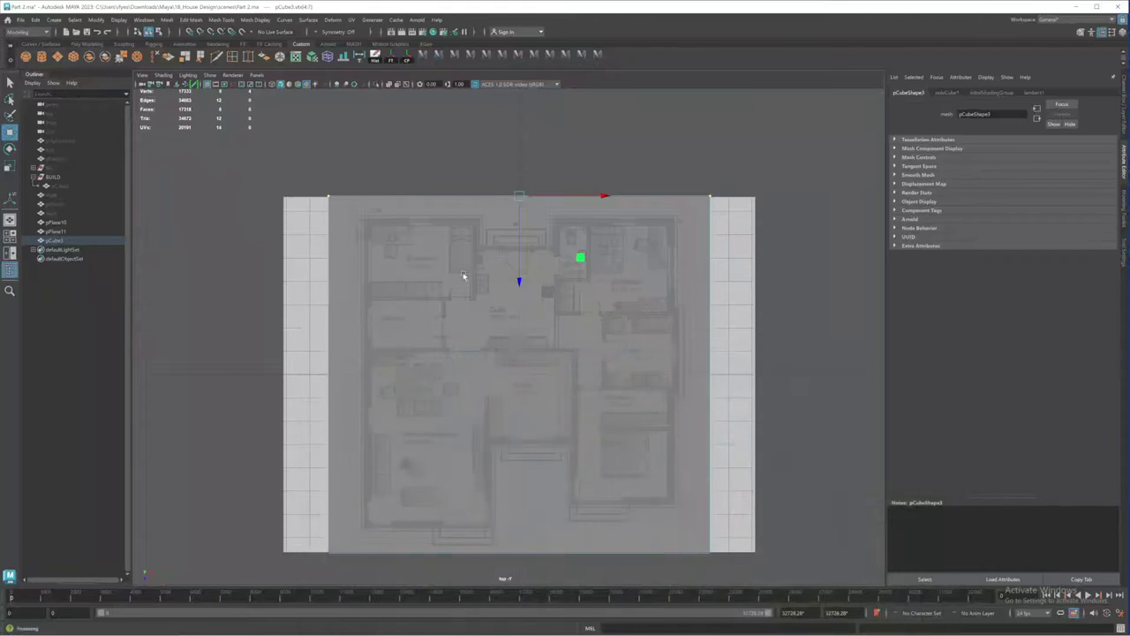
pyautogui.scroll(3, 457, 257)
pyautogui.moveTo(541, 255); pyautogui.dragTo(545, 263)
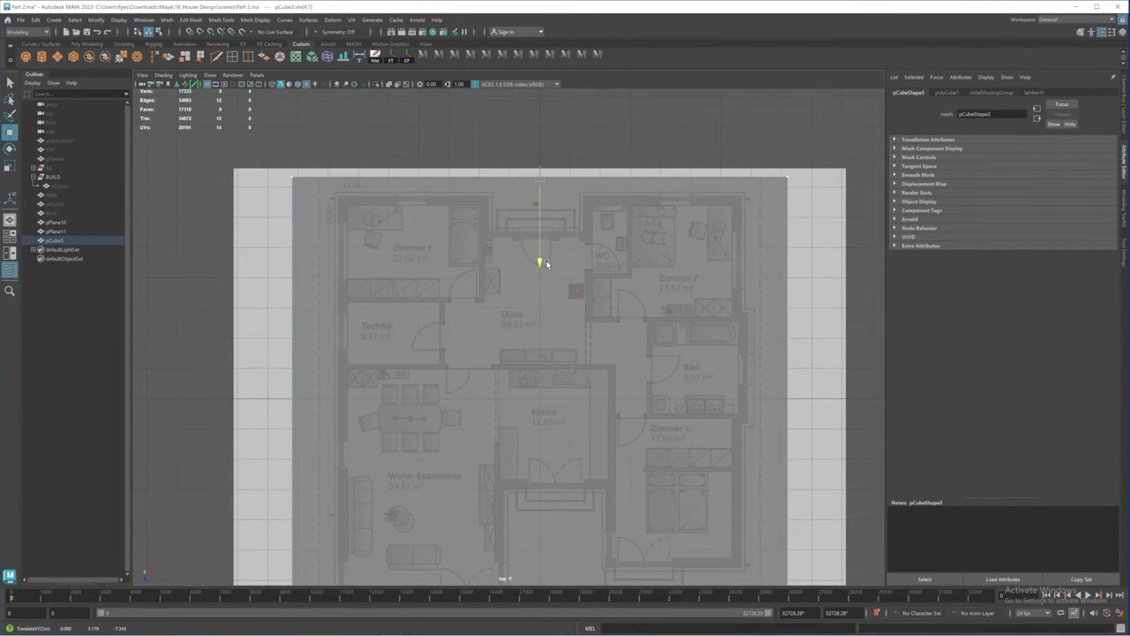
pyautogui.keyDown('alt'); pyautogui.moveTo(550, 369); pyautogui.dragTo(572, 295, button='middle'); pyautogui.keyUp('alt')
pyautogui.scroll(-2, 571, 295)
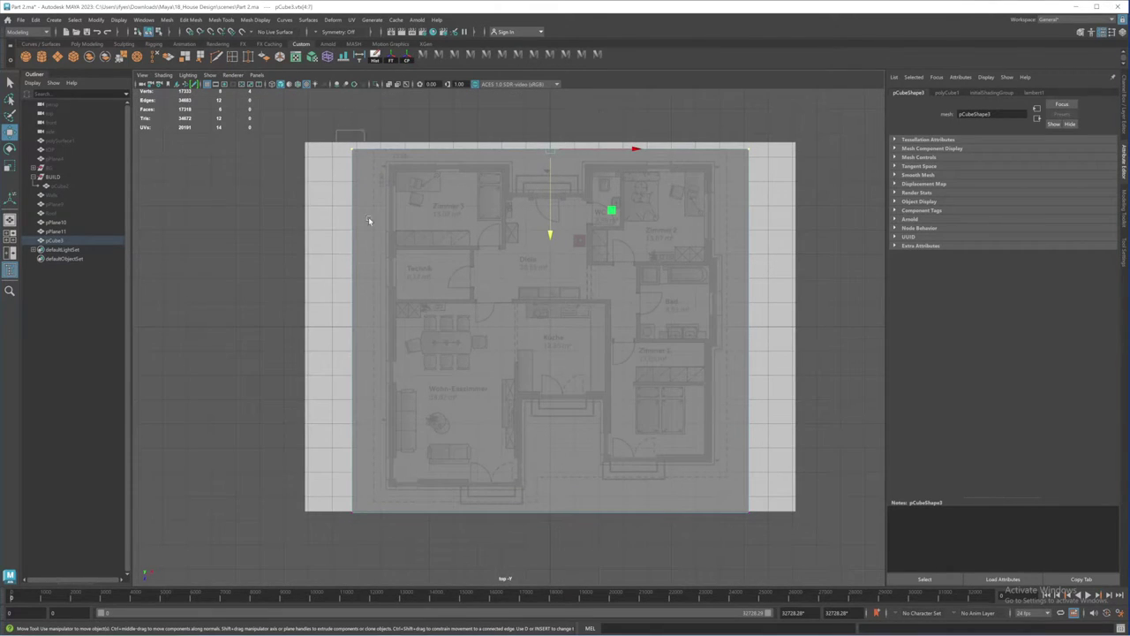
# Step: Move the vertices of the roof's two side edges inward to the dashed roof outline on the floor plan
pyautogui.moveTo(368, 217); pyautogui.dragTo(408, 537)
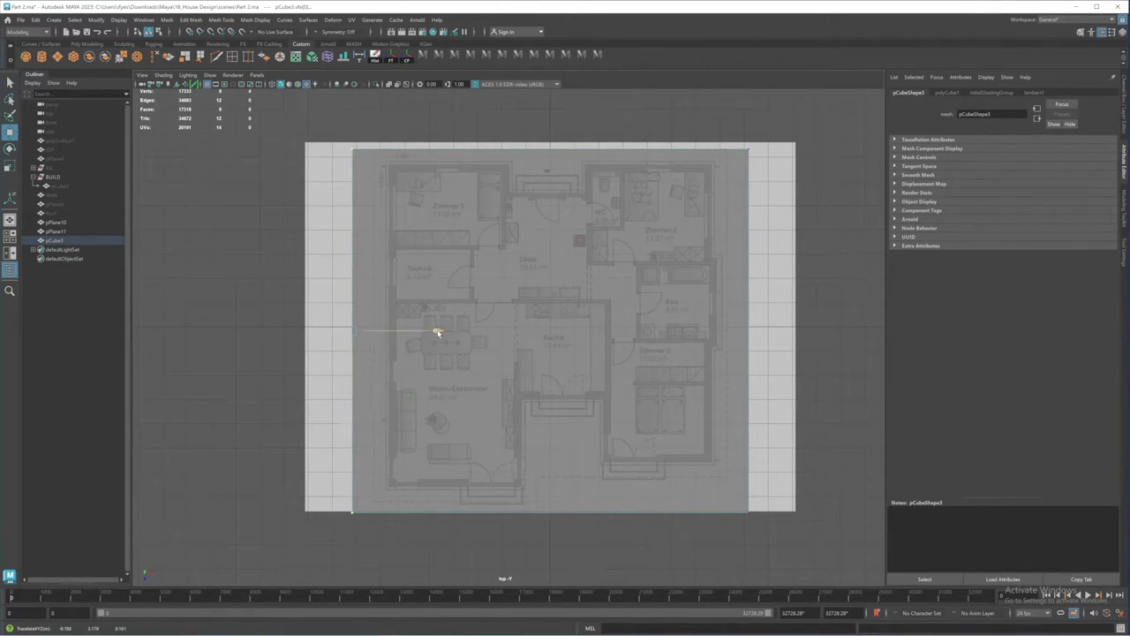
pyautogui.moveTo(432, 329); pyautogui.dragTo(459, 344)
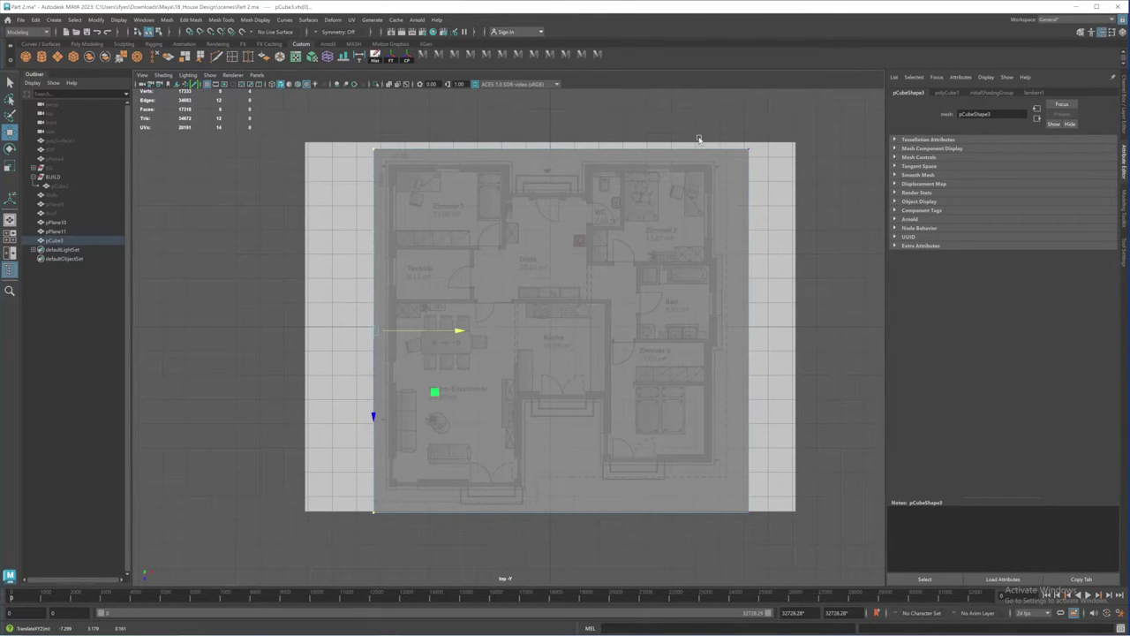
pyautogui.moveTo(700, 138); pyautogui.dragTo(802, 537)
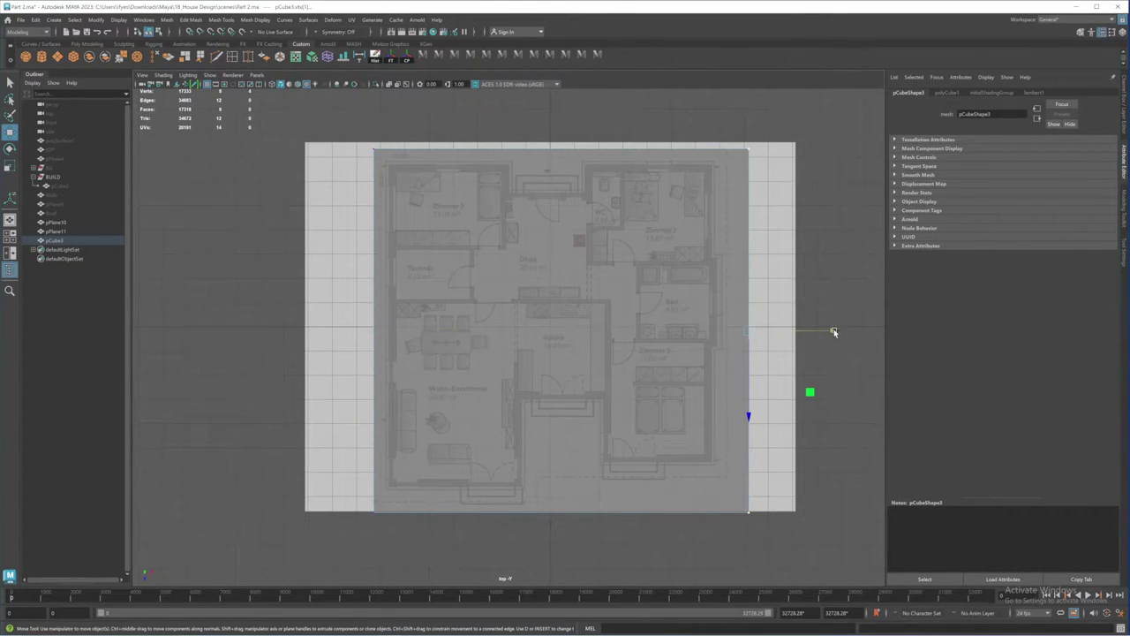
pyautogui.moveTo(834, 332); pyautogui.dragTo(813, 325)
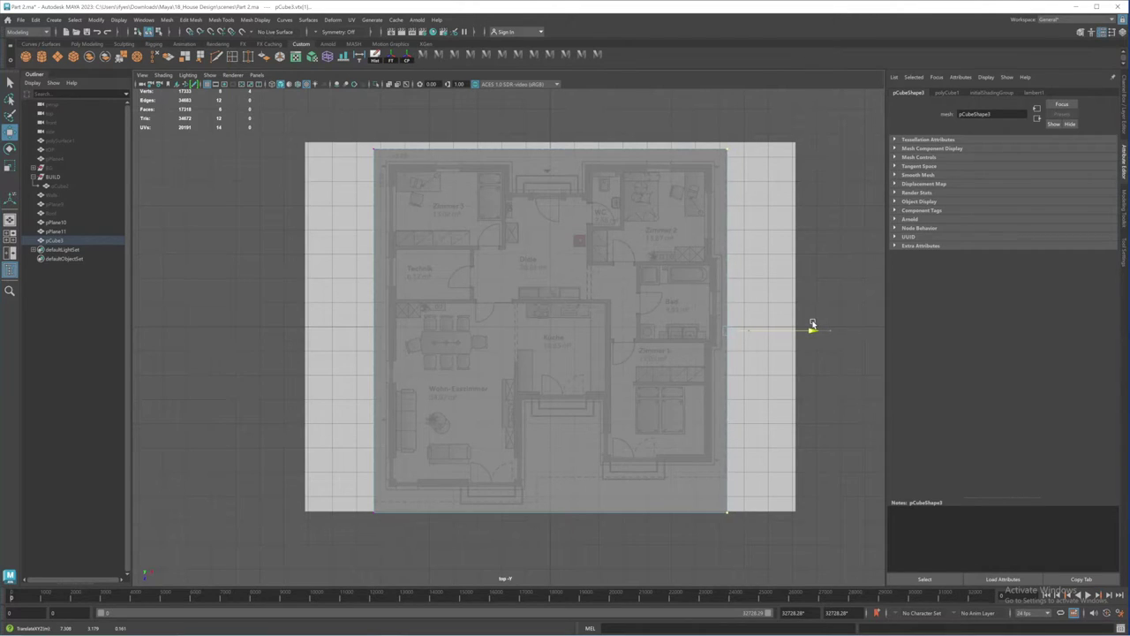
# Step: Move the roof's front vertices back to the roof line in front of the Zimmer 1 wing
pyautogui.keyDown('alt'); pyautogui.moveTo(534, 389); pyautogui.dragTo(545, 323, button='middle'); pyautogui.keyUp('alt')
pyautogui.moveTo(348, 413); pyautogui.dragTo(802, 496)
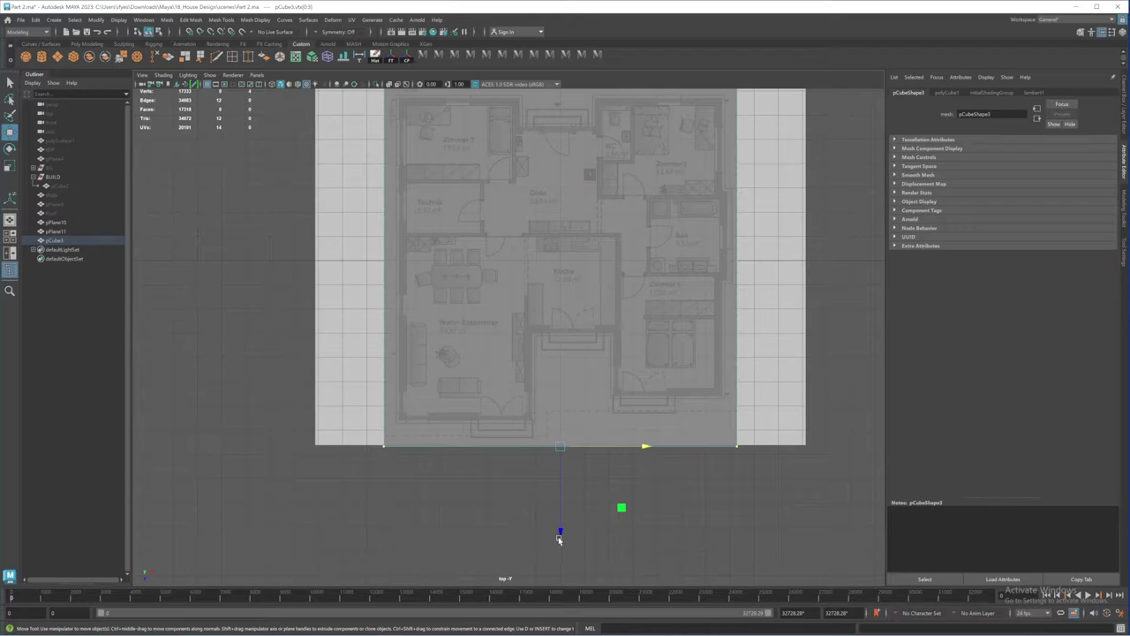
pyautogui.moveTo(560, 537); pyautogui.dragTo(559, 497)
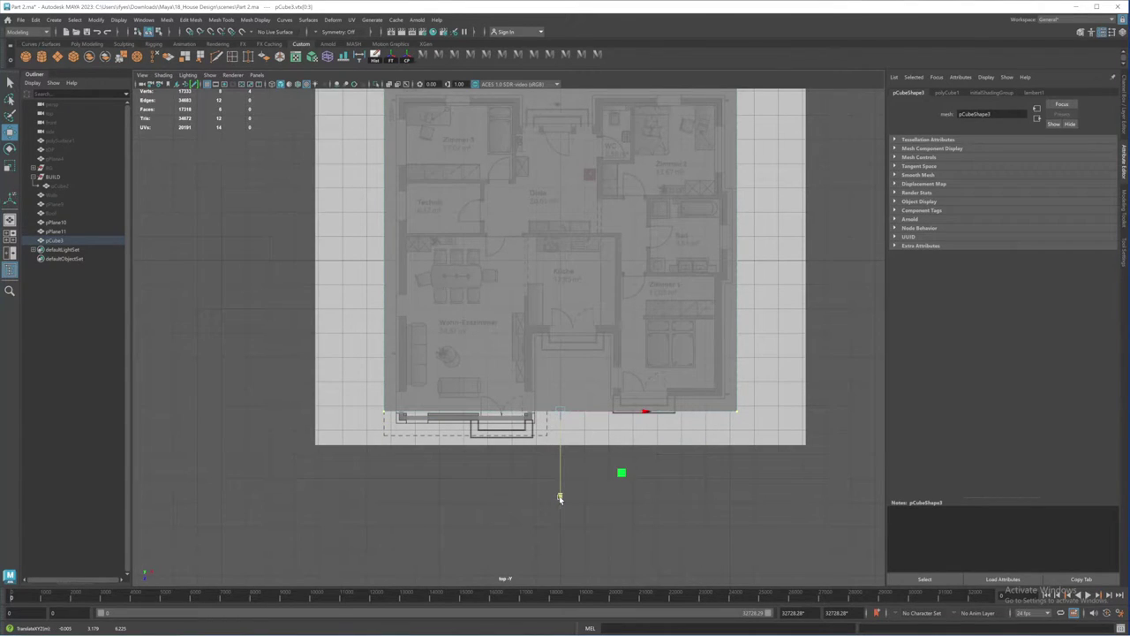
pyautogui.keyDown('alt'); pyautogui.moveTo(519, 392); pyautogui.dragTo(573, 412, button='middle'); pyautogui.keyUp('alt')
pyautogui.scroll(-1, 584, 456)
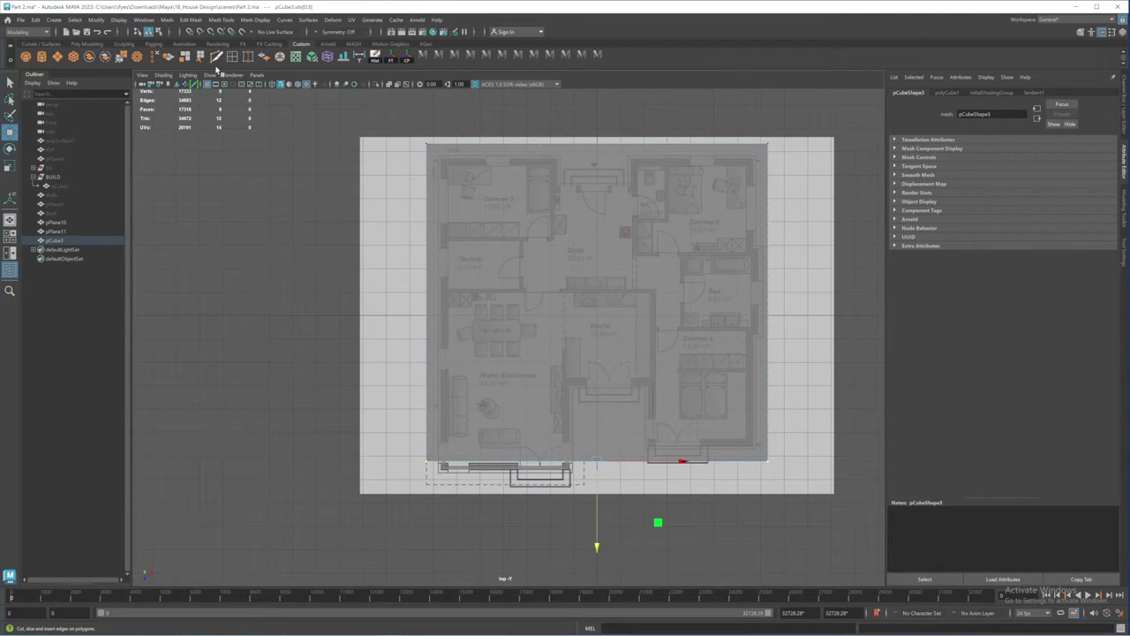
# Step: Cut a front-to-back edge loop through the roof where the dashed outline of the living room section ends
pyautogui.click(216, 58)
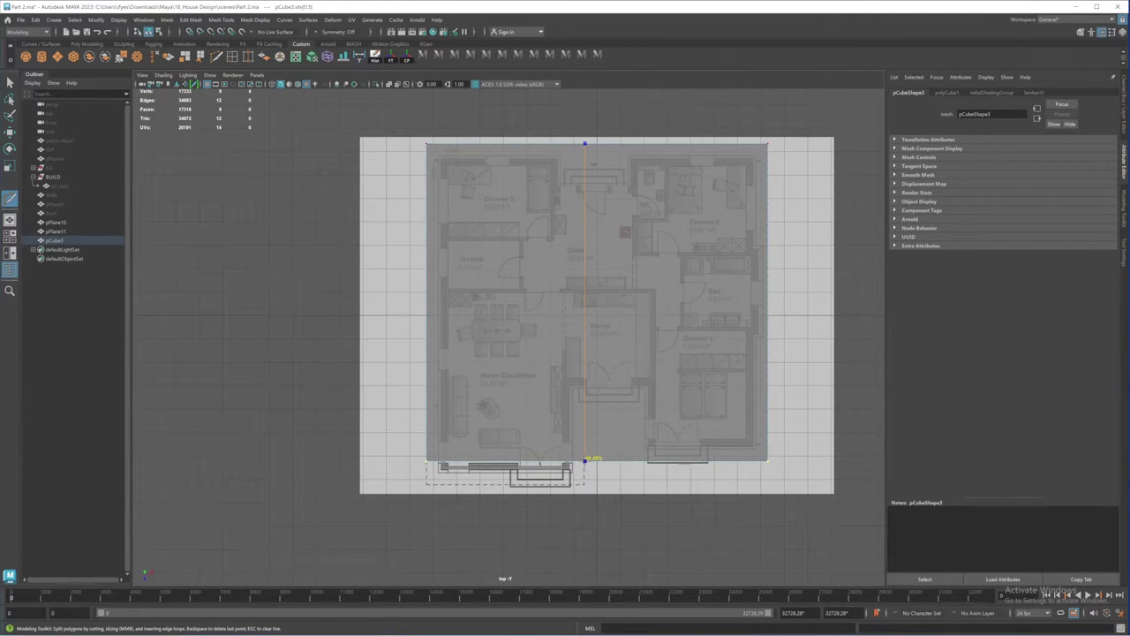
pyautogui.keyDown('ctrl'); pyautogui.click(584, 458); pyautogui.keyUp('ctrl')
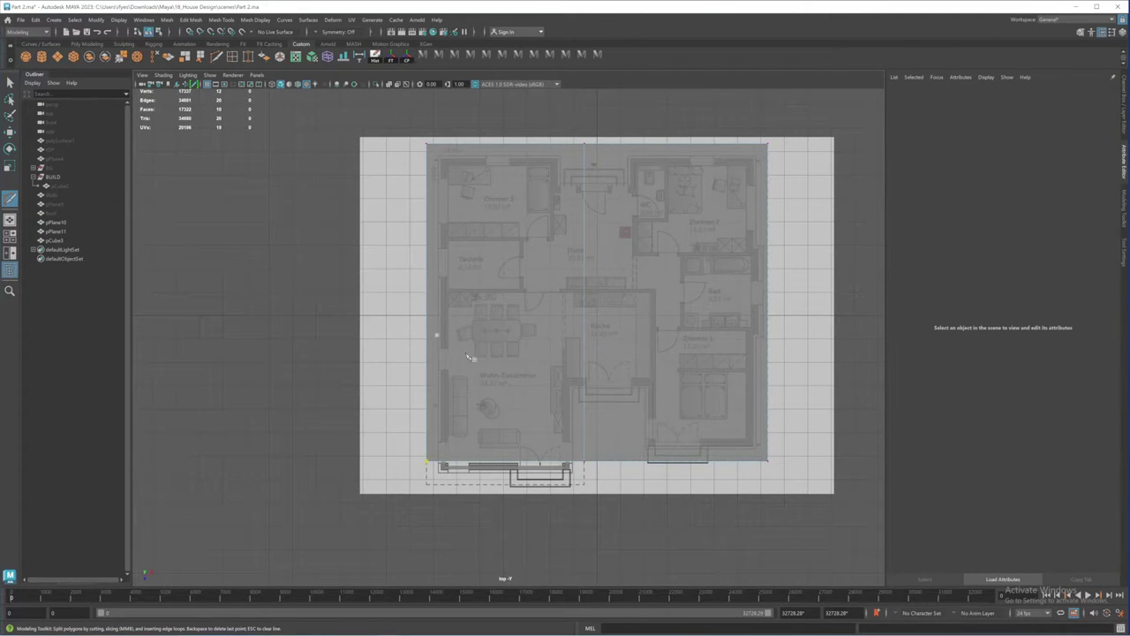
pyautogui.press('q')
pyautogui.moveTo(692, 283); pyautogui.dragTo(726, 278, button='right')
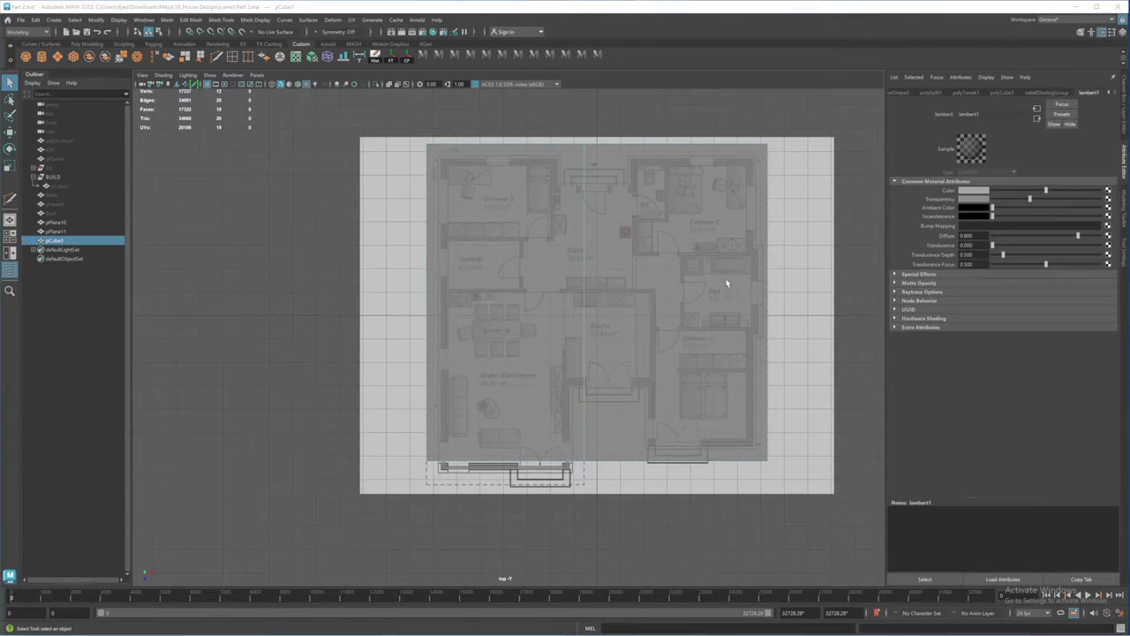
# Step: Select the roof's front face above the living room, beside the new edge loop, in the perspective view
pyautogui.press('space')
pyautogui.press('space')
pyautogui.keyDown('alt'); pyautogui.moveTo(456, 316); pyautogui.dragTo(601, 327); pyautogui.keyUp('alt')
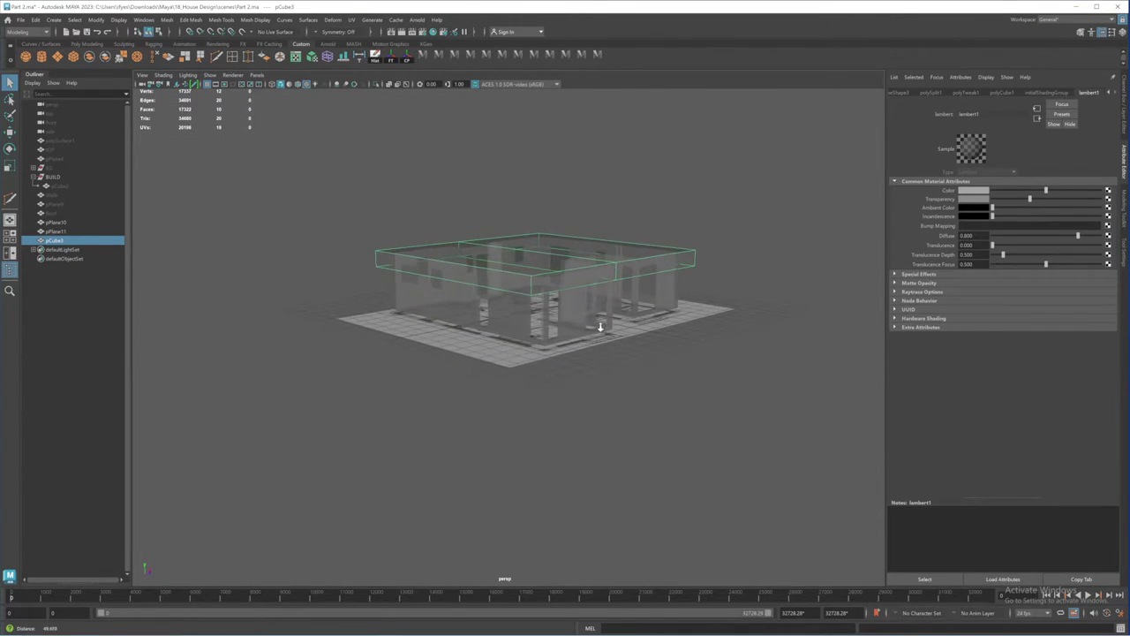
pyautogui.moveTo(551, 285)
pyautogui.mouseDown(button='right')
pyautogui.moveTo(552, 308)
pyautogui.moveTo(548, 293)
pyautogui.mouseUp(button='right')
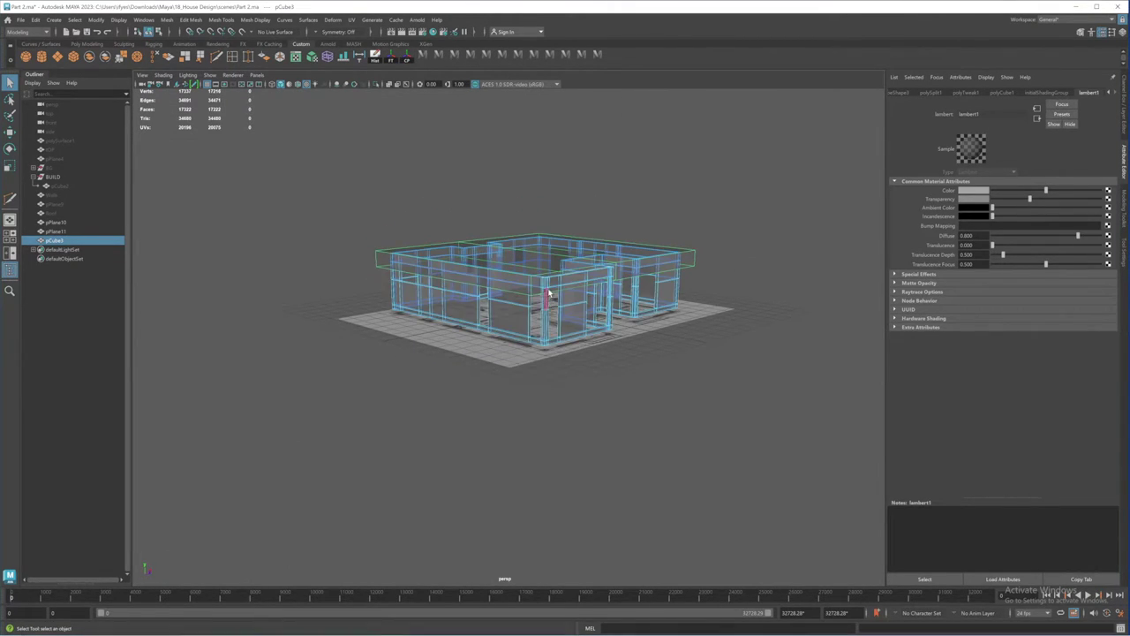
pyautogui.moveTo(654, 281); pyautogui.dragTo(689, 267, button='right')
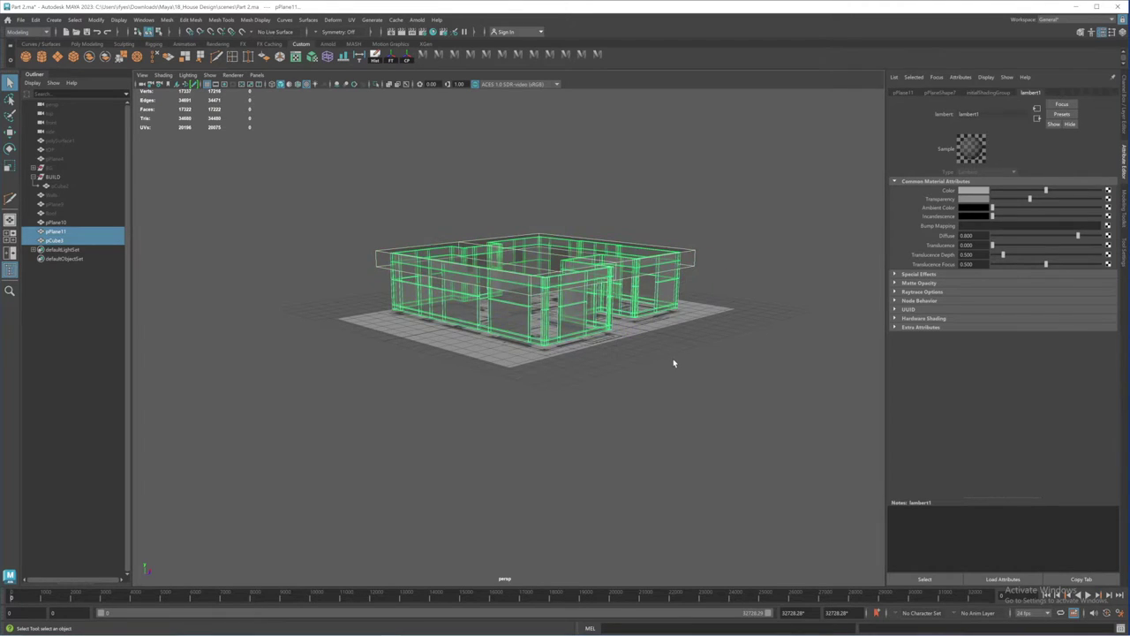
pyautogui.click(673, 361)
pyautogui.keyDown('alt'); pyautogui.moveTo(673, 302); pyautogui.dragTo(671, 351); pyautogui.keyUp('alt')
pyautogui.click(510, 274)
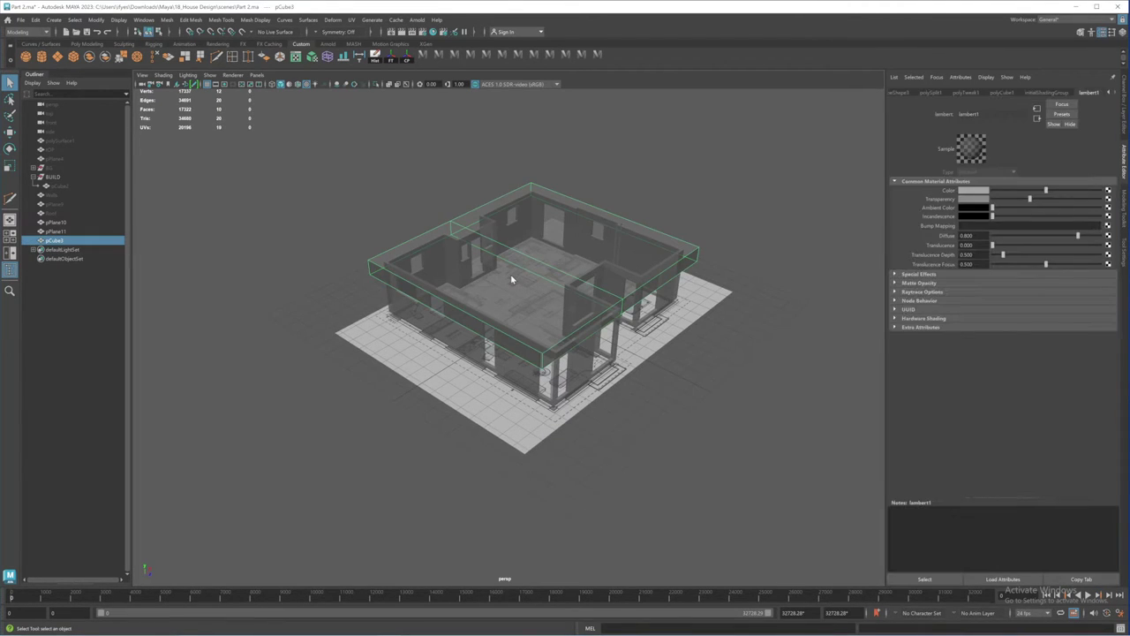
pyautogui.moveTo(510, 274); pyautogui.dragTo(521, 307, button='right')
pyautogui.click(578, 333)
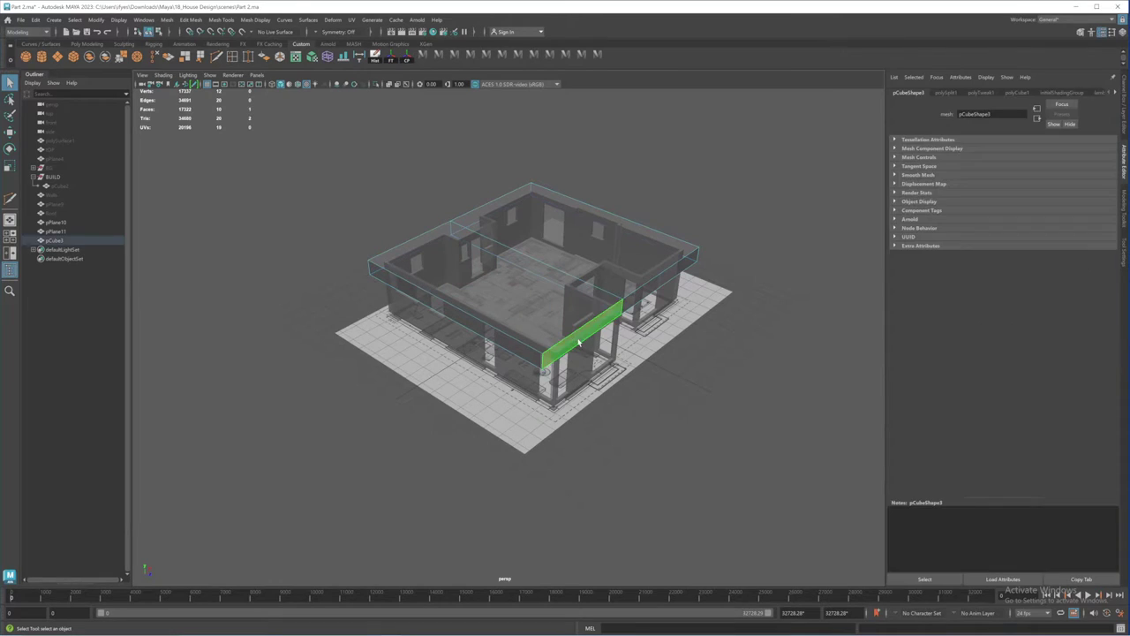
# Step: Extrude the selected roof face and move it forward to about 710.64 in Z over the living room front
pyautogui.press('space')
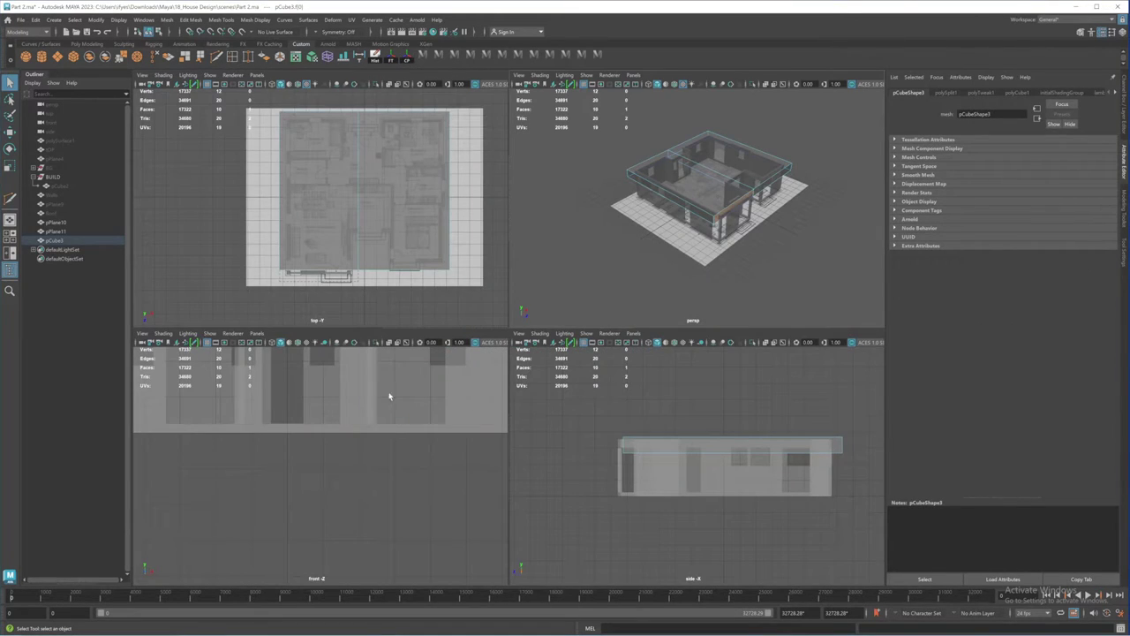
pyautogui.click(1127, 212)
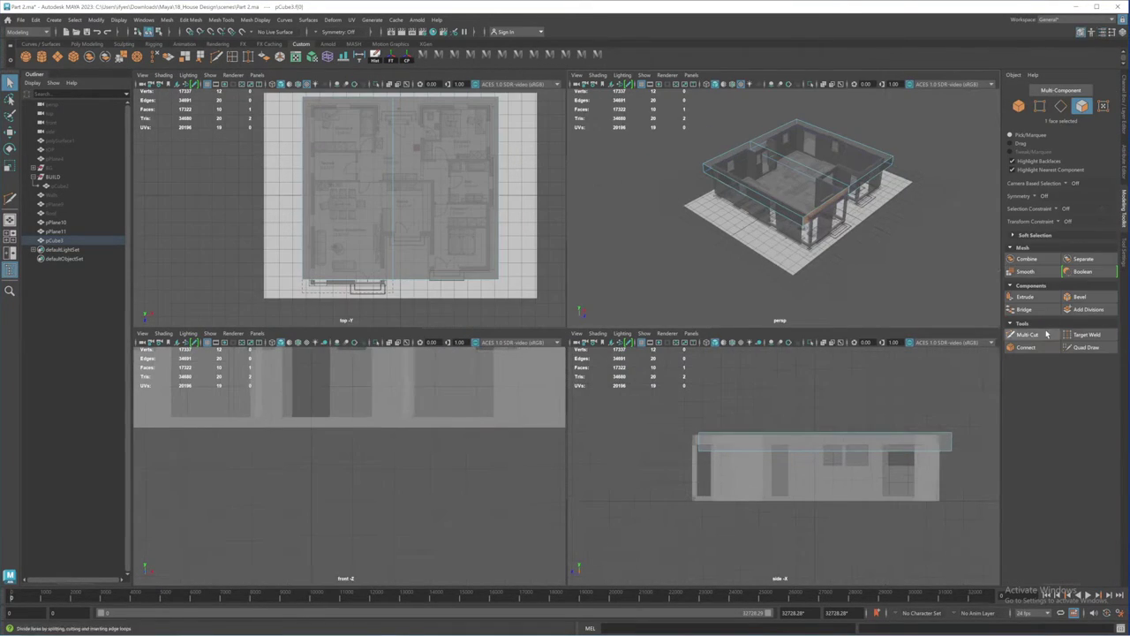
pyautogui.click(1025, 297)
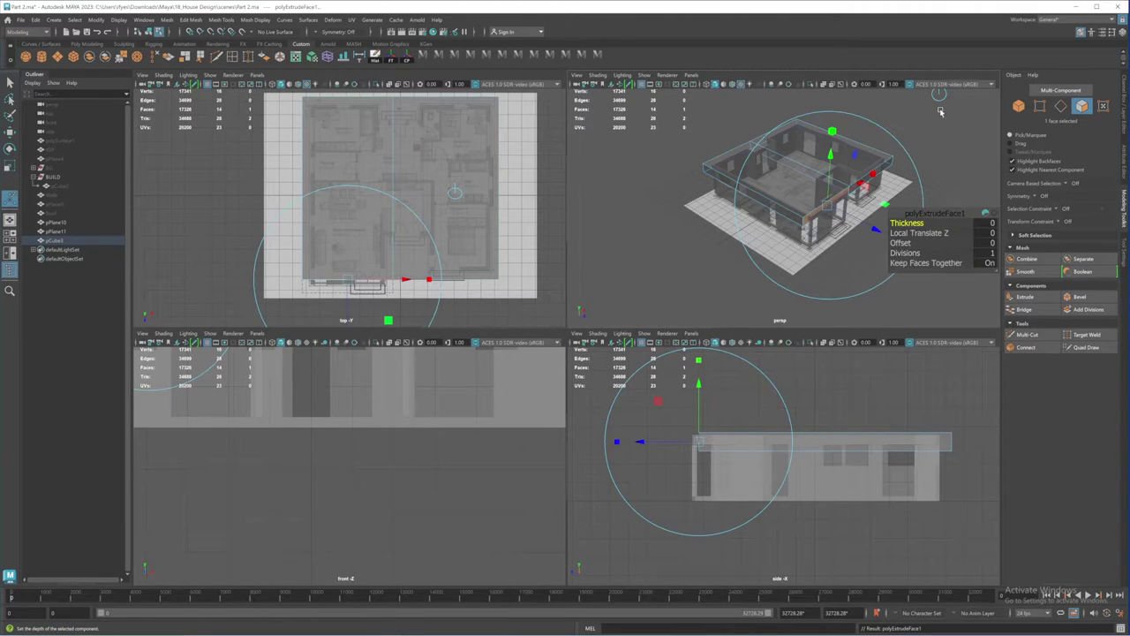
pyautogui.press('w')
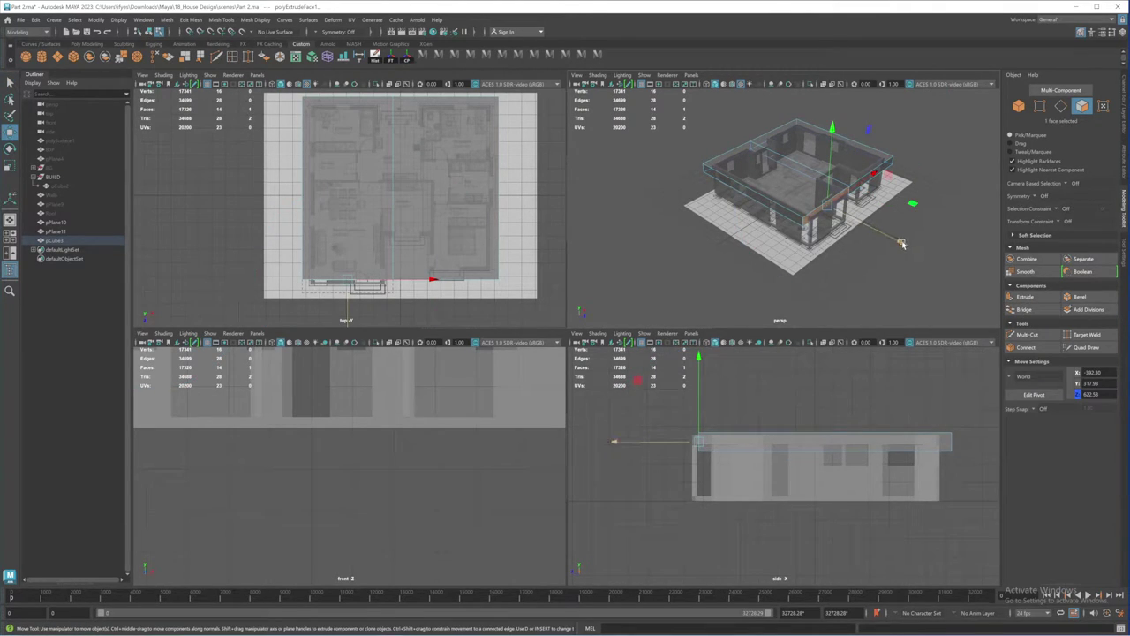
pyautogui.press('space')
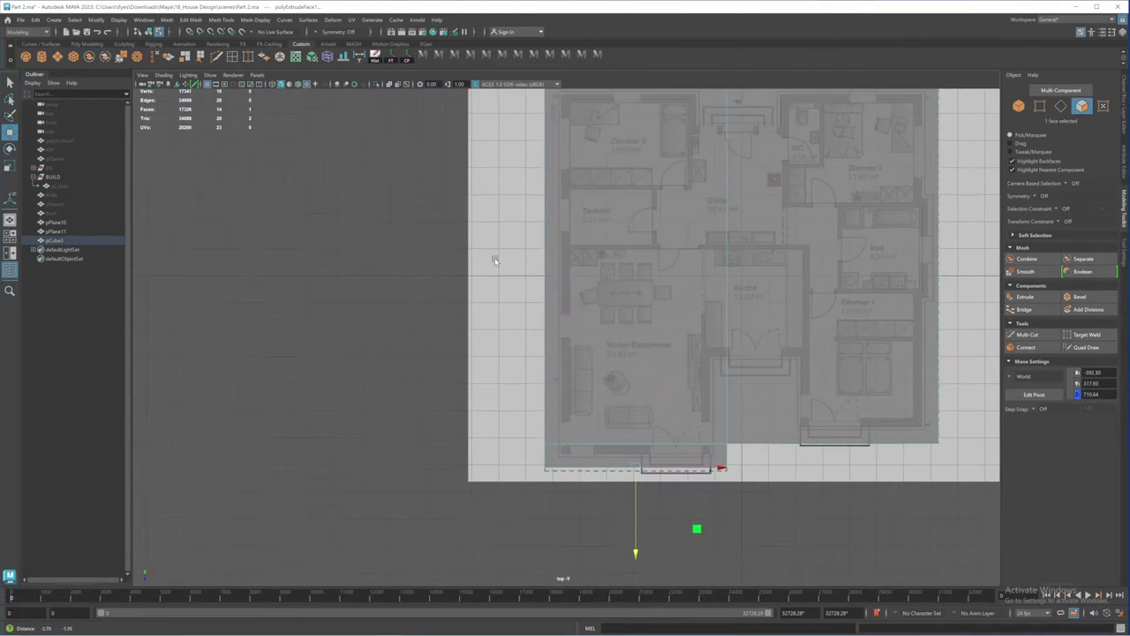
# Step: Move the front vertices of the roof section over the living room forward onto the dashed outline, to about 725.57 in Z
pyautogui.keyDown('alt'); pyautogui.moveTo(495, 260); pyautogui.dragTo(434, 235, button='middle'); pyautogui.keyUp('alt')
pyautogui.keyDown('alt'); pyautogui.moveTo(550, 373); pyautogui.dragTo(520, 312, button='middle'); pyautogui.keyUp('alt')
pyautogui.keyDown('alt'); pyautogui.moveTo(520, 311); pyautogui.dragTo(616, 392, button='right'); pyautogui.keyUp('alt')
pyautogui.moveTo(420, 383); pyautogui.dragTo(404, 385, button='right')
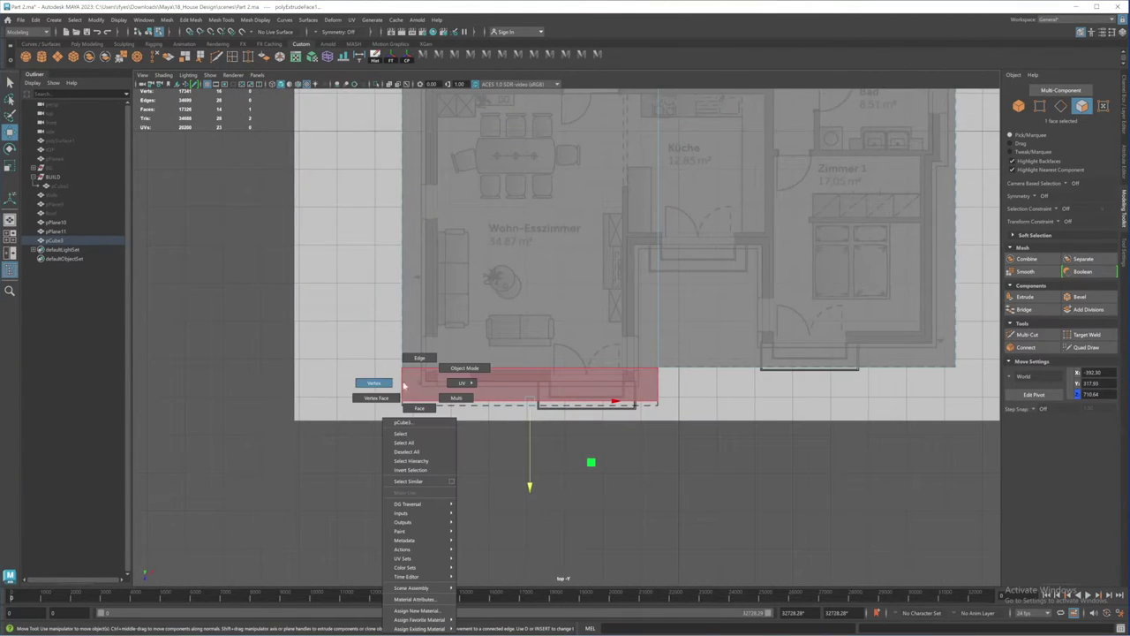
pyautogui.click(403, 385)
pyautogui.moveTo(385, 388); pyautogui.dragTo(680, 446)
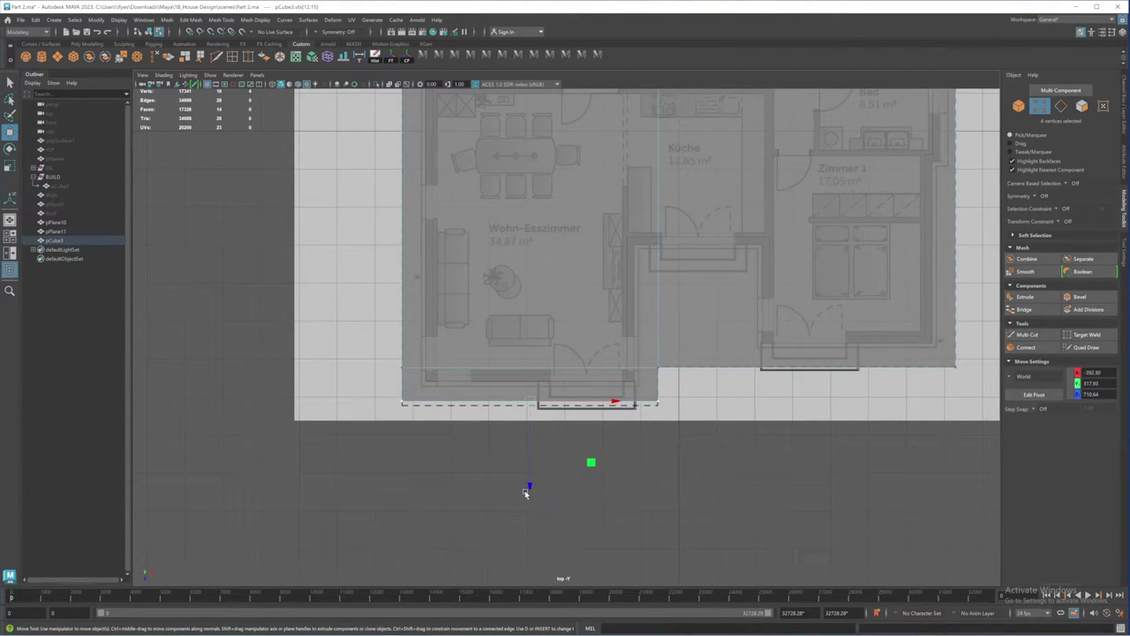
pyautogui.moveTo(528, 488); pyautogui.dragTo(530, 492)
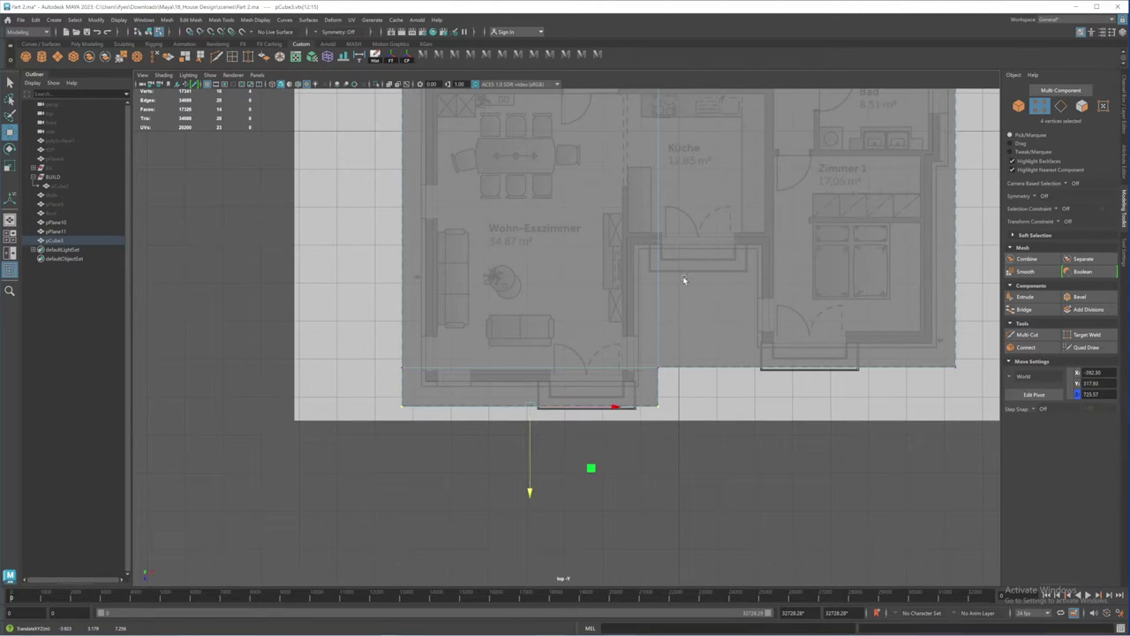
# Step: Select the whole roof in the perspective view and reduce the transparency of its lambert1 material to fully opaque
pyautogui.press('space')
pyautogui.press('space')
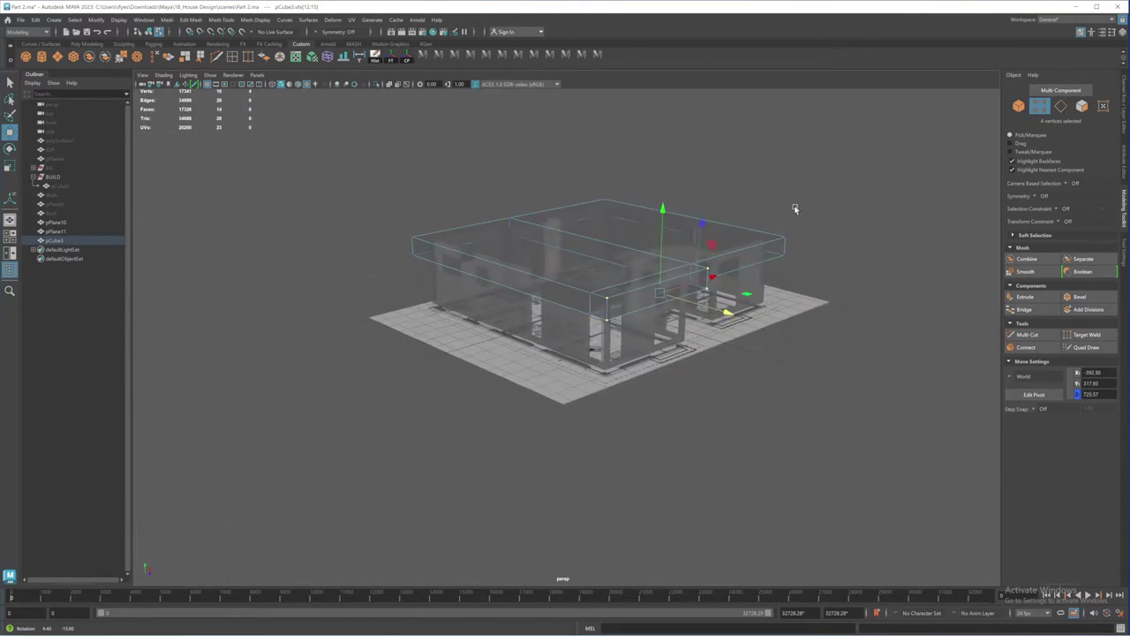
pyautogui.keyDown('alt'); pyautogui.moveTo(795, 208); pyautogui.dragTo(779, 211); pyautogui.keyUp('alt')
pyautogui.moveTo(533, 261); pyautogui.dragTo(574, 244, button='right')
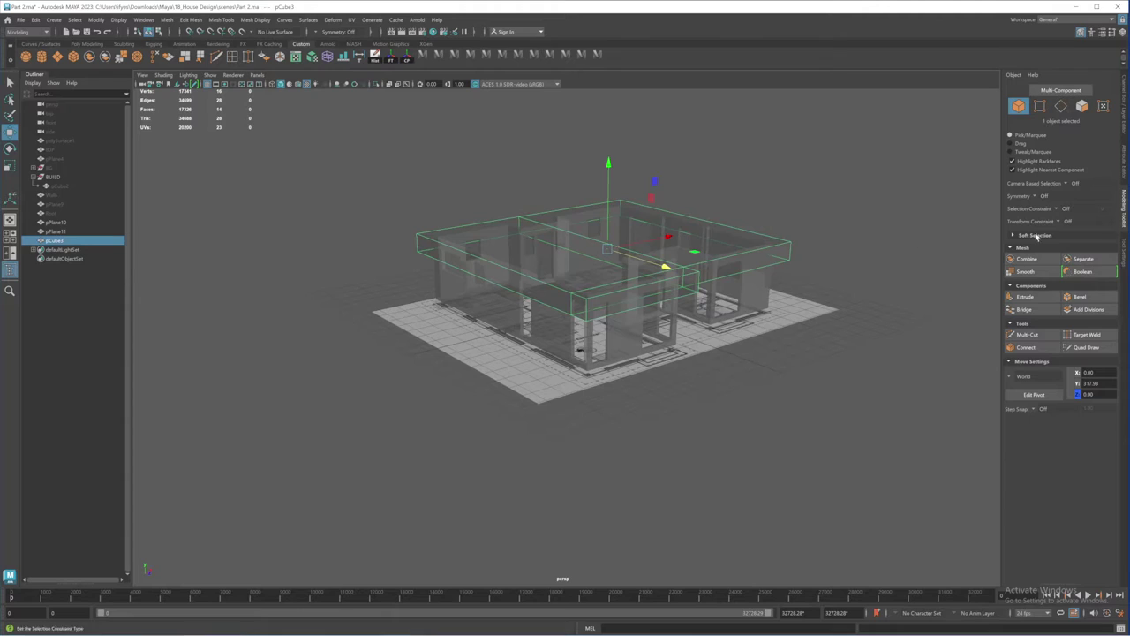
pyautogui.click(1125, 168)
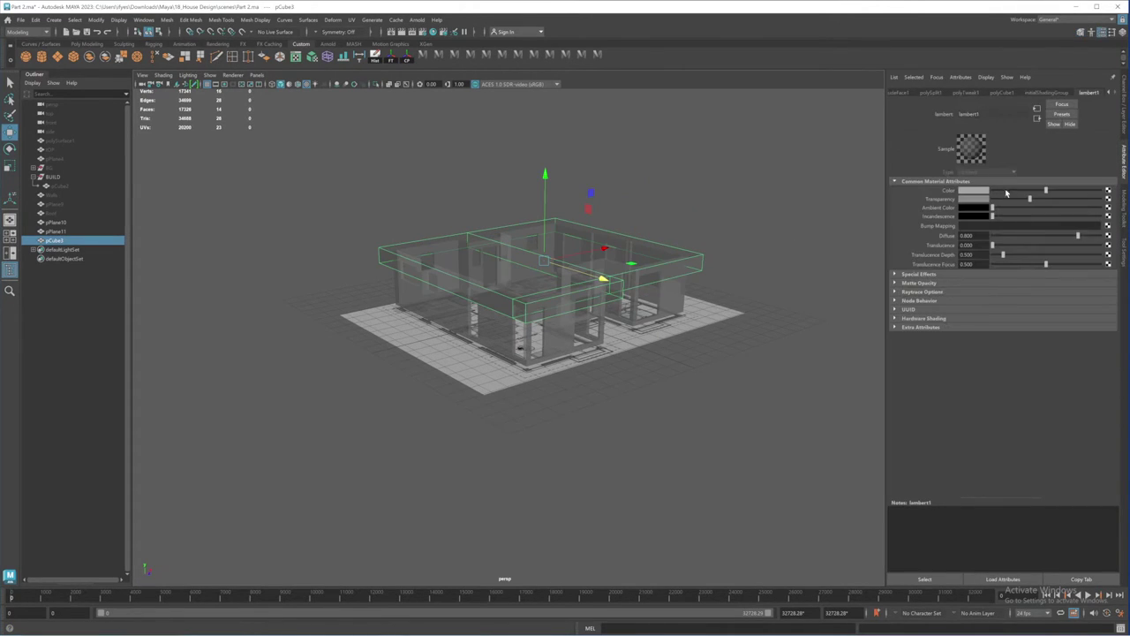
pyautogui.moveTo(1029, 199); pyautogui.dragTo(963, 200)
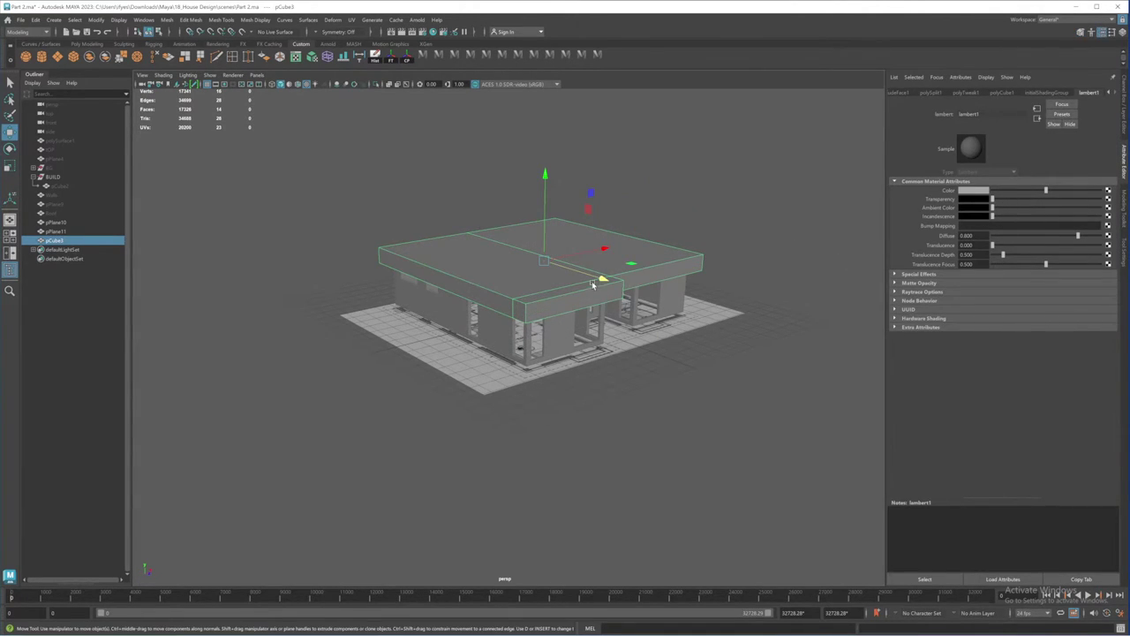
pyautogui.keyDown('alt'); pyautogui.moveTo(595, 283); pyautogui.dragTo(656, 321); pyautogui.keyUp('alt')
# Step: Raise the roof in the side view until its underside rests on the tops of the walls
pyautogui.press('space')
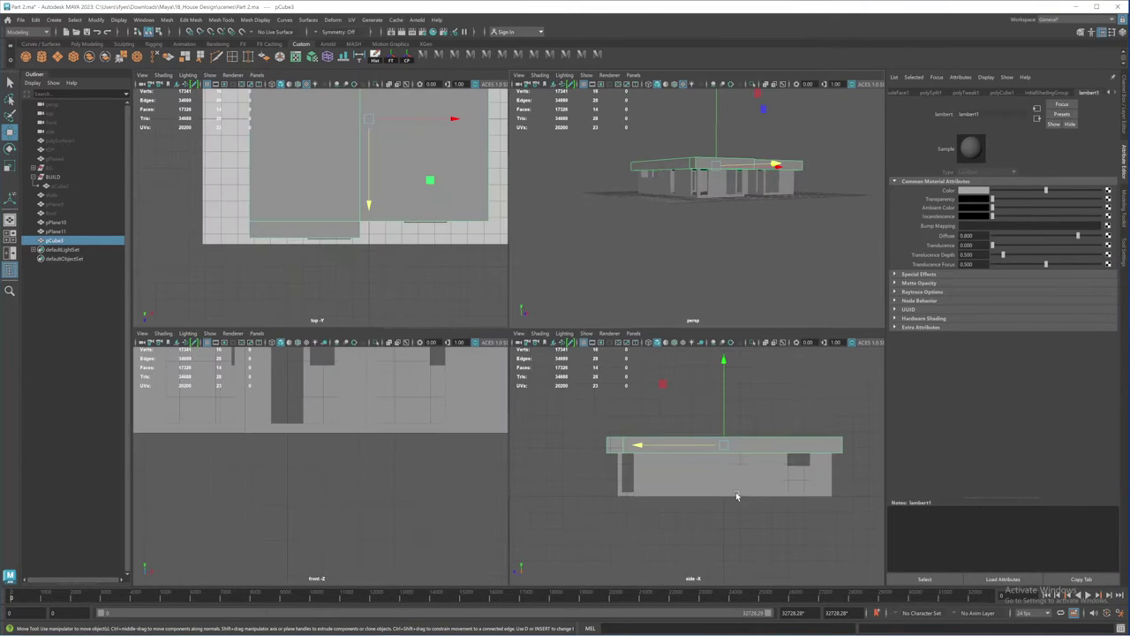
pyautogui.press('space')
pyautogui.keyDown('alt'); pyautogui.moveTo(603, 385); pyautogui.dragTo(585, 366, button='middle'); pyautogui.keyUp('alt')
pyautogui.scroll(1, 586, 366)
pyautogui.keyDown('alt'); pyautogui.moveTo(526, 205); pyautogui.dragTo(588, 240, button='middle'); pyautogui.keyUp('alt')
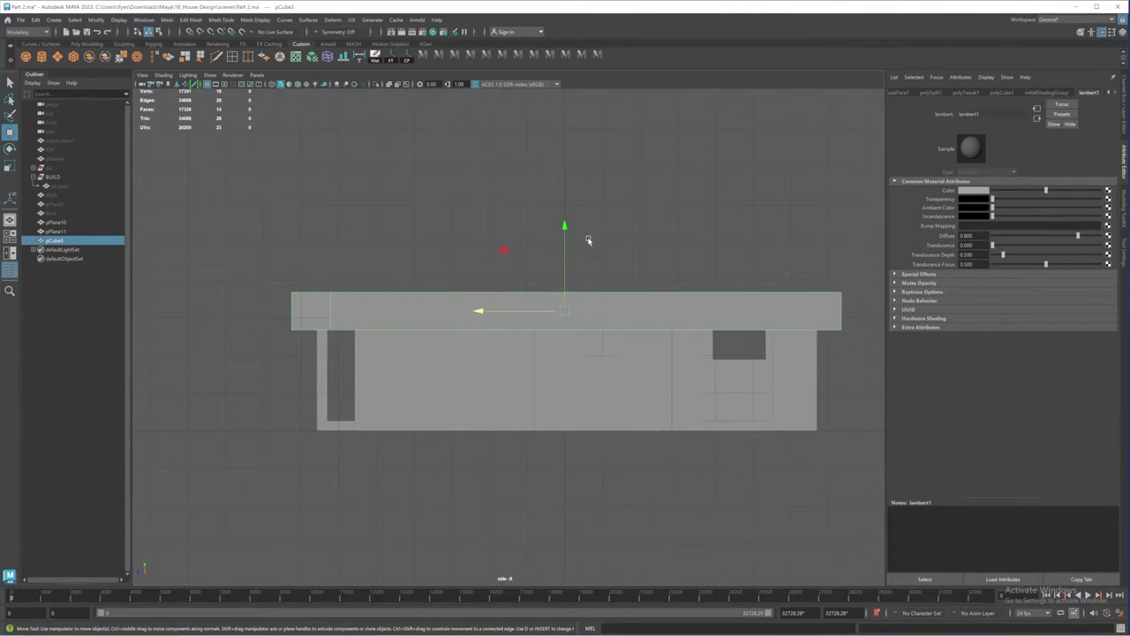
pyautogui.moveTo(566, 228); pyautogui.dragTo(575, 194)
pyautogui.moveTo(576, 195); pyautogui.dragTo(579, 197, button='middle')
# Step: Lower the roof's top vertices in the side view to make the slab thinner
pyautogui.moveTo(402, 265); pyautogui.dragTo(353, 262, button='right')
pyautogui.moveTo(270, 231); pyautogui.dragTo(876, 260)
pyautogui.moveTo(570, 174); pyautogui.dragTo(570, 190)
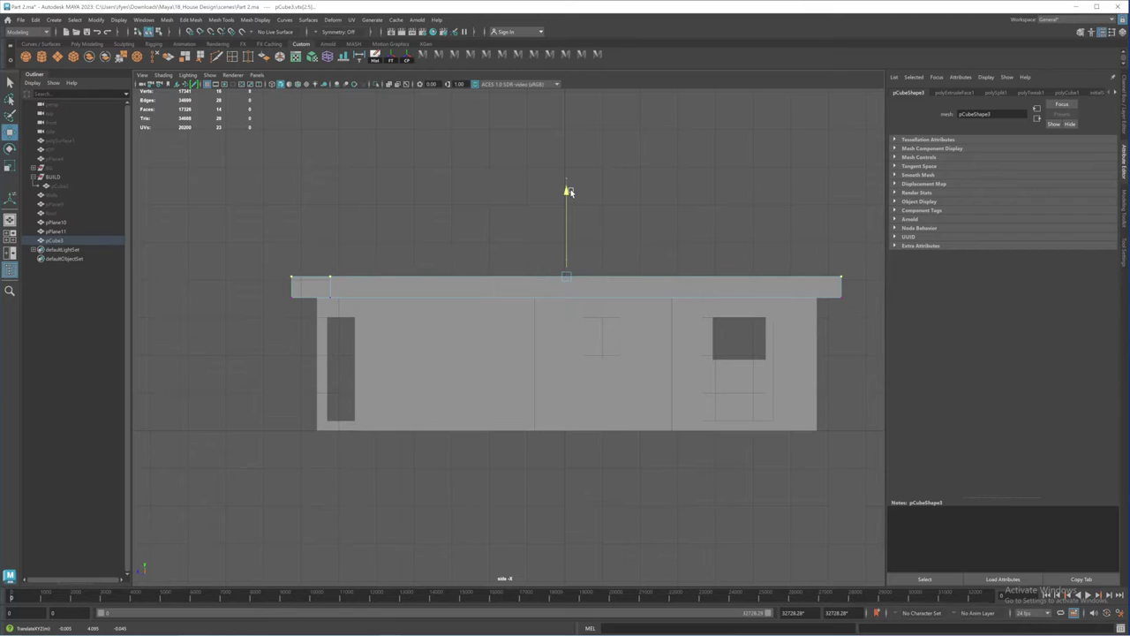
pyautogui.moveTo(402, 278); pyautogui.dragTo(444, 261, button='right')
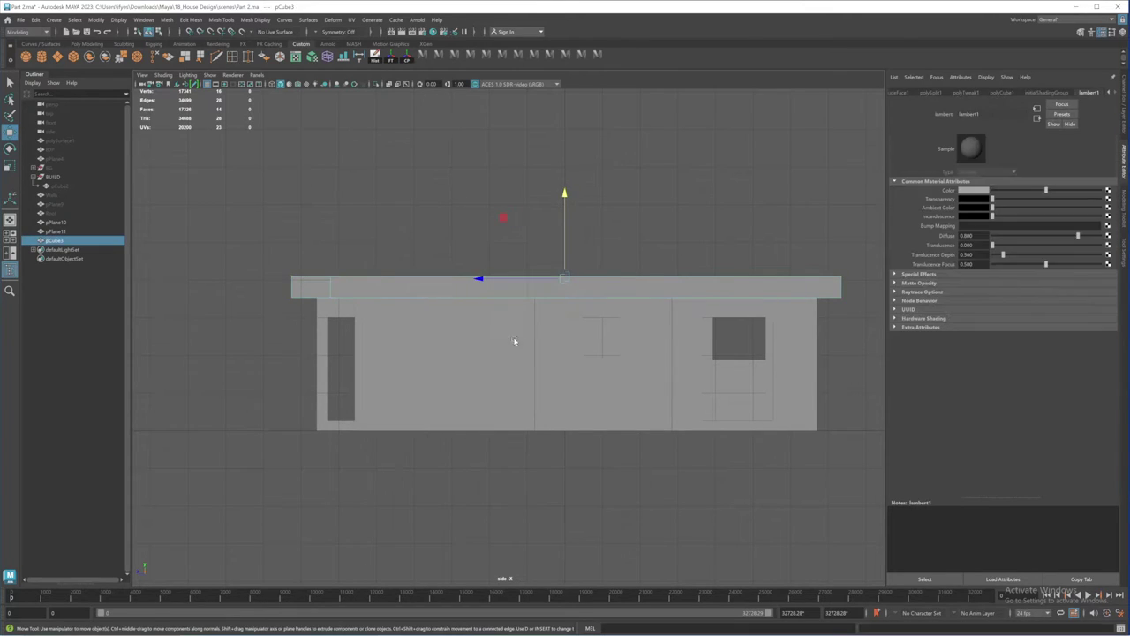
# Step: Compare the roof's thickness and edge detail with the reference photo FEATURED-IMAGE-5.jpg
pyautogui.keyDown('alt'); pyautogui.moveTo(553, 334); pyautogui.dragTo(522, 347, button='middle'); pyautogui.keyUp('alt')
pyautogui.press('space')
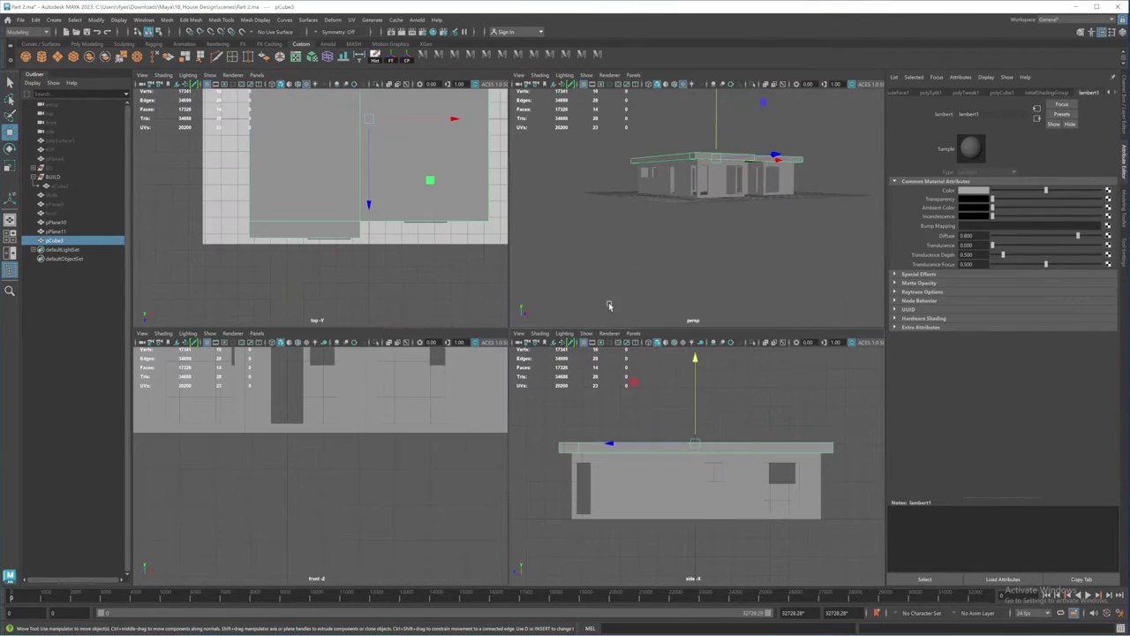
pyautogui.press('space')
pyautogui.keyDown('alt'); pyautogui.moveTo(536, 254); pyautogui.dragTo(535, 259); pyautogui.keyUp('alt')
pyautogui.keyDown('alt'); pyautogui.moveTo(535, 260); pyautogui.dragTo(628, 310, button='right'); pyautogui.keyUp('alt')
pyautogui.hotkey('alt', 'Tab')
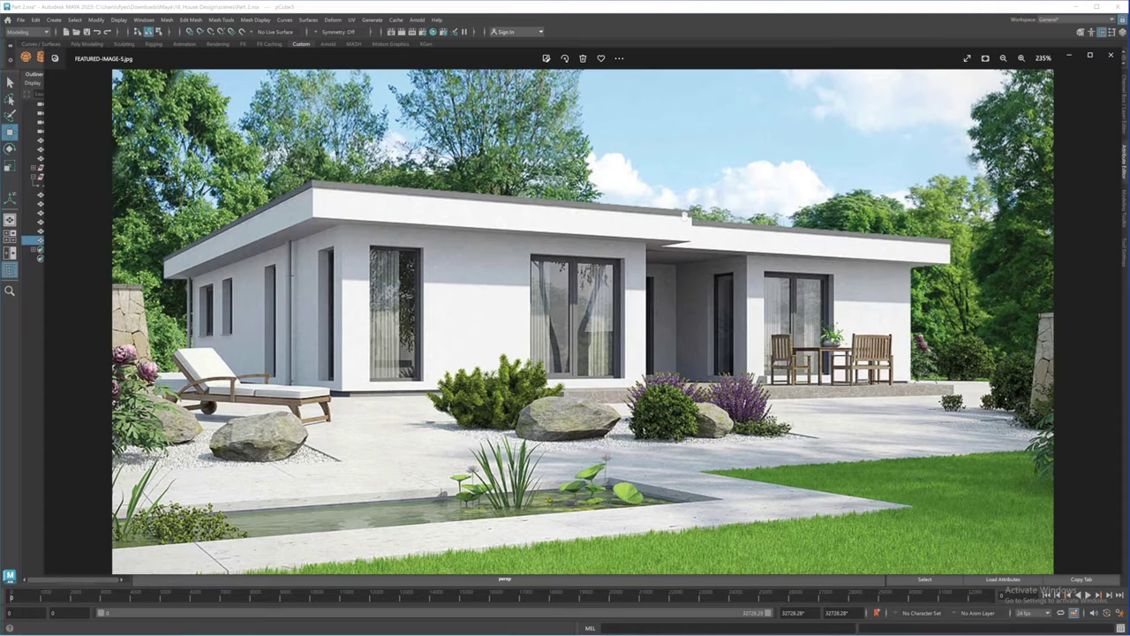
pyautogui.click(1068, 56)
# Step: Cut two closely spaced horizontal edge loops around the roof's sides, just below its top edge, with Multi-Cut
pyautogui.keyDown('alt'); pyautogui.moveTo(575, 218); pyautogui.dragTo(615, 210); pyautogui.keyUp('alt')
pyautogui.keyDown('alt'); pyautogui.moveTo(610, 203); pyautogui.dragTo(567, 228, button='middle'); pyautogui.keyUp('alt')
pyautogui.scroll(3, 575, 204)
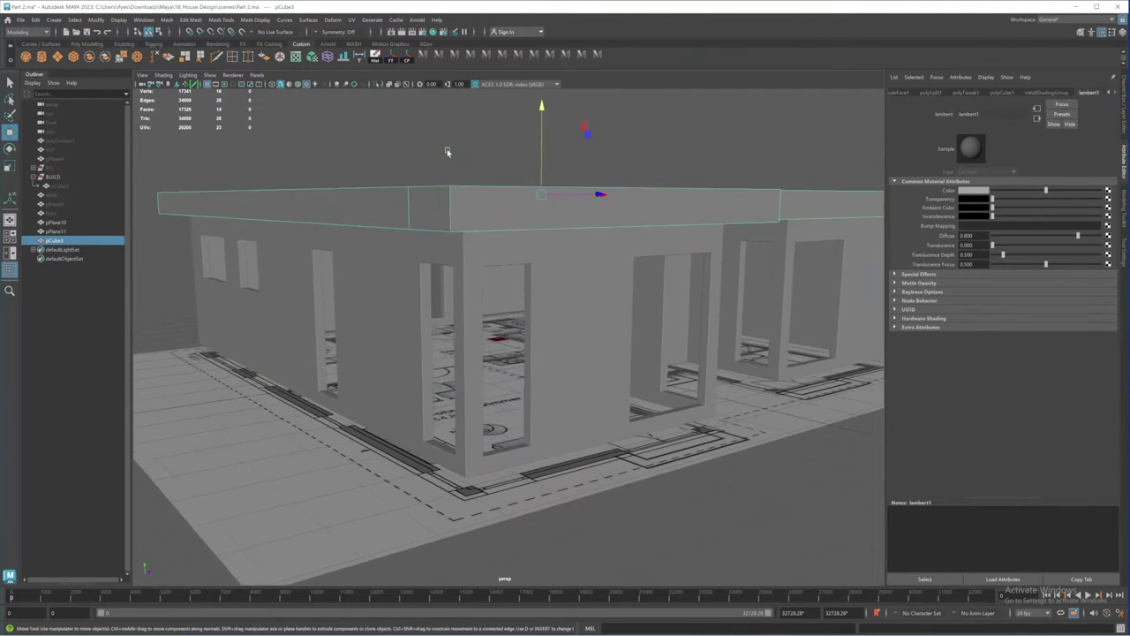
pyautogui.click(216, 57)
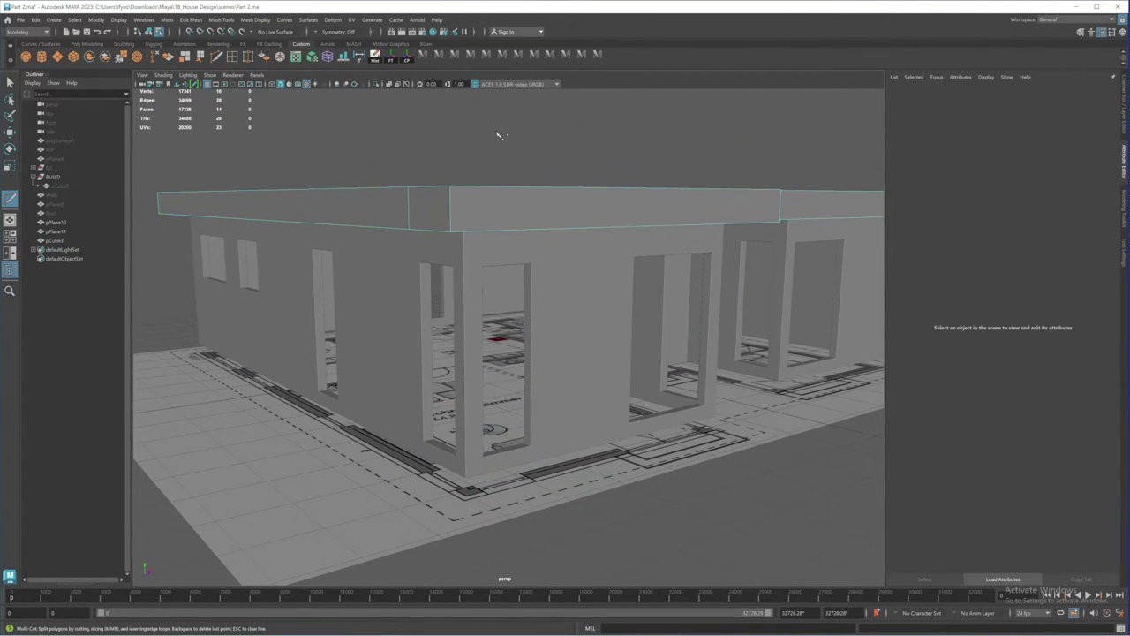
pyautogui.keyDown('ctrl'); pyautogui.click(449, 193); pyautogui.keyUp('ctrl')
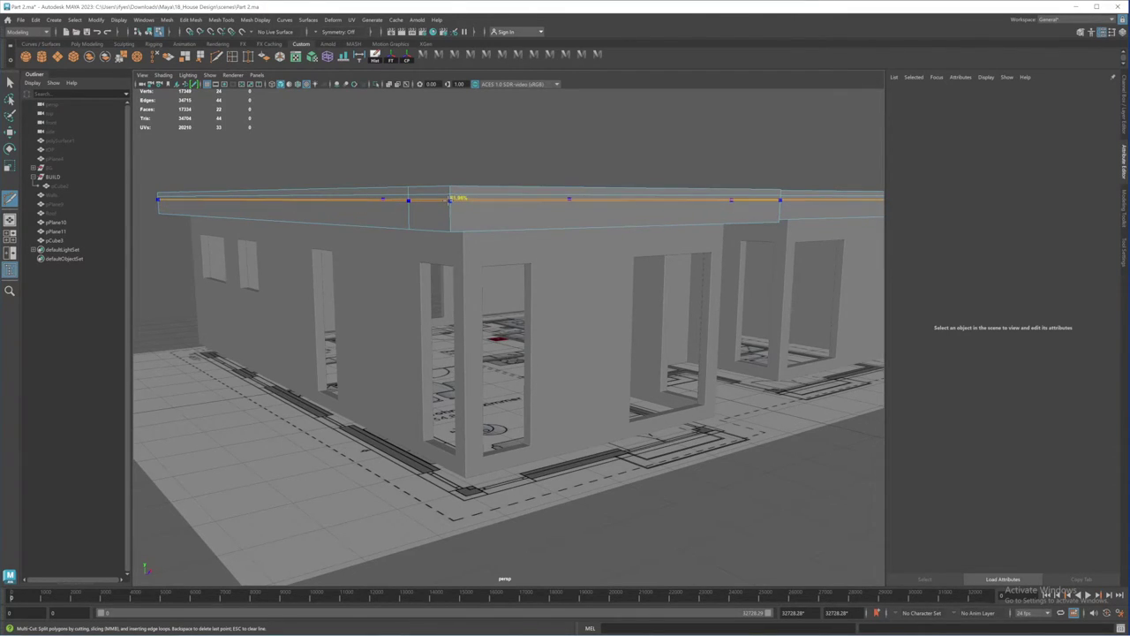
pyautogui.keyDown('ctrl'); pyautogui.click(449, 199); pyautogui.keyUp('ctrl')
pyautogui.keyDown('alt'); pyautogui.moveTo(671, 230); pyautogui.dragTo(503, 224); pyautogui.keyUp('alt')
pyautogui.press('q')
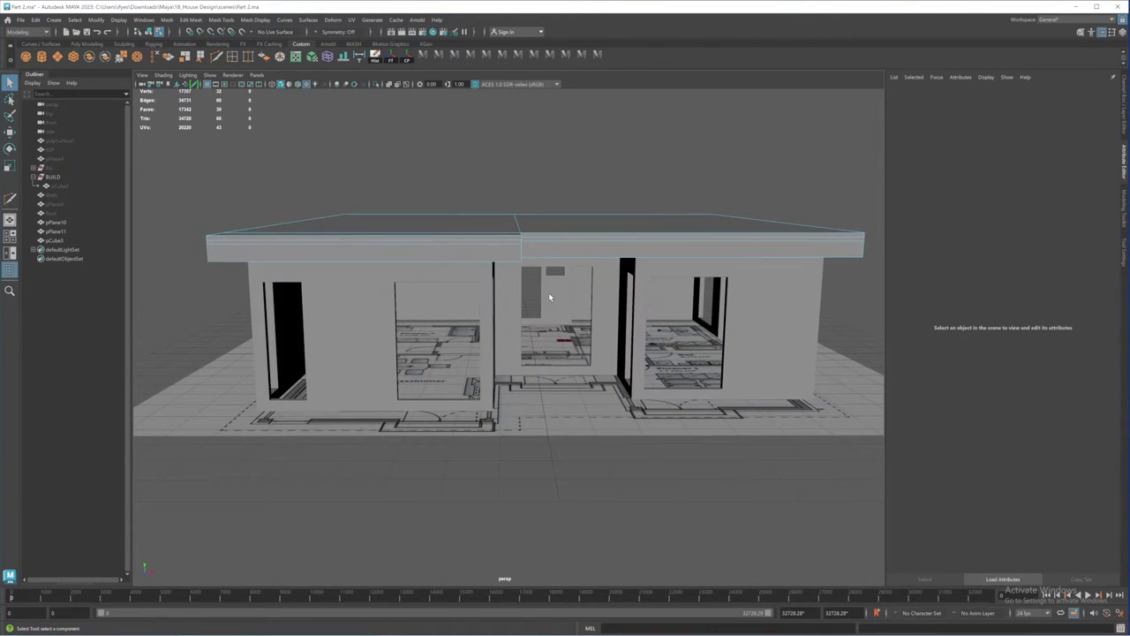
# Step: Select the narrow loop of faces between the two new edge loops all around the roof's sides
pyautogui.keyDown('alt'); pyautogui.moveTo(434, 252); pyautogui.dragTo(462, 249); pyautogui.keyUp('alt')
pyautogui.keyDown('alt'); pyautogui.moveTo(462, 249); pyautogui.dragTo(524, 270, button='right'); pyautogui.keyUp('alt')
pyautogui.click(519, 248)
pyautogui.doubleClick(488, 243)
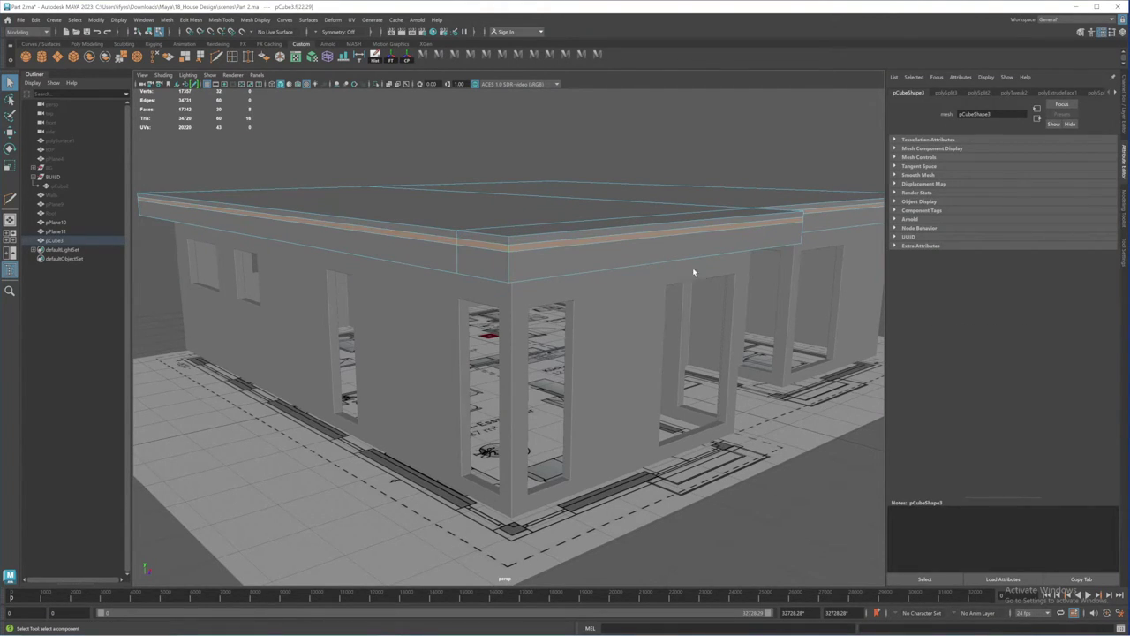
pyautogui.keyDown('alt'); pyautogui.moveTo(797, 222); pyautogui.dragTo(592, 239); pyautogui.keyUp('alt')
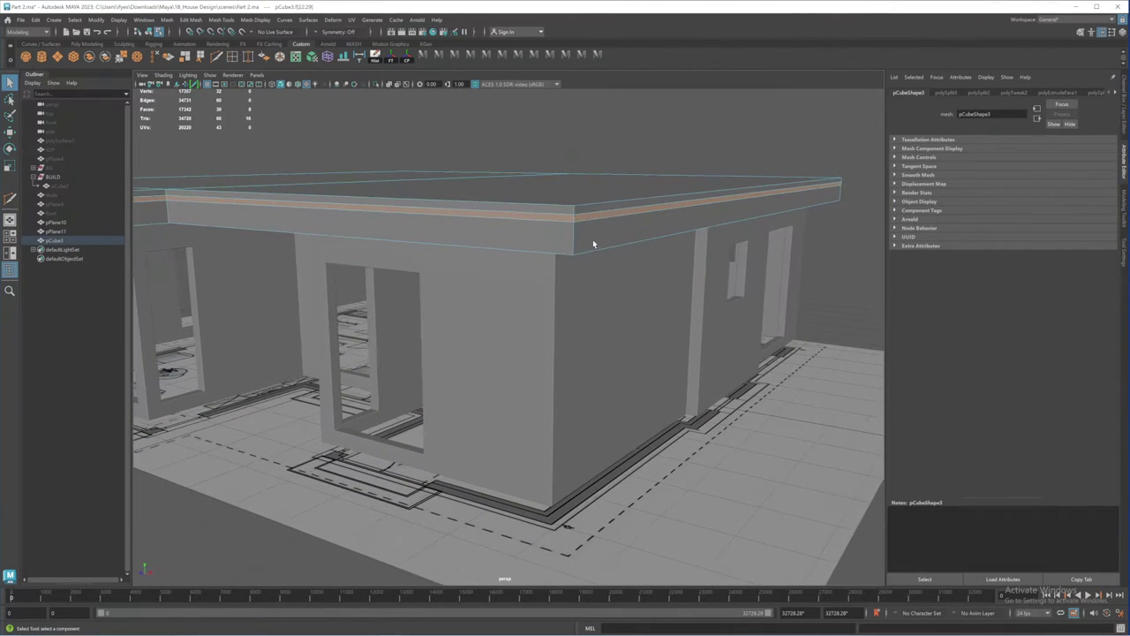
# Step: Extrude the selected face loop inward with a thickness of -5.1 to form a groove under the roof's top edge
pyautogui.click(1126, 194)
pyautogui.click(1024, 297)
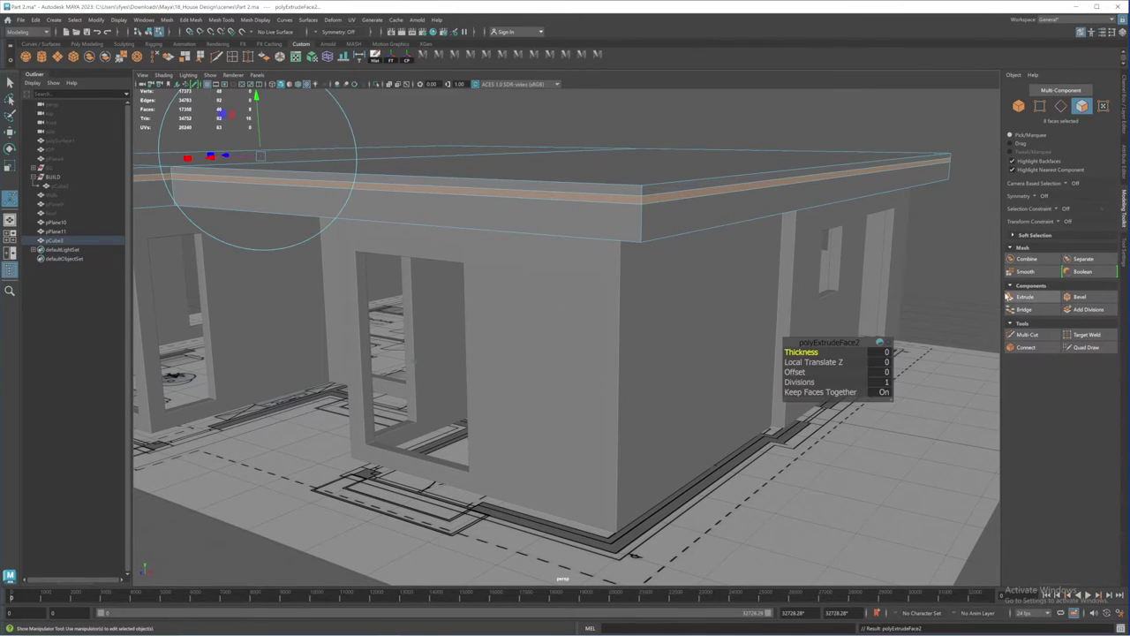
pyautogui.moveTo(806, 351); pyautogui.dragTo(800, 351)
pyautogui.keyDown('alt'); pyautogui.moveTo(627, 260); pyautogui.dragTo(628, 291); pyautogui.keyUp('alt')
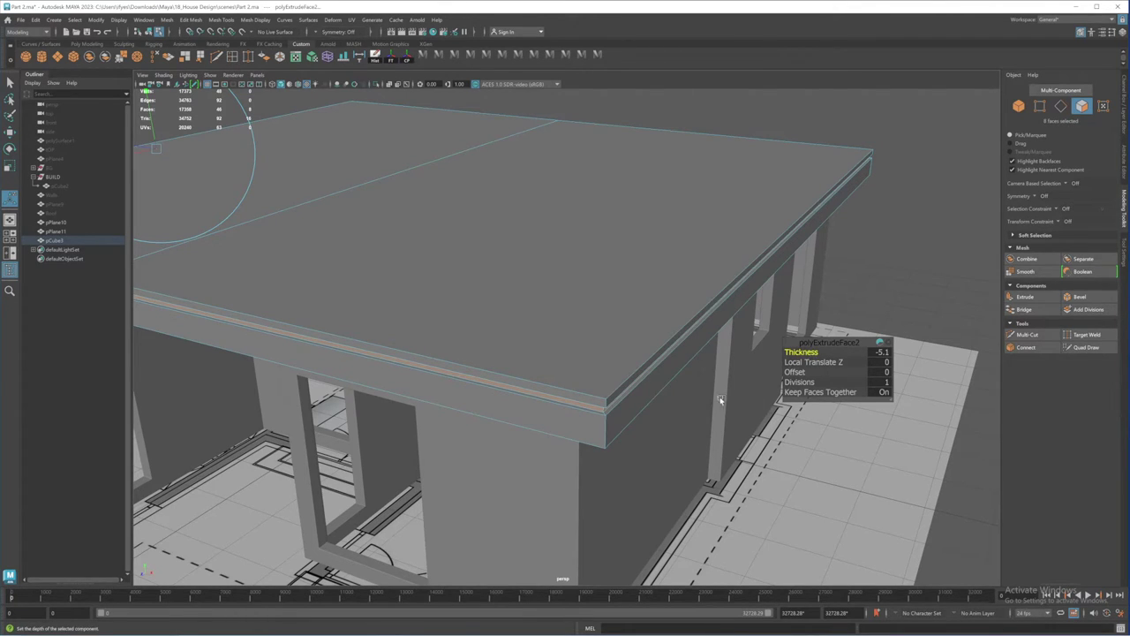
pyautogui.keyDown('alt'); pyautogui.moveTo(645, 383); pyautogui.dragTo(711, 194); pyautogui.keyUp('alt')
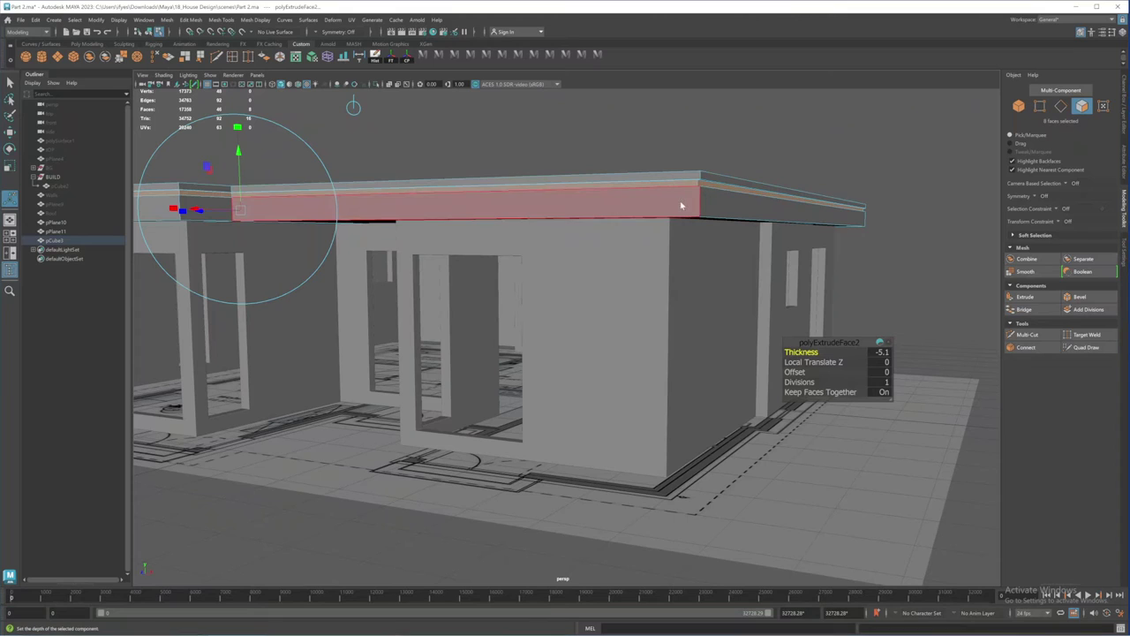
# Step: Bevel the whole roof object with a fraction of 0.5 and 4 segments
pyautogui.moveTo(681, 204); pyautogui.dragTo(728, 184, button='right')
pyautogui.rightClick(681, 220)
pyautogui.keyDown('alt'); pyautogui.moveTo(637, 238); pyautogui.dragTo(523, 288); pyautogui.keyUp('alt')
pyautogui.keyDown('alt'); pyautogui.moveTo(524, 288); pyautogui.dragTo(715, 313, button='right'); pyautogui.keyUp('alt')
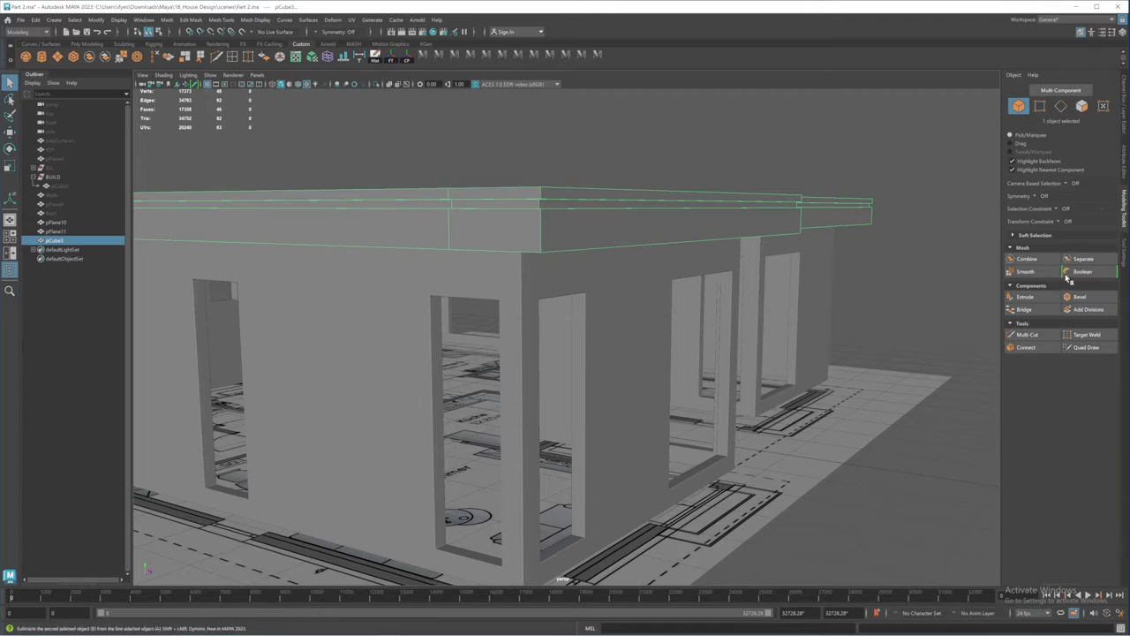
pyautogui.click(1077, 299)
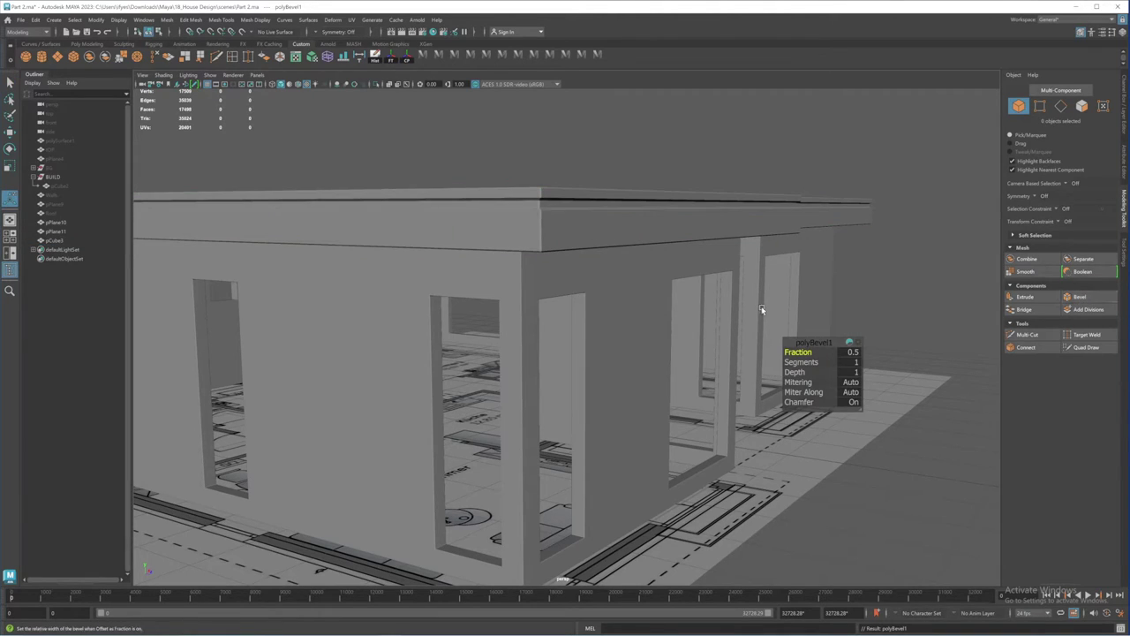
pyautogui.click(854, 362)
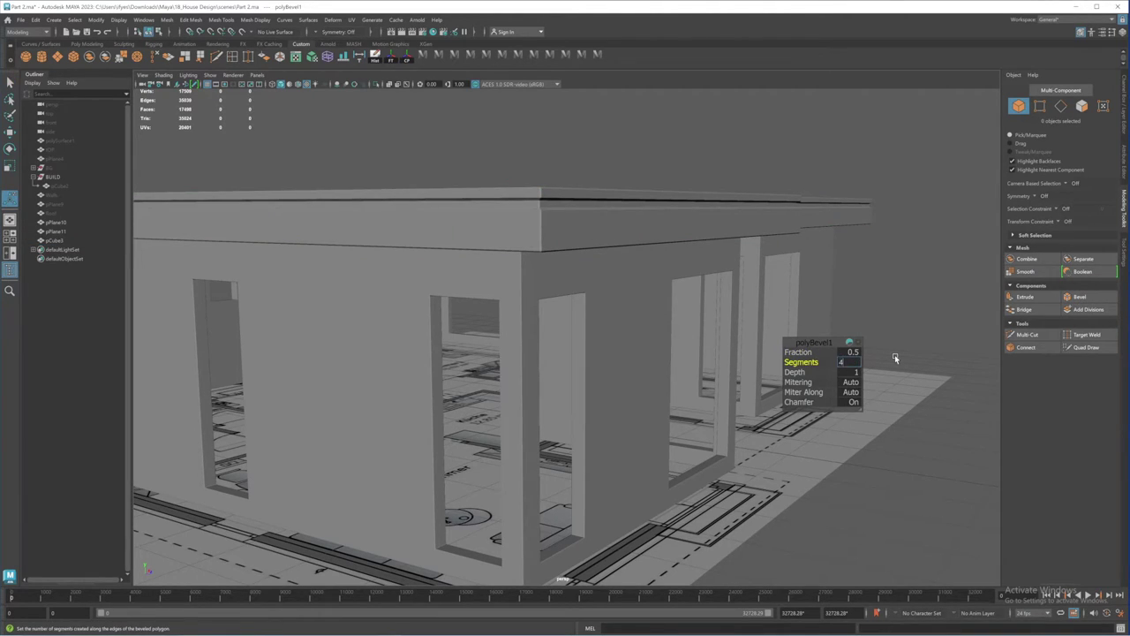
pyautogui.write('4')
pyautogui.press('Return')
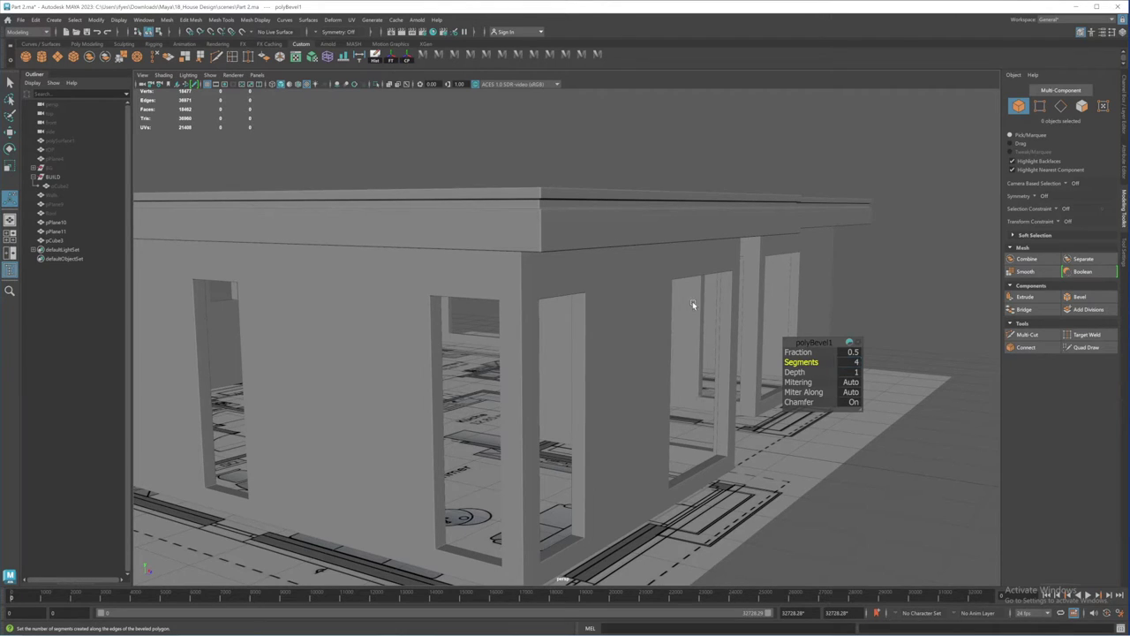
# Step: Delete the three large faces on top of the roof
pyautogui.keyDown('alt'); pyautogui.moveTo(676, 262); pyautogui.dragTo(532, 243); pyautogui.keyUp('alt')
pyautogui.moveTo(532, 243); pyautogui.dragTo(518, 249, button='right')
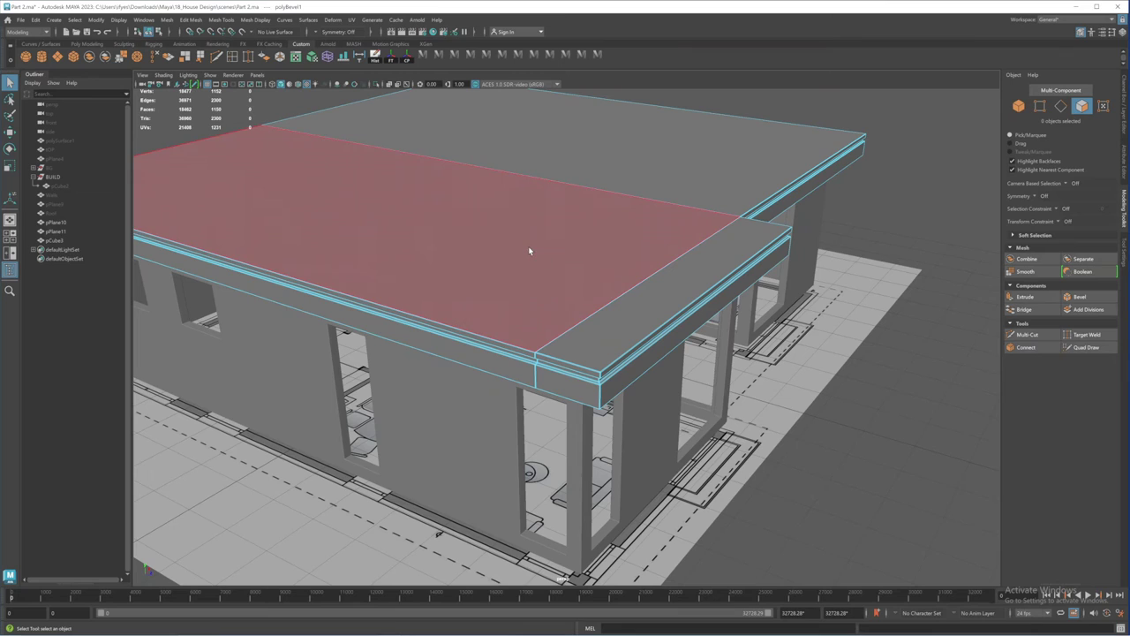
pyautogui.click(528, 251)
pyautogui.keyDown('shift'); pyautogui.click(642, 246); pyautogui.keyUp('shift')
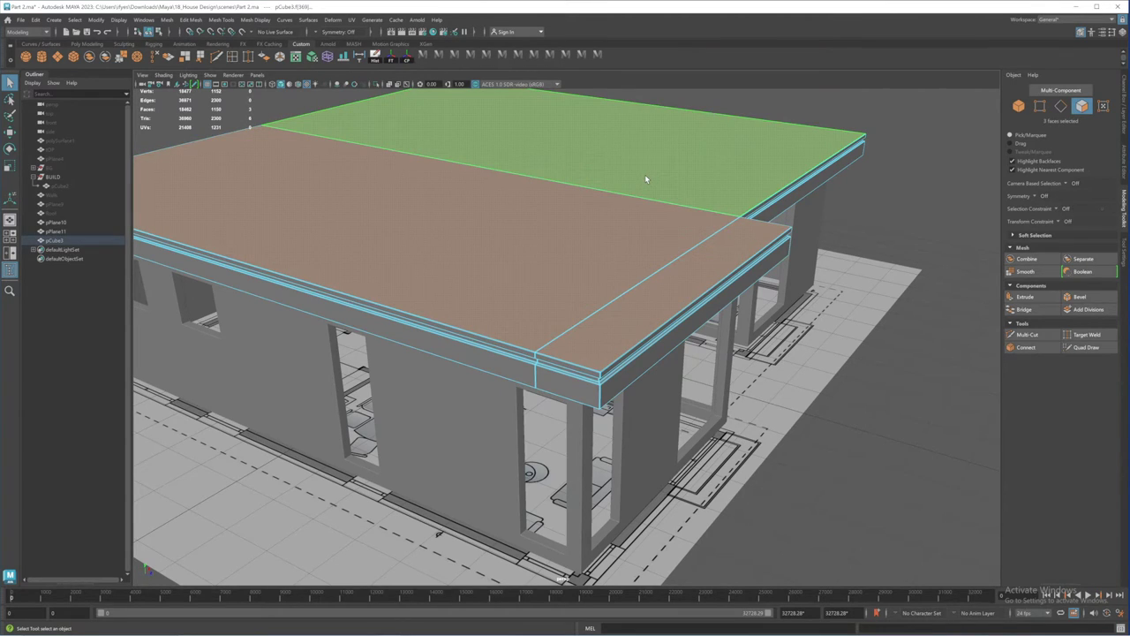
pyautogui.press('Delete')
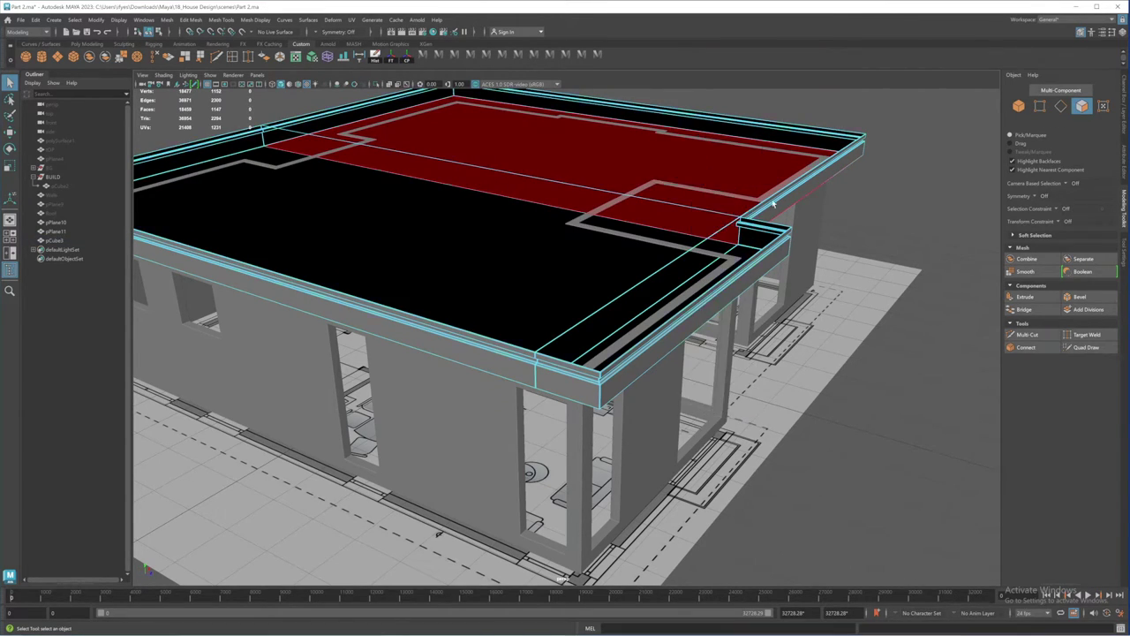
# Step: Return the roof to object mode and compare the house from the front corner with the reference photo
pyautogui.moveTo(774, 204); pyautogui.dragTo(919, 181, button='right')
pyautogui.press('space')
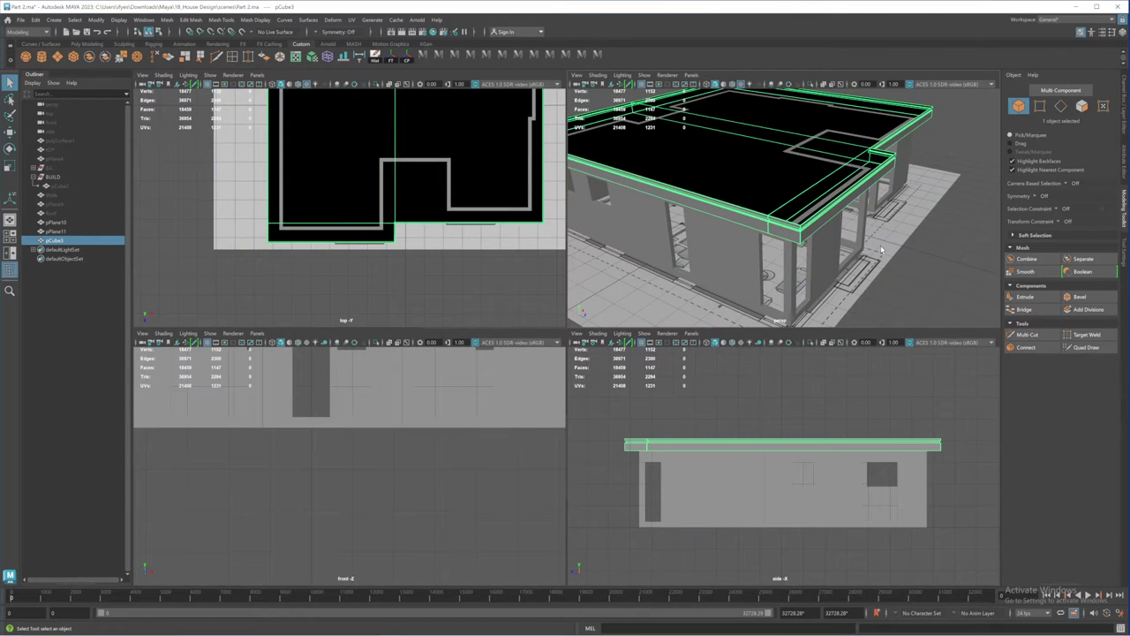
pyautogui.press('space')
pyautogui.scroll(-8, 651, 273)
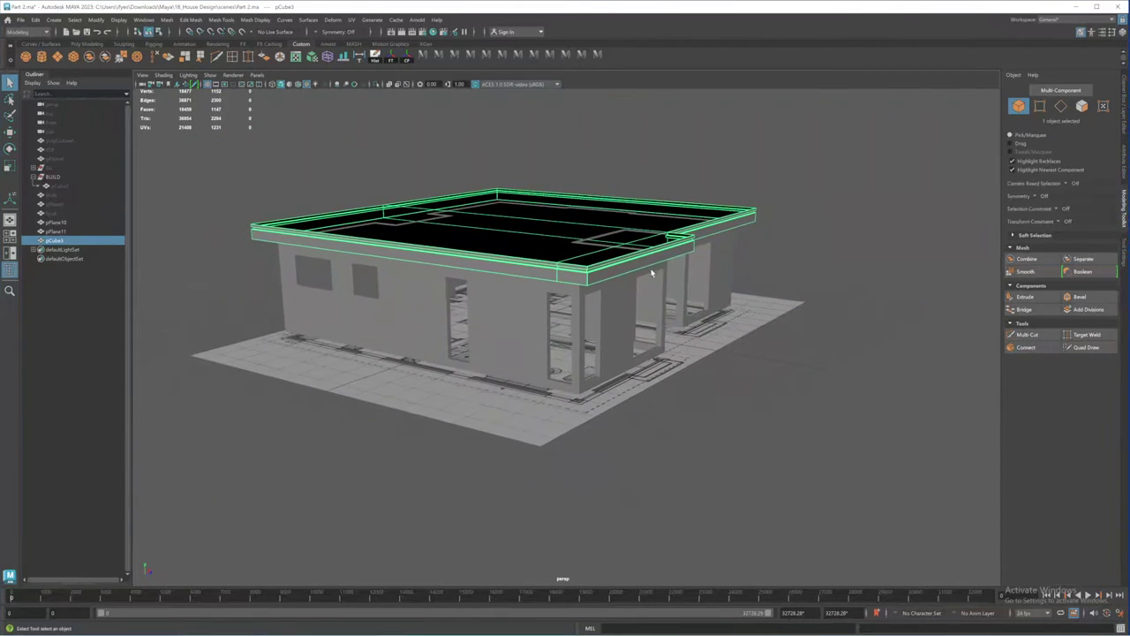
pyautogui.keyDown('alt'); pyautogui.moveTo(651, 273); pyautogui.dragTo(697, 274); pyautogui.keyUp('alt')
pyautogui.click(719, 198)
pyautogui.keyDown('alt'); pyautogui.moveTo(697, 275); pyautogui.dragTo(807, 284, button='right'); pyautogui.keyUp('alt')
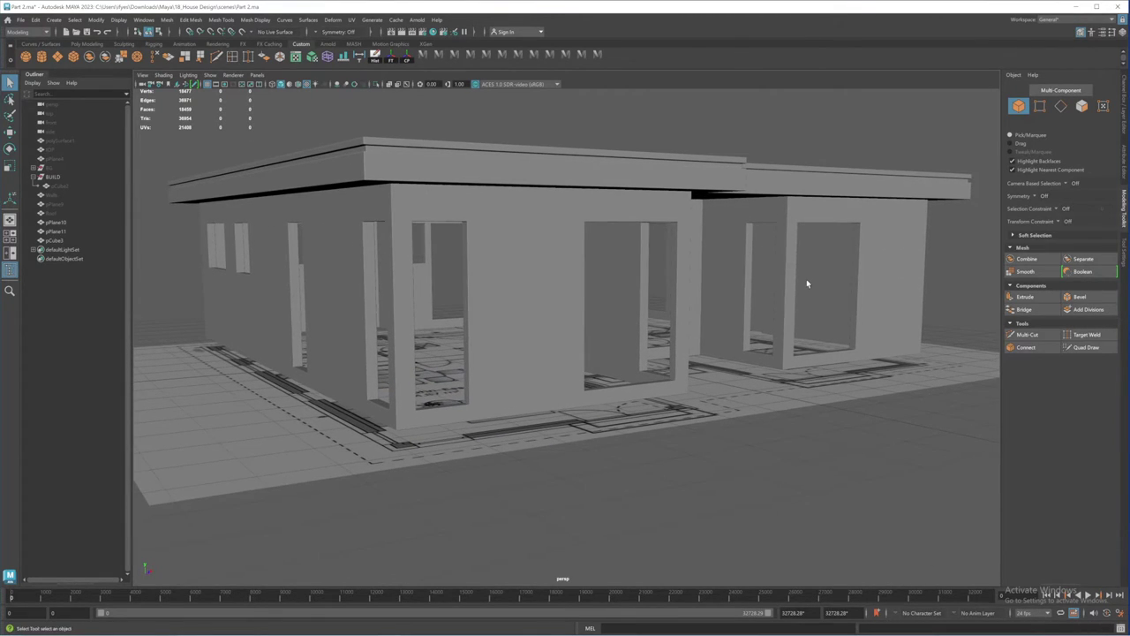
pyautogui.keyDown('alt'); pyautogui.moveTo(806, 284); pyautogui.dragTo(743, 274); pyautogui.keyUp('alt')
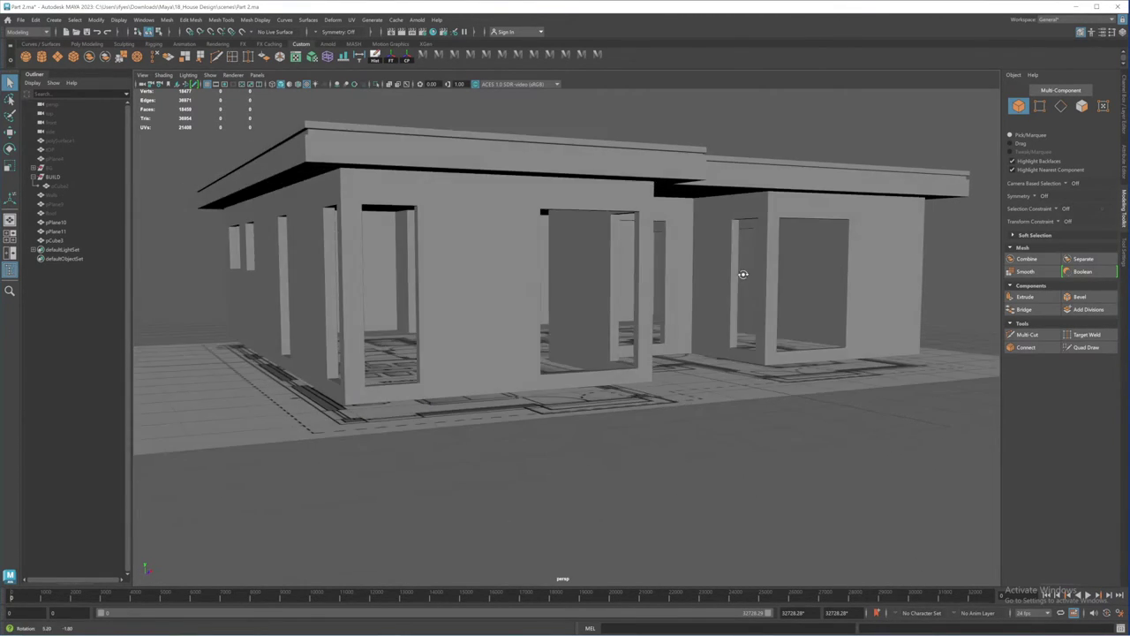
pyautogui.click(592, 635)
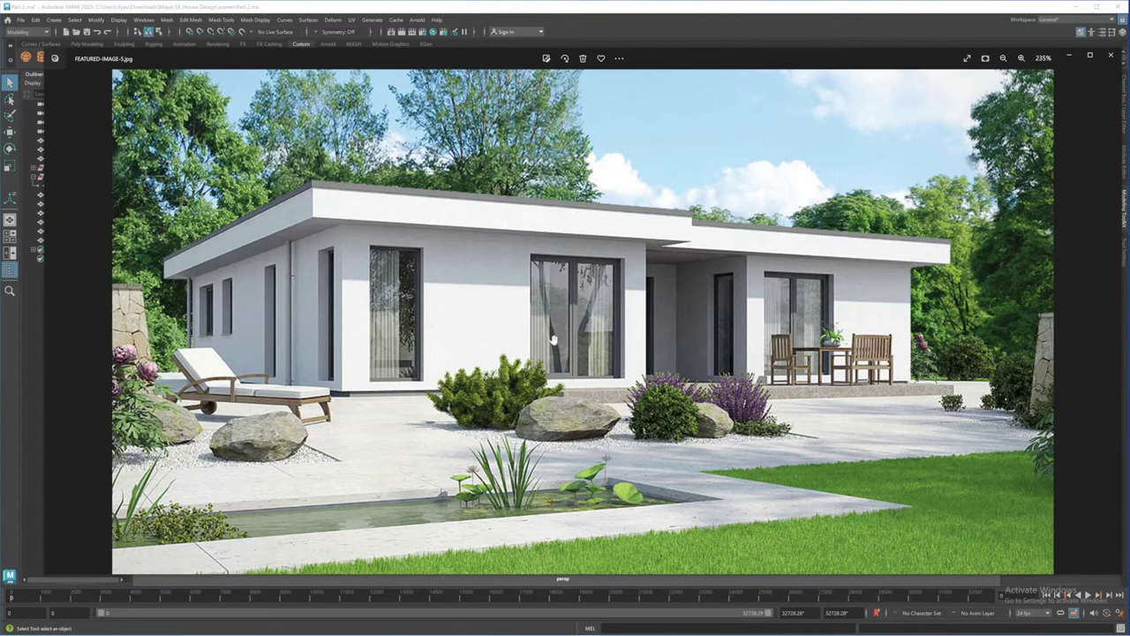
pyautogui.click(1072, 58)
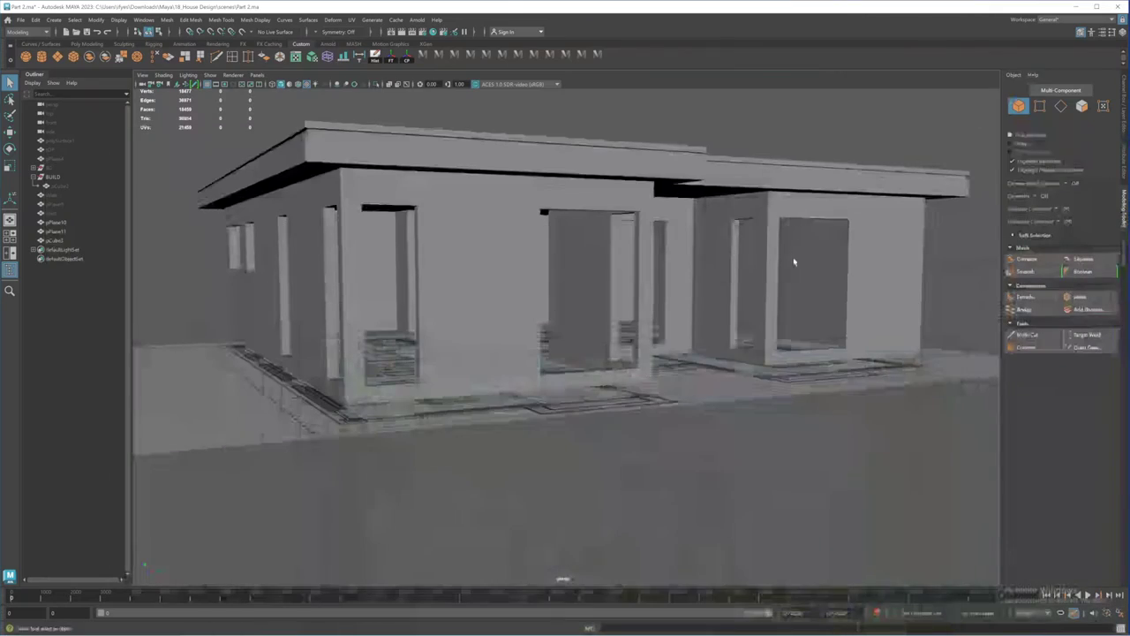
# Step: Set the perspective camera's focal length to 40
pyautogui.keyDown('alt'); pyautogui.moveTo(792, 260); pyautogui.dragTo(721, 254); pyautogui.keyUp('alt')
pyautogui.keyDown('alt'); pyautogui.moveTo(722, 254); pyautogui.dragTo(727, 253, button='right'); pyautogui.keyUp('alt')
pyautogui.keyDown('alt'); pyautogui.moveTo(727, 253); pyautogui.dragTo(724, 242); pyautogui.keyUp('alt')
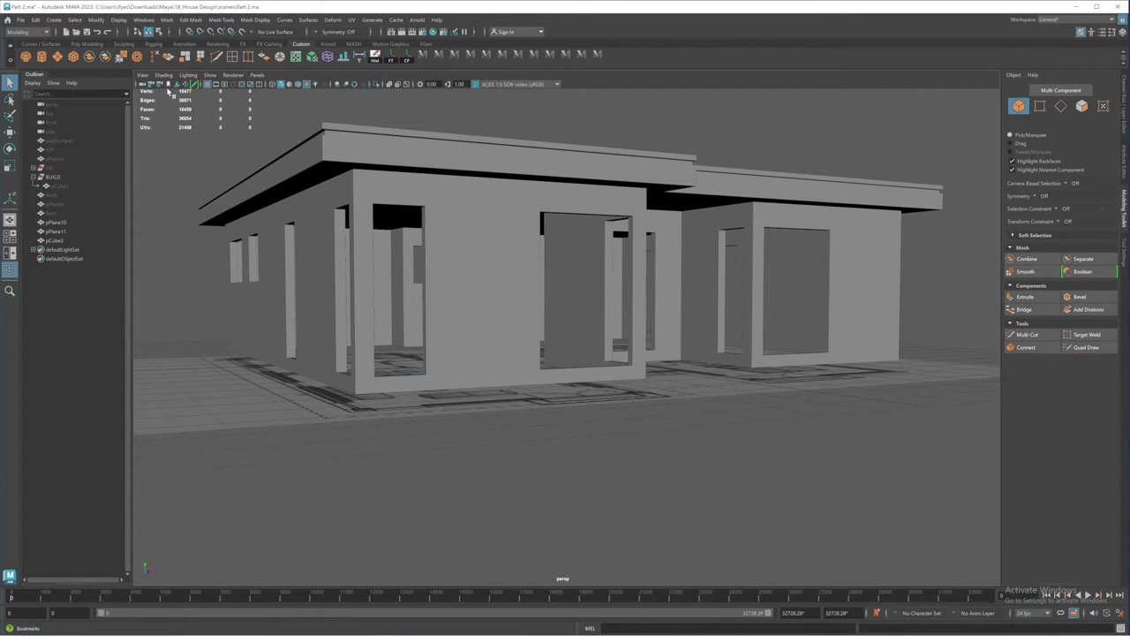
pyautogui.click(160, 83)
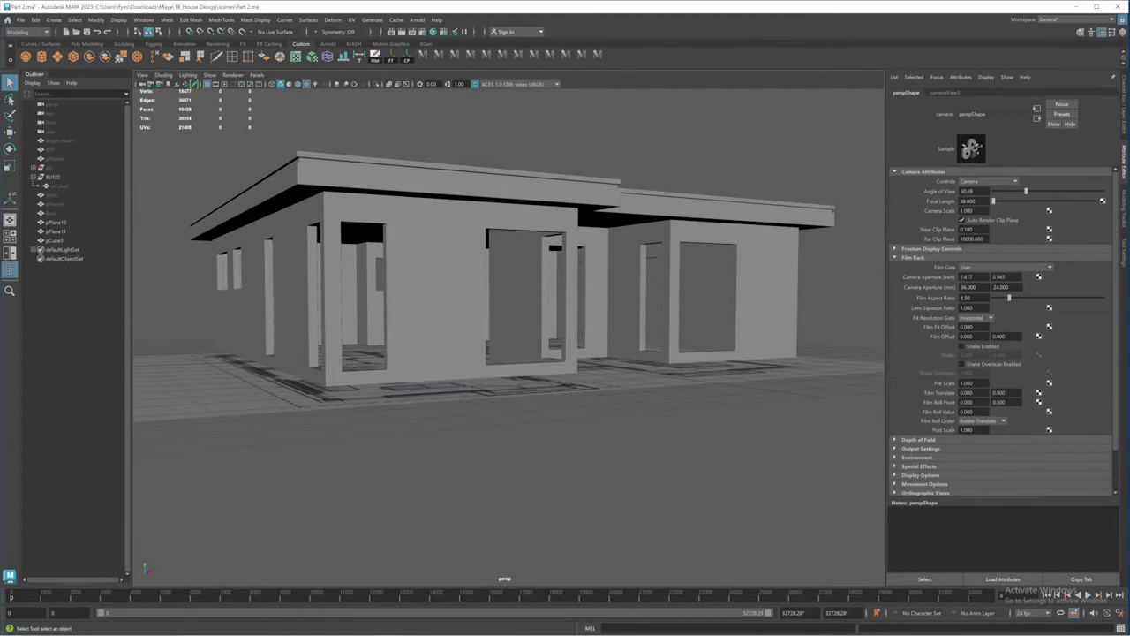
pyautogui.click(972, 202)
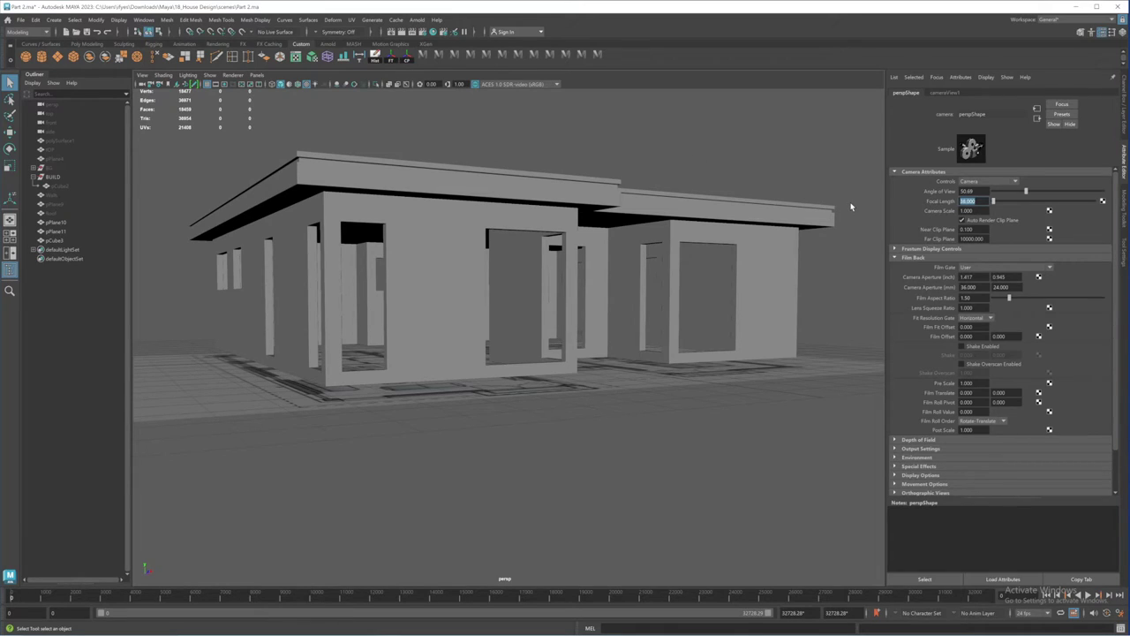
pyautogui.write('40')
pyautogui.press('Return')
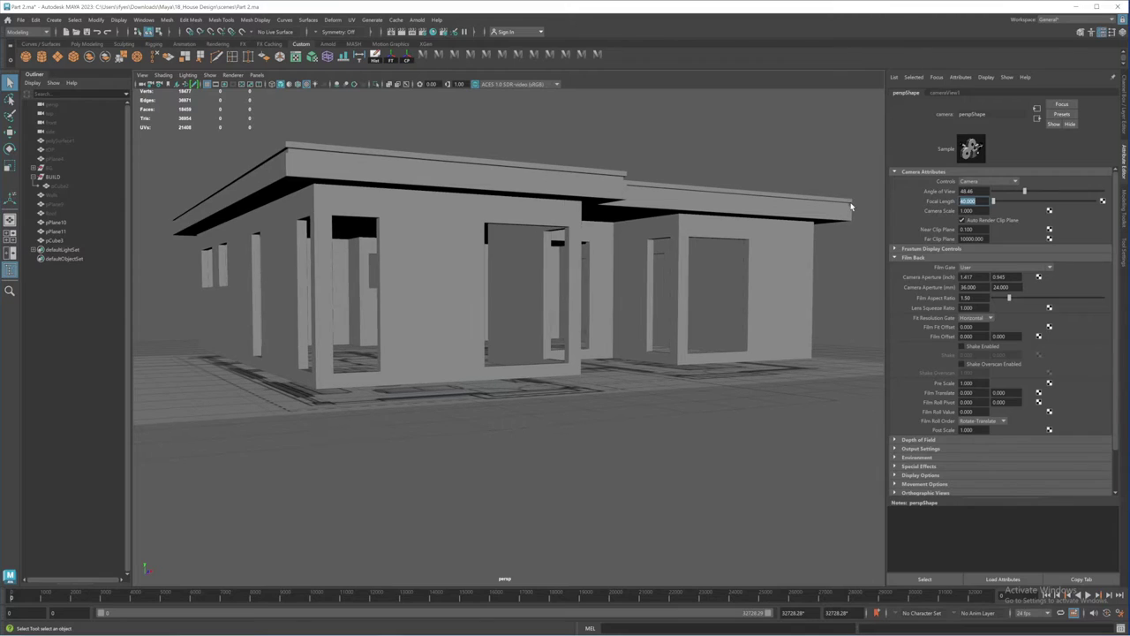
pyautogui.click(1124, 113)
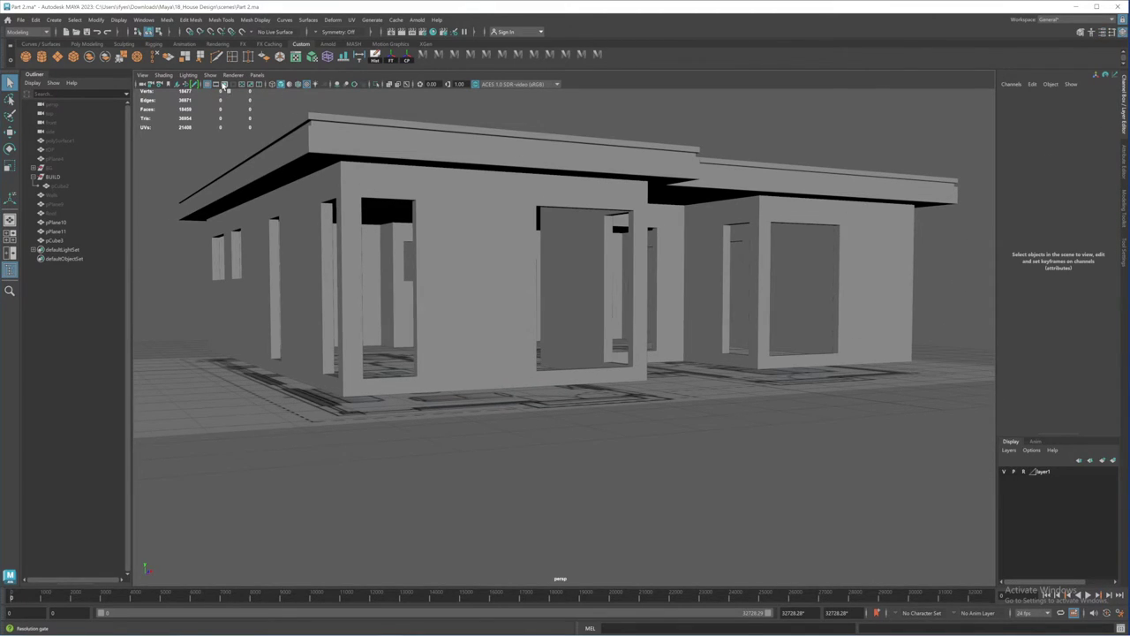
# Step: Turn on the resolution gate and set the perspective camera's overscan to 1.07
pyautogui.click(224, 85)
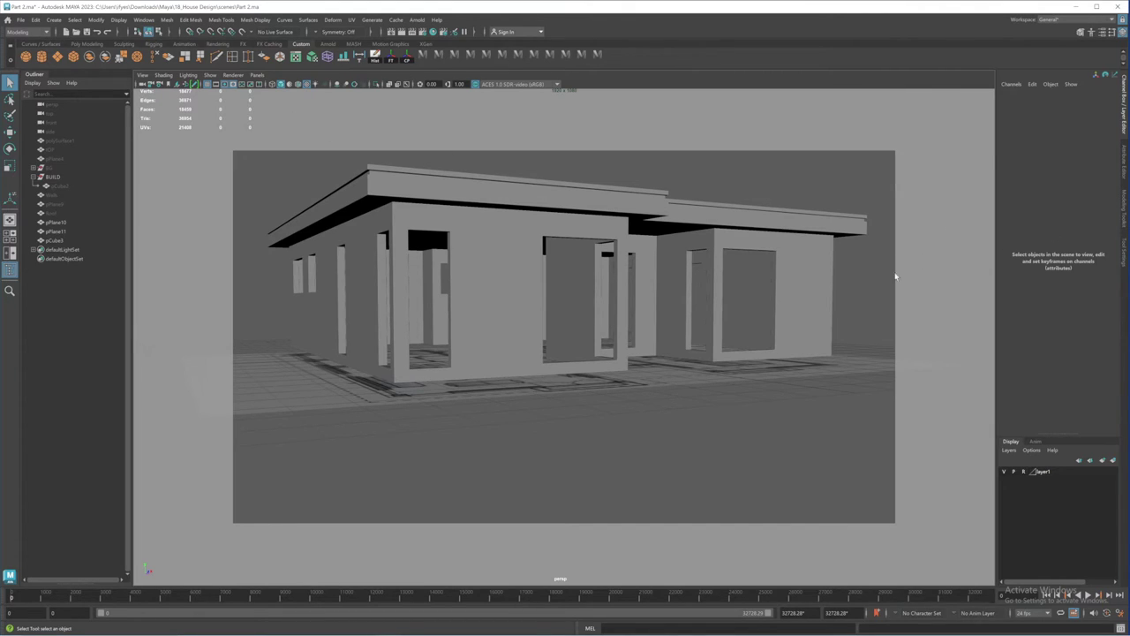
pyautogui.click(162, 83)
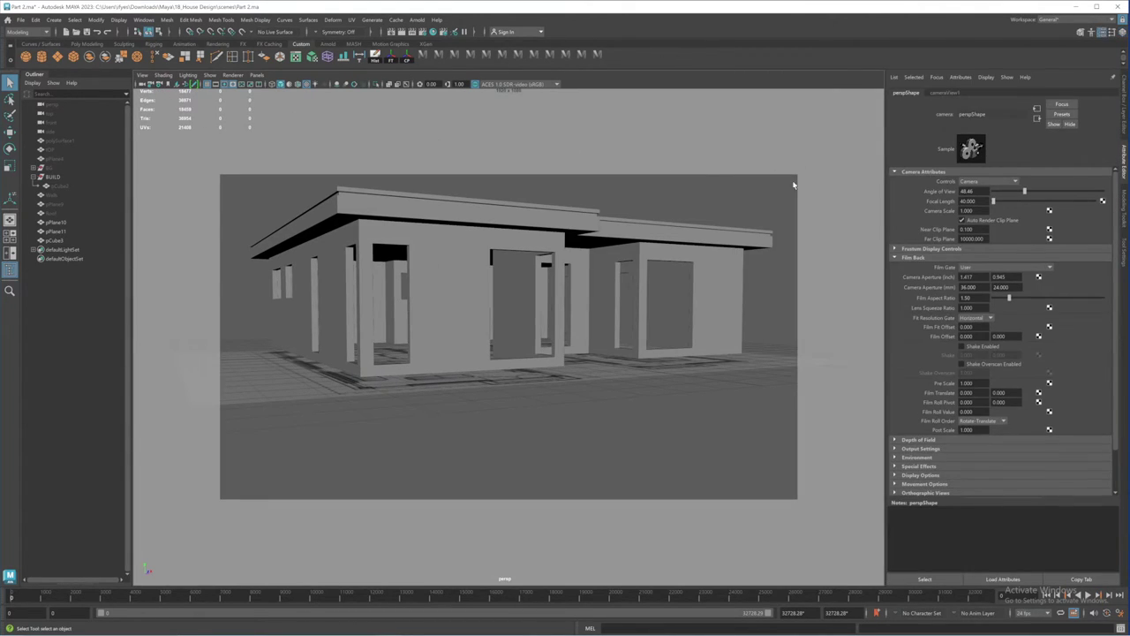
pyautogui.click(937, 476)
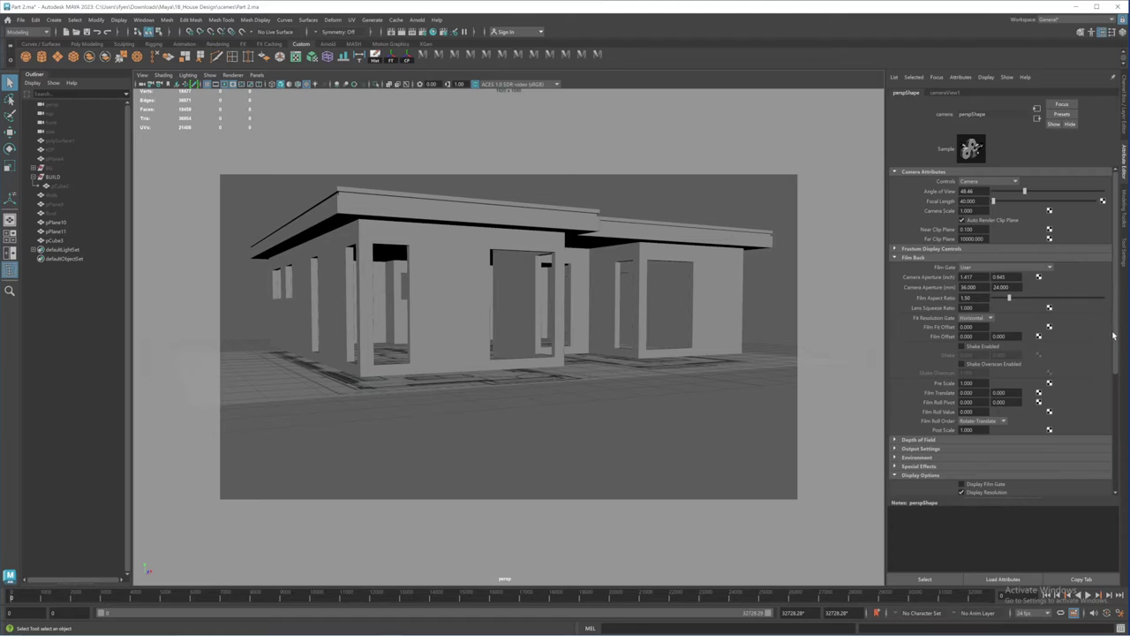
pyautogui.moveTo(1113, 336); pyautogui.dragTo(1128, 447)
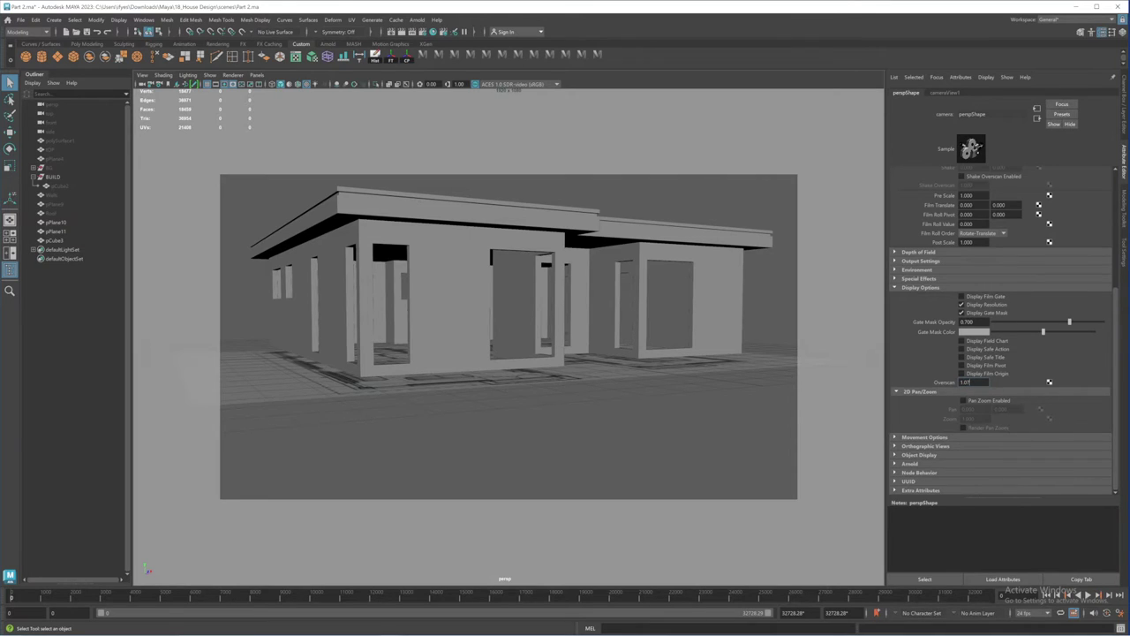
pyautogui.press('Return')
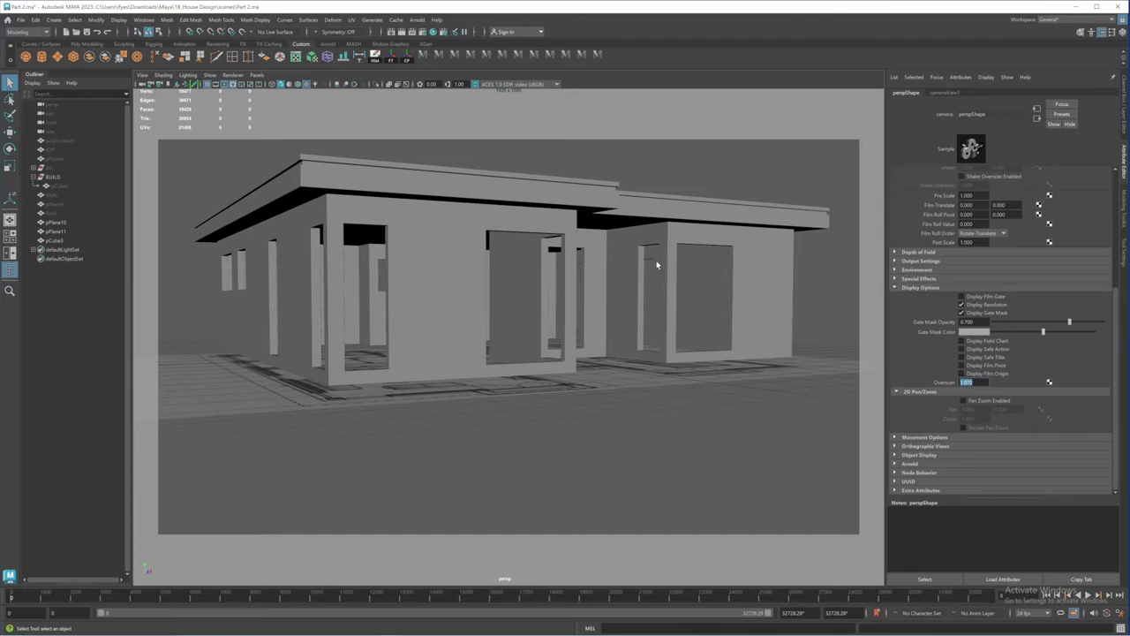
pyautogui.click(1124, 120)
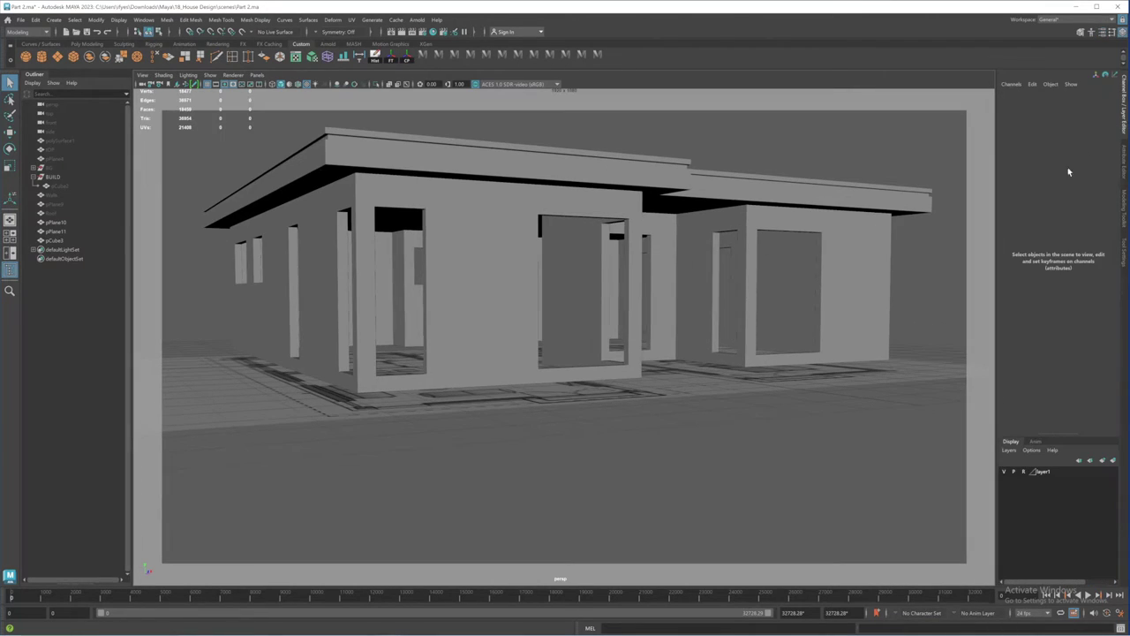
# Step: Frame the house inside the resolution gate from the low front-corner angle of the reference photo
pyautogui.scroll(3, 668, 273)
pyautogui.keyDown('alt'); pyautogui.moveTo(683, 300); pyautogui.dragTo(681, 302); pyautogui.keyUp('alt')
pyautogui.keyDown('alt'); pyautogui.moveTo(753, 309); pyautogui.dragTo(696, 303, button='right'); pyautogui.keyUp('alt')
pyautogui.keyDown('alt'); pyautogui.moveTo(696, 303); pyautogui.dragTo(696, 303, button='middle'); pyautogui.keyUp('alt')
pyautogui.keyDown('alt'); pyautogui.moveTo(696, 303); pyautogui.dragTo(696, 291); pyautogui.keyUp('alt')
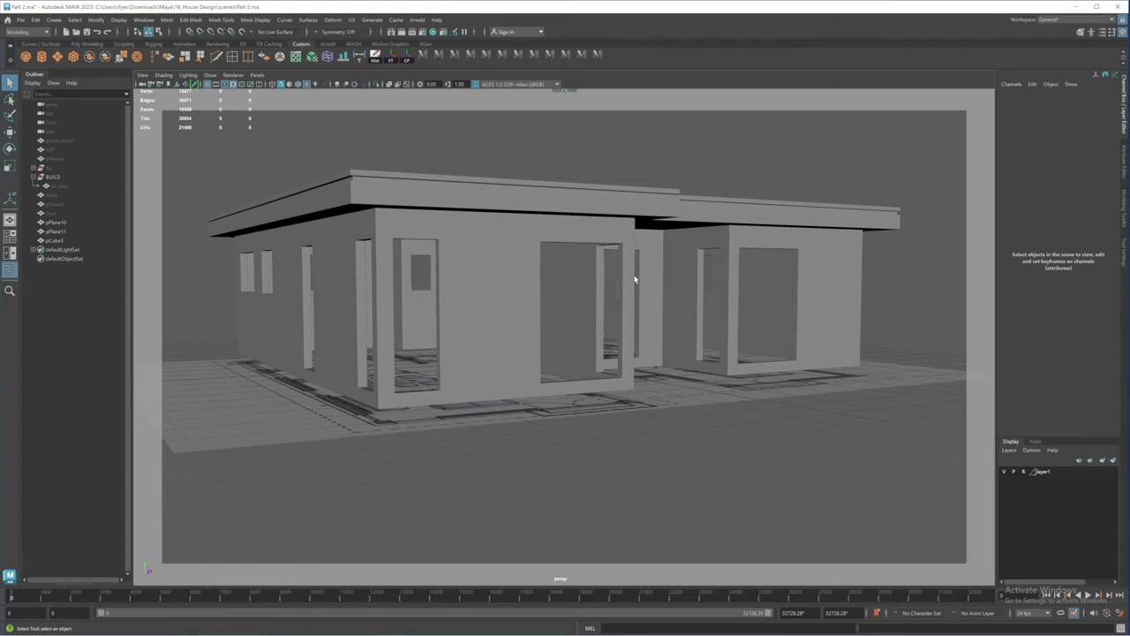
pyautogui.keyDown('alt'); pyautogui.moveTo(634, 280); pyautogui.dragTo(635, 278, button='right'); pyautogui.keyUp('alt')
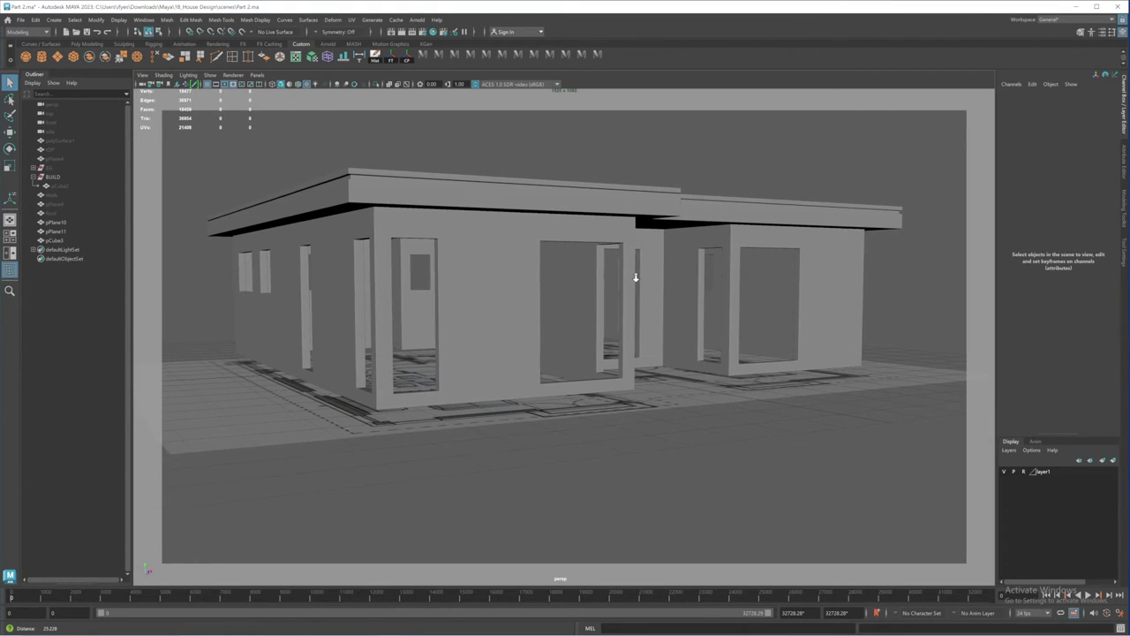
# Step: Save the current view as a new camera bookmark with a shelf shortcut, and test recalling it after moving the view away
pyautogui.press('q')
pyautogui.click(145, 76)
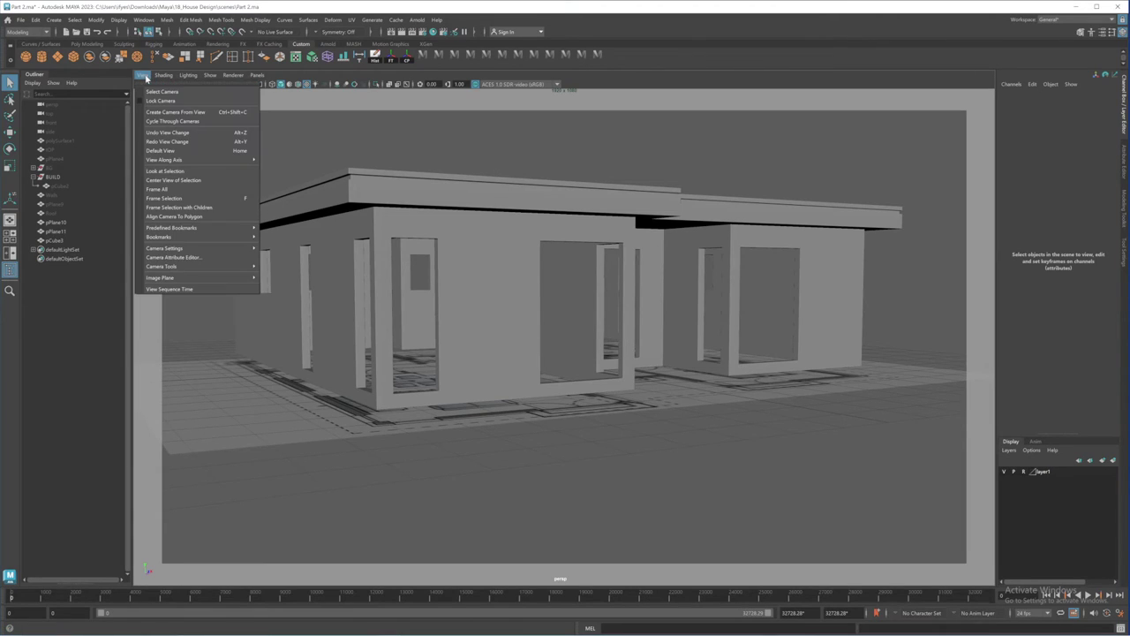
pyautogui.moveTo(203, 237)
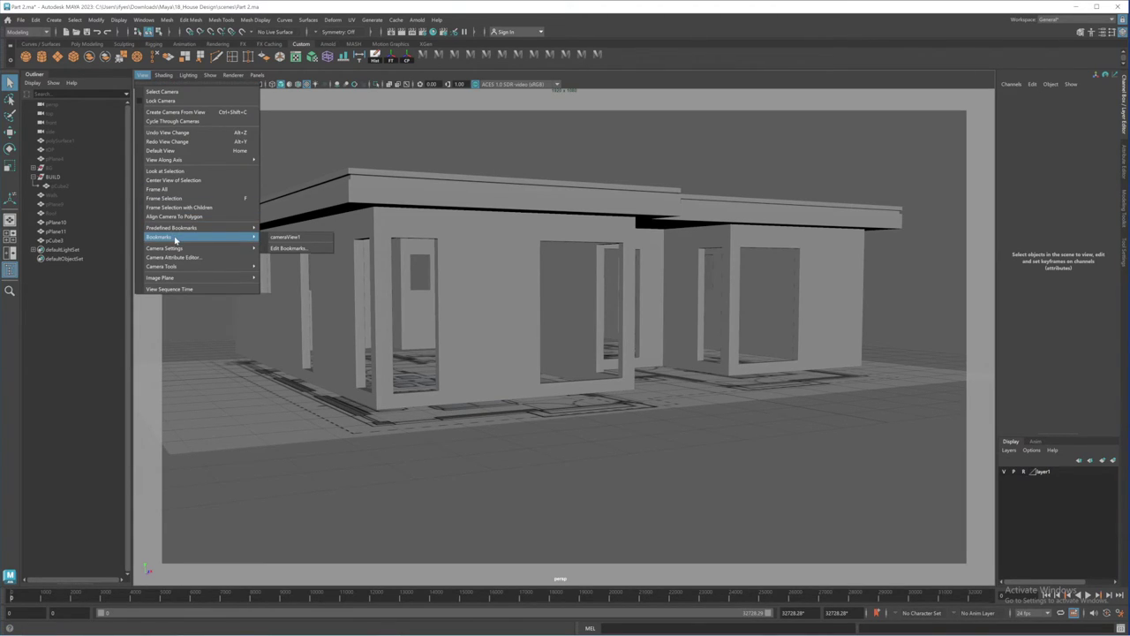
pyautogui.click(296, 249)
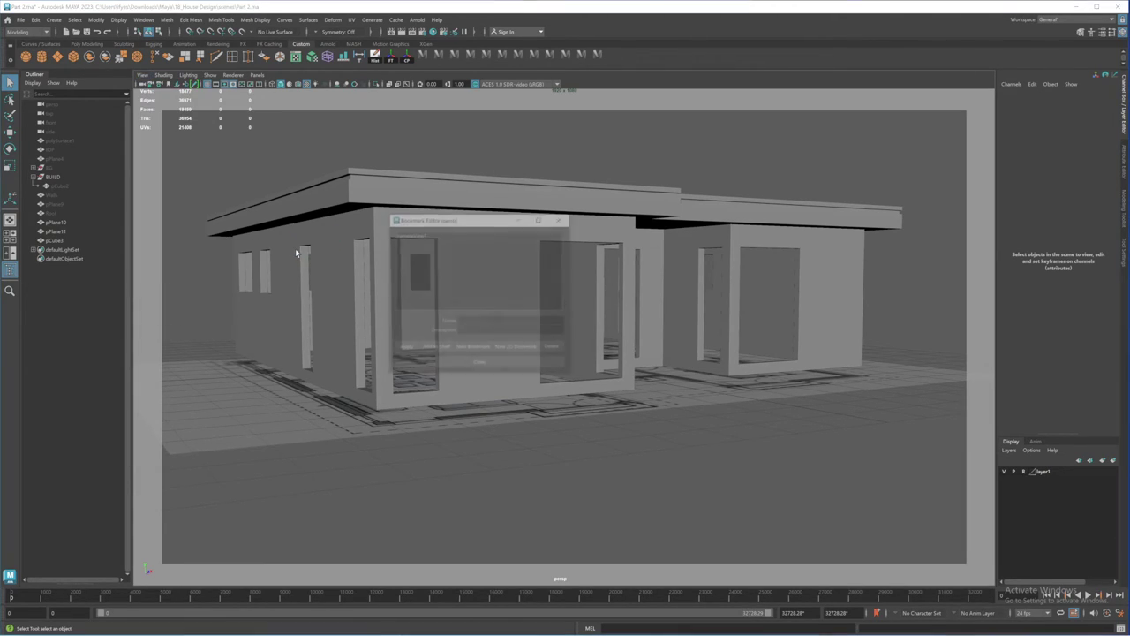
pyautogui.click(473, 348)
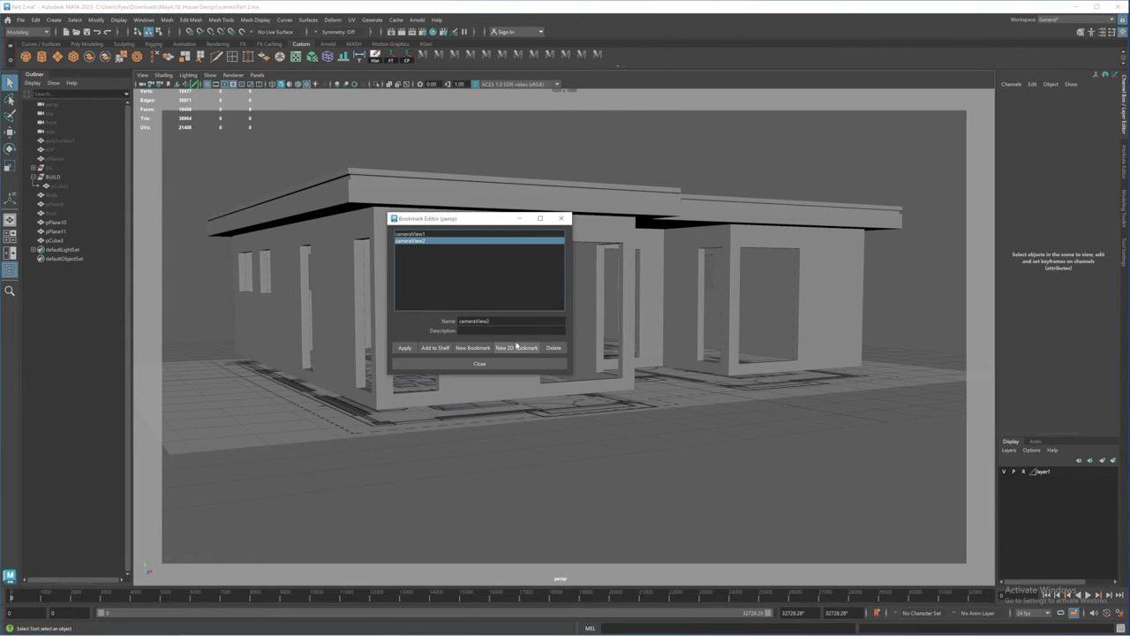
pyautogui.click(480, 365)
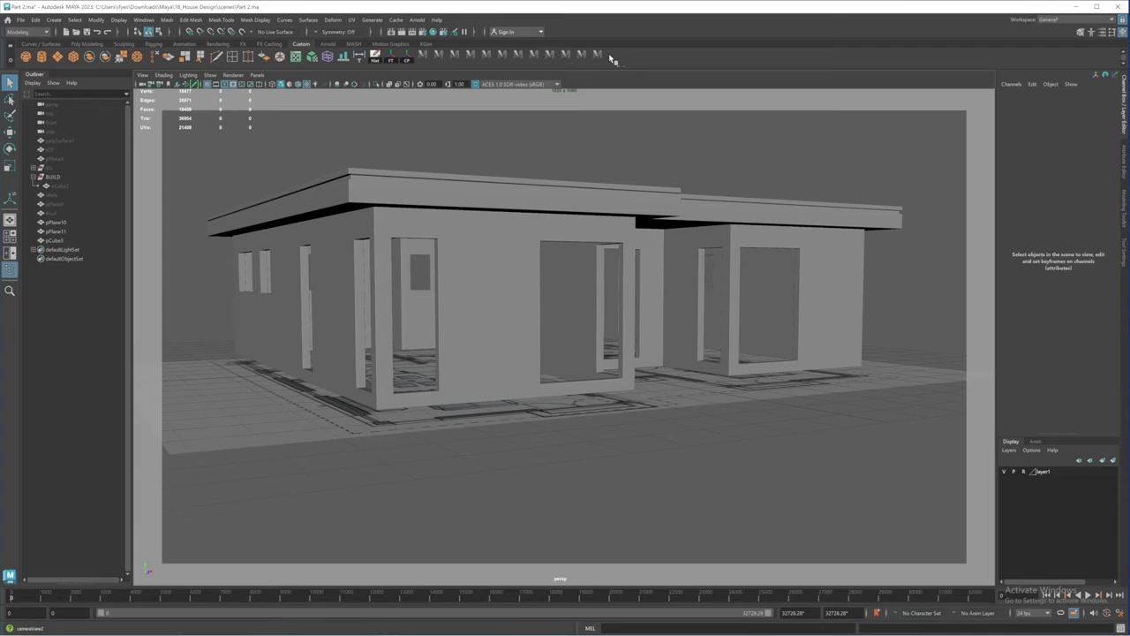
pyautogui.keyDown('alt'); pyautogui.moveTo(628, 300); pyautogui.dragTo(508, 227, button='right'); pyautogui.keyUp('alt')
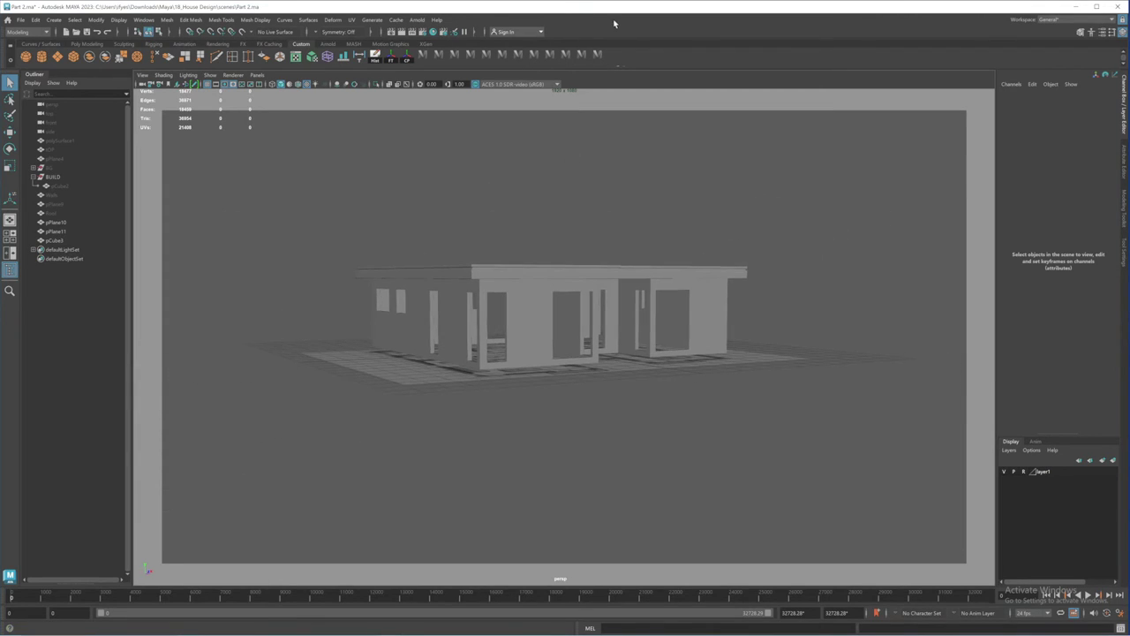
pyautogui.click(620, 65)
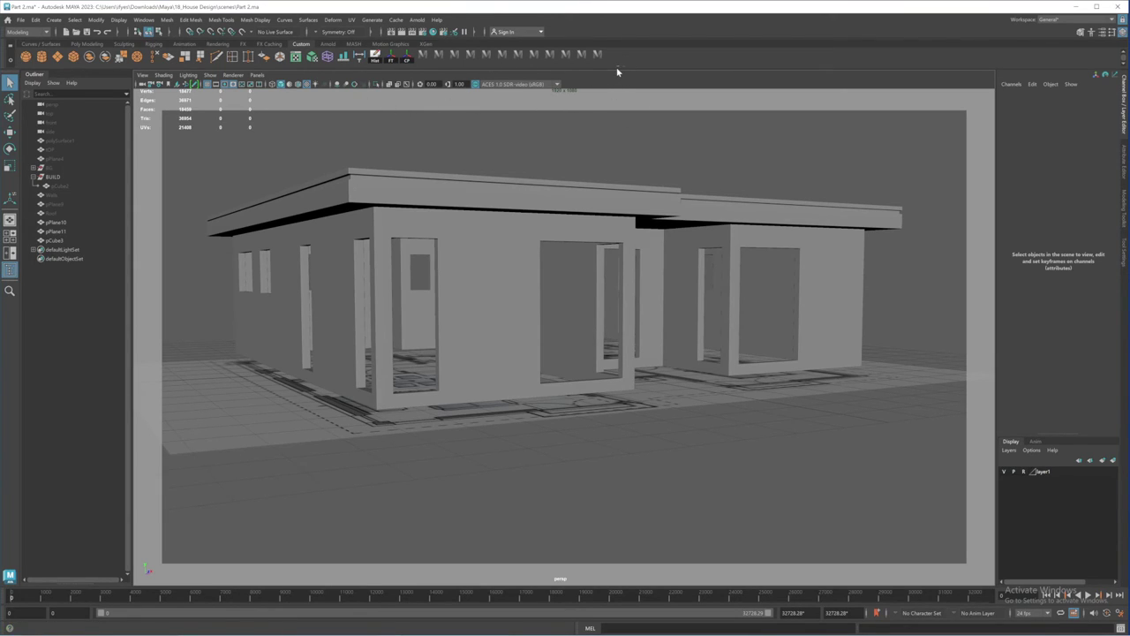
pyautogui.click(416, 20)
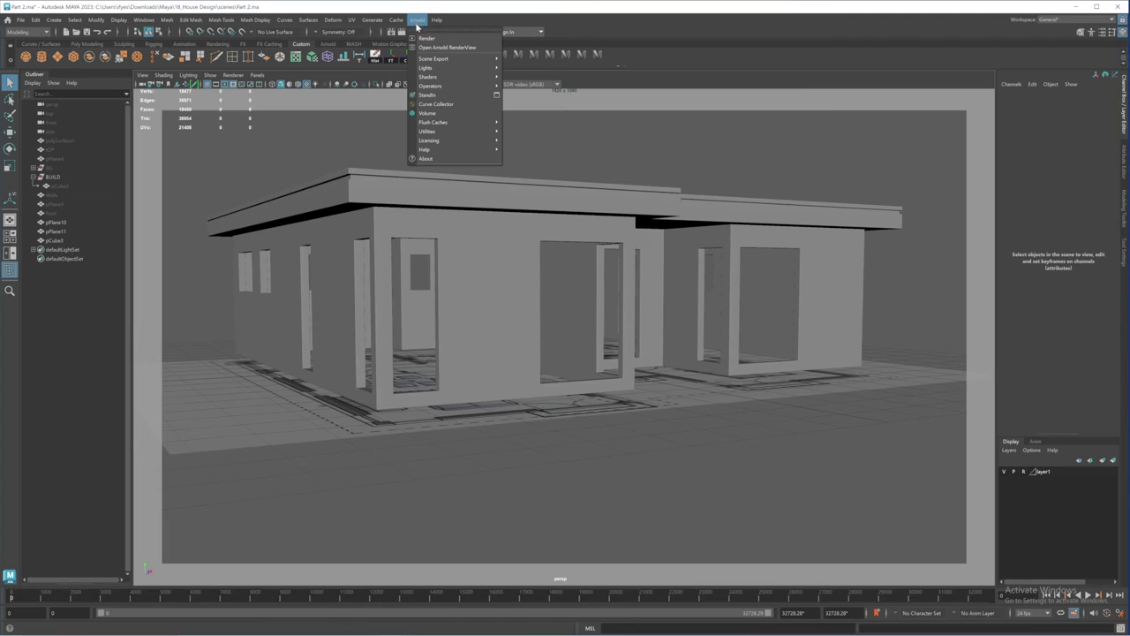
pyautogui.moveTo(477, 68)
pyautogui.rightClick(629, 57)
pyautogui.click(645, 88)
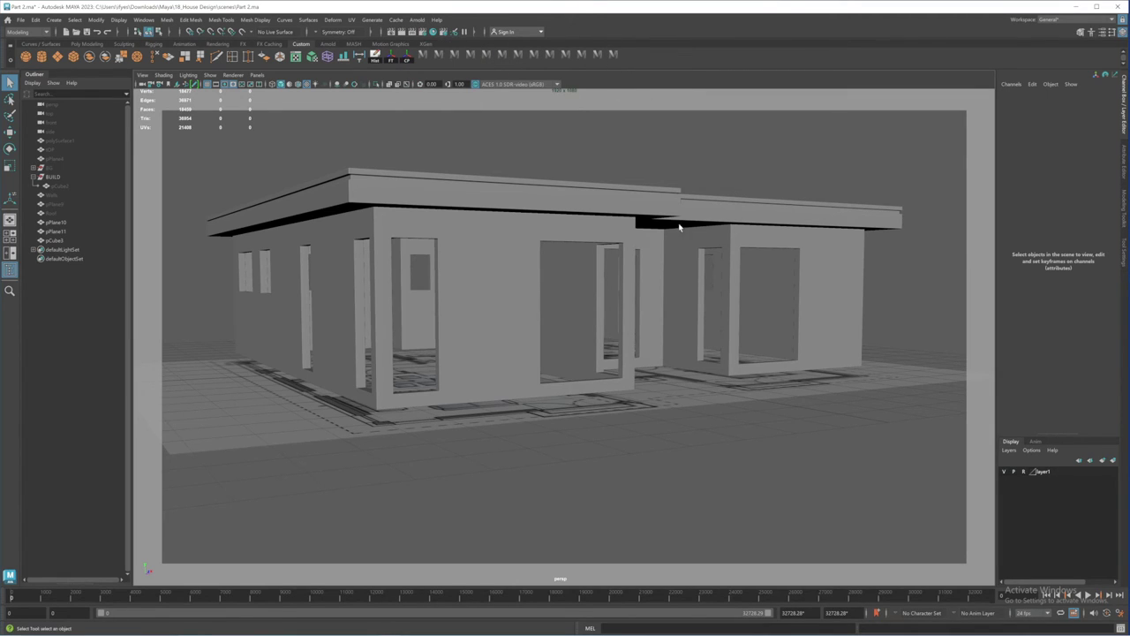
# Step: Inspect the house from above and from the front corner, and compare its roof and openings with the reference photo FEATURED-IMAGE-5.jpg
pyautogui.keyDown('alt'); pyautogui.moveTo(677, 222); pyautogui.dragTo(678, 255, button='middle'); pyautogui.keyUp('alt')
pyautogui.keyDown('alt'); pyautogui.moveTo(678, 255); pyautogui.dragTo(706, 272); pyautogui.keyUp('alt')
pyautogui.keyDown('alt'); pyautogui.moveTo(705, 272); pyautogui.dragTo(711, 275, button='right'); pyautogui.keyUp('alt')
pyautogui.keyDown('alt'); pyautogui.moveTo(712, 275); pyautogui.dragTo(704, 272); pyautogui.keyUp('alt')
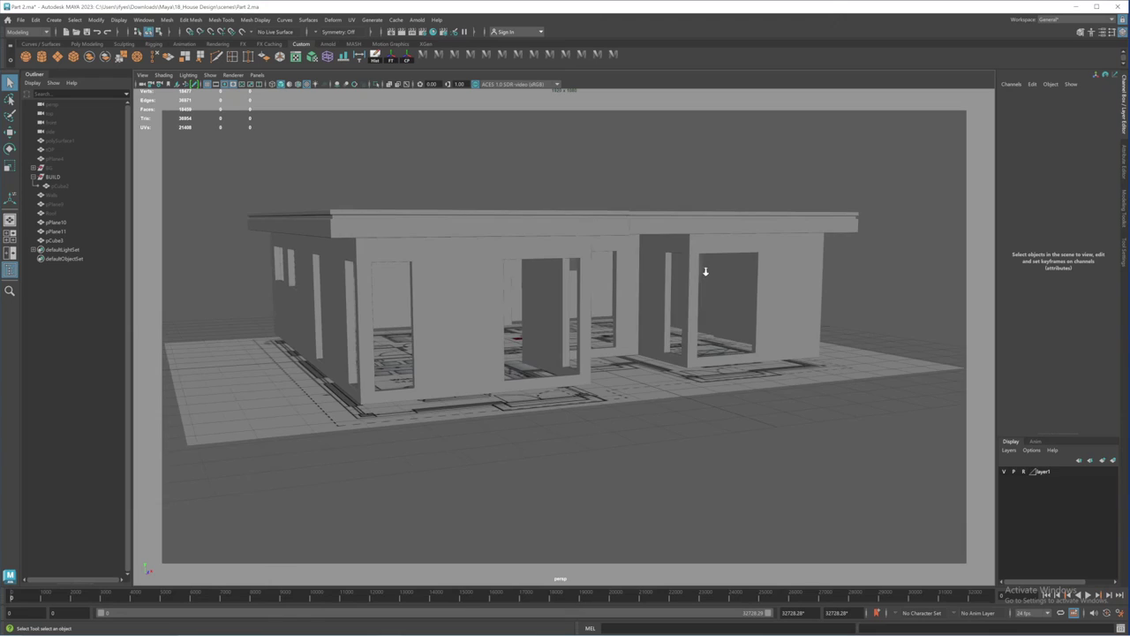
pyautogui.keyDown('alt'); pyautogui.moveTo(704, 272); pyautogui.dragTo(714, 278, button='right'); pyautogui.keyUp('alt')
pyautogui.keyDown('alt'); pyautogui.moveTo(419, 263); pyautogui.dragTo(548, 502); pyautogui.keyUp('alt')
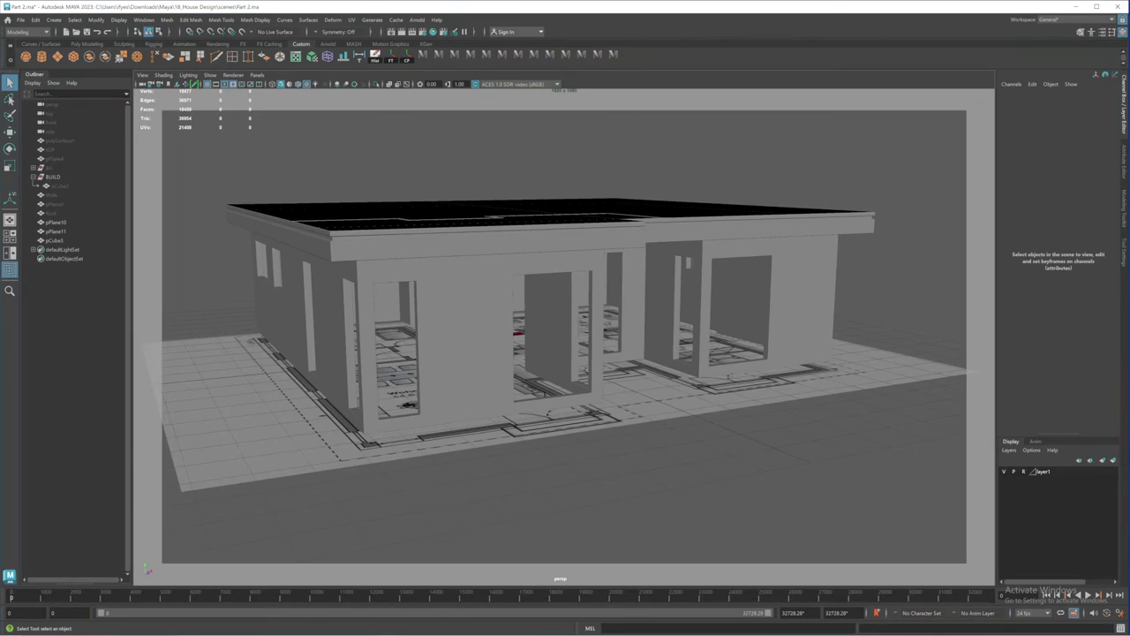
pyautogui.hotkey('alt', 'Tab')
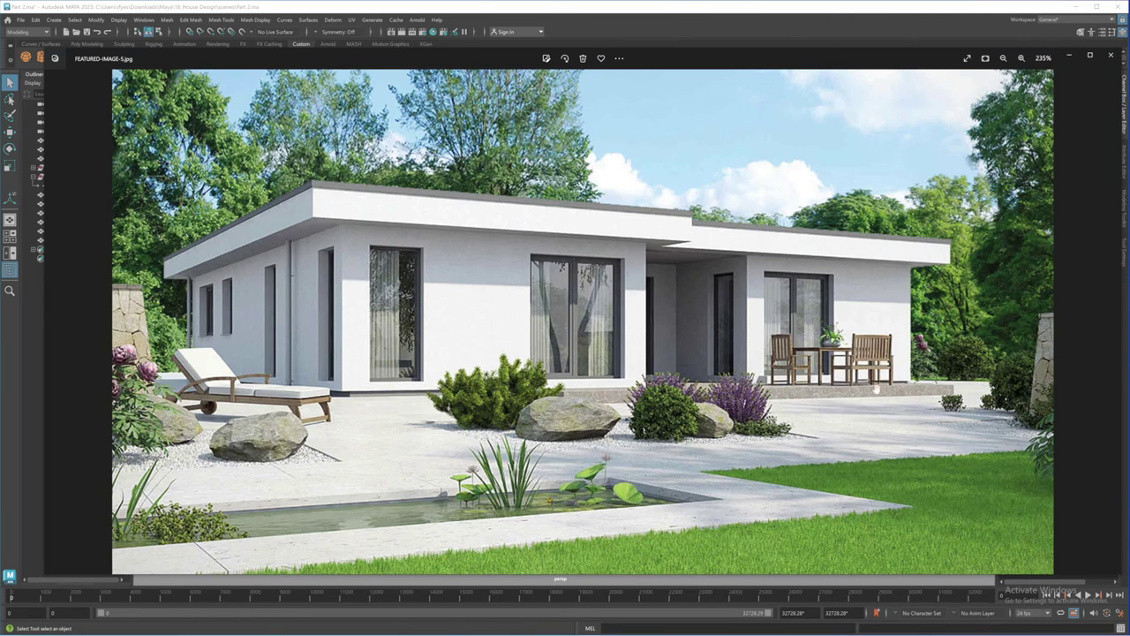
pyautogui.click(1068, 58)
pyautogui.keyDown('alt'); pyautogui.moveTo(605, 279); pyautogui.dragTo(641, 336); pyautogui.keyUp('alt')
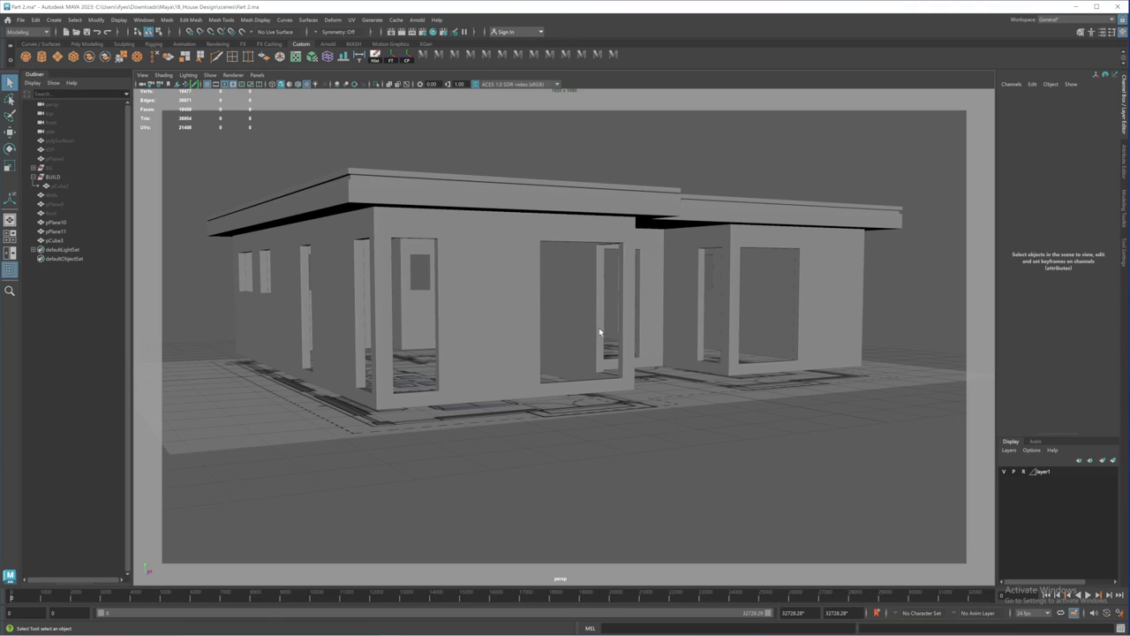
pyautogui.keyDown('alt'); pyautogui.moveTo(599, 332); pyautogui.dragTo(640, 328); pyautogui.keyUp('alt')
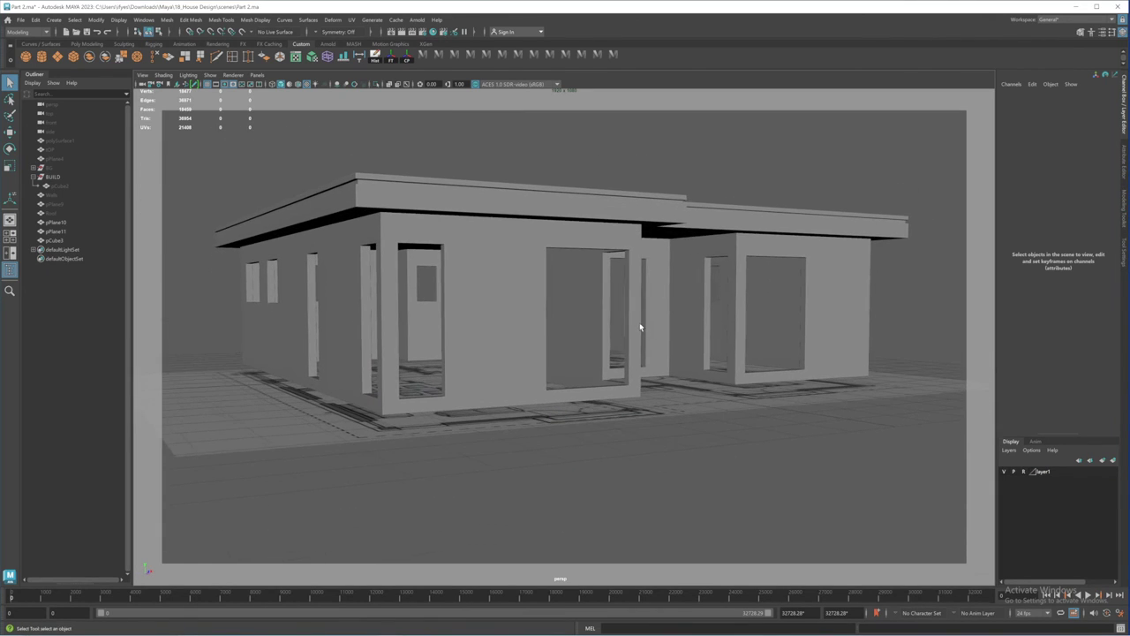